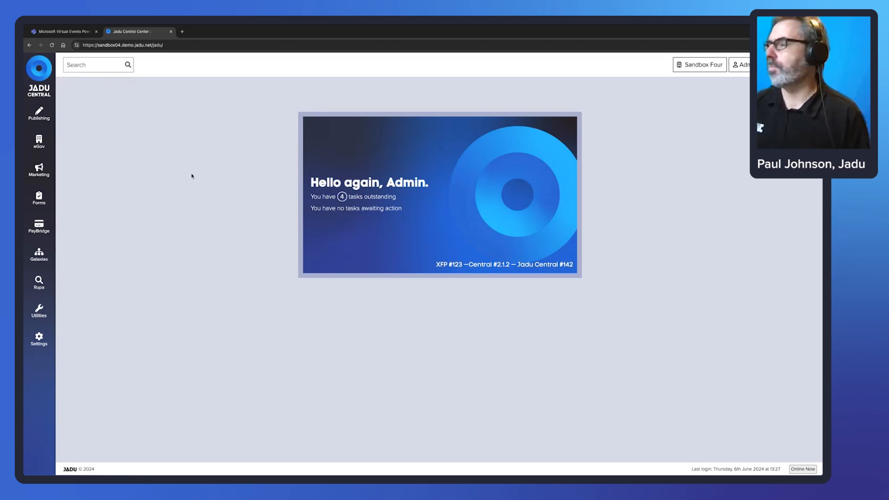
Go to Publishing > Directories and start a new directory.
{"action": "left_click", "coordinate": [39, 114]}
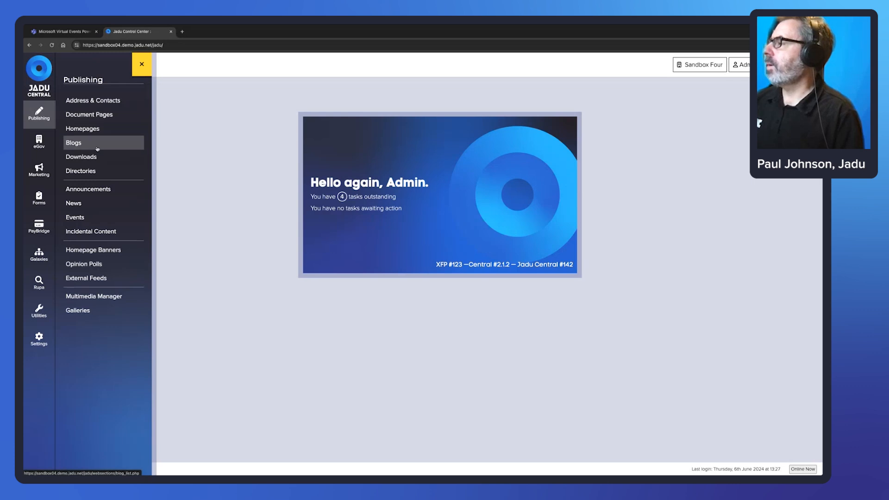
{"action": "left_click", "coordinate": [88, 171]}
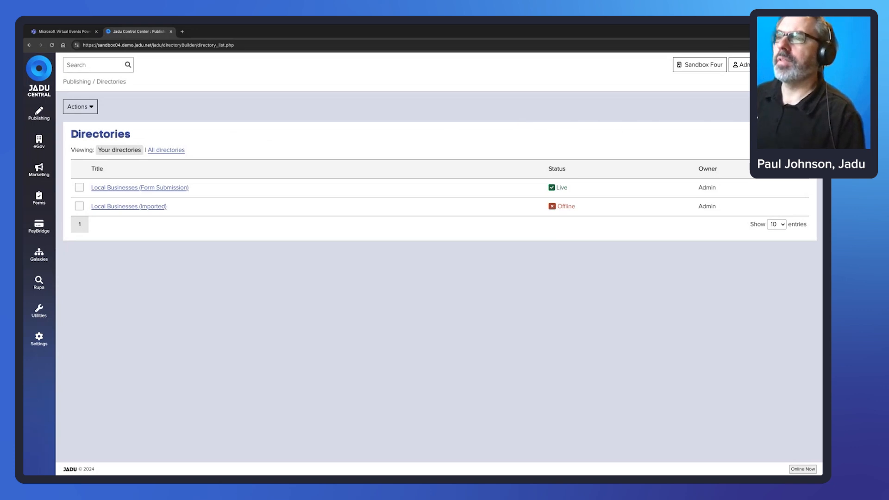
{"action": "left_click", "coordinate": [784, 106]}
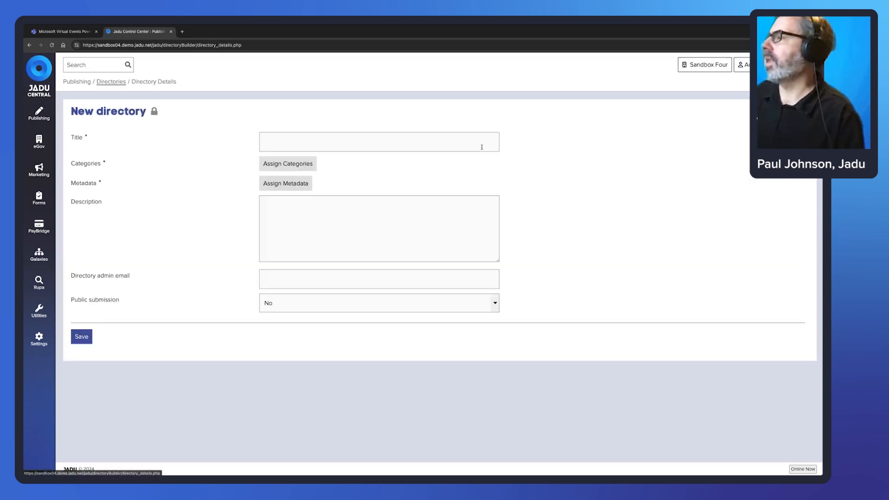
Title the directory 'Local Businesses' and assign it the Business category.
{"action": "left_click", "coordinate": [412, 144]}
{"action": "type", "text": "L"}
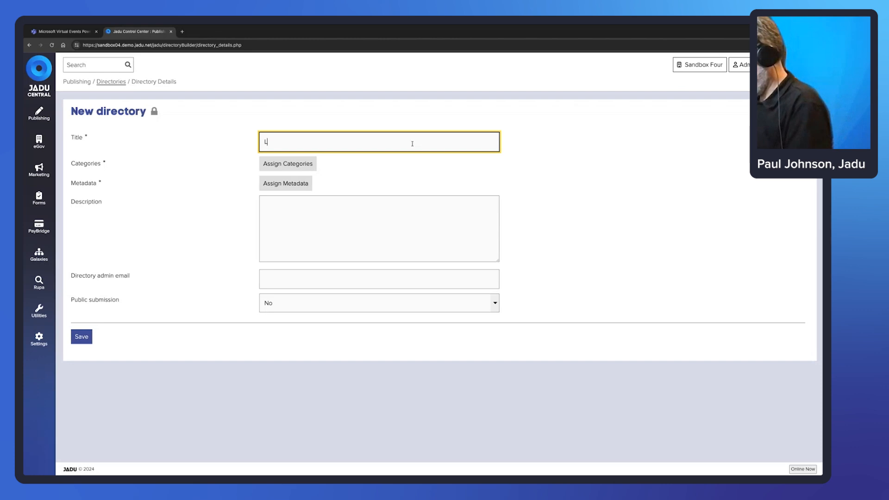
{"action": "type", "text": "ocal B"}
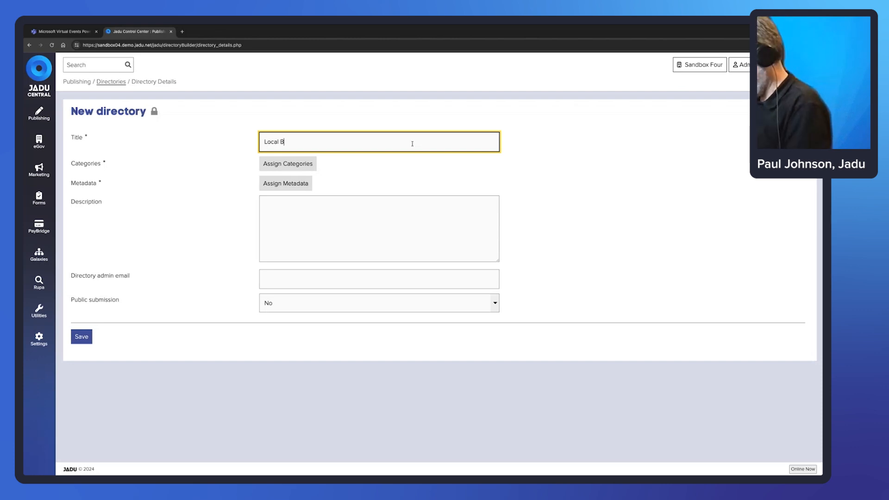
{"action": "type", "text": "usinesses"}
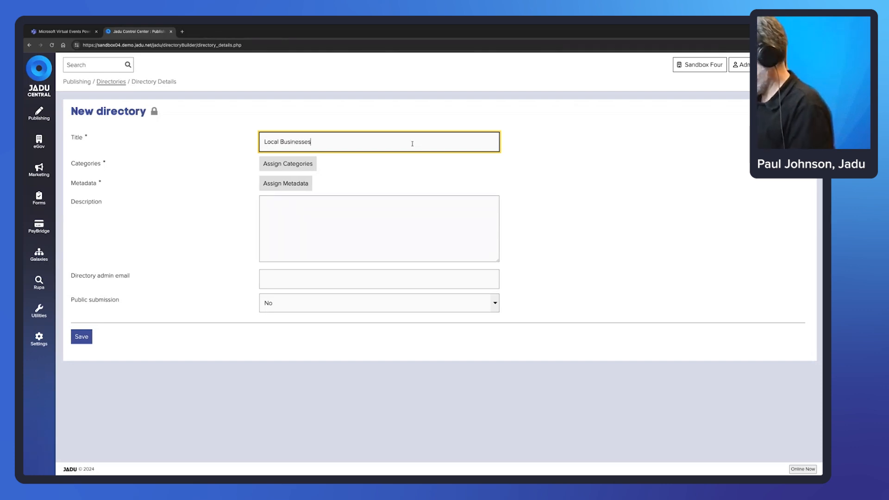
{"action": "left_click", "coordinate": [296, 166]}
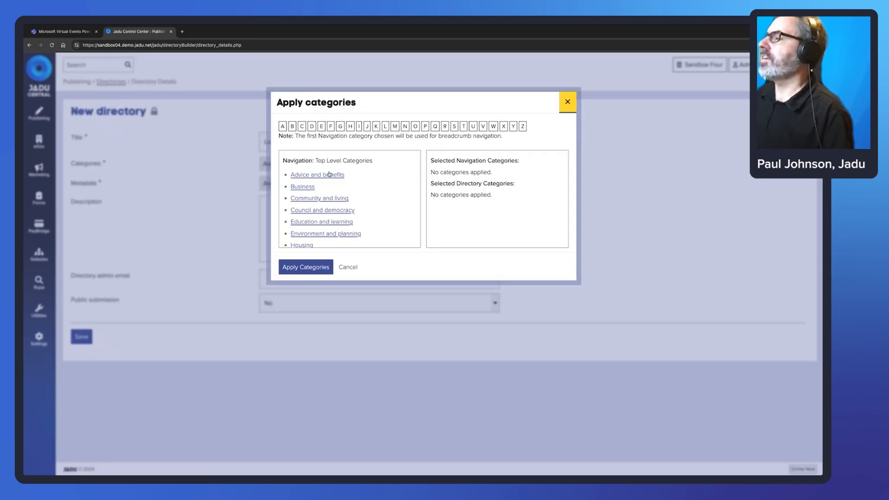
{"action": "left_click", "coordinate": [308, 187]}
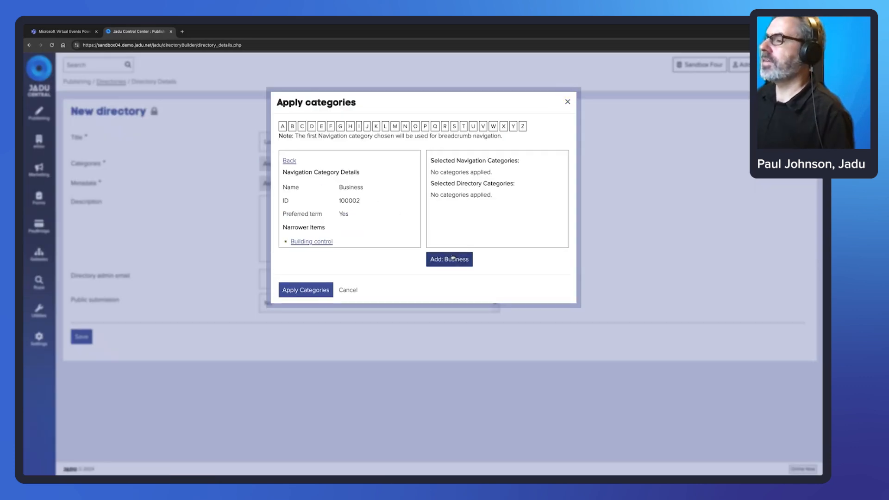
{"action": "left_click", "coordinate": [452, 258]}
{"action": "left_click", "coordinate": [305, 290]}
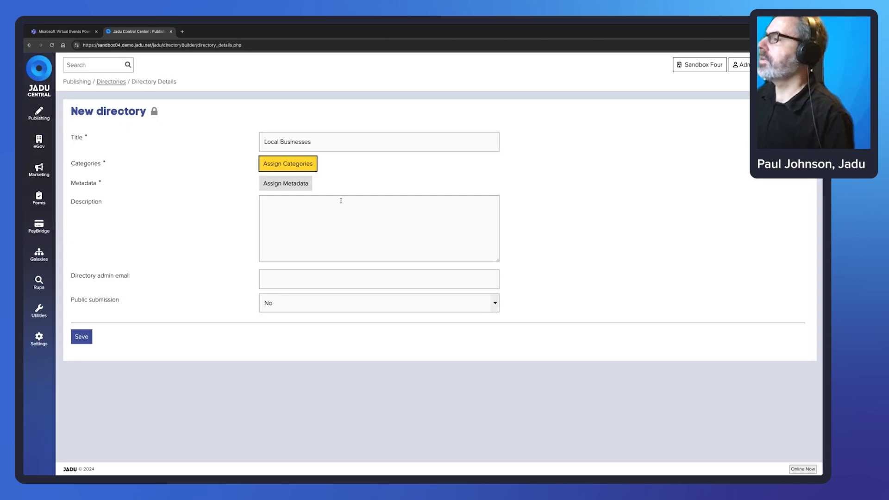
Assign the metadata description 'Search our online business directory'.
{"action": "left_click", "coordinate": [290, 184]}
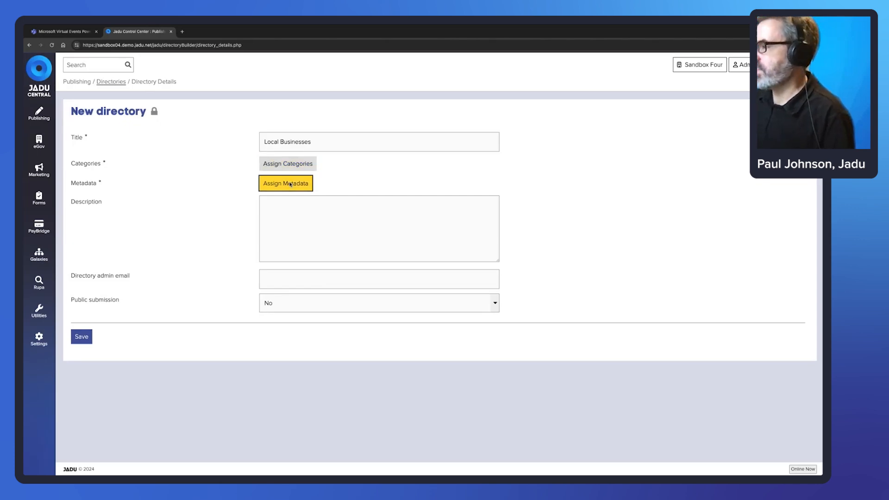
{"action": "left_click", "coordinate": [387, 223]}
{"action": "type", "text": "Se"}
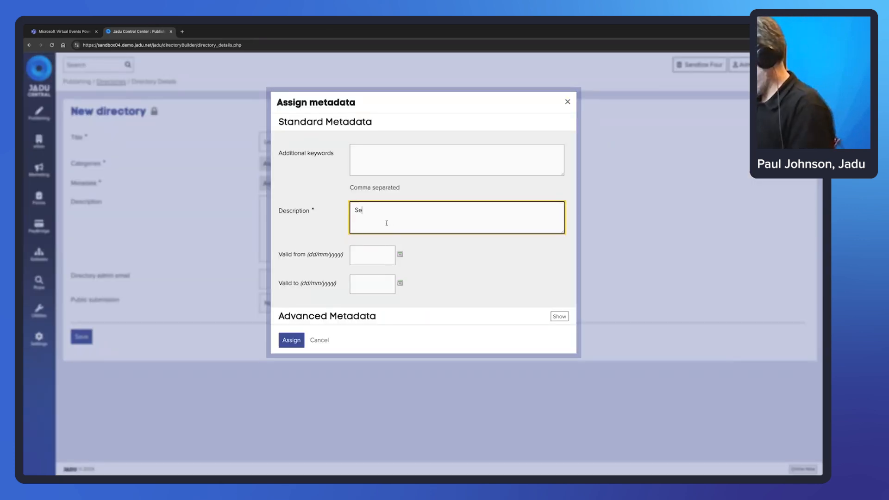
{"action": "type", "text": "arch our online b"}
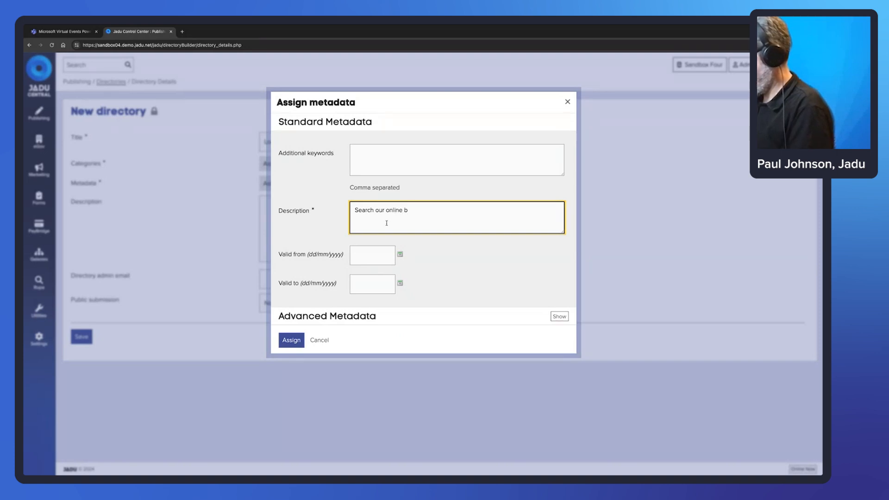
{"action": "type", "text": "sin"}
{"action": "key", "text": "BackSpace"}
{"action": "key", "text": "BackSpace"}
{"action": "key", "text": "BackSpace"}
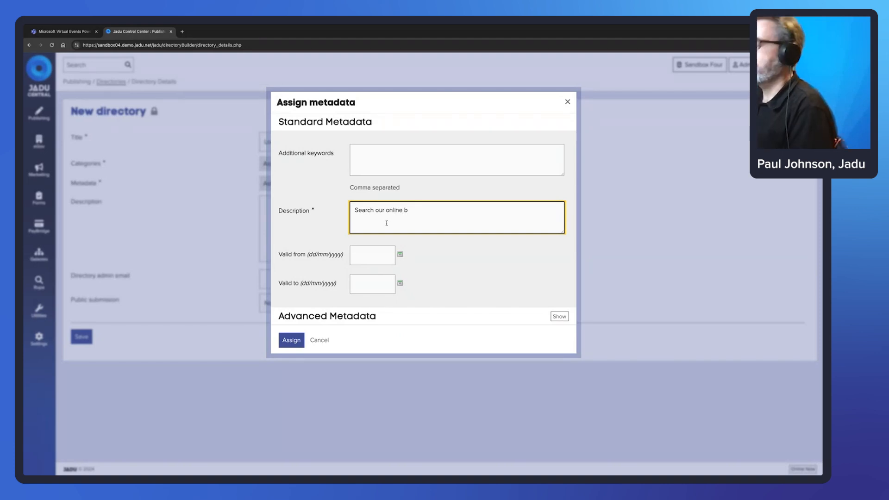
{"action": "type", "text": "usiness directory"}
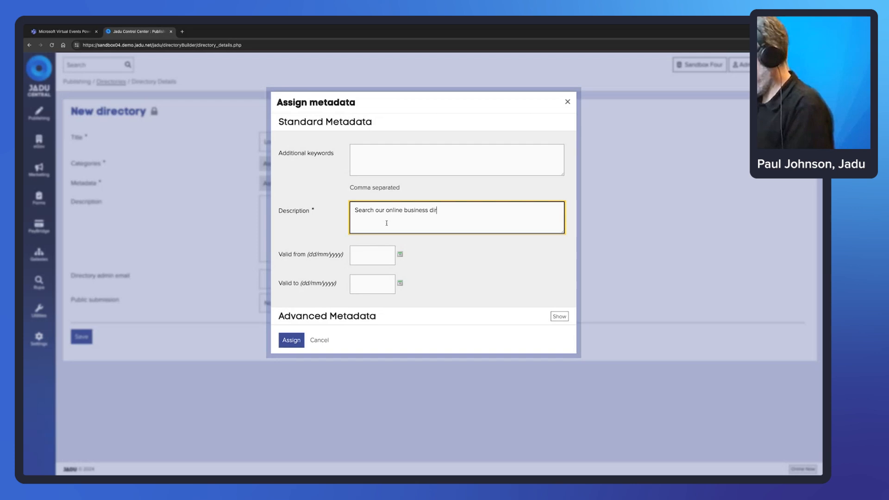
{"action": "left_click", "coordinate": [294, 344]}
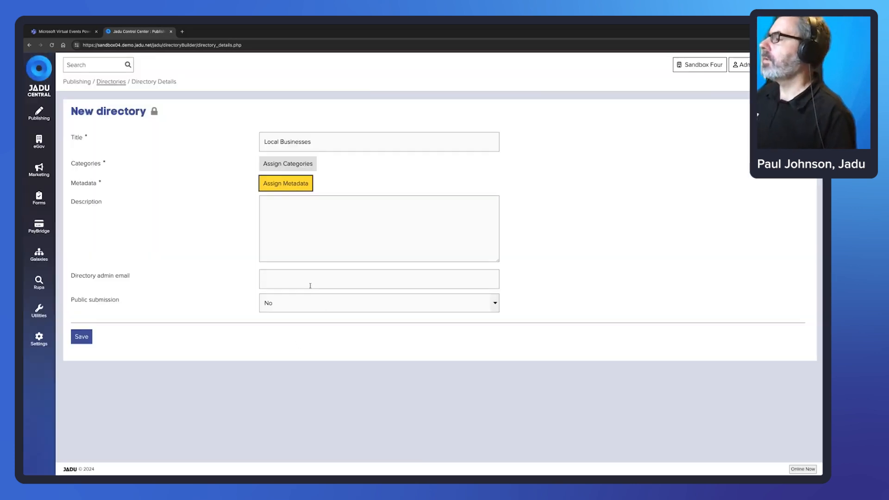
Paste a Lorem ipsum paragraph into the directory's Description field.
{"action": "left_click", "coordinate": [293, 208]}
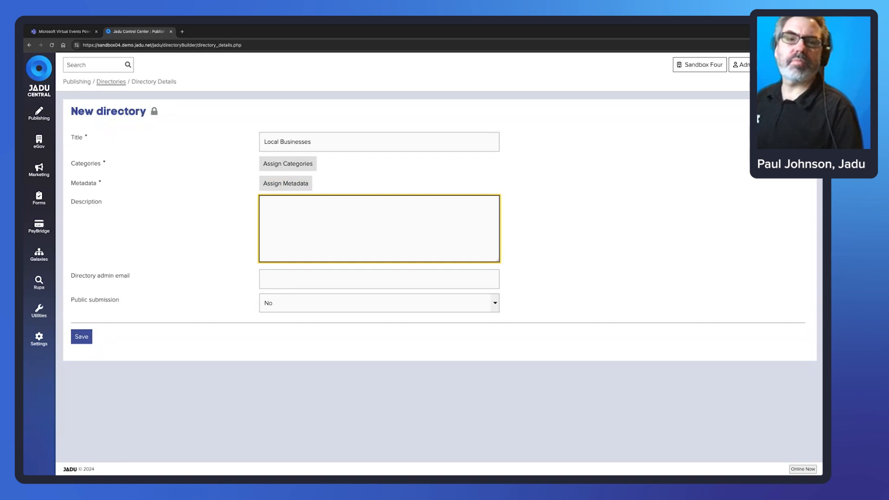
{"action": "key", "text": "alt+Tab"}
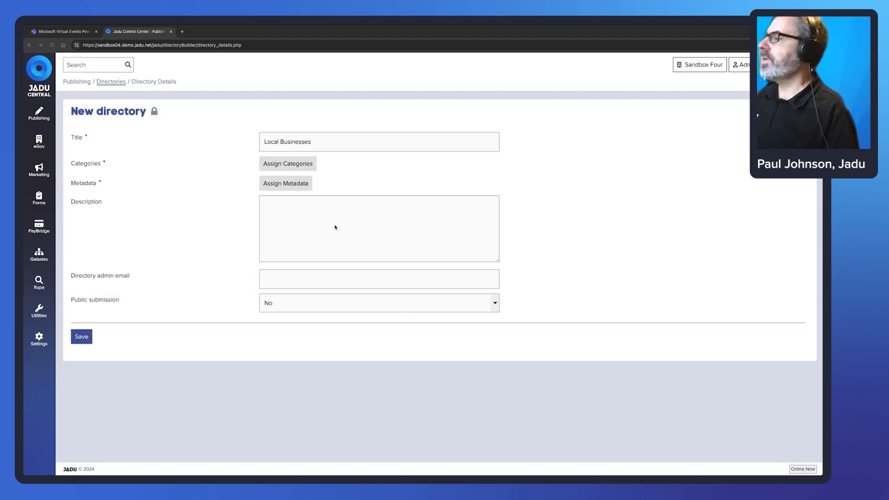
{"action": "left_click", "coordinate": [350, 214]}
{"action": "type", "text": "SS3 9RD"}
{"action": "key", "text": "ctrl+a"}
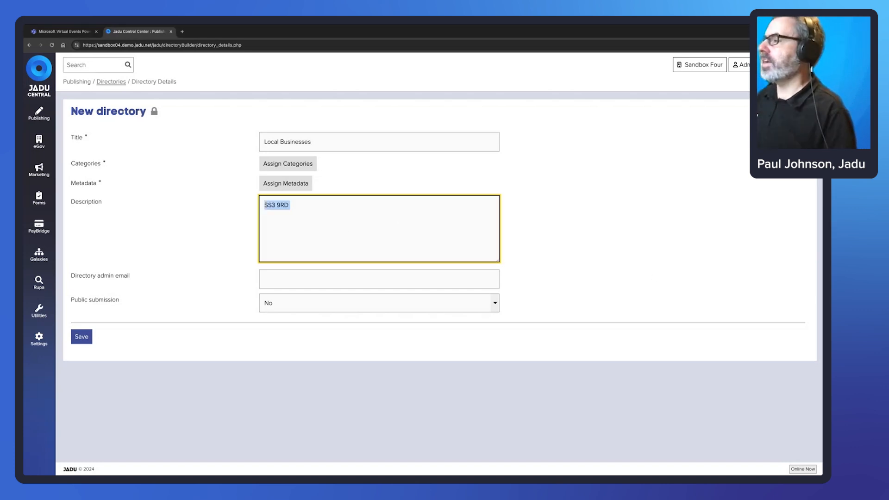
{"action": "key", "text": "super+Tab"}
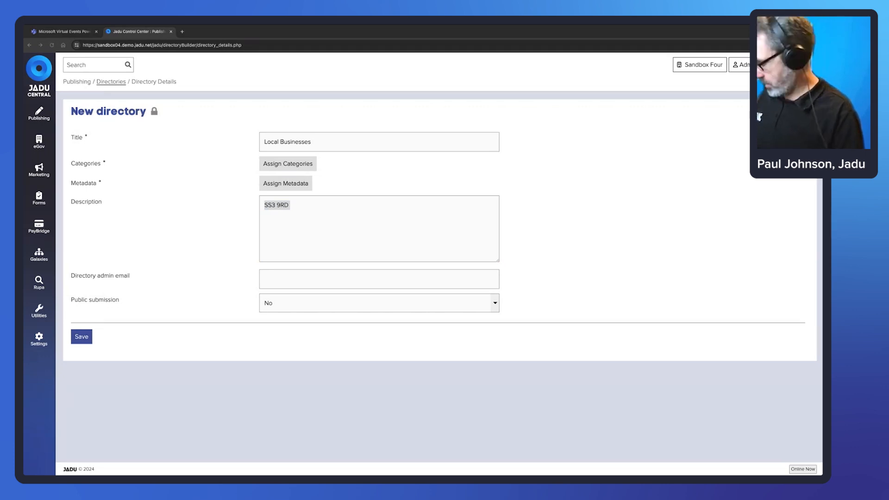
{"action": "key", "text": "super+Tab"}
{"action": "type", "text": "Lorem ipsum dolor sit amet, consectetur adipiscing elit, sed do eiusmod tempor incididunt ut labore et dolore magna aliqua. Ut enim ad minim veniam, quis nostrud exercitation ullamco laboris nisi ut aliquip ex ea commodo consequat. Duis aute irure dolor in reprehenderit in voluptate velit esse cillum dolore eu fugiat nulla pariatur. Excepteur sint occaecat cupidatat non proident, sunt in culpa qui officia deserunt mollit anim id est laborum."}
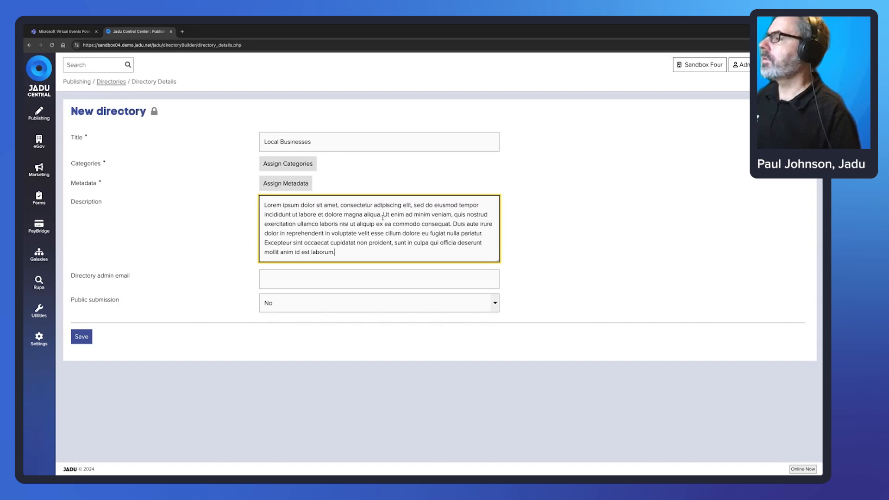
Enter the directory admin's email address and set Public submission to Yes.
{"action": "left_click", "coordinate": [307, 280]}
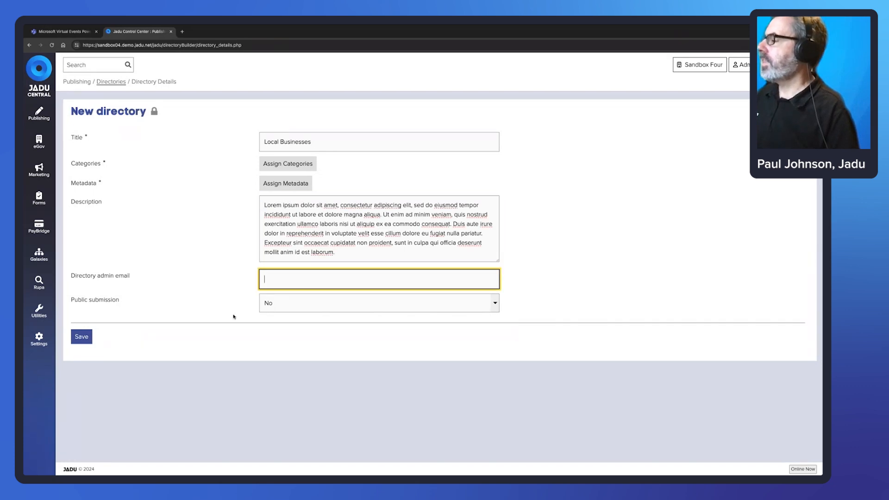
{"action": "left_click", "coordinate": [113, 291]}
{"action": "left_click_drag", "start_coordinate": [122, 301], "coordinate": [73, 302]}
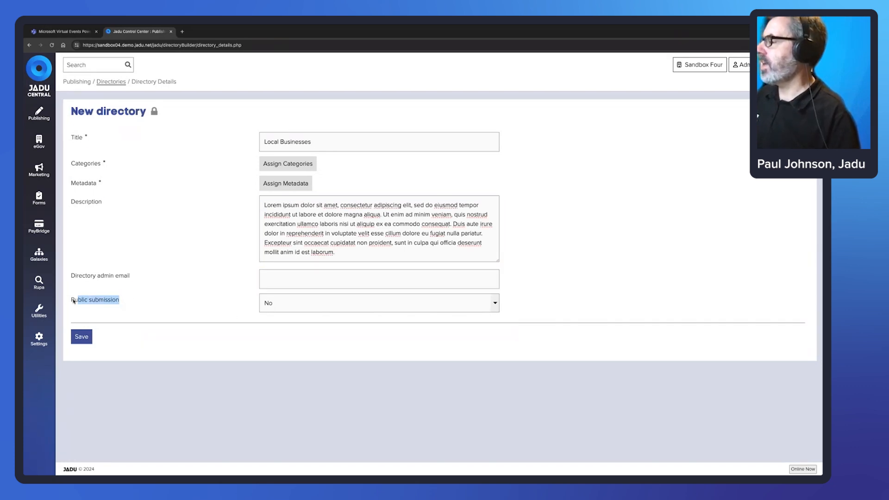
{"action": "left_click", "coordinate": [132, 283]}
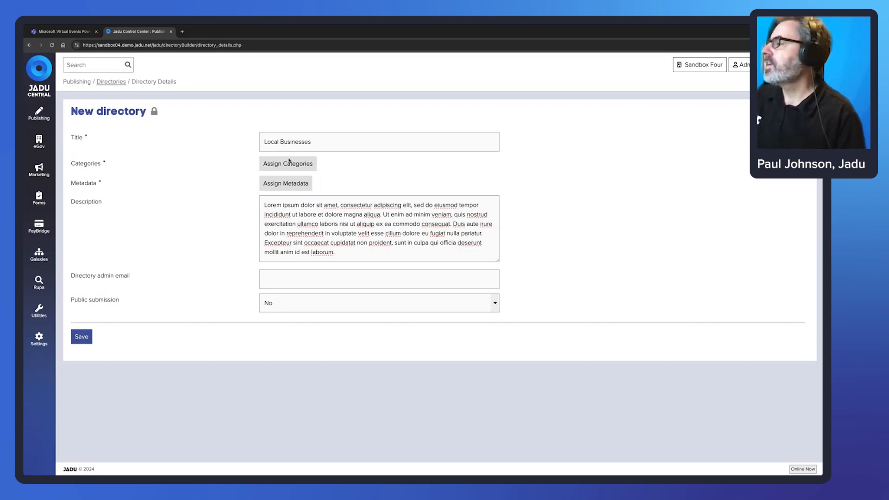
{"action": "left_click", "coordinate": [298, 282]}
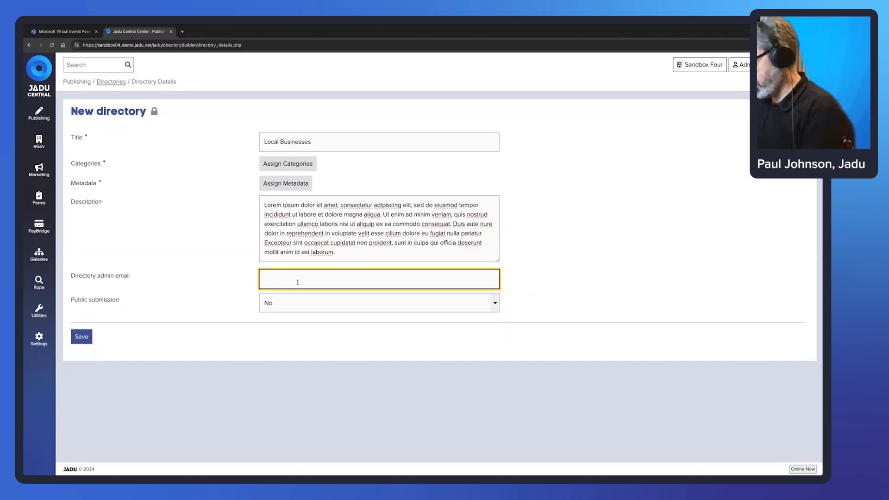
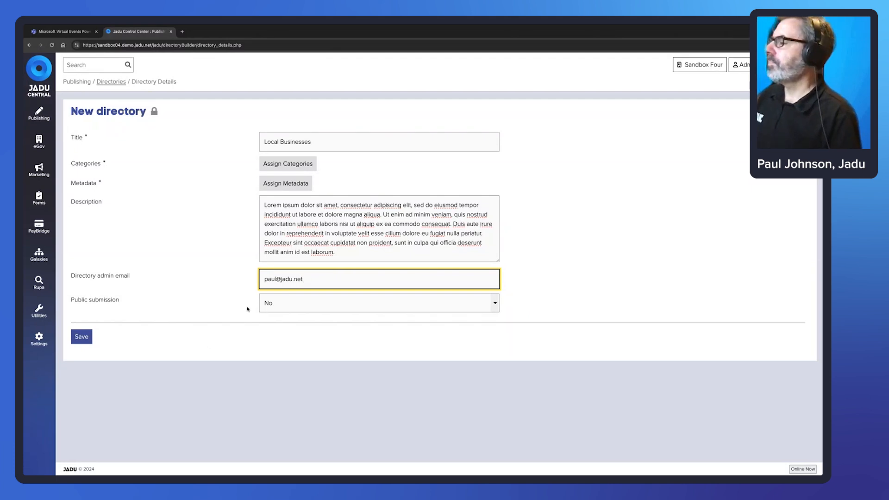
{"action": "left_click", "coordinate": [277, 307]}
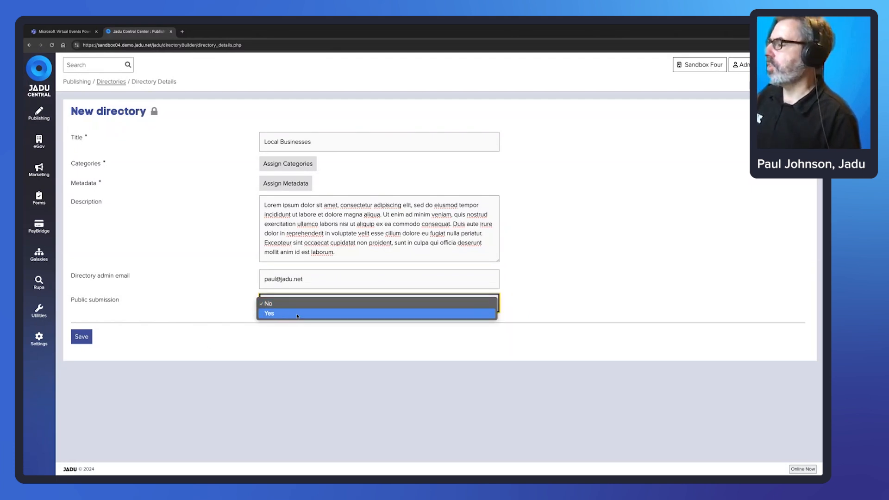
{"action": "left_click", "coordinate": [295, 315]}
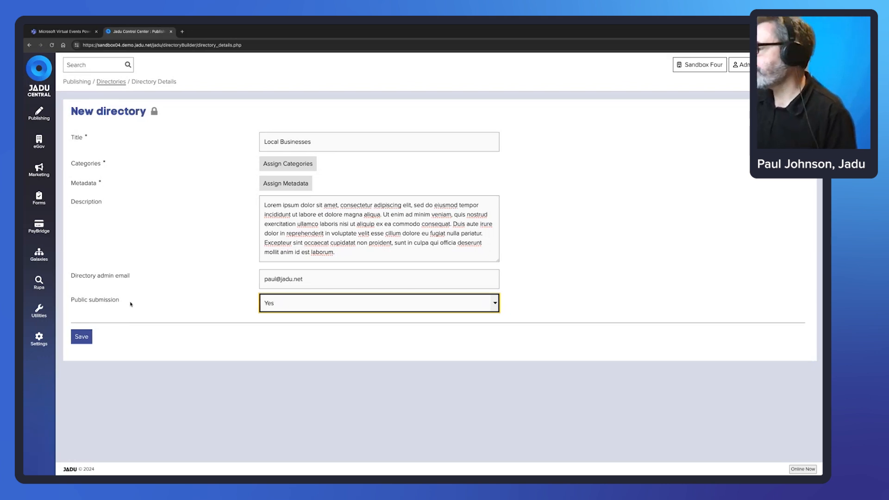
Save the new directory and open its empty Fields tab.
{"action": "left_click", "coordinate": [83, 338]}
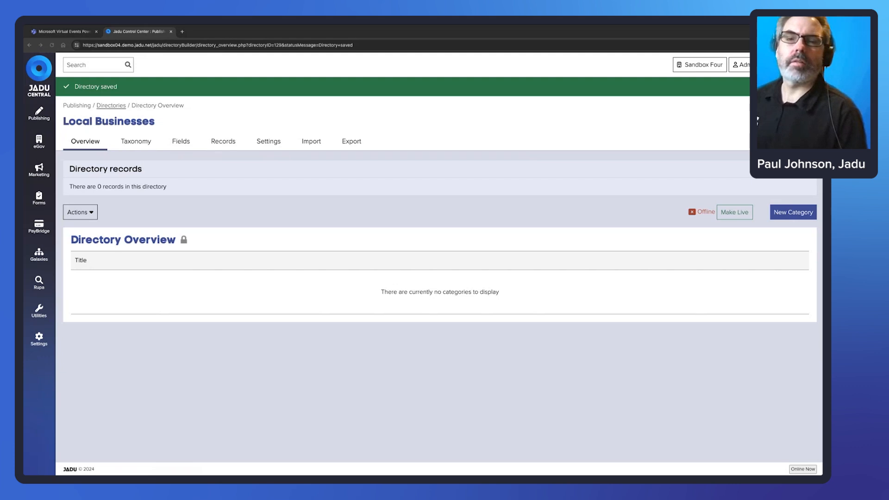
{"action": "left_click", "coordinate": [180, 143]}
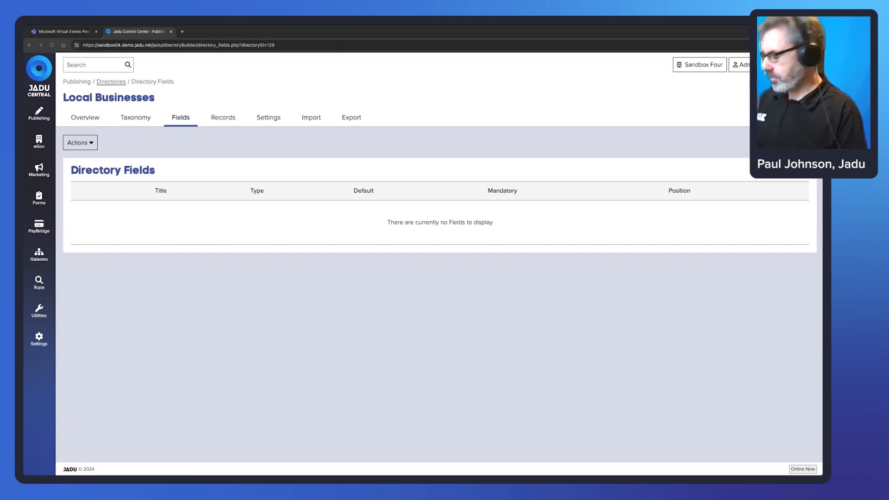
Create a 'Business Name' field of type Text Box and save it.
{"action": "left_click", "coordinate": [792, 143]}
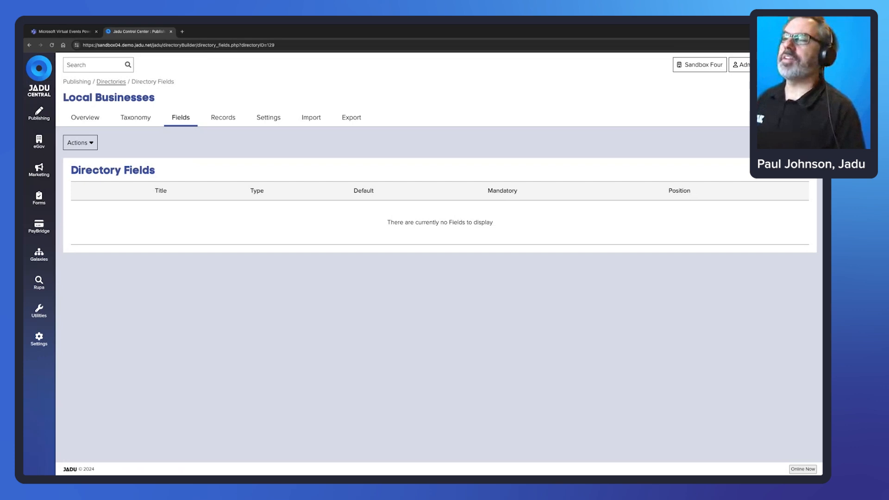
{"action": "left_click", "coordinate": [792, 143]}
{"action": "left_click", "coordinate": [290, 203]}
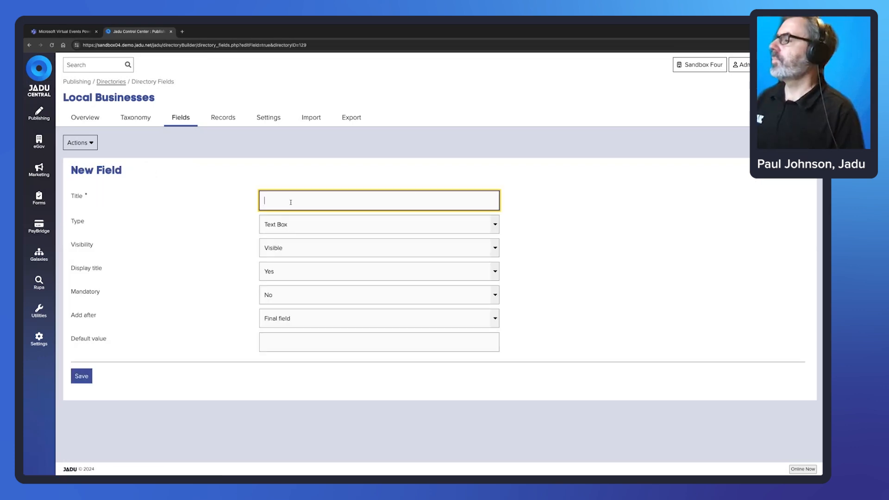
{"action": "type", "text": "Business Name"}
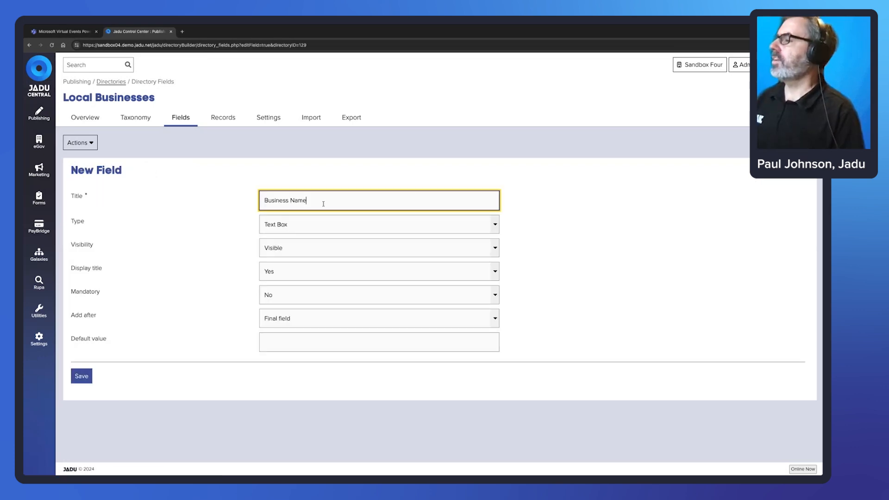
{"action": "left_click", "coordinate": [496, 225]}
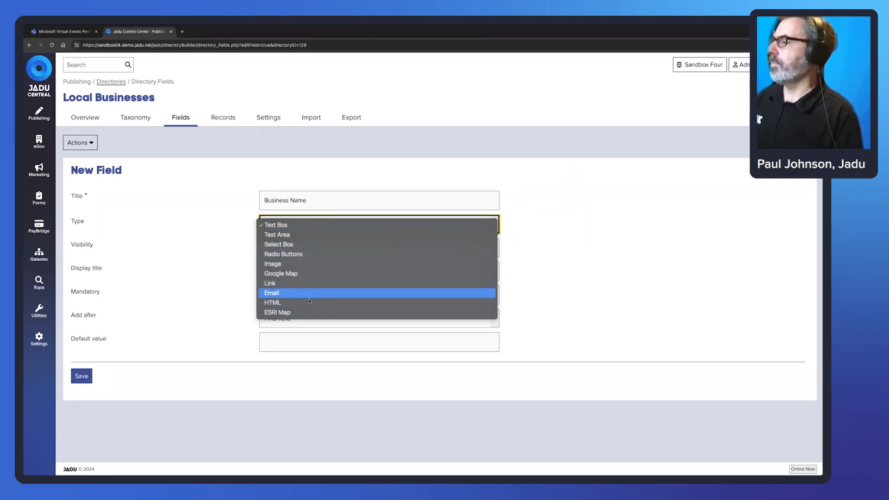
{"action": "left_click", "coordinate": [320, 225]}
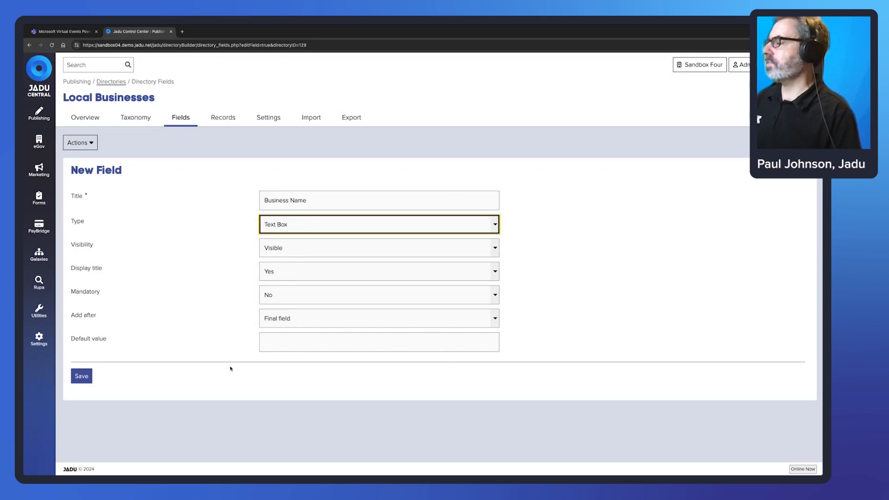
{"action": "left_click", "coordinate": [81, 376]}
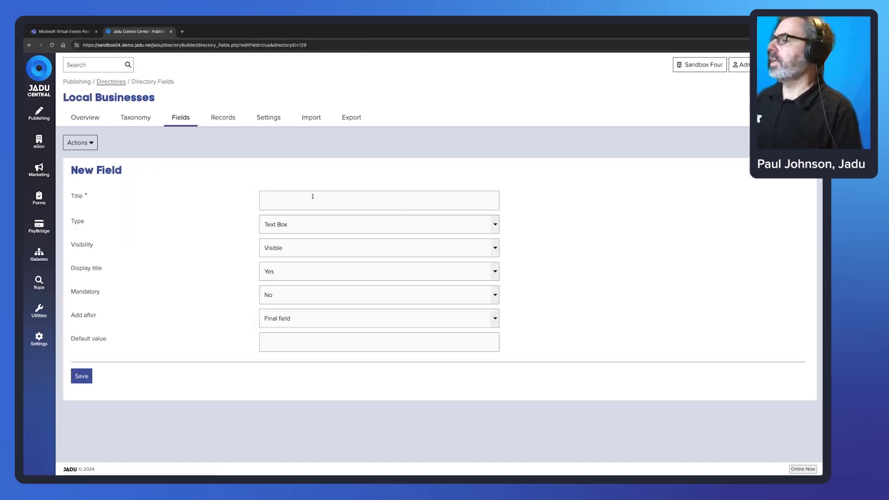
Create a 'Description' field with type Text Area and save it.
{"action": "left_click", "coordinate": [313, 197]}
{"action": "type", "text": "Description"}
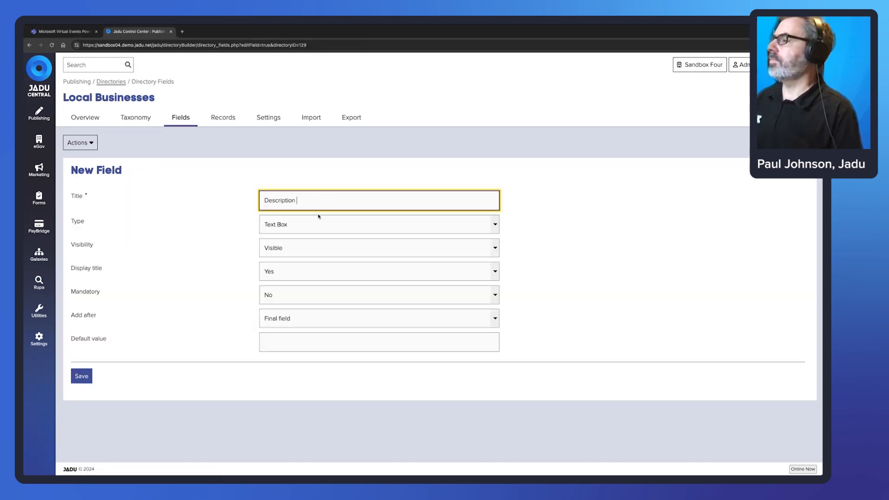
{"action": "left_click", "coordinate": [359, 224]}
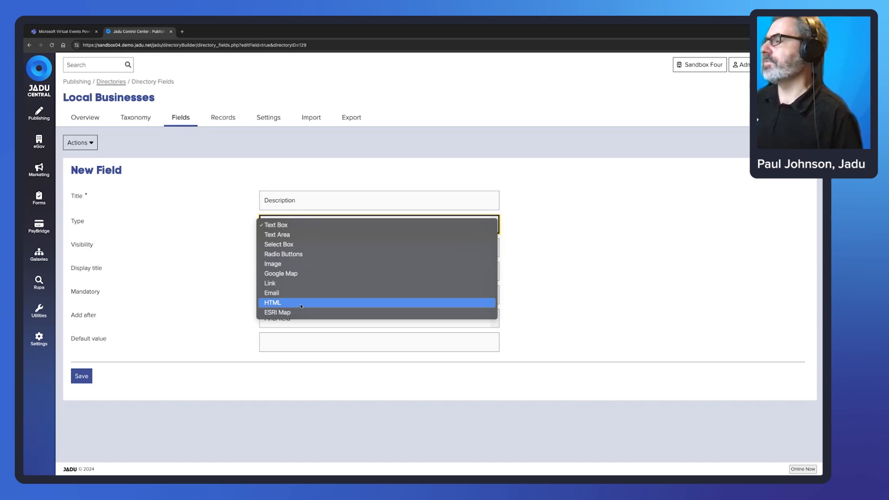
{"action": "left_click", "coordinate": [286, 236]}
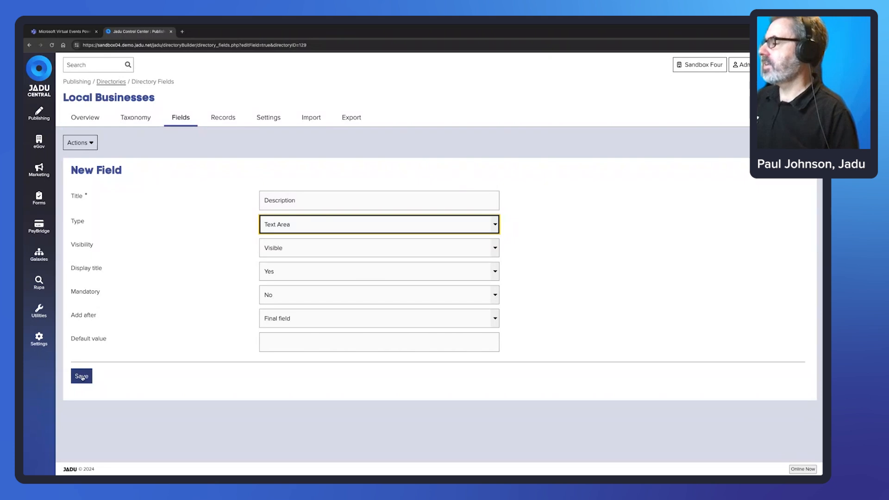
{"action": "left_click", "coordinate": [81, 376]}
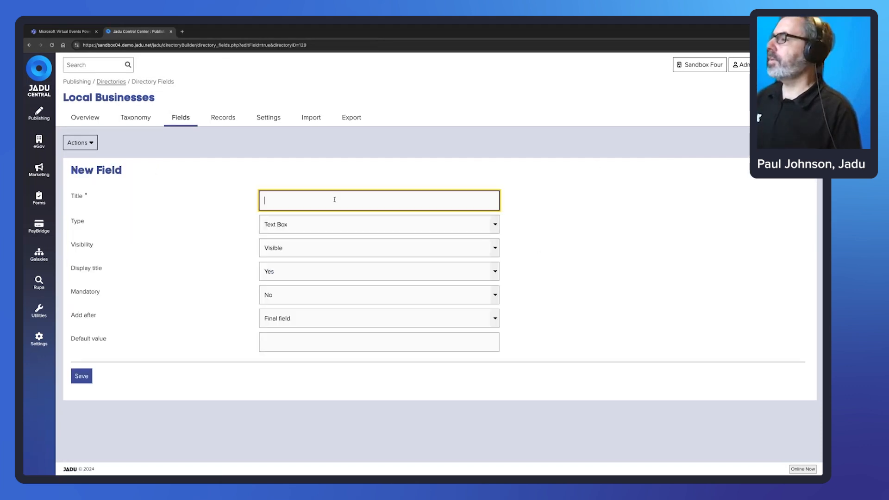
Create a 'Website' field with type HTML and save it.
{"action": "type", "text": "Website"}
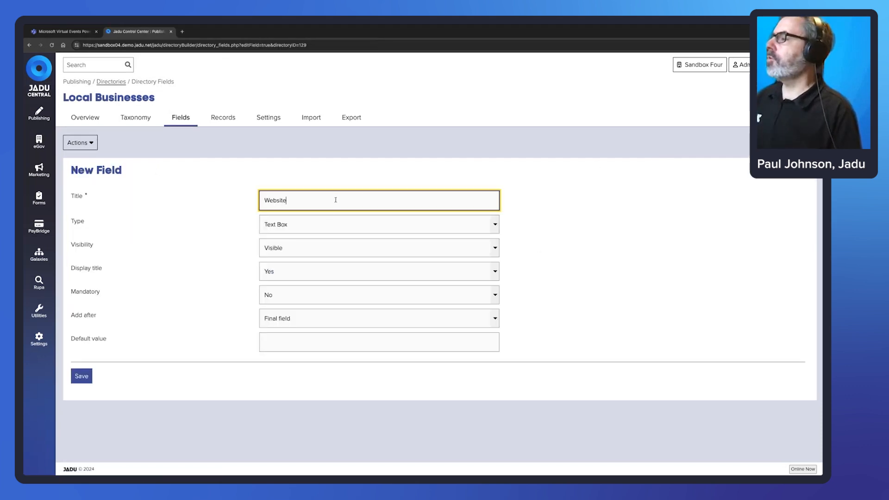
{"action": "left_click", "coordinate": [332, 229]}
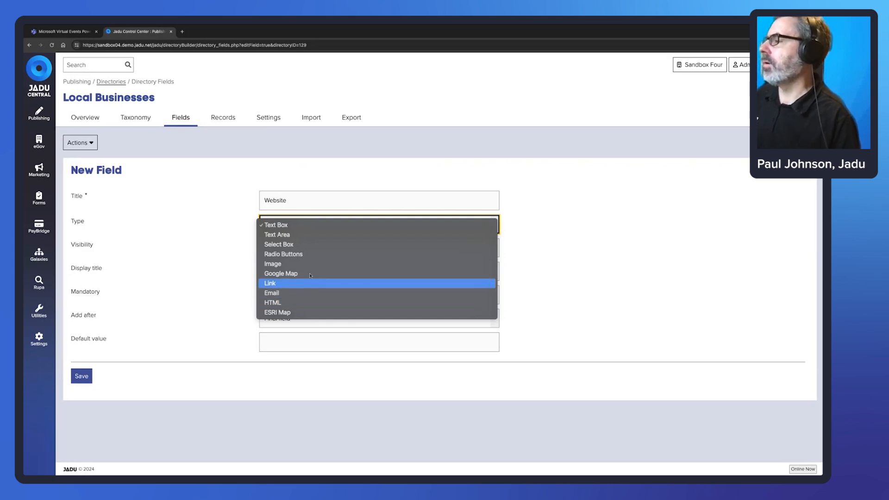
{"action": "left_click", "coordinate": [282, 304]}
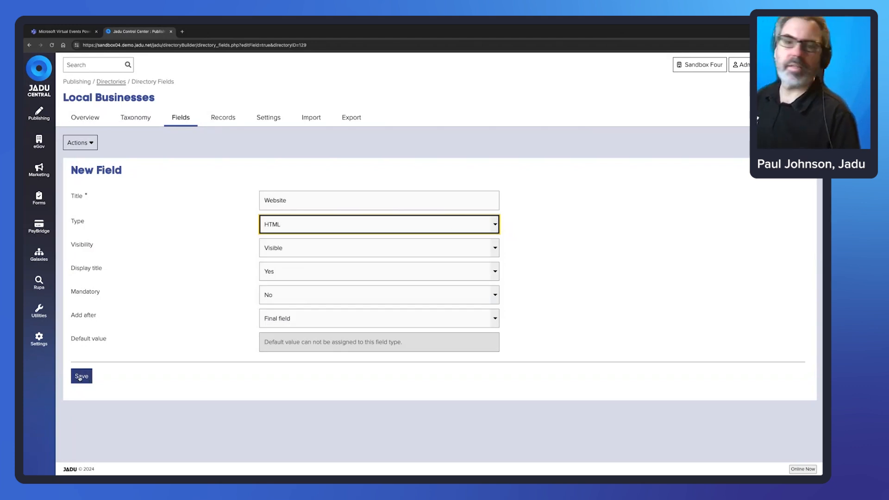
{"action": "left_click", "coordinate": [81, 376]}
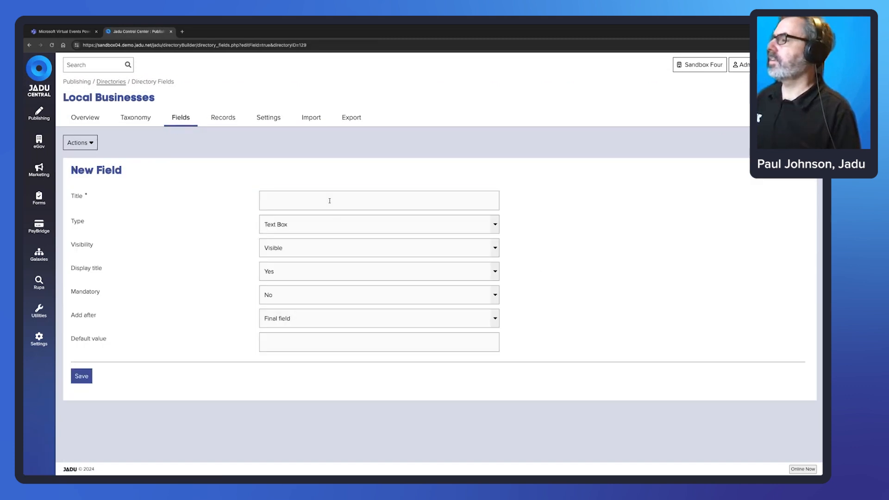
Create an 'Address' field of type Text Area and save it.
{"action": "left_click", "coordinate": [331, 200]}
{"action": "type", "text": "Address"}
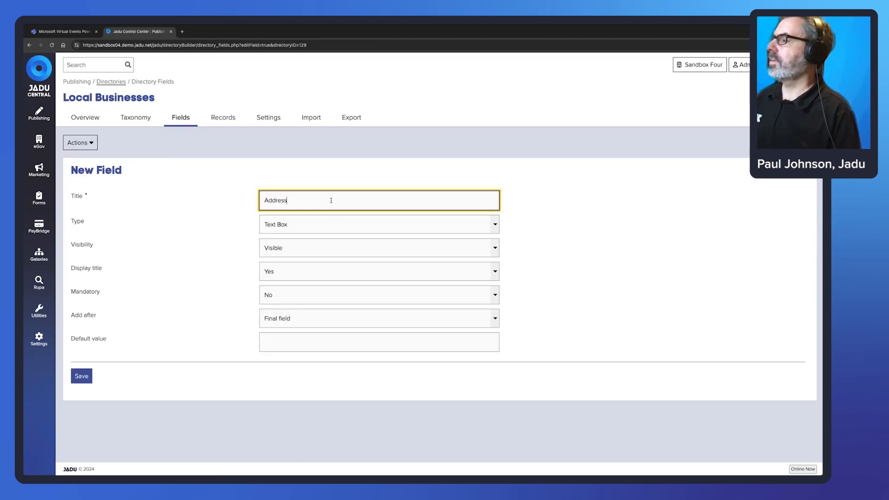
{"action": "left_click", "coordinate": [285, 224]}
{"action": "left_click", "coordinate": [399, 233]}
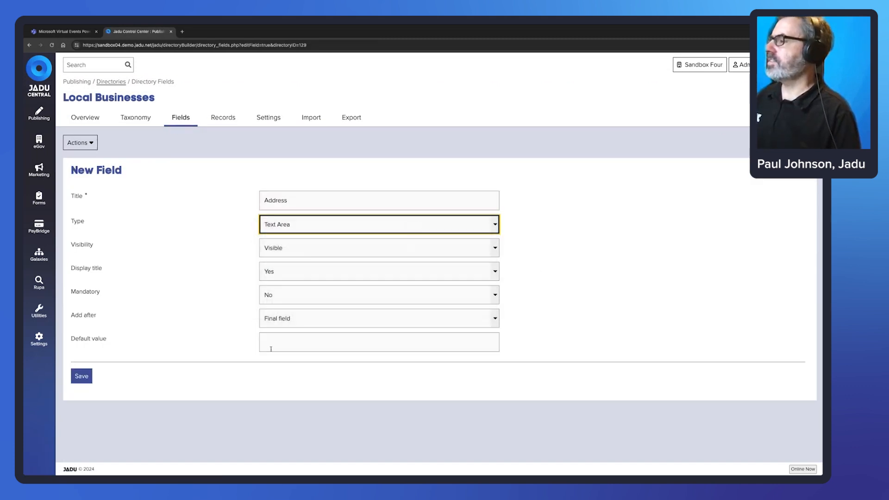
{"action": "left_click", "coordinate": [82, 376]}
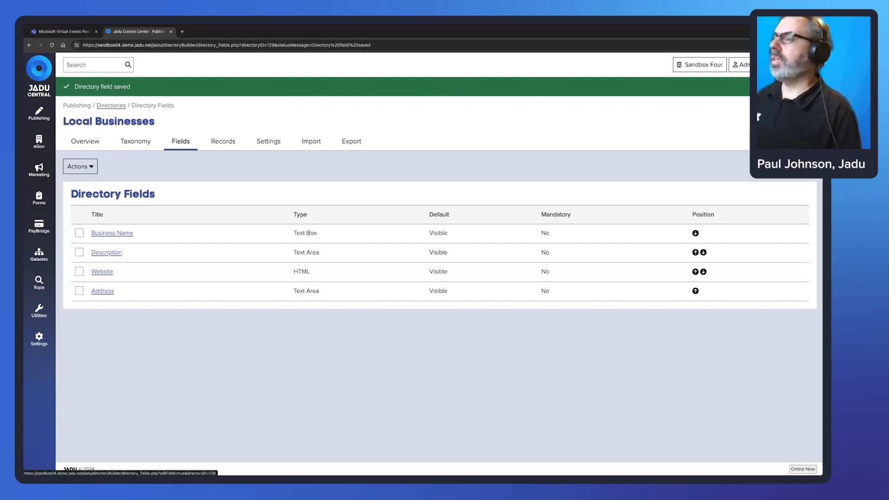
Create an 'Email' field of type Text Box and save it.
{"action": "left_click", "coordinate": [787, 167]}
{"action": "left_click", "coordinate": [297, 207]}
{"action": "type", "text": "Email"}
{"action": "left_click", "coordinate": [308, 225]}
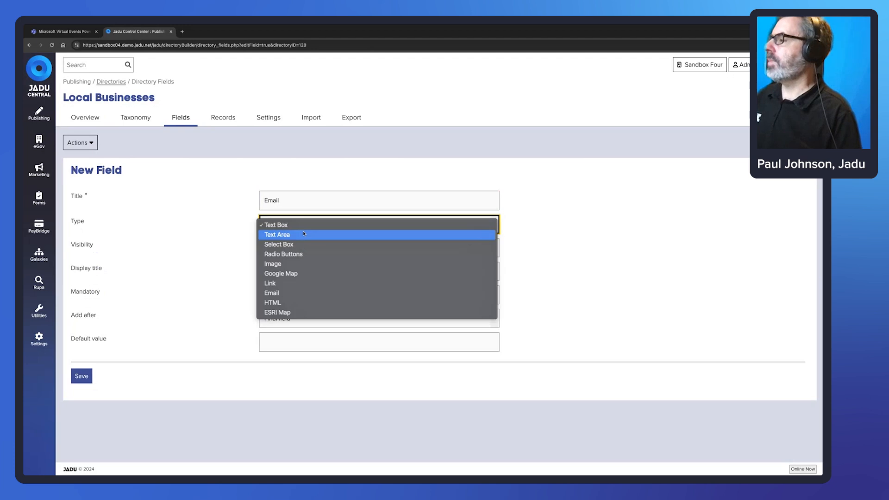
{"action": "left_click", "coordinate": [315, 225]}
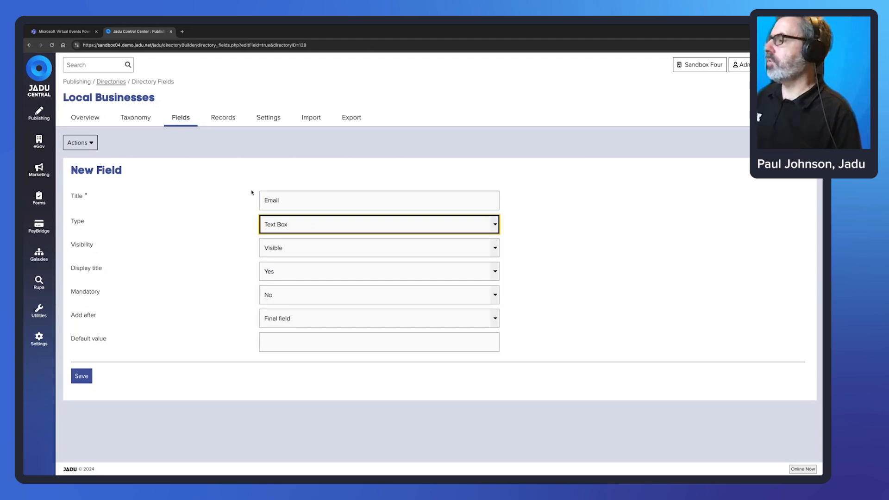
{"action": "left_click", "coordinate": [81, 376]}
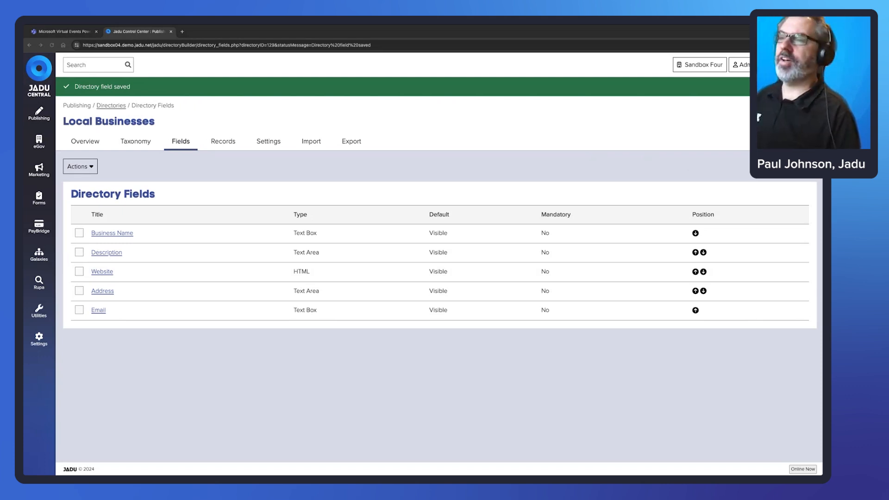
Start a new 'Telephone' field, trying Invisible before leaving Visibility as Visible.
{"action": "left_click", "coordinate": [787, 166]}
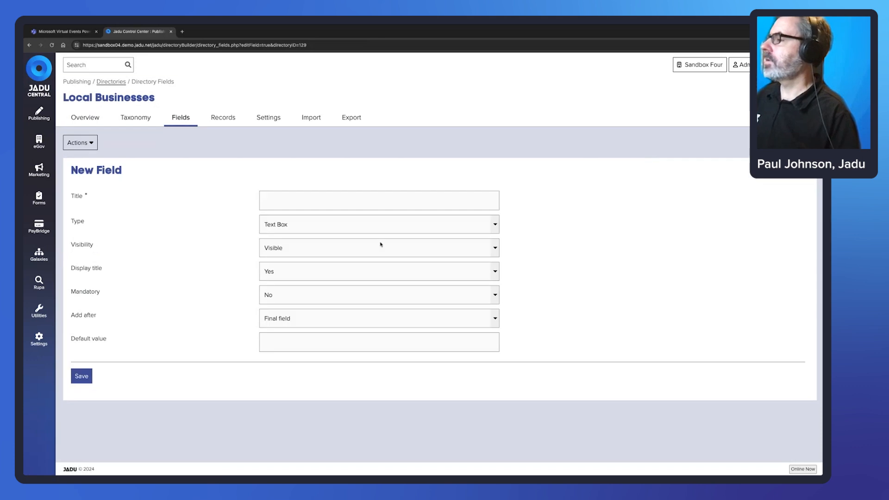
{"action": "left_click", "coordinate": [314, 201]}
{"action": "type", "text": "Telephone"}
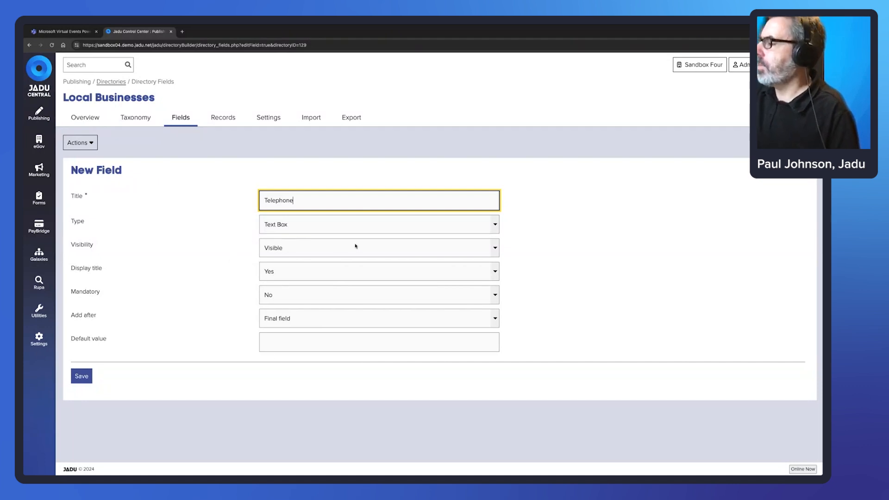
{"action": "left_click", "coordinate": [278, 250]}
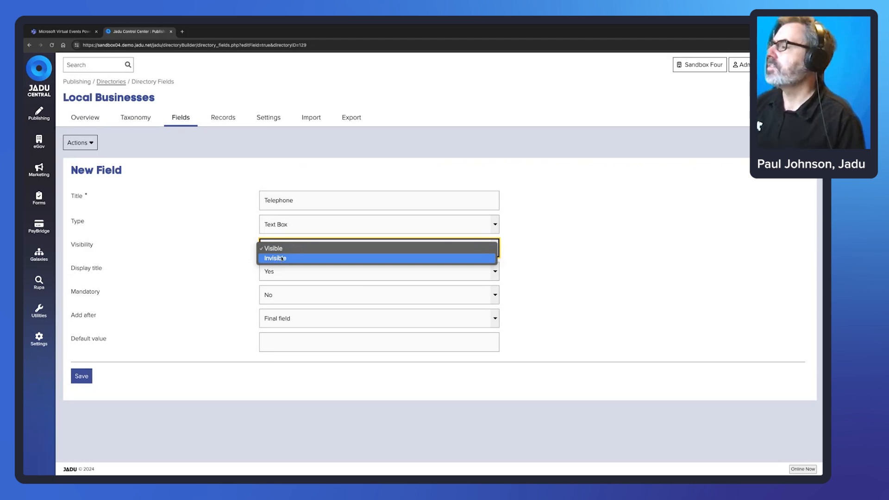
{"action": "left_click", "coordinate": [282, 258]}
{"action": "left_click", "coordinate": [293, 250]}
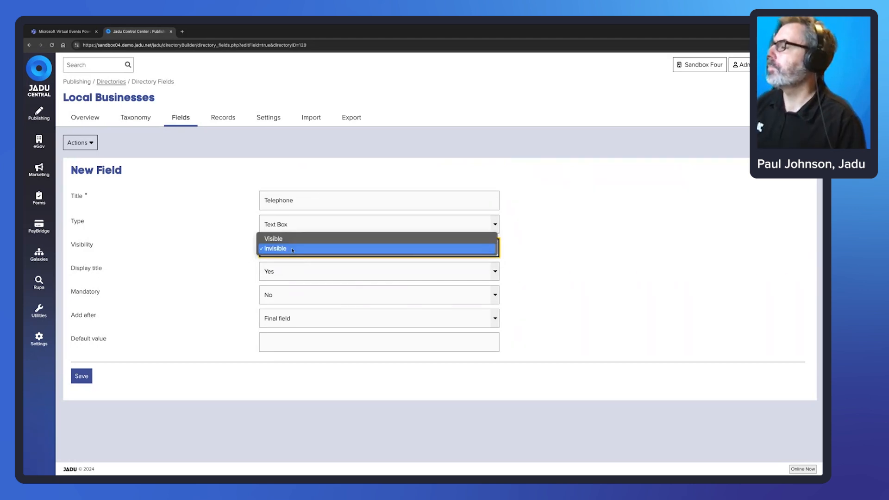
{"action": "left_click", "coordinate": [278, 238]}
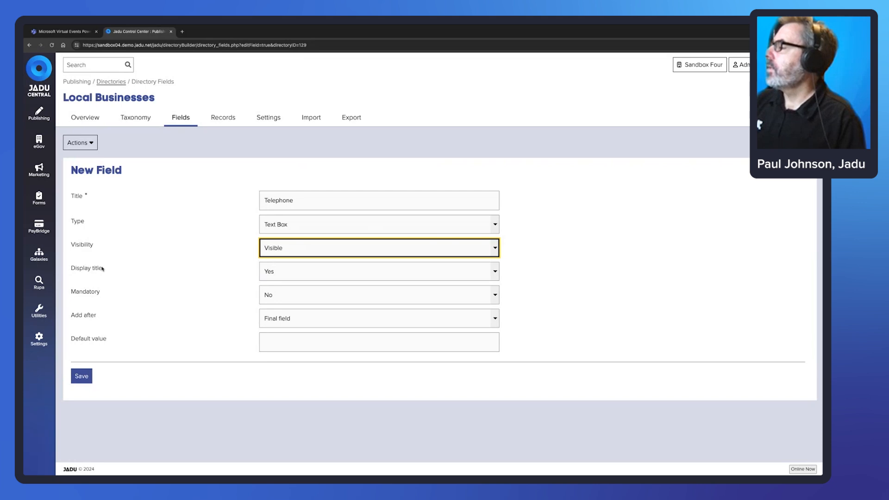
{"action": "left_click_drag", "start_coordinate": [103, 269], "coordinate": [72, 269]}
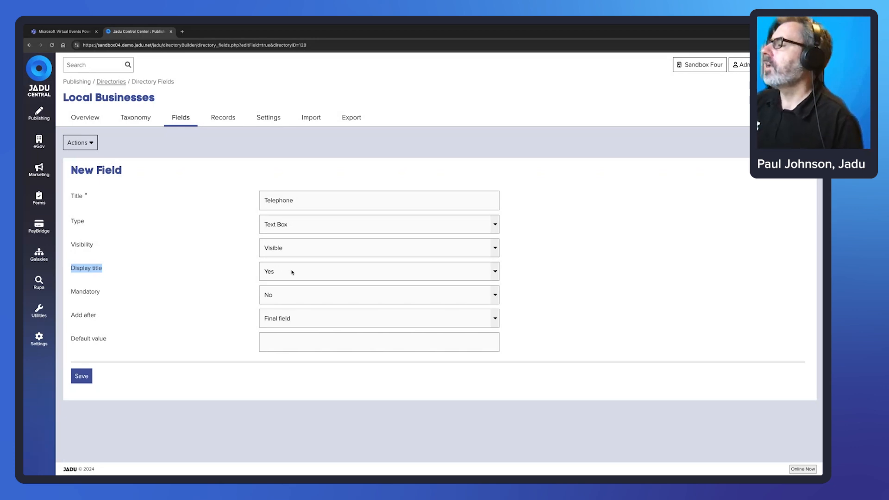
{"action": "left_click", "coordinate": [299, 201]}
{"action": "left_click_drag", "start_coordinate": [294, 200], "coordinate": [265, 201]}
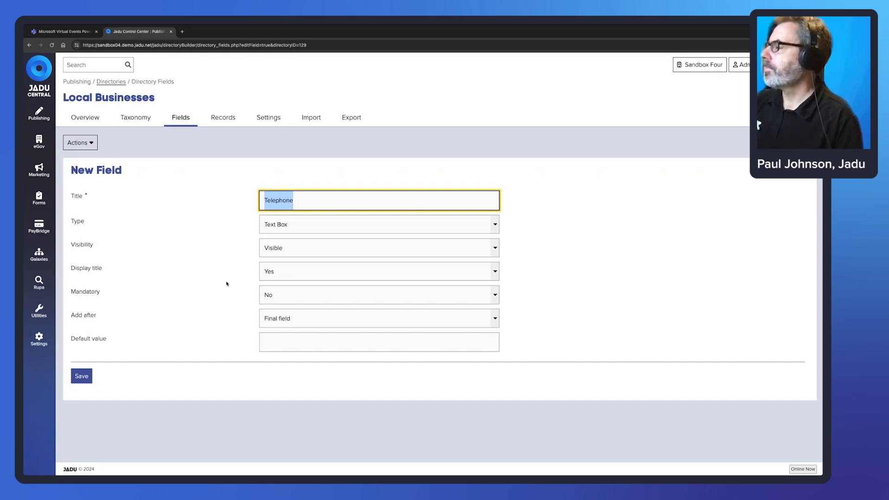
Set Telephone to not mandatory, placed after the final field, and save it.
{"action": "left_click", "coordinate": [181, 284]}
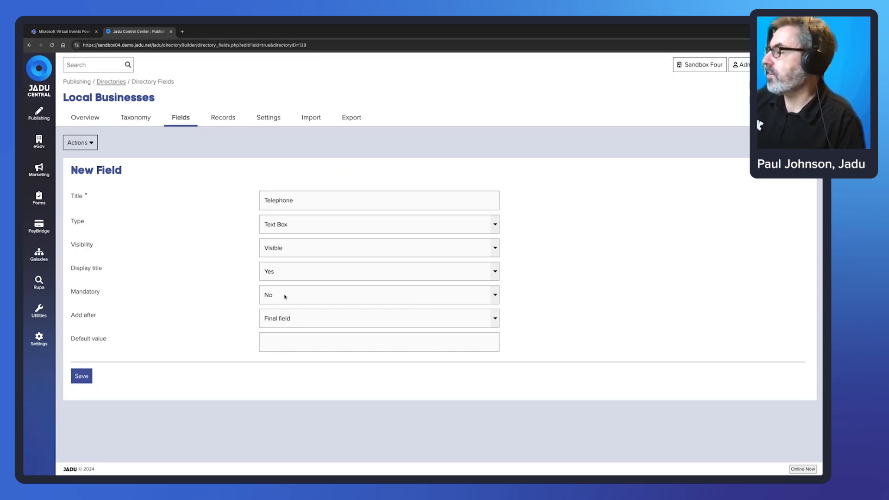
{"action": "left_click", "coordinate": [343, 300]}
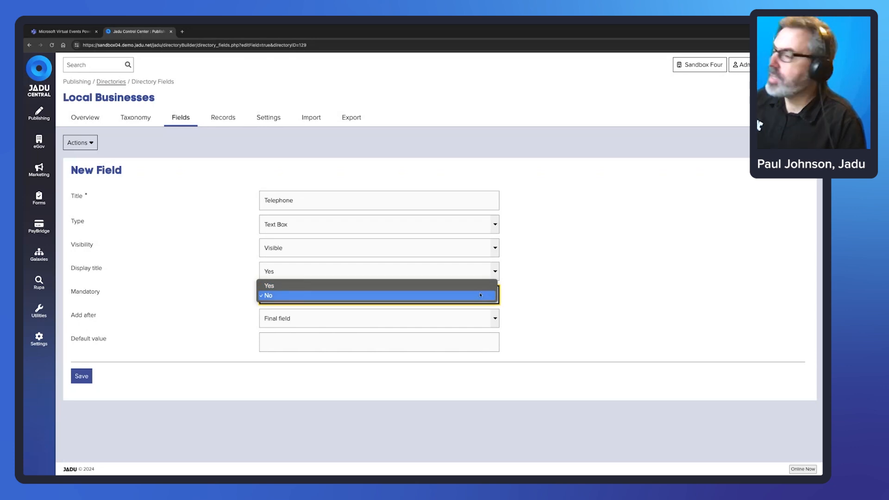
{"action": "left_click", "coordinate": [569, 297]}
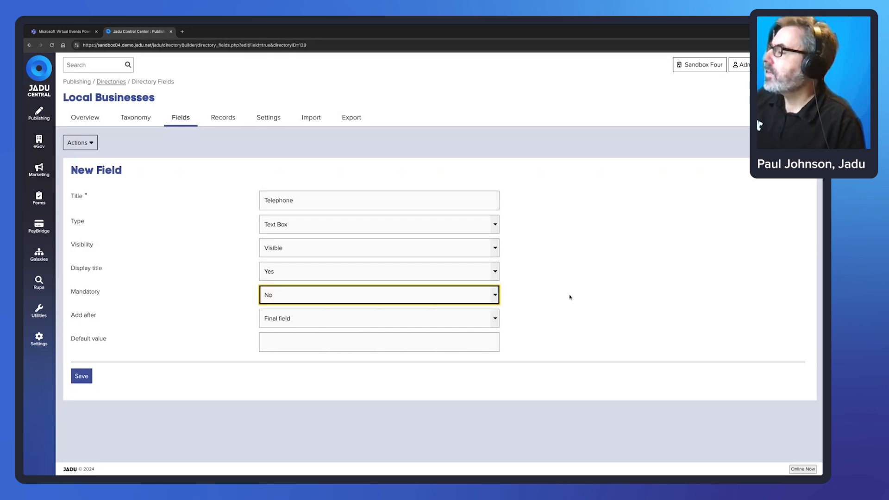
{"action": "left_click", "coordinate": [496, 320]}
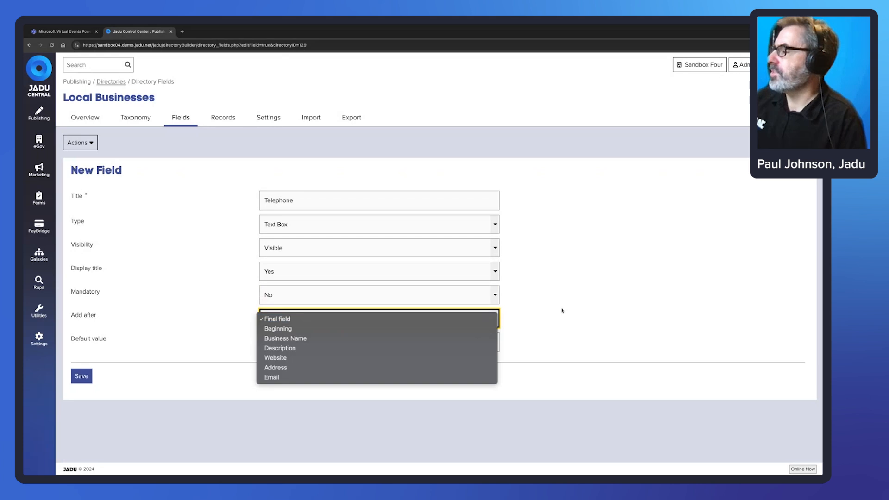
{"action": "left_click", "coordinate": [604, 307]}
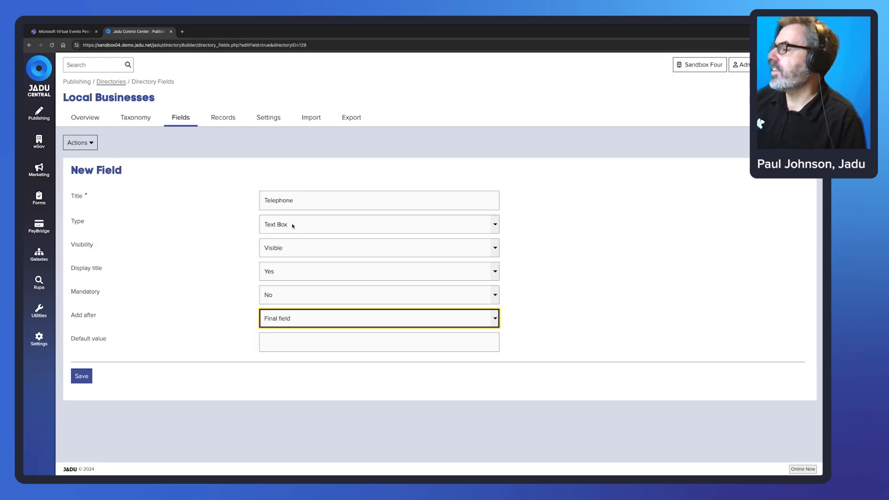
{"action": "left_click", "coordinate": [365, 342]}
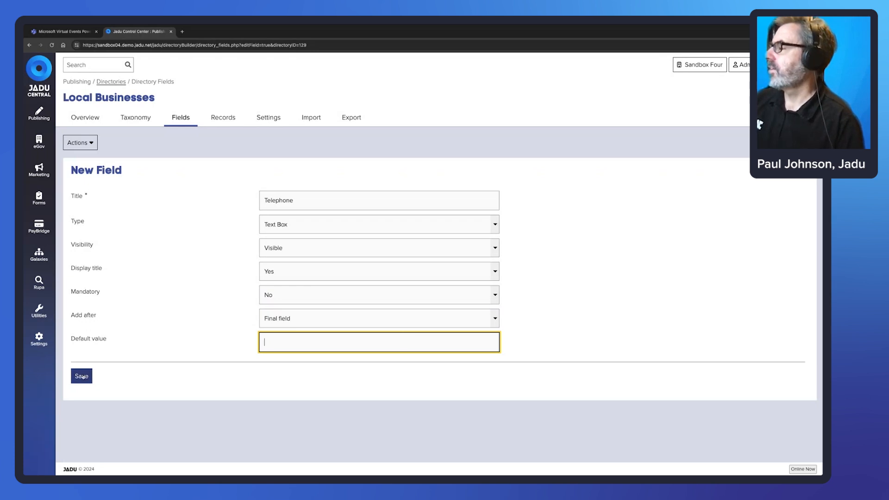
{"action": "left_click", "coordinate": [82, 376]}
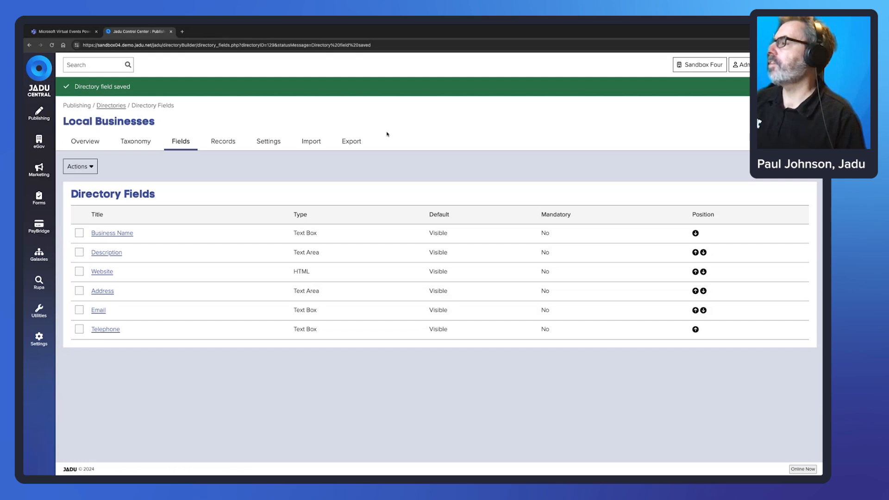
Start a new directory record with Title 'Jadu' and Business Name 'Jadu'.
{"action": "left_click", "coordinate": [227, 144]}
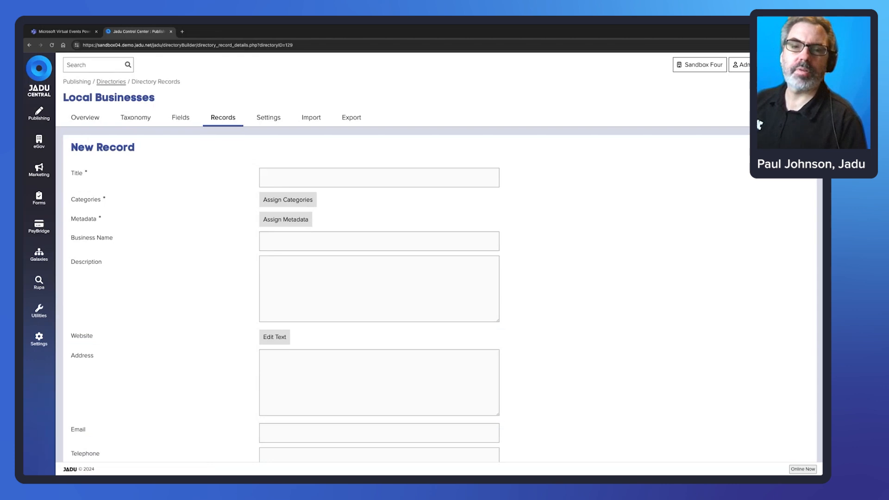
{"action": "left_click", "coordinate": [351, 176]}
{"action": "type", "text": "Jadu"}
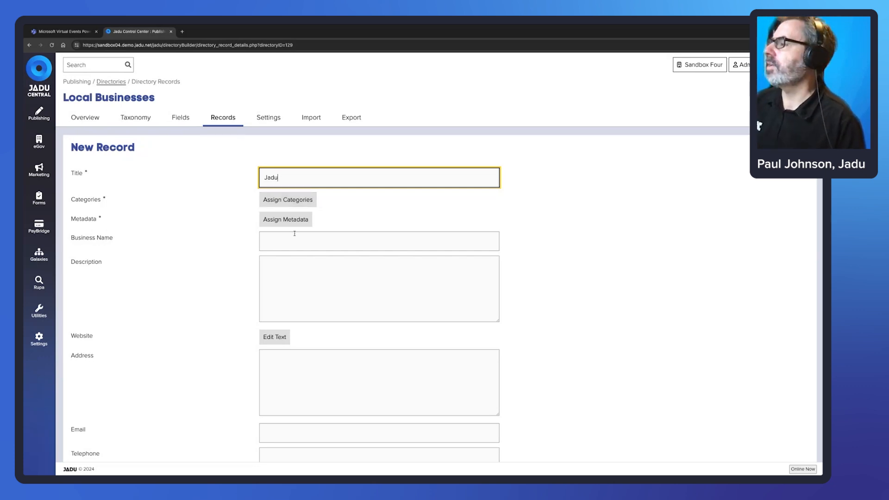
{"action": "left_click", "coordinate": [306, 242]}
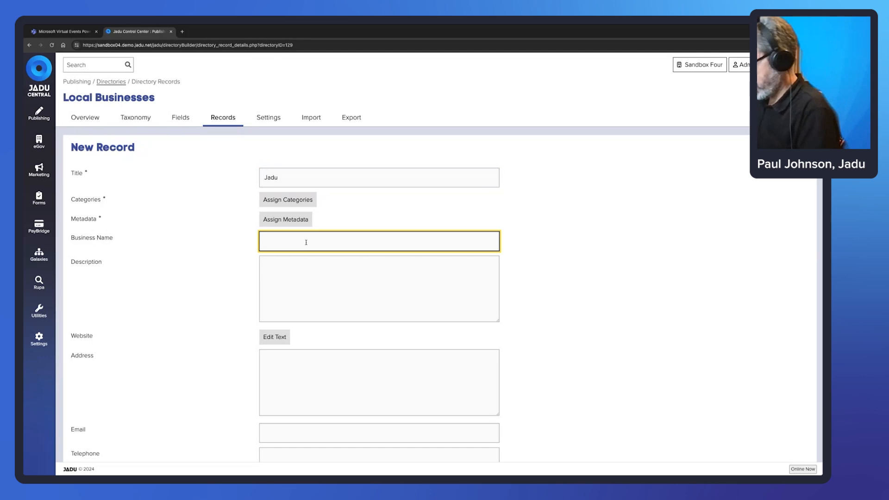
{"action": "type", "text": "J"}
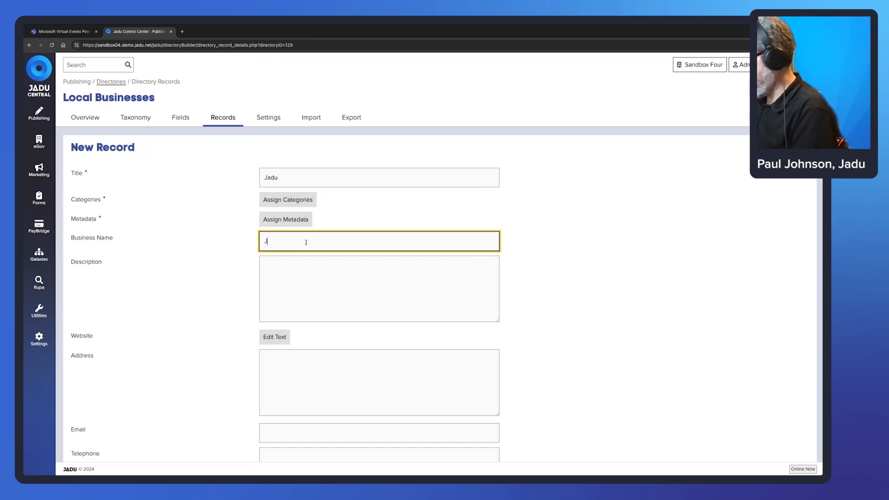
{"action": "type", "text": "adu"}
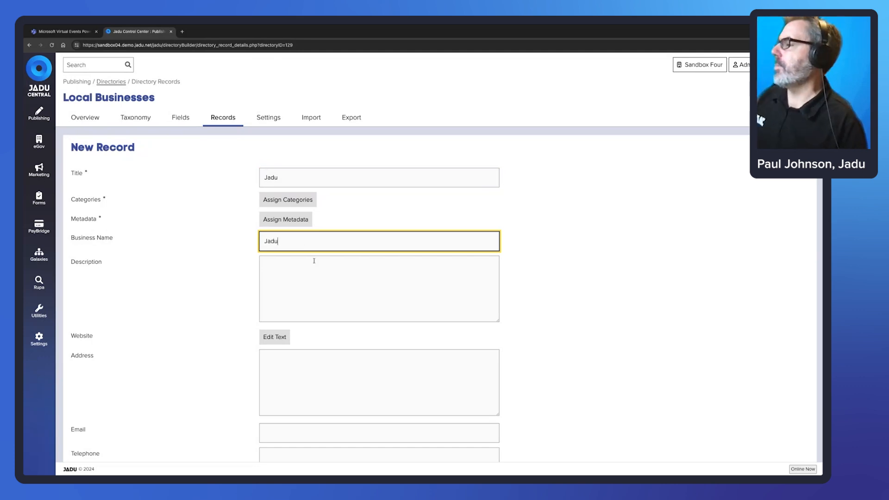
Paste the company description into the record's Description box.
{"action": "left_click", "coordinate": [313, 271]}
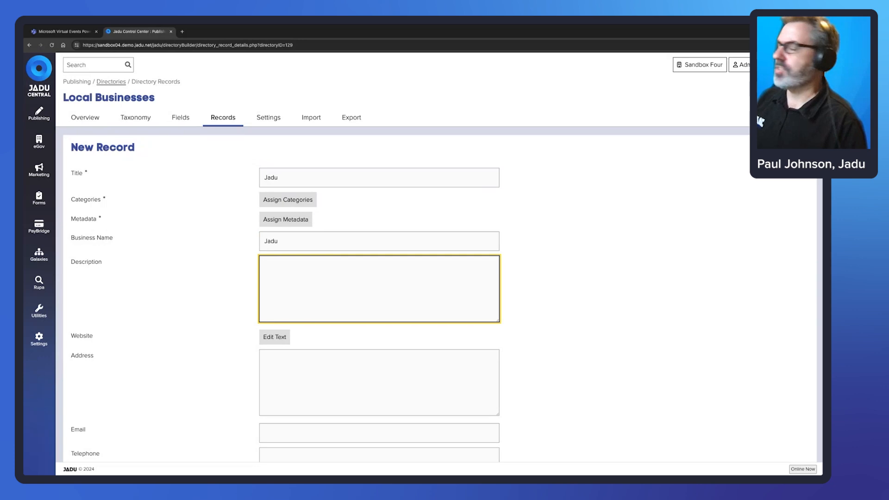
{"action": "key", "text": "super+Tab"}
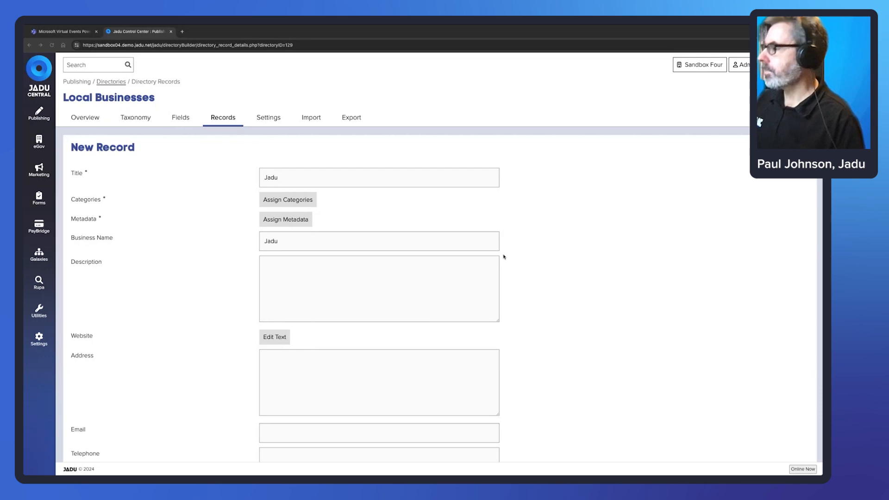
{"action": "left_click", "coordinate": [328, 275]}
{"action": "type", "text": "Jadu helps organisations around the world build the best possible connections to their customers via our low-code, easy-to-use platform, and multi-award-winning design team."}
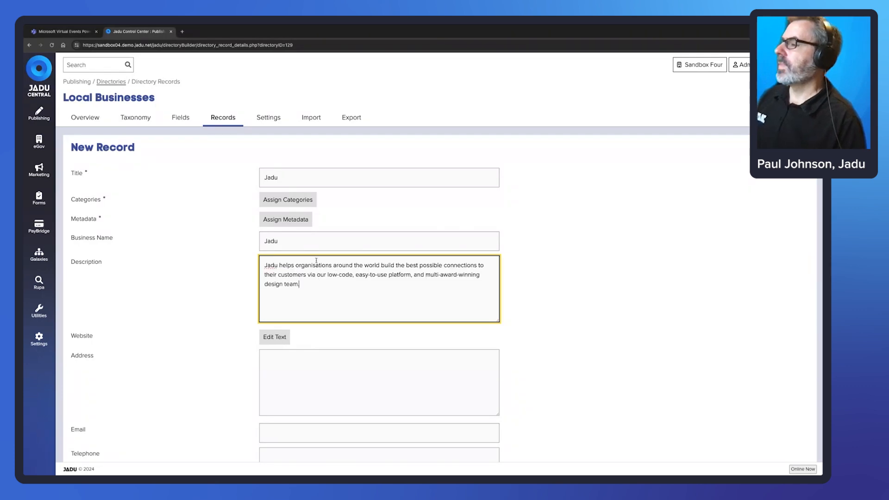
{"action": "key", "text": "super+Tab"}
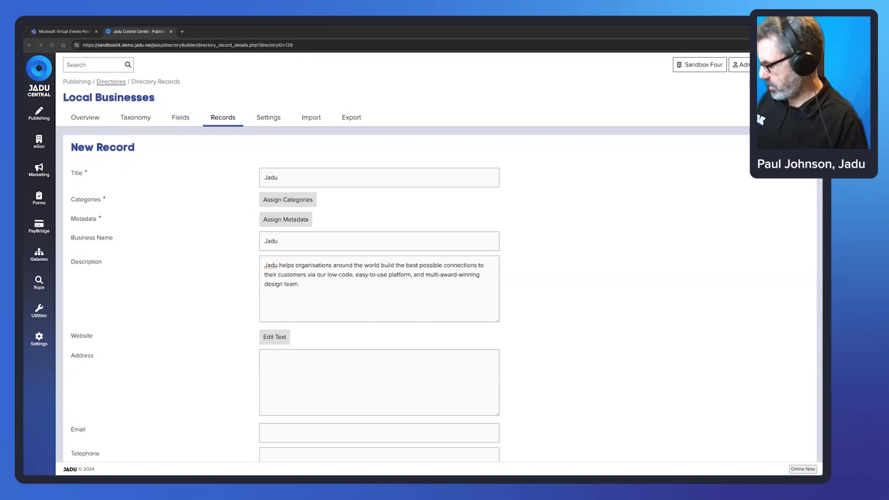
{"action": "key", "text": "super+Tab"}
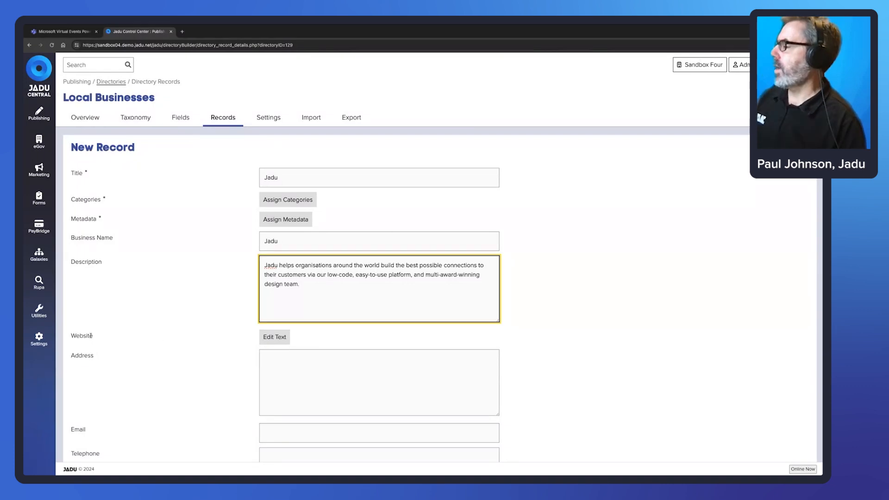
{"action": "left_click_drag", "start_coordinate": [93, 336], "coordinate": [72, 335]}
{"action": "left_click", "coordinate": [302, 341]}
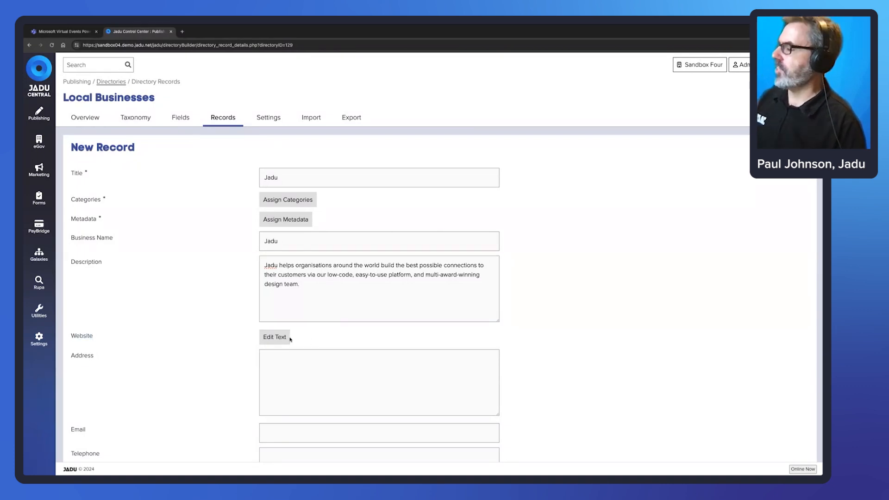
{"action": "left_click", "coordinate": [272, 338]}
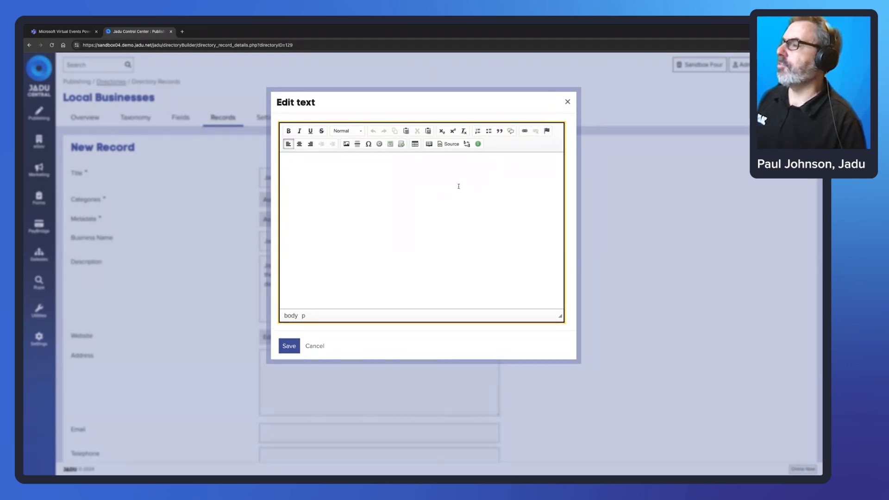
{"action": "type", "text": "www.jadu.net"}
{"action": "left_click_drag", "start_coordinate": [328, 166], "coordinate": [287, 165]}
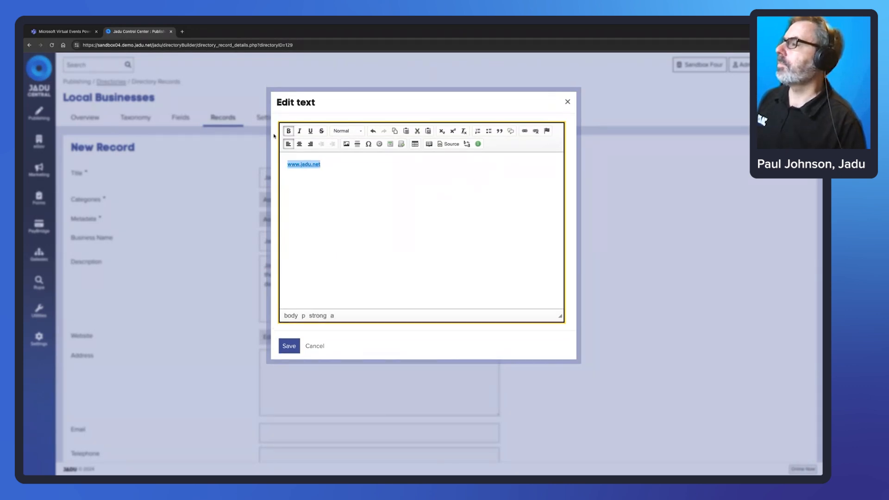
{"action": "left_click", "coordinate": [289, 346]}
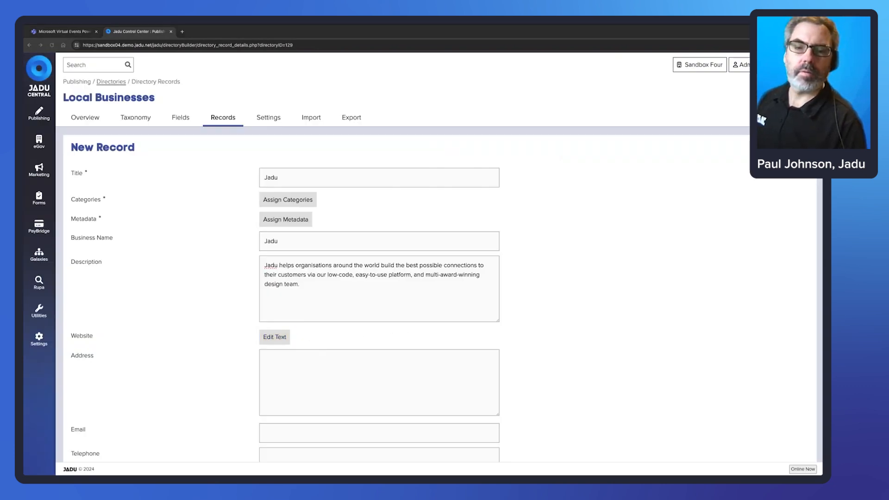
Paste the business address and e-mail address into the record's Address and Email fields.
{"action": "key", "text": "alt+Tab"}
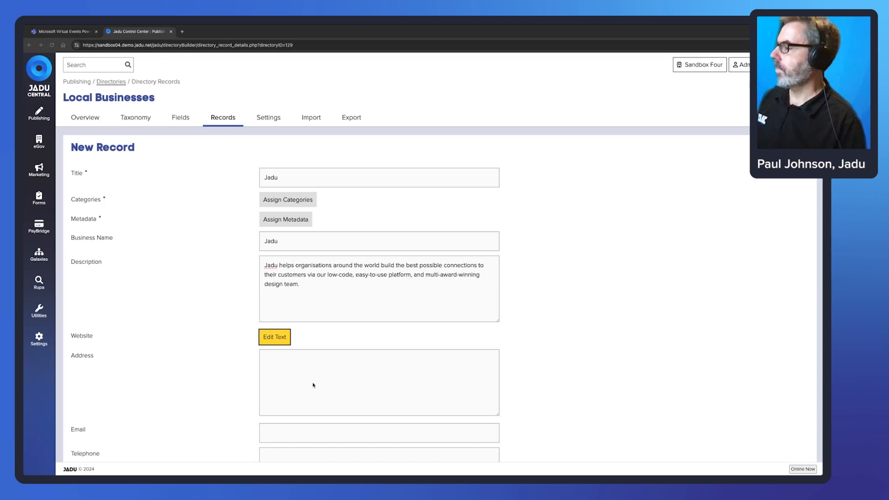
{"action": "left_click", "coordinate": [319, 369]}
{"action": "type", "text": "Jadu Starbase, Dock 2204, 75 Exploration Drive, Leicester, LE4 5NU"}
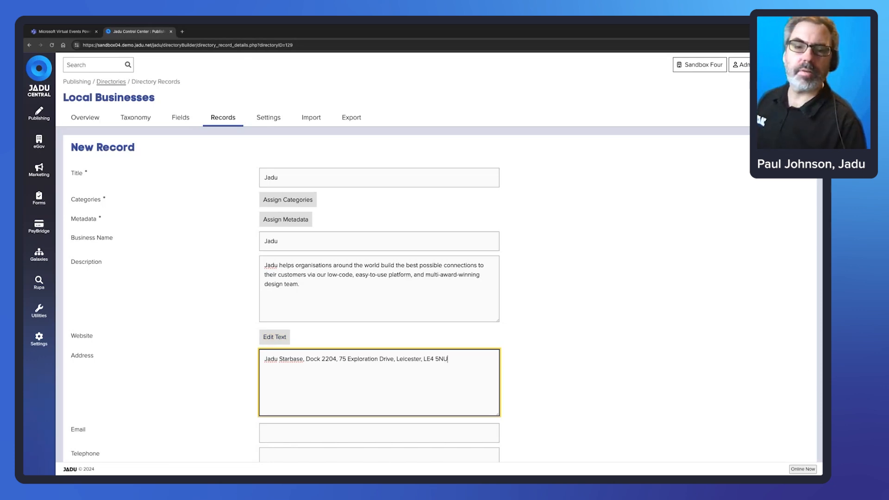
{"action": "key", "text": "alt+Tab"}
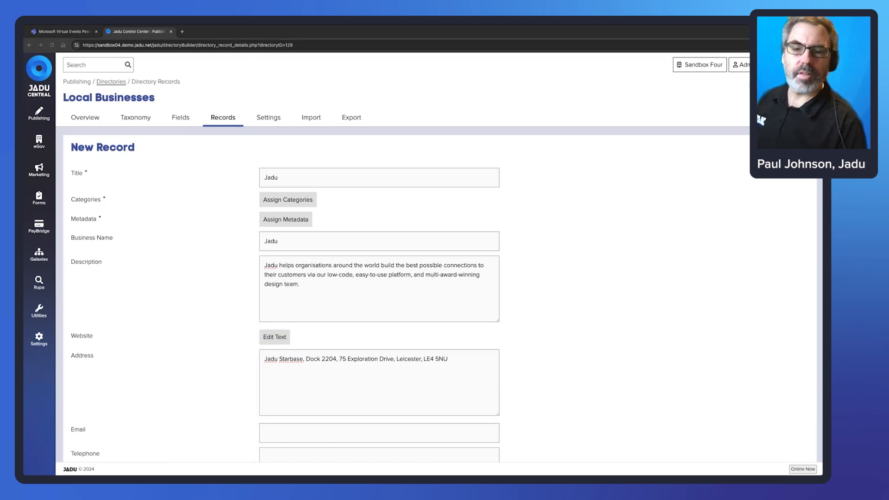
{"action": "scroll", "coordinate": [369, 283], "scroll_direction": "down", "scroll_amount": 2}
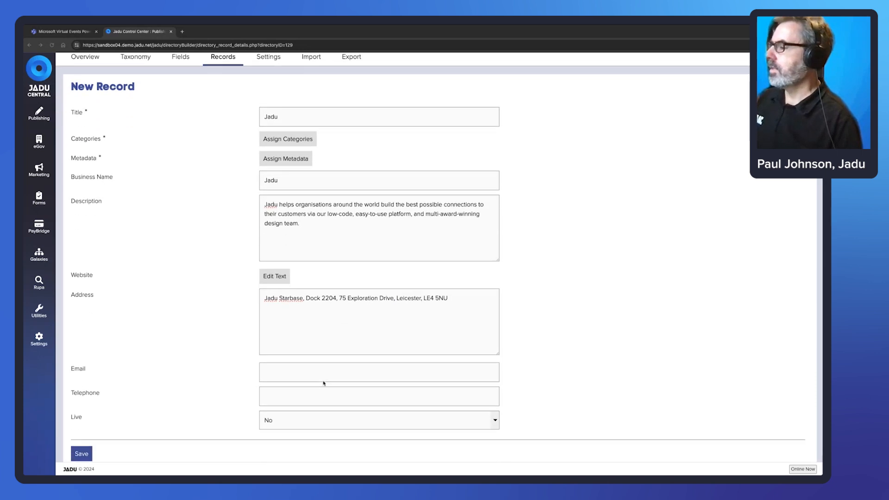
{"action": "key", "text": "alt+Tab"}
{"action": "left_click", "coordinate": [327, 374]}
{"action": "key", "text": "ctrl+v"}
{"action": "left_click", "coordinate": [291, 397]}
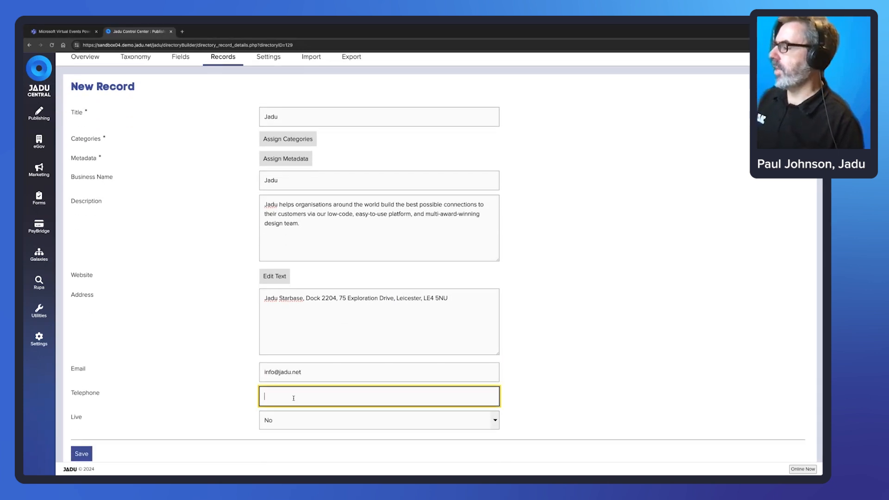
Set the Jadu record to Live and save it.
{"action": "left_click", "coordinate": [492, 424]}
{"action": "left_click", "coordinate": [451, 413]}
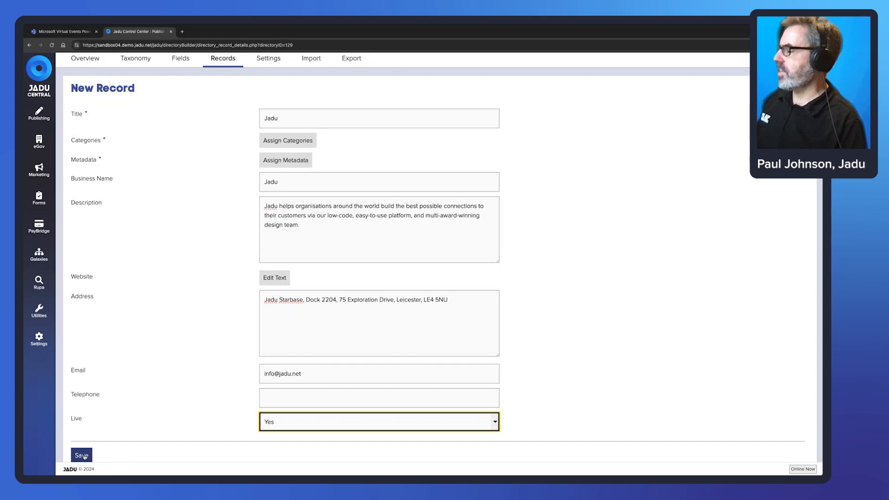
{"action": "left_click", "coordinate": [82, 455]}
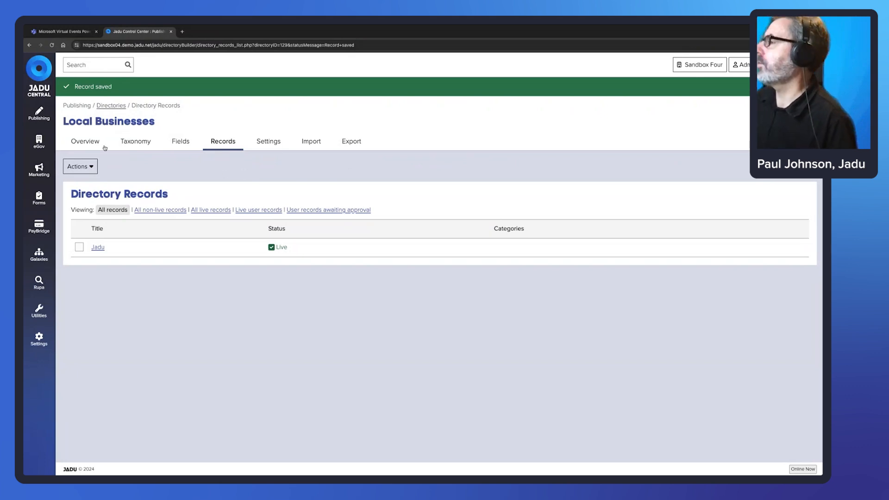
Make the Local Businesses directory live from Overview, then use Actions > View Live.
{"action": "left_click", "coordinate": [86, 142]}
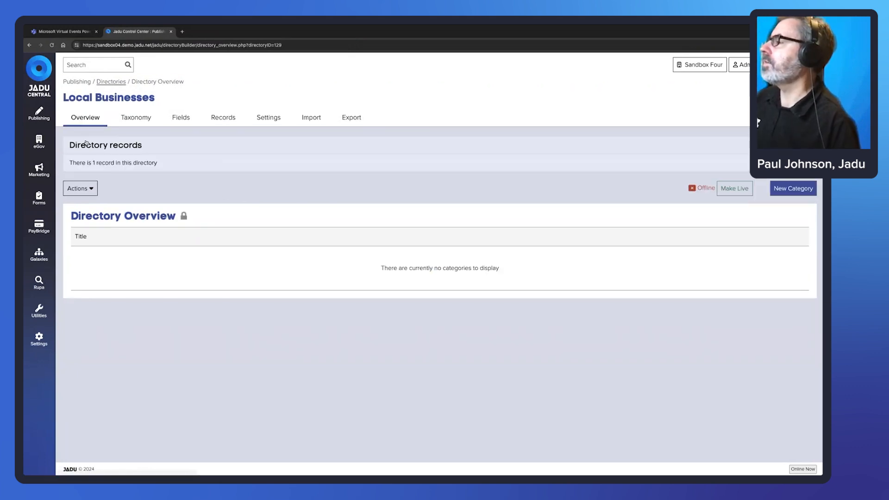
{"action": "left_click", "coordinate": [734, 190]}
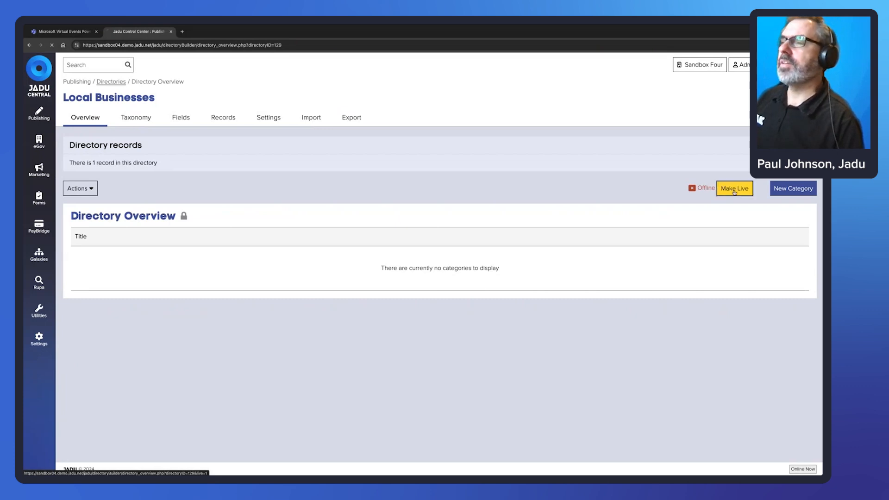
{"action": "left_click", "coordinate": [90, 191]}
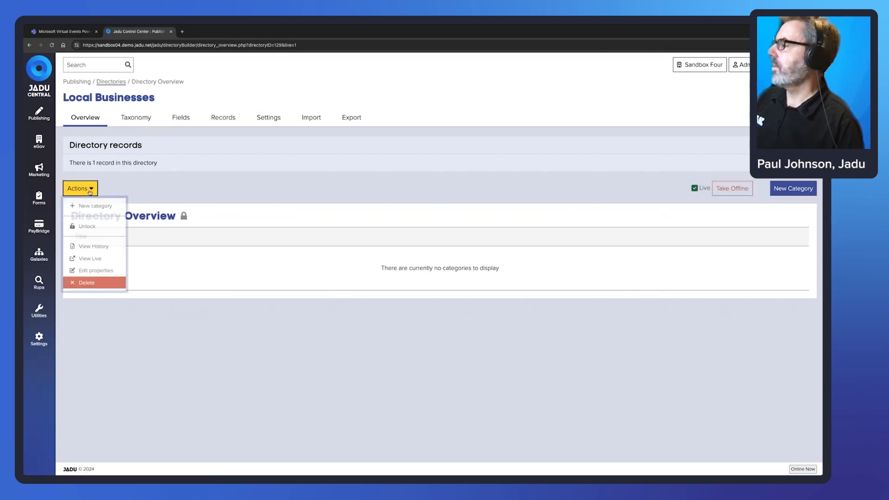
{"action": "left_click", "coordinate": [94, 260]}
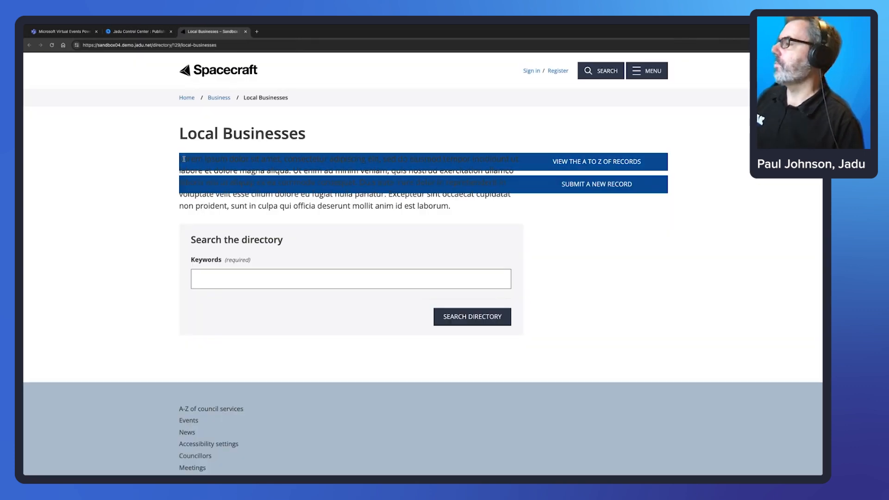
{"action": "left_click_drag", "start_coordinate": [184, 158], "coordinate": [453, 206]}
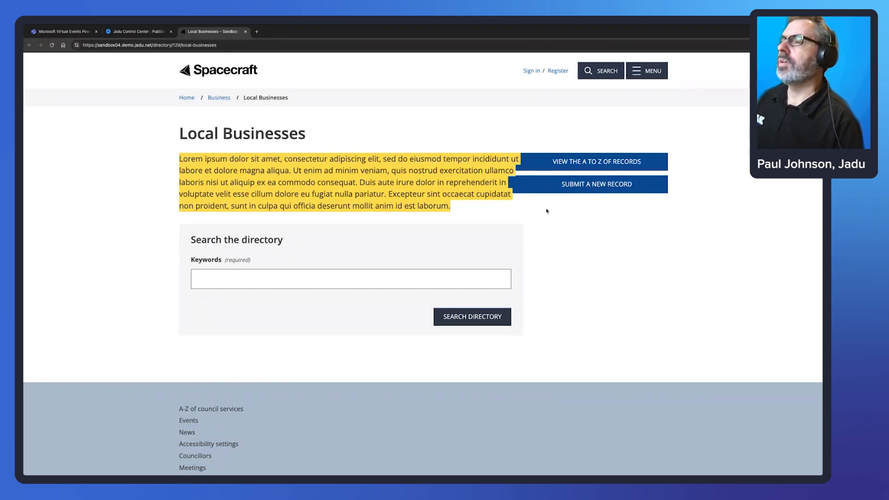
{"action": "left_click", "coordinate": [610, 163]}
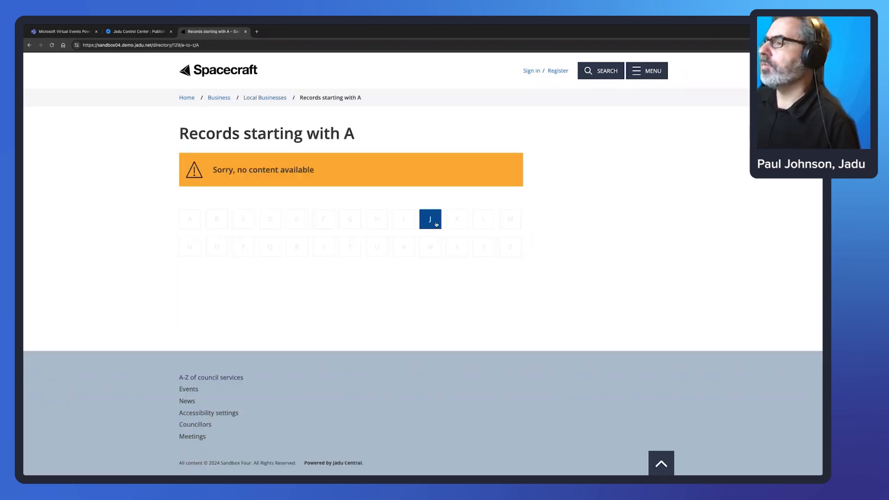
{"action": "left_click", "coordinate": [429, 221]}
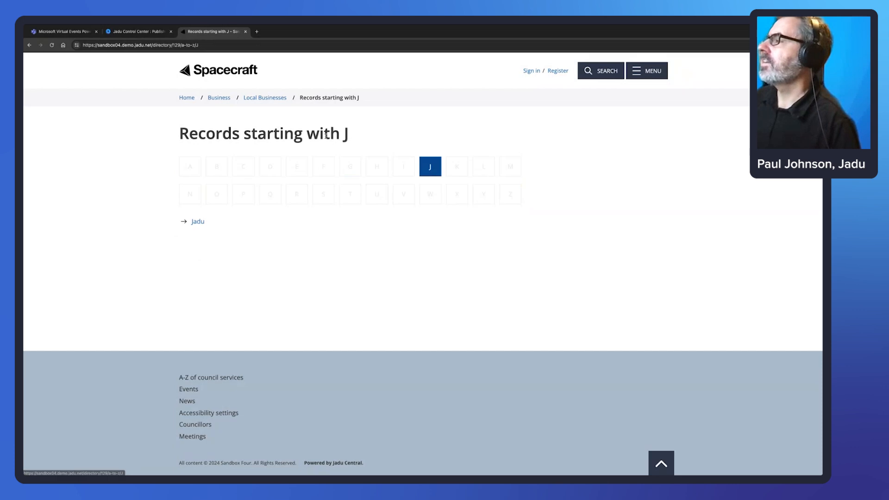
{"action": "left_click", "coordinate": [269, 98]}
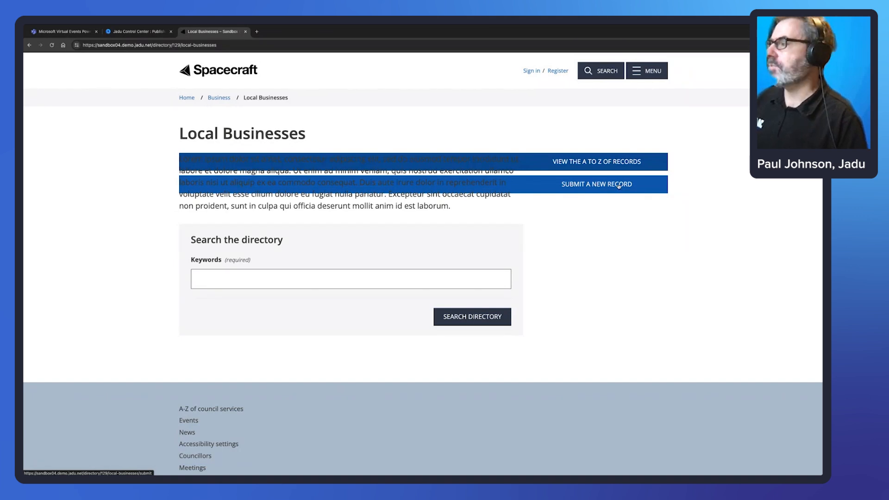
Search the directory for 'design' and open the Jadu result.
{"action": "left_click", "coordinate": [234, 277]}
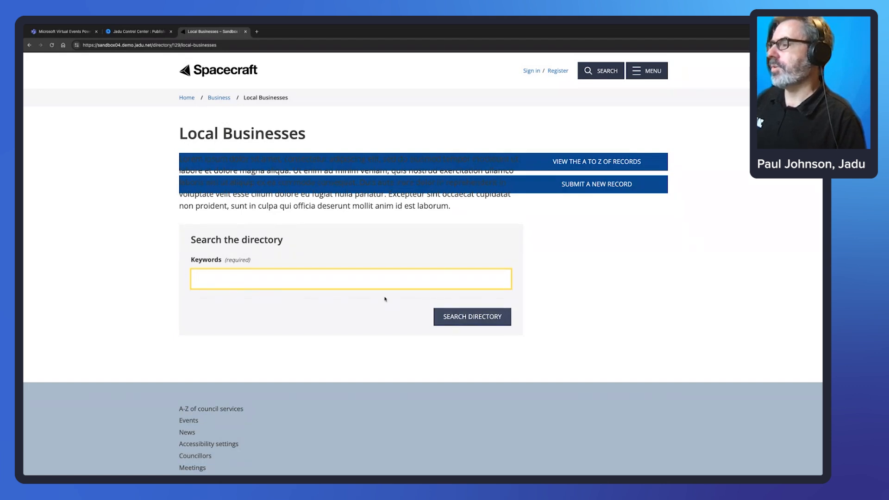
{"action": "type", "text": "design"}
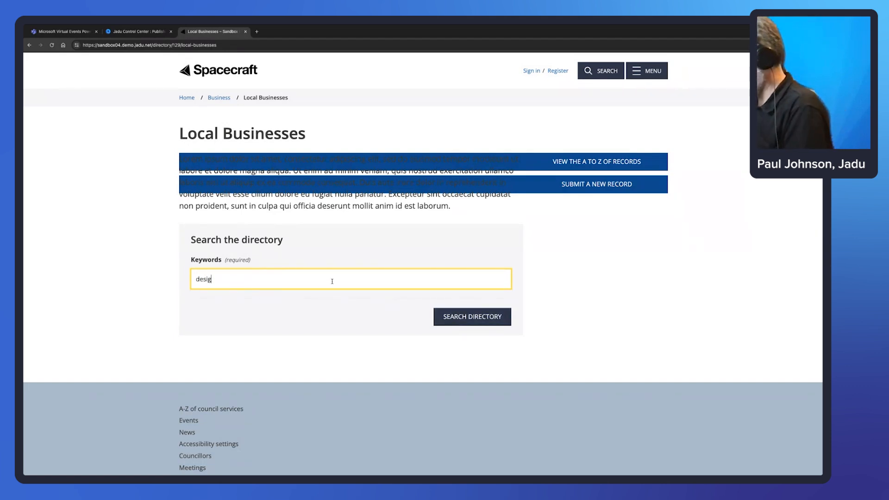
{"action": "left_click", "coordinate": [484, 318]}
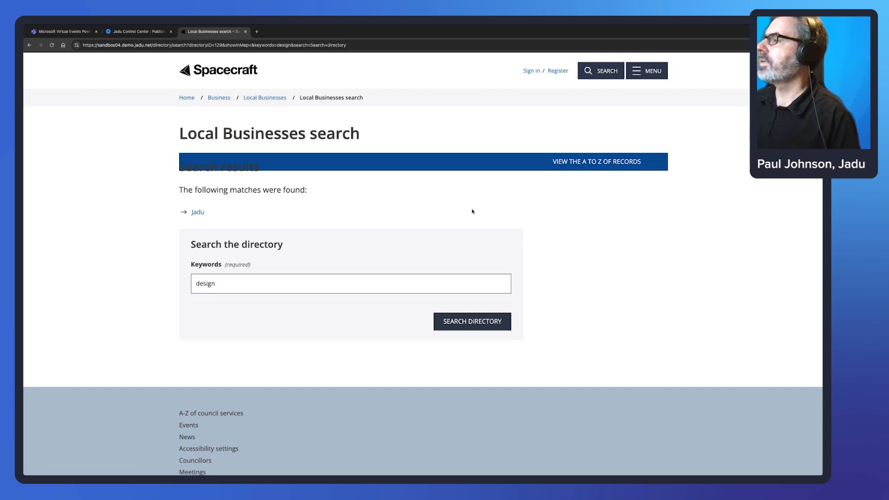
{"action": "left_click", "coordinate": [203, 213]}
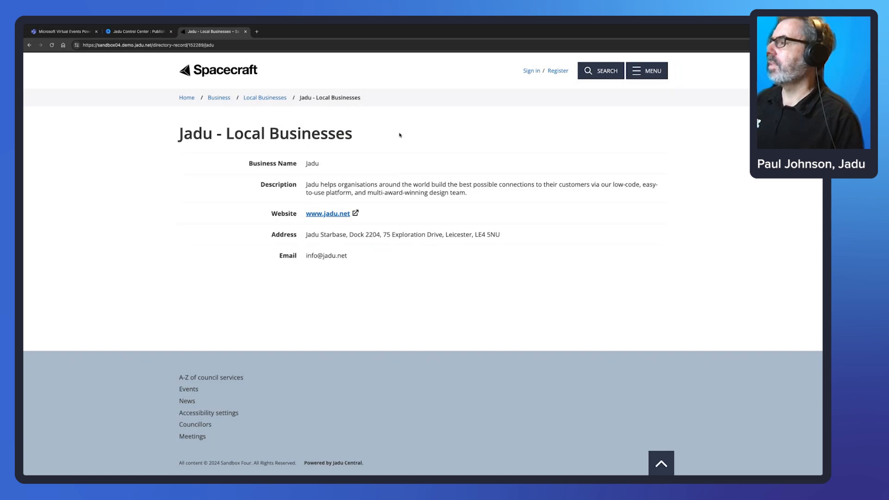
Return to the Local Businesses directory page via the breadcrumb and check the Keywords box.
{"action": "left_click", "coordinate": [269, 98]}
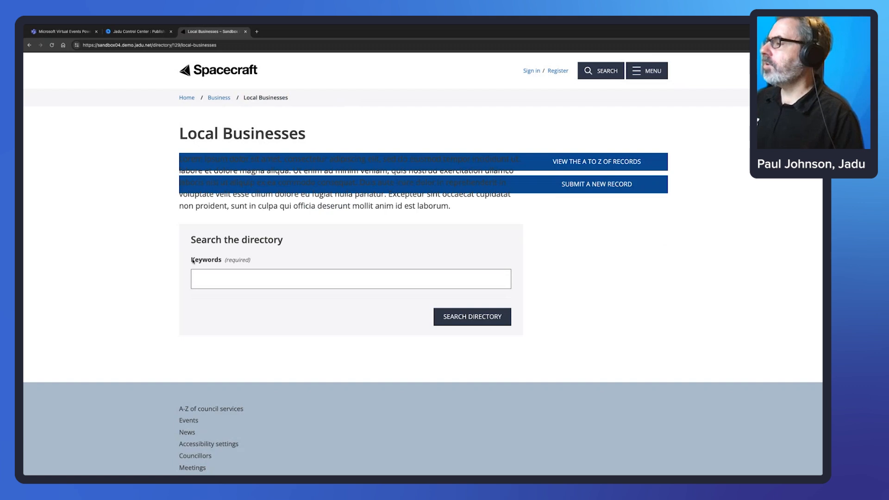
{"action": "left_click_drag", "start_coordinate": [222, 261], "coordinate": [191, 260]}
{"action": "left_click", "coordinate": [240, 286]}
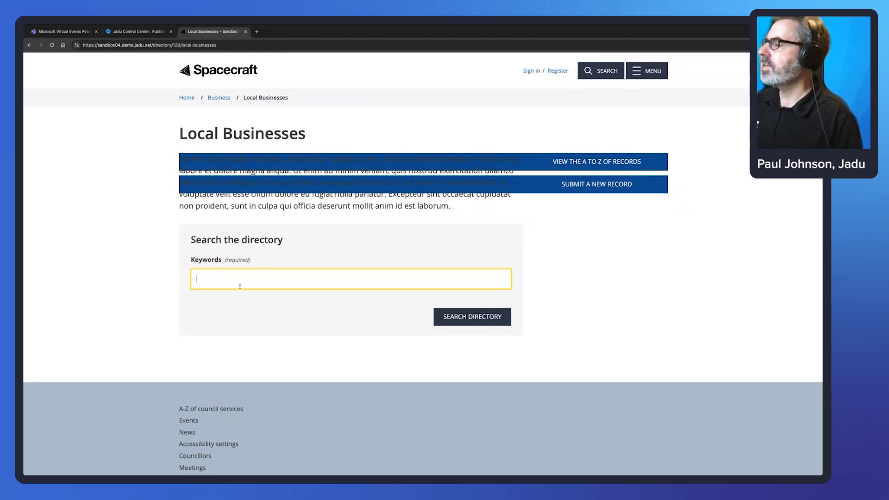
{"action": "left_click", "coordinate": [641, 293]}
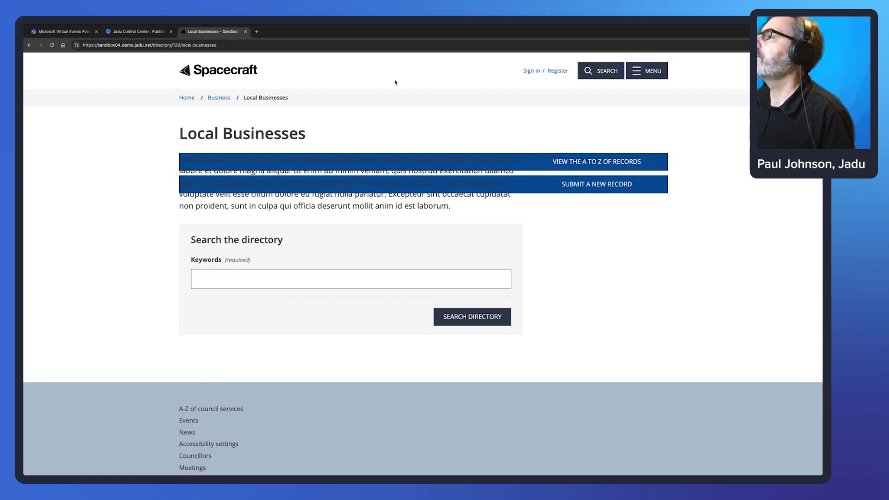
Create a Google Map field titled 'Location', positioned after Website, and save it.
{"action": "left_click", "coordinate": [146, 32]}
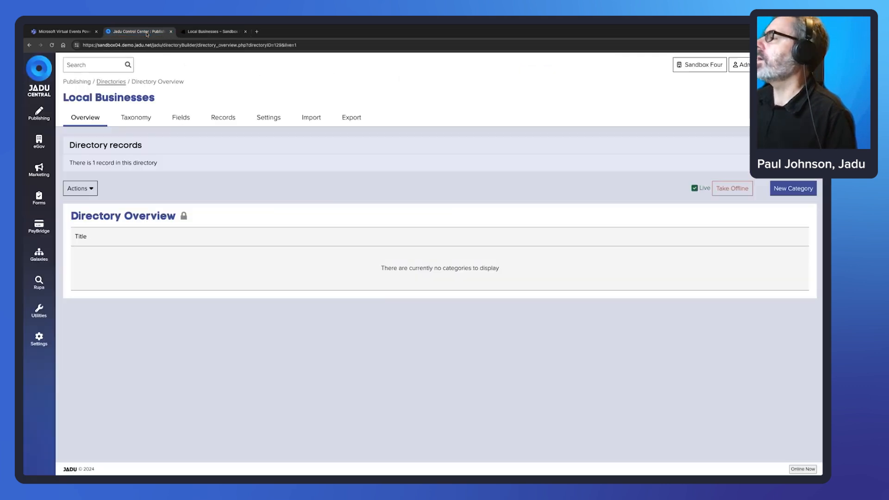
{"action": "left_click", "coordinate": [184, 119]}
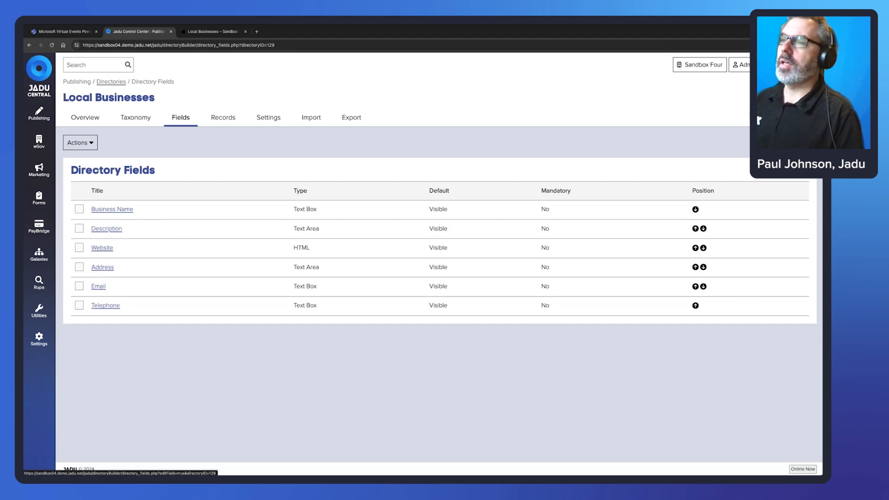
{"action": "left_click", "coordinate": [793, 142]}
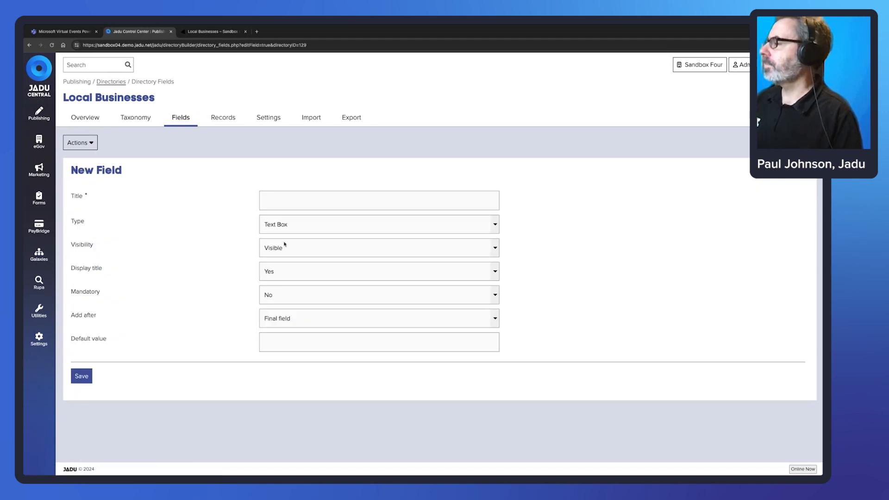
{"action": "left_click", "coordinate": [305, 204]}
{"action": "type", "text": "Lo"}
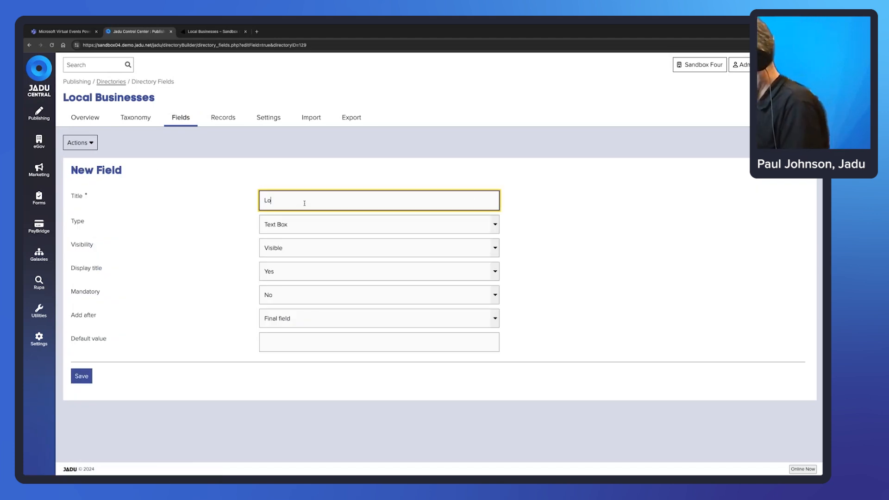
{"action": "type", "text": "cation"}
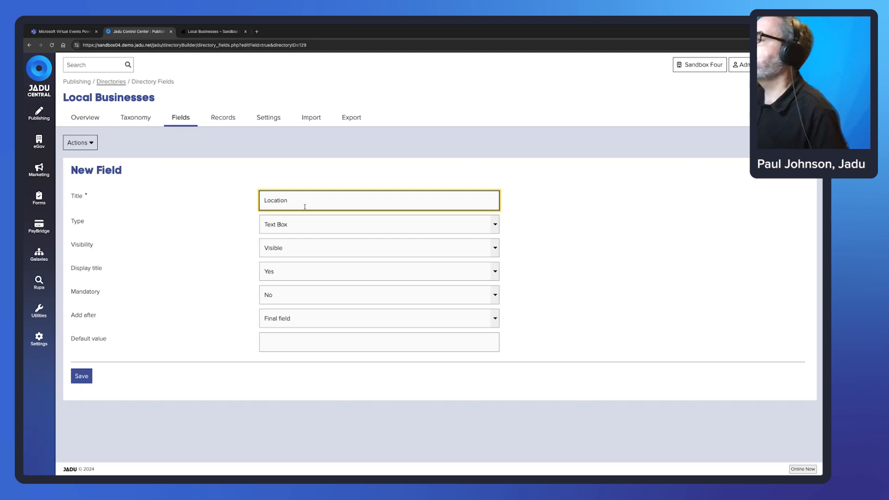
{"action": "left_click", "coordinate": [496, 227]}
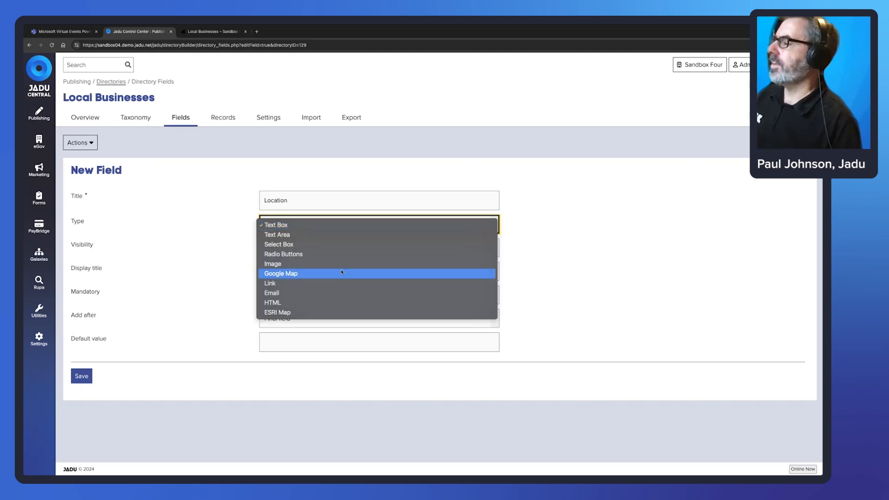
{"action": "left_click", "coordinate": [473, 273]}
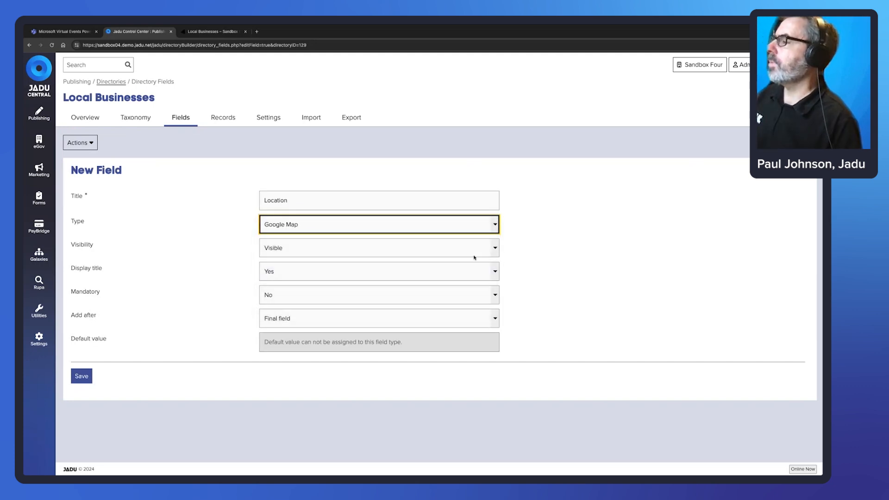
{"action": "left_click", "coordinate": [492, 323]}
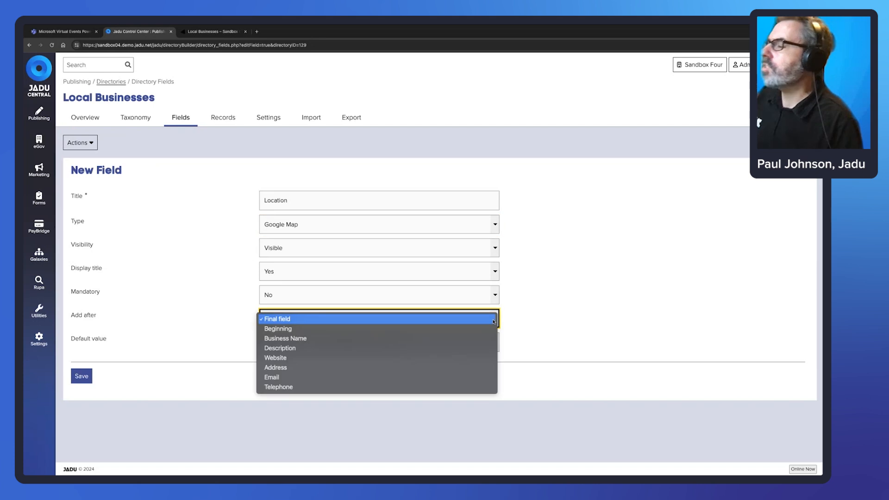
{"action": "left_click", "coordinate": [386, 359]}
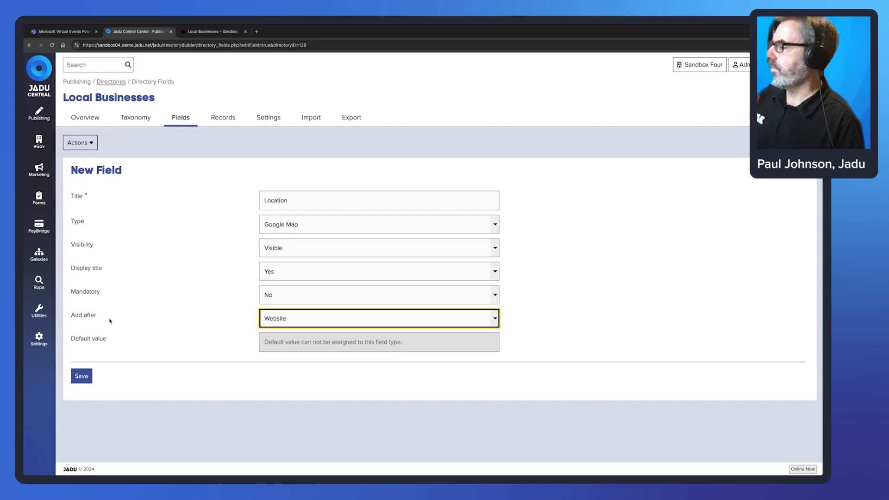
{"action": "left_click", "coordinate": [82, 379]}
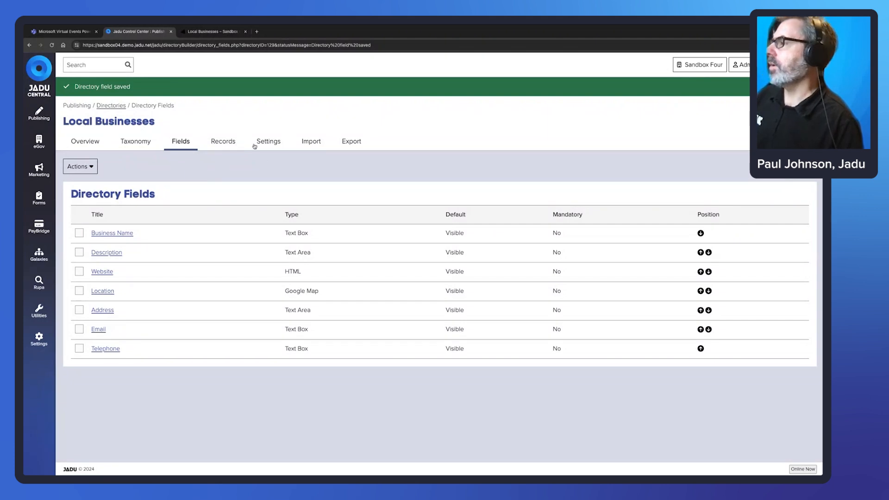
Start a new Local Businesses record and switch its Location entry to latitude and longitude.
{"action": "left_click", "coordinate": [214, 146]}
{"action": "left_click", "coordinate": [789, 143]}
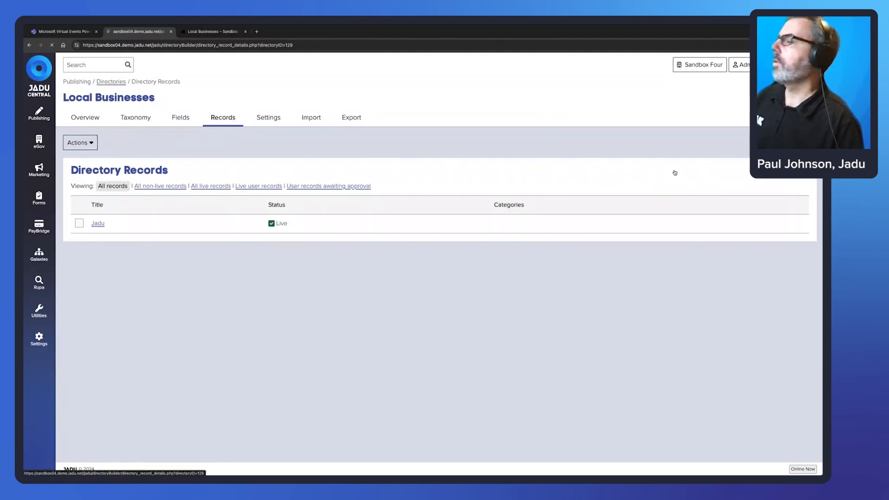
{"action": "scroll", "coordinate": [509, 301], "scroll_direction": "down", "scroll_amount": 2}
{"action": "left_click", "coordinate": [459, 319]}
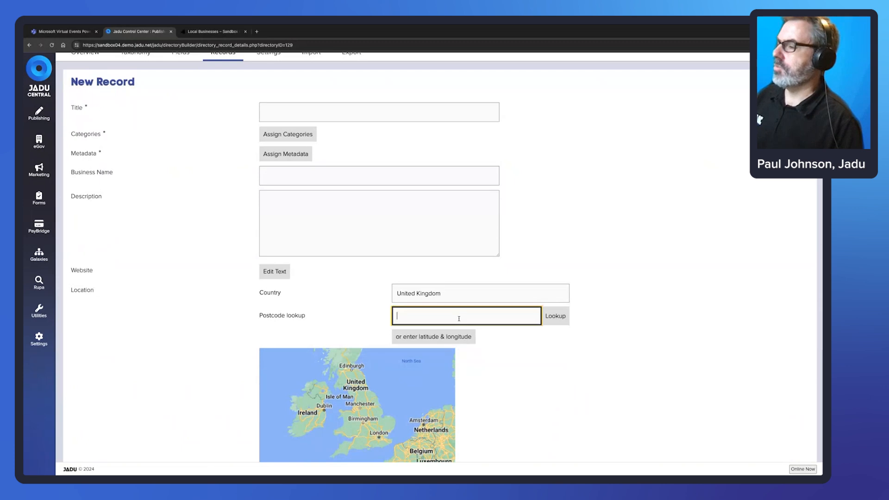
{"action": "scroll", "coordinate": [512, 339], "scroll_direction": "down", "scroll_amount": 1}
{"action": "left_click", "coordinate": [452, 323]}
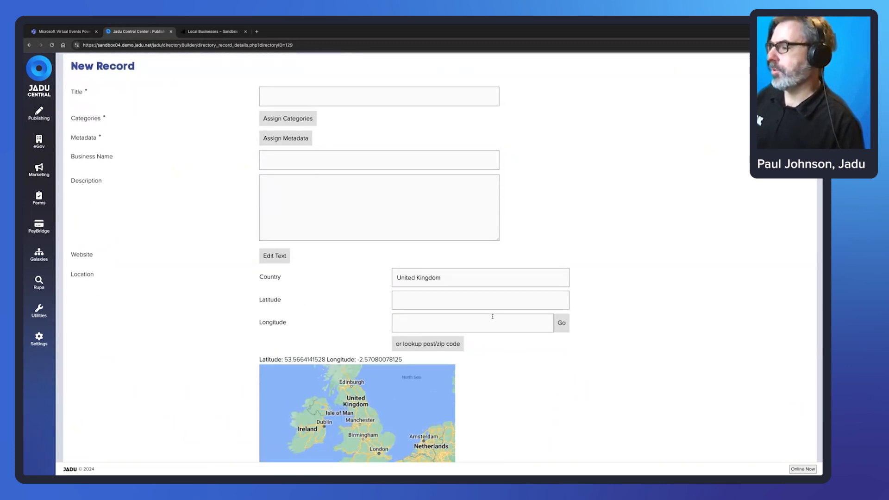
{"action": "scroll", "coordinate": [486, 344], "scroll_direction": "down", "scroll_amount": 1}
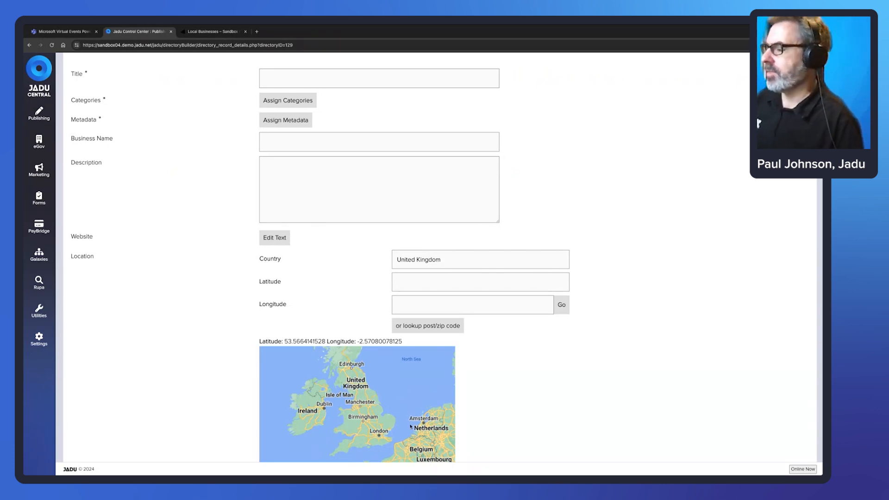
{"action": "scroll", "coordinate": [631, 238], "scroll_direction": "down", "scroll_amount": 1}
{"action": "scroll", "coordinate": [632, 234], "scroll_direction": "up", "scroll_amount": 4}
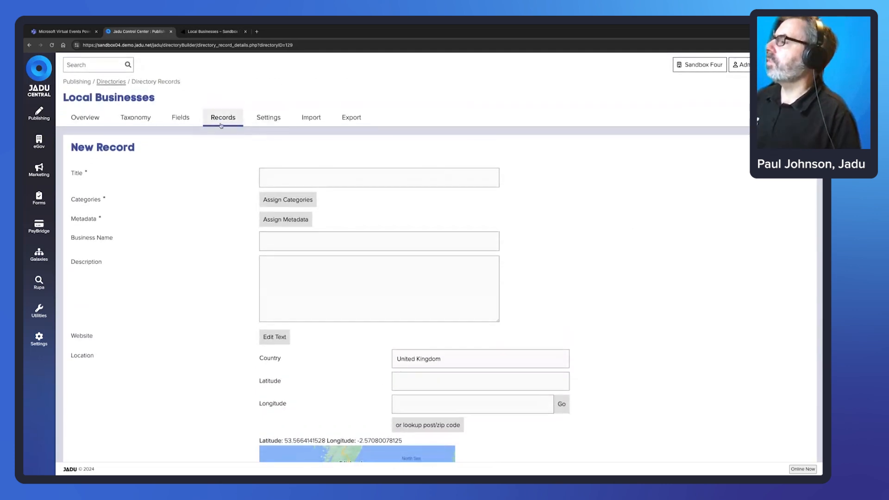
Use a blue pin marker showing Business Name and Description, show results on map, and save.
{"action": "left_click", "coordinate": [268, 119]}
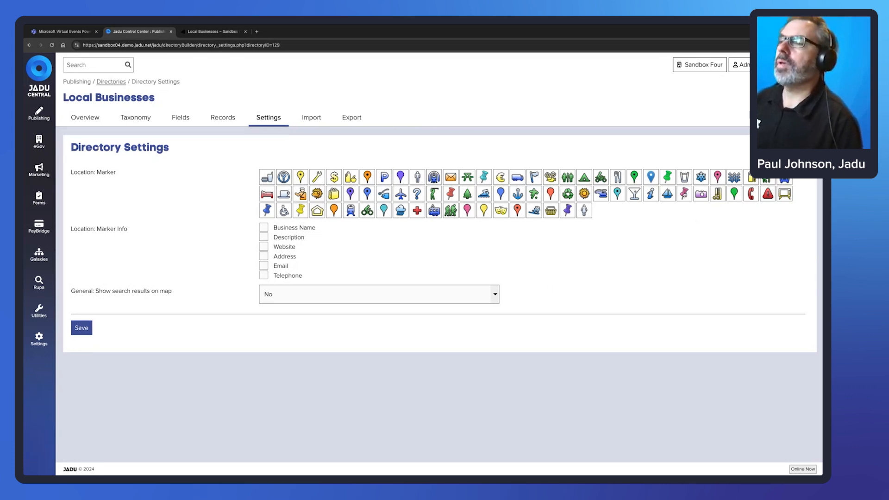
{"action": "left_click", "coordinate": [651, 179]}
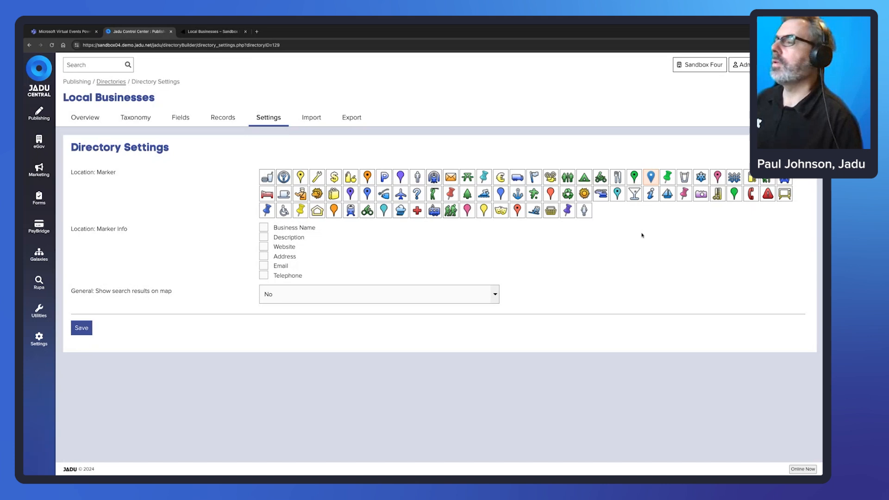
{"action": "left_click", "coordinate": [264, 229]}
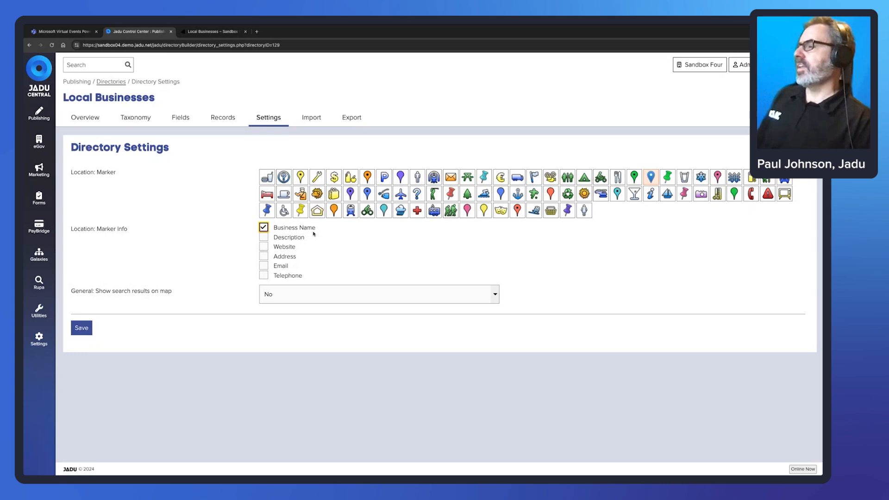
{"action": "left_click", "coordinate": [265, 238]}
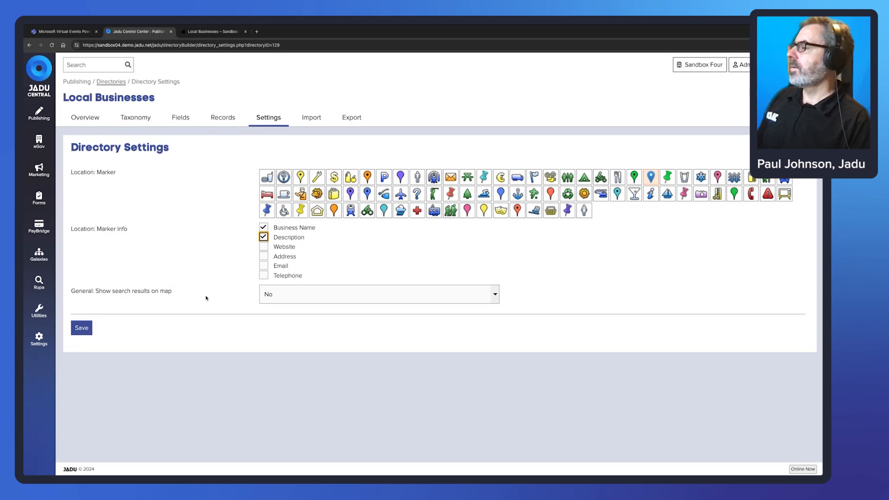
{"action": "left_click_drag", "start_coordinate": [173, 292], "coordinate": [96, 292]}
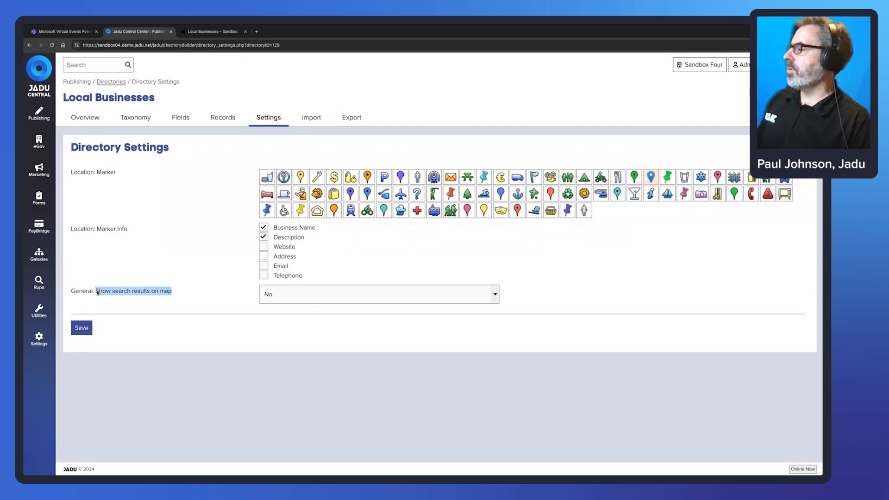
{"action": "left_click", "coordinate": [495, 295]}
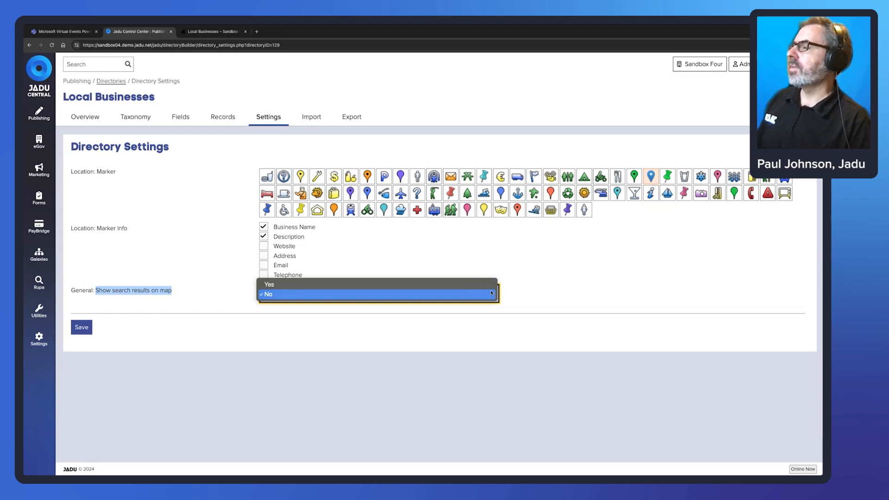
{"action": "left_click", "coordinate": [494, 293]}
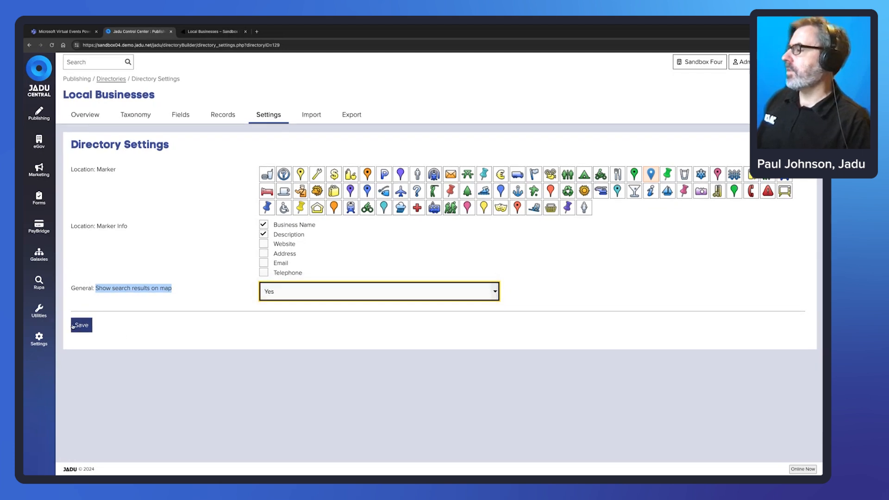
{"action": "left_click", "coordinate": [82, 325]}
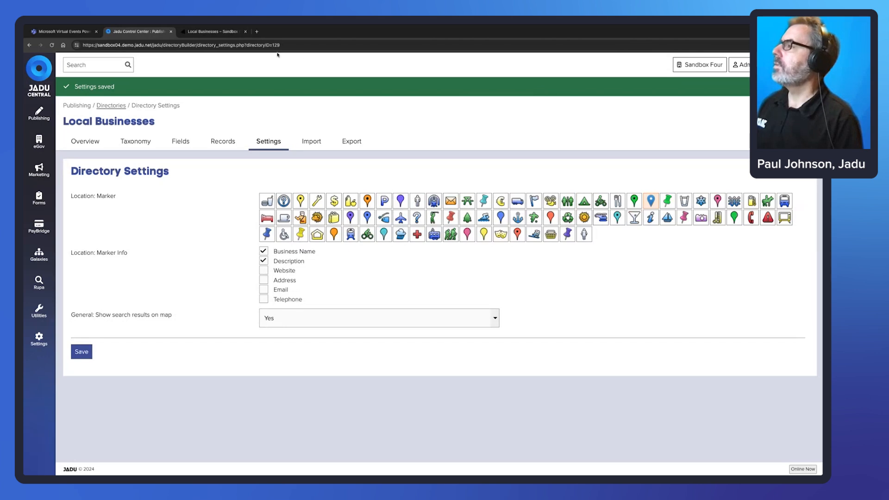
Reload the public Local Businesses page and try its new Postcode search field.
{"action": "left_click", "coordinate": [201, 32]}
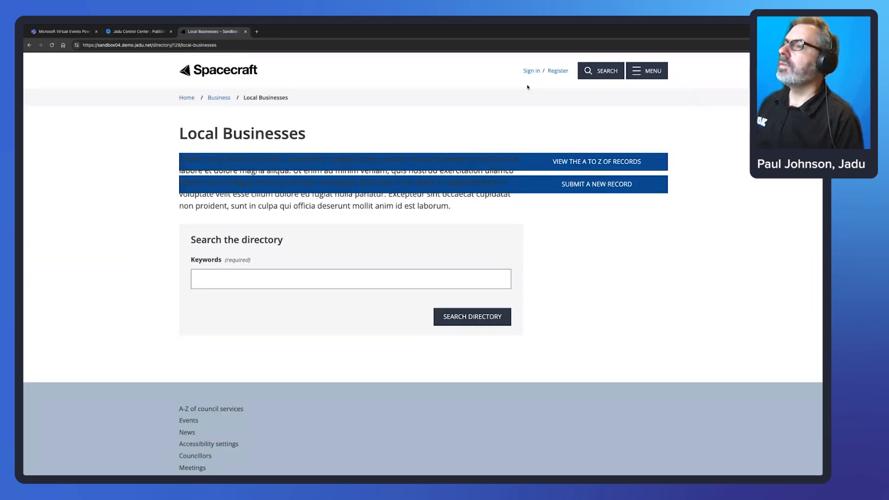
{"action": "left_click", "coordinate": [295, 45]}
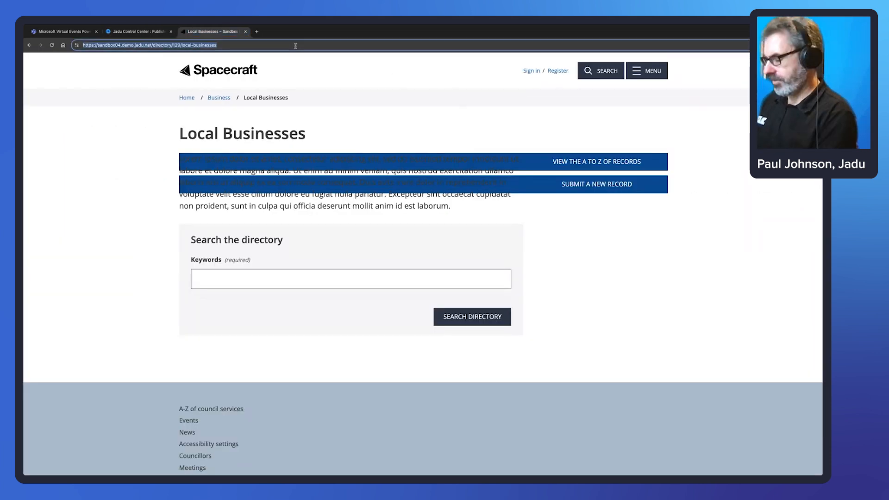
{"action": "key", "text": "Return"}
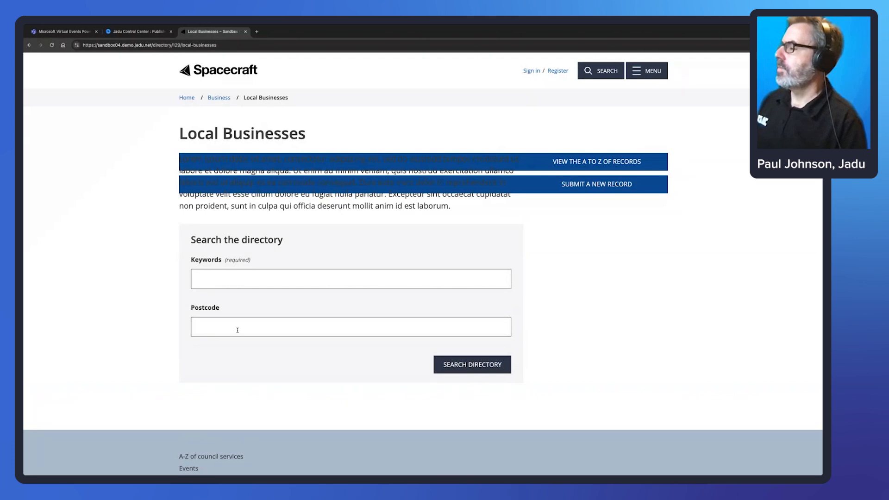
{"action": "left_click", "coordinate": [250, 330]}
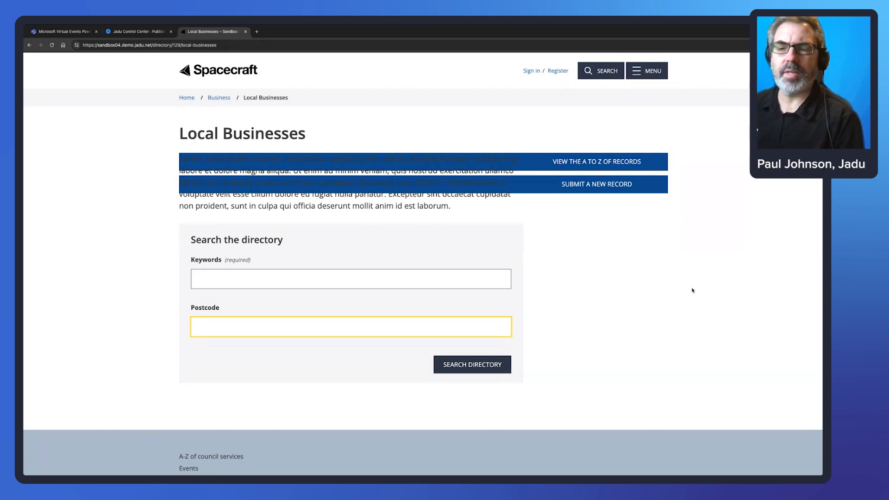
Try the Keywords and Postcode fields, then choose to submit a new business record.
{"action": "left_click", "coordinate": [426, 113]}
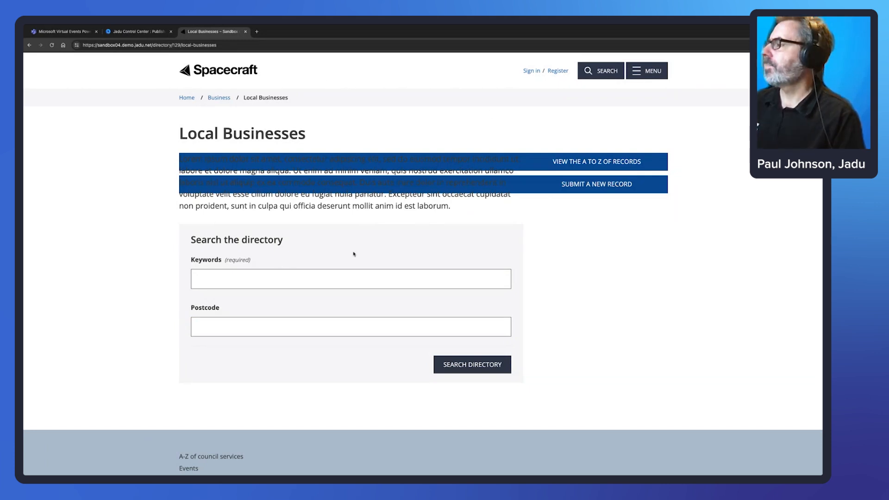
{"action": "left_click", "coordinate": [217, 279]}
{"action": "left_click", "coordinate": [181, 250]}
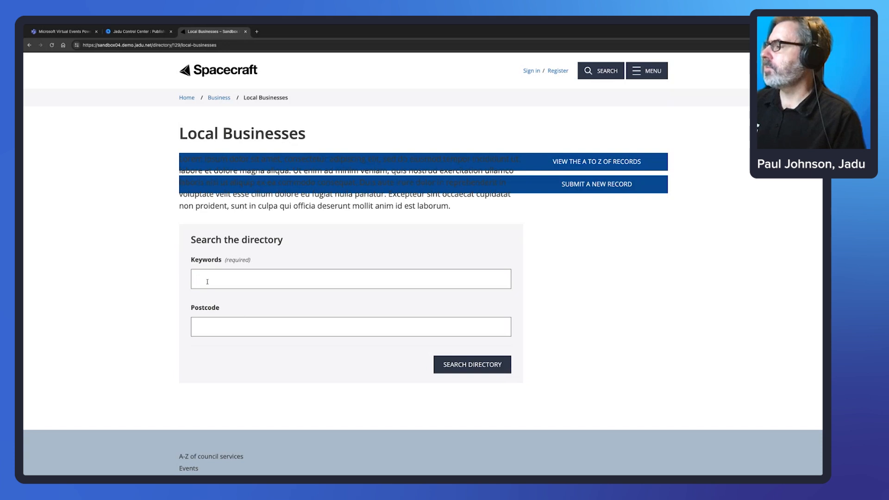
{"action": "left_click", "coordinate": [228, 329]}
{"action": "left_click", "coordinate": [402, 250]}
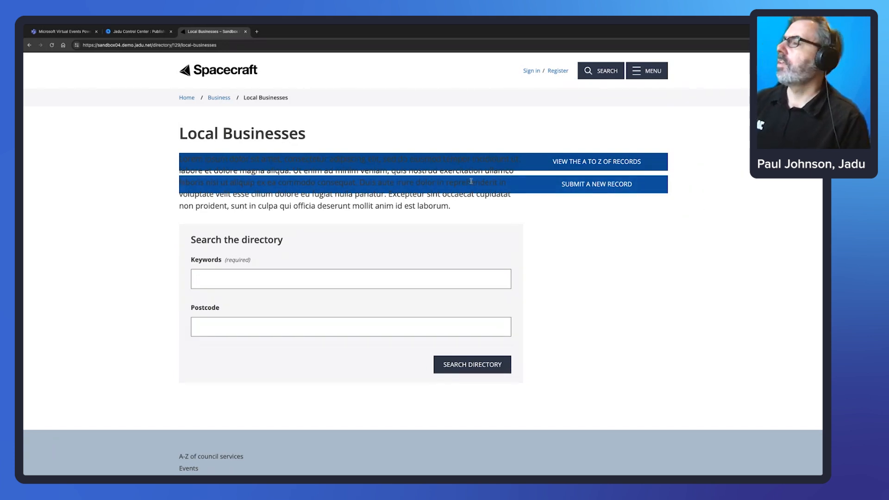
{"action": "left_click", "coordinate": [591, 186]}
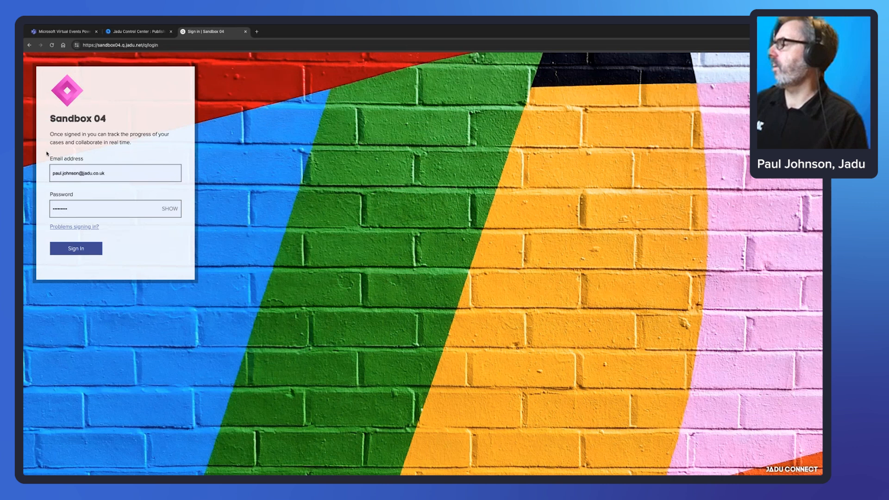
Sign in on the prefilled Jadu Connect login page.
{"action": "left_click", "coordinate": [77, 248]}
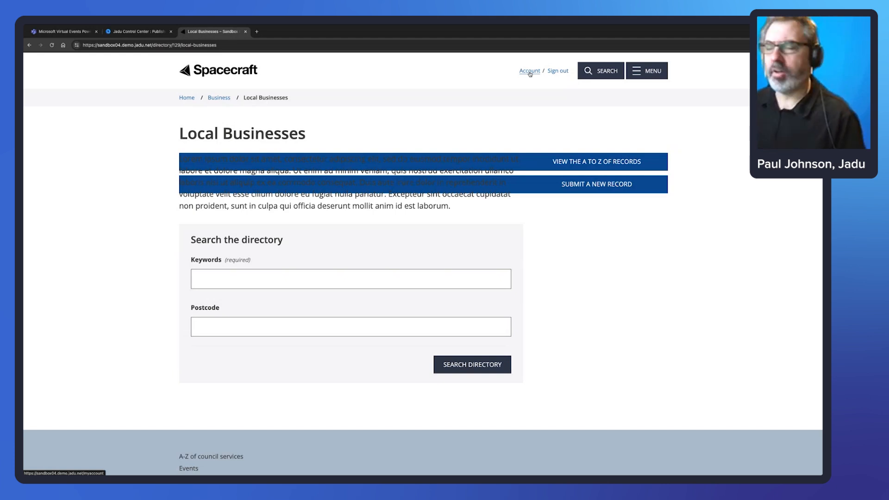
Open the Submit a record form and enter 'Jadu 2' as both Title and Business Name.
{"action": "left_click", "coordinate": [620, 186]}
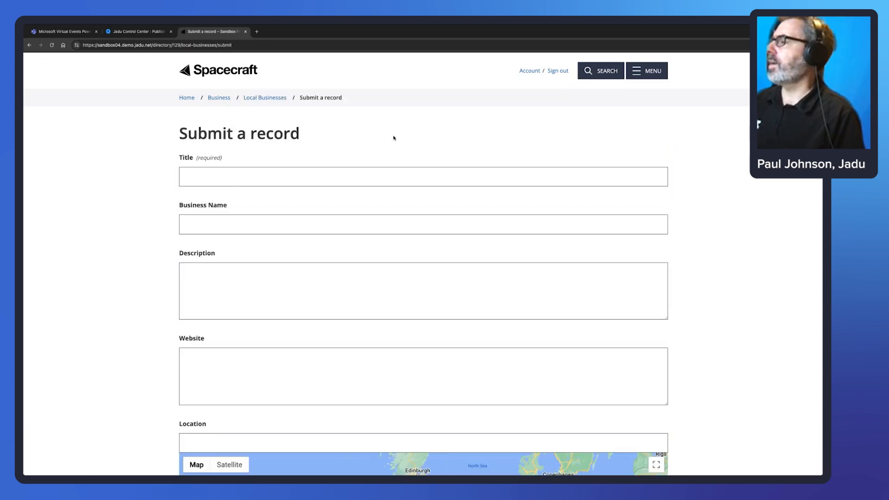
{"action": "scroll", "coordinate": [348, 131], "scroll_direction": "down", "scroll_amount": 2}
{"action": "scroll", "coordinate": [300, 131], "scroll_direction": "down", "scroll_amount": 2}
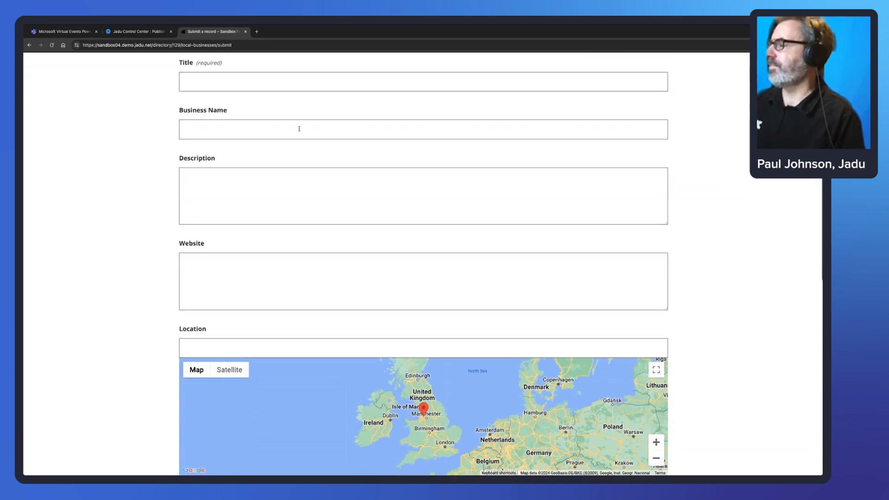
{"action": "scroll", "coordinate": [299, 131], "scroll_direction": "up", "scroll_amount": 3}
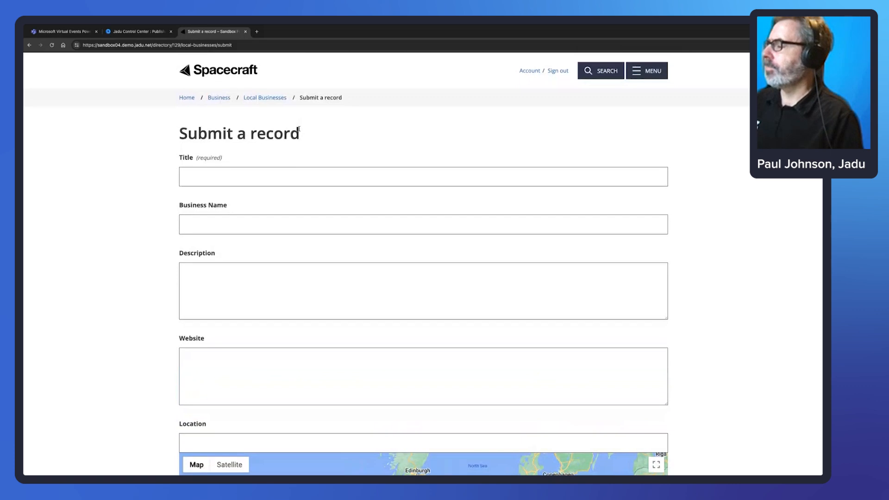
{"action": "scroll", "coordinate": [571, 193], "scroll_direction": "down", "scroll_amount": 2}
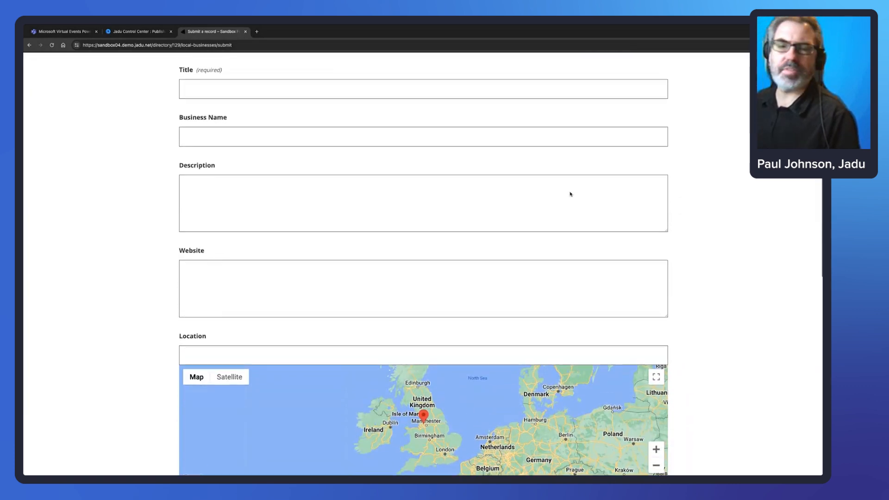
{"action": "scroll", "coordinate": [571, 193], "scroll_direction": "up", "scroll_amount": 3}
{"action": "left_click", "coordinate": [234, 174]}
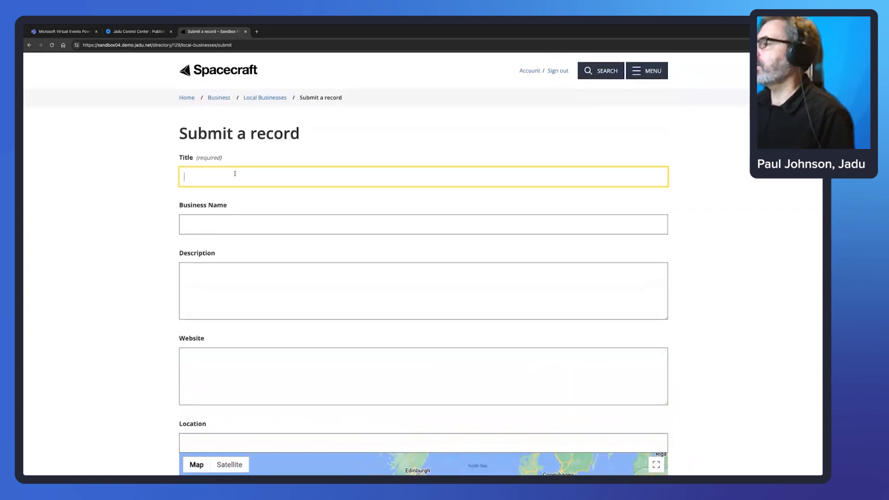
{"action": "type", "text": "Jadu 2"}
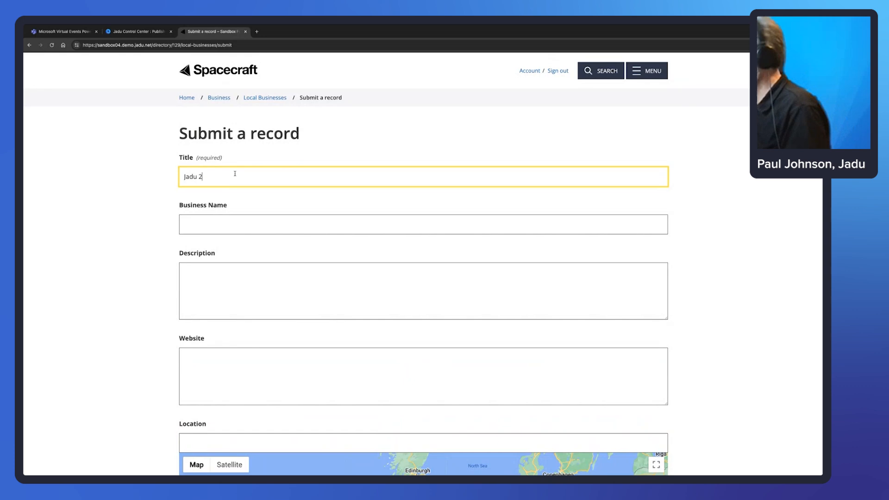
{"action": "left_click_drag", "start_coordinate": [203, 175], "coordinate": [171, 177]}
{"action": "key", "text": "ctrl+c"}
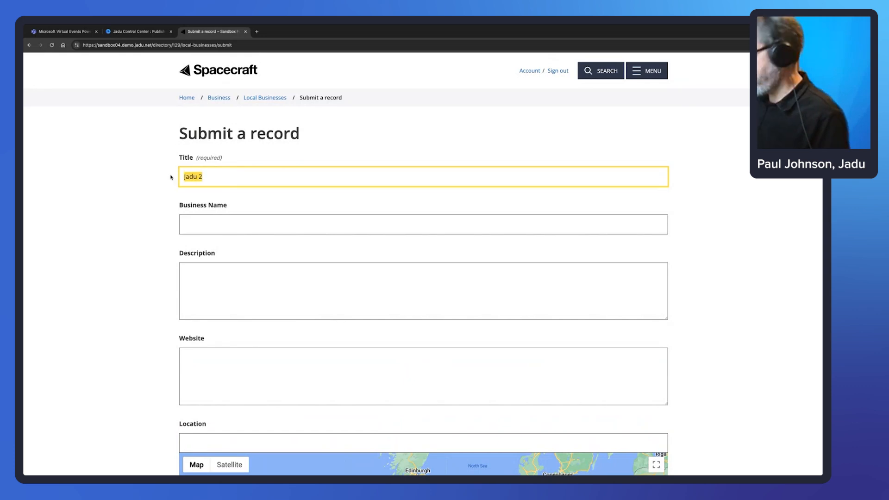
{"action": "left_click", "coordinate": [272, 229]}
{"action": "key", "text": "ctrl+v"}
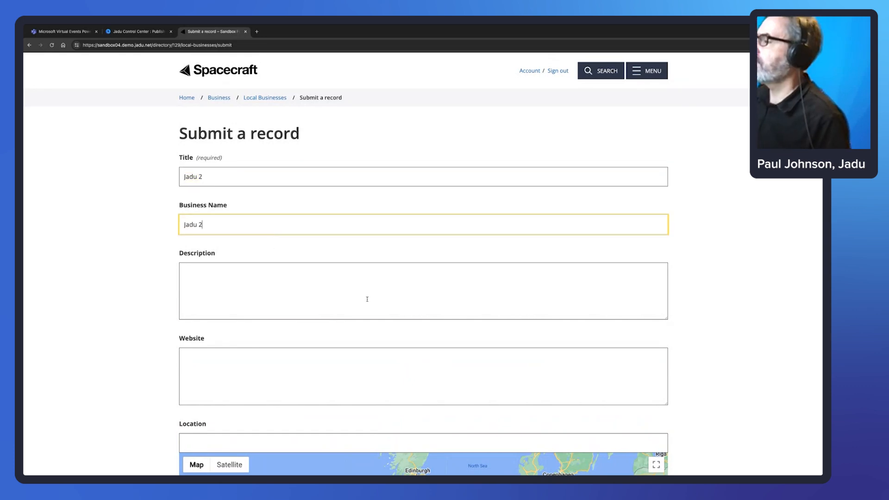
{"action": "left_click", "coordinate": [401, 299]}
{"action": "key", "text": "super+Tab"}
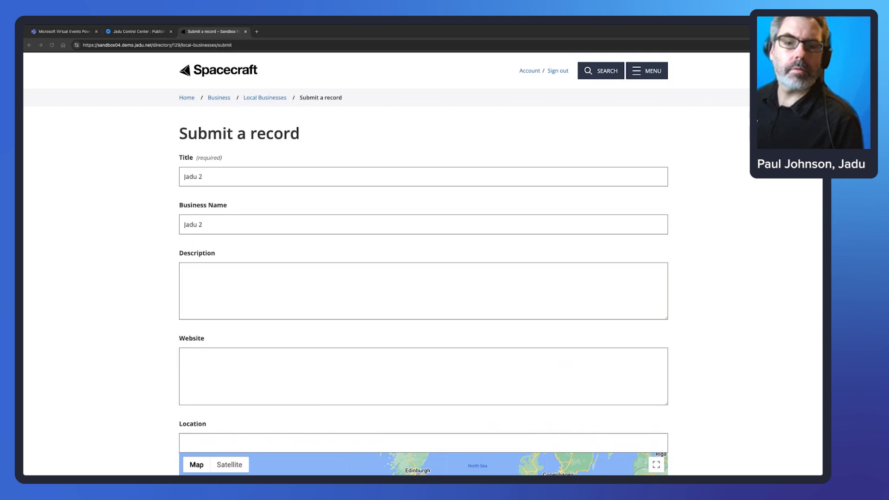
{"action": "left_click", "coordinate": [358, 283]}
{"action": "type", "text": "Jadu helps organisations around the world build the best possible connections to their customers via our low-code, easy-to-use platform, and multi-award-winning design team."}
{"action": "left_click", "coordinate": [412, 369]}
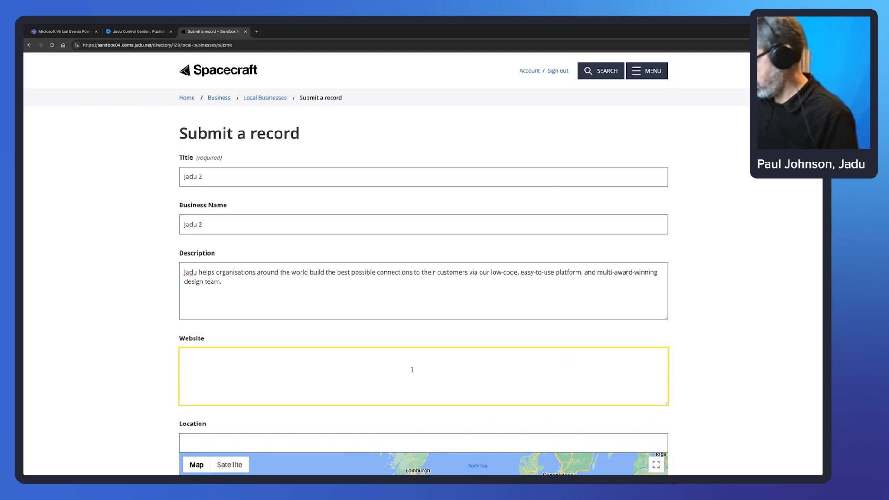
{"action": "type", "text": "www.jadu"}
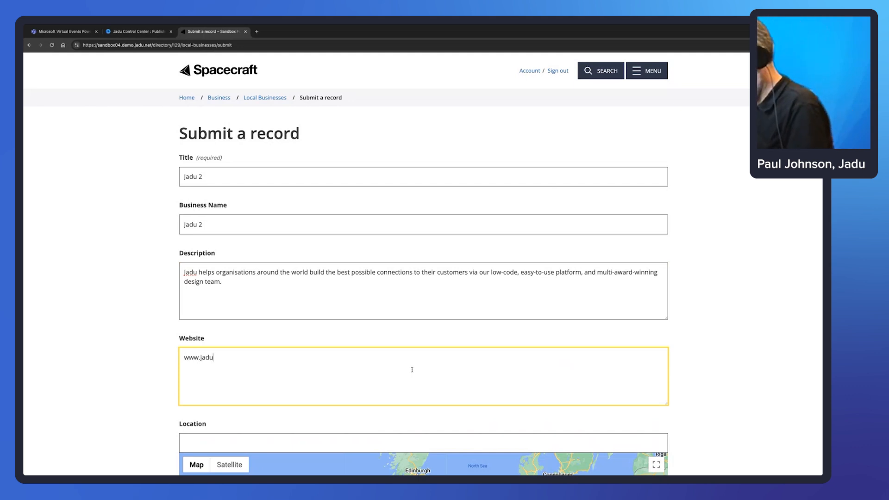
{"action": "type", "text": ".net"}
{"action": "scroll", "coordinate": [457, 353], "scroll_direction": "down", "scroll_amount": 1}
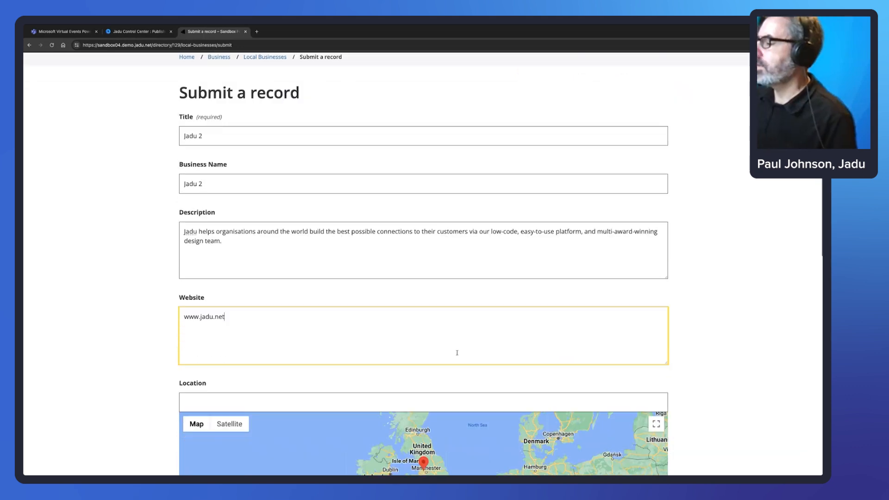
{"action": "scroll", "coordinate": [458, 353], "scroll_direction": "down", "scroll_amount": 5}
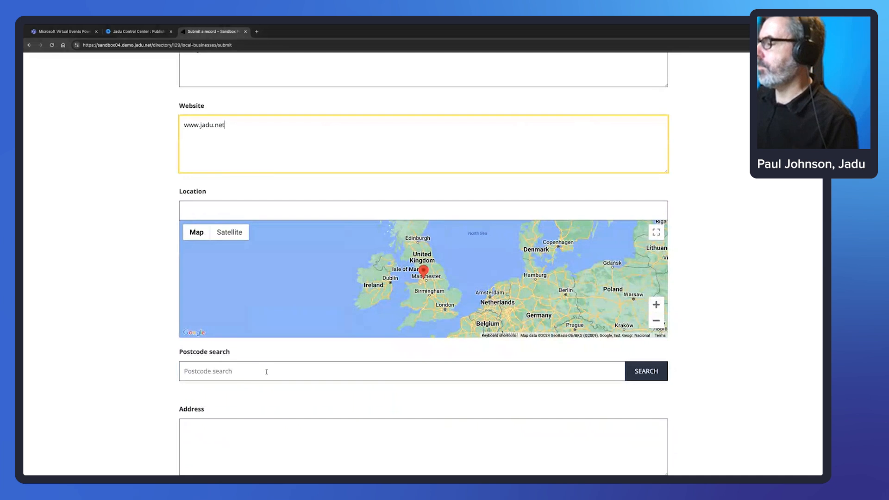
Look up postcode LE4 5NU and place the map pin beside the National Space Centre.
{"action": "left_click", "coordinate": [266, 372]}
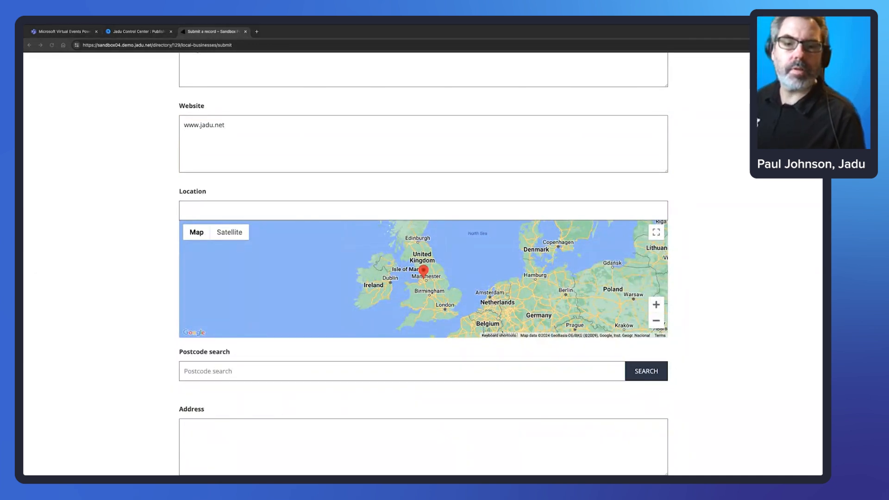
{"action": "left_click", "coordinate": [396, 368]}
{"action": "type", "text": "LE4 5NU"}
{"action": "key", "text": "Tab"}
{"action": "key", "text": "Return"}
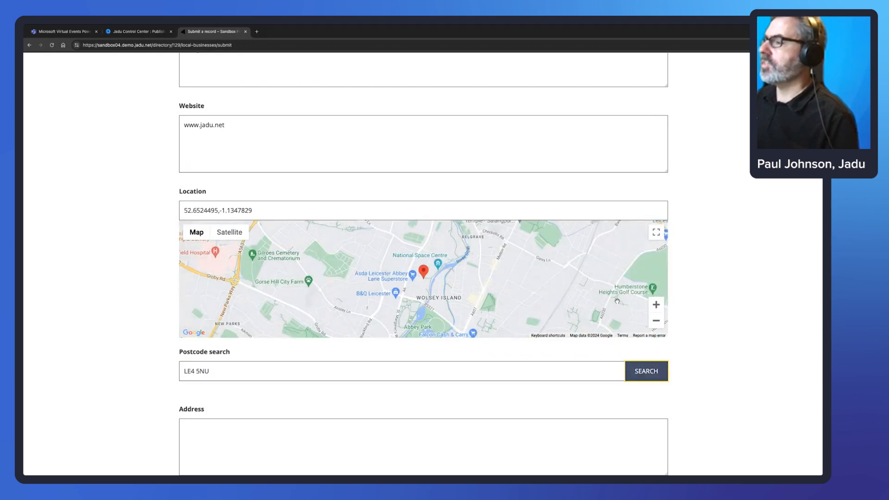
{"action": "left_click", "coordinate": [423, 271]}
{"action": "mouse_move", "coordinate": [423, 272]}
{"action": "left_mouse_down"}
{"action": "mouse_move", "coordinate": [441, 273]}
{"action": "mouse_move", "coordinate": [452, 260]}
{"action": "mouse_move", "coordinate": [442, 260]}
{"action": "left_mouse_up"}
{"action": "scroll", "coordinate": [264, 395], "scroll_direction": "down", "scroll_amount": 1}
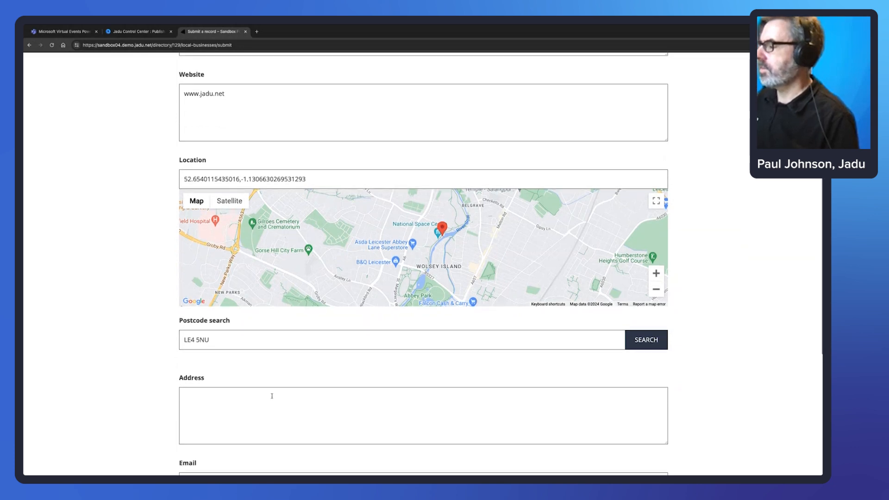
Paste the business address and contact e-mail, then submit the Jadu 2 record.
{"action": "left_click", "coordinate": [270, 395]}
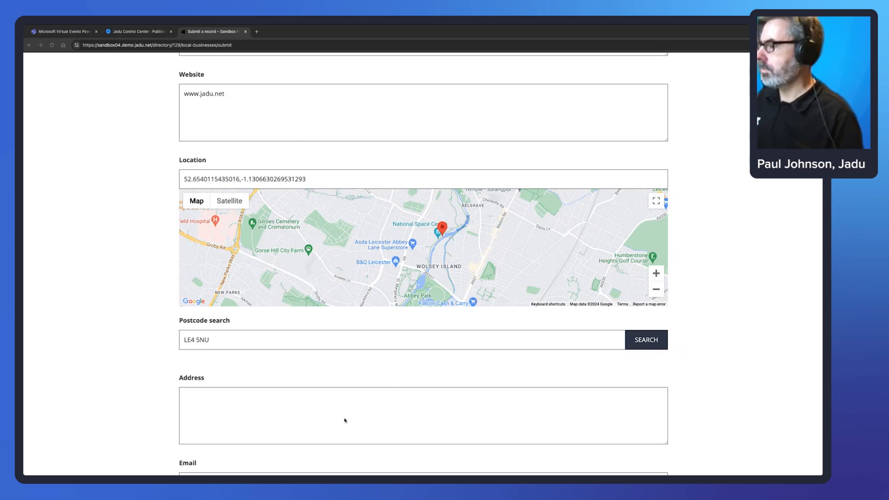
{"action": "left_click", "coordinate": [355, 408]}
{"action": "type", "text": "Jadu Starbase, Dock 2204, 75 Exploration Drive, Leicester, LE4 5NU"}
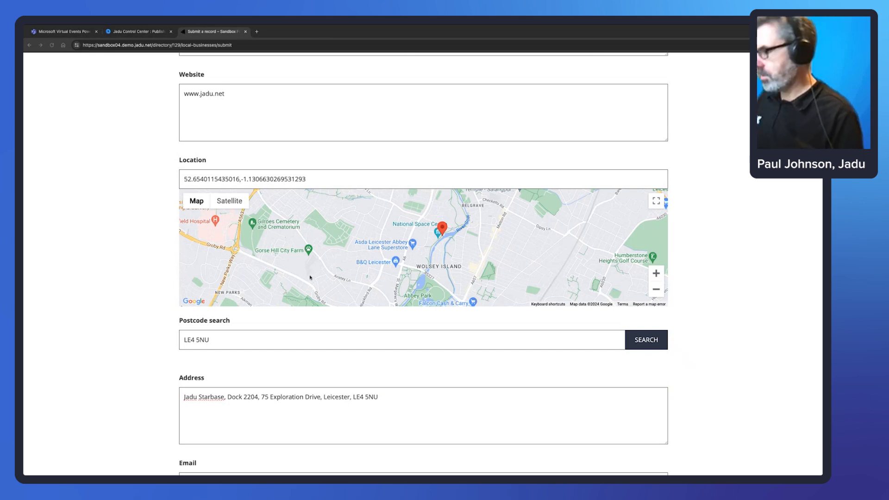
{"action": "scroll", "coordinate": [310, 278], "scroll_direction": "down", "scroll_amount": 2}
{"action": "key", "text": "ctrl+v"}
{"action": "left_click", "coordinate": [279, 403]}
{"action": "key", "text": "ctrl+v"}
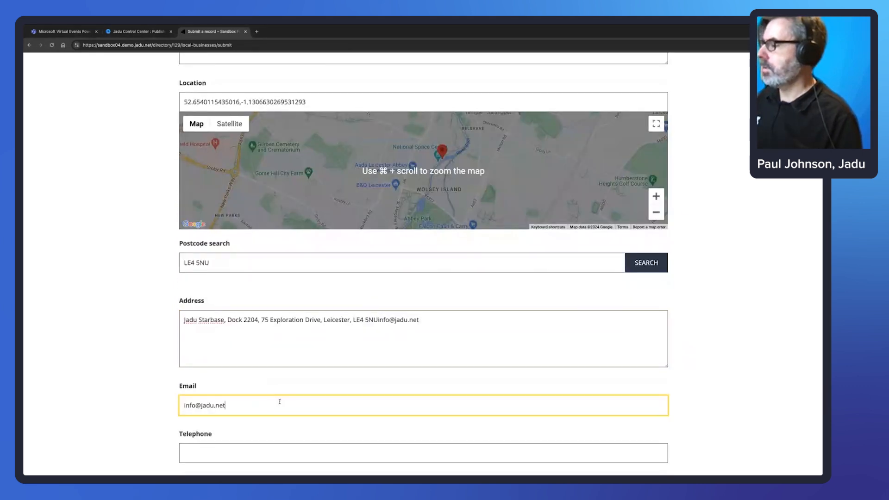
{"action": "scroll", "coordinate": [330, 350], "scroll_direction": "down", "scroll_amount": 4}
{"action": "left_click", "coordinate": [322, 314]}
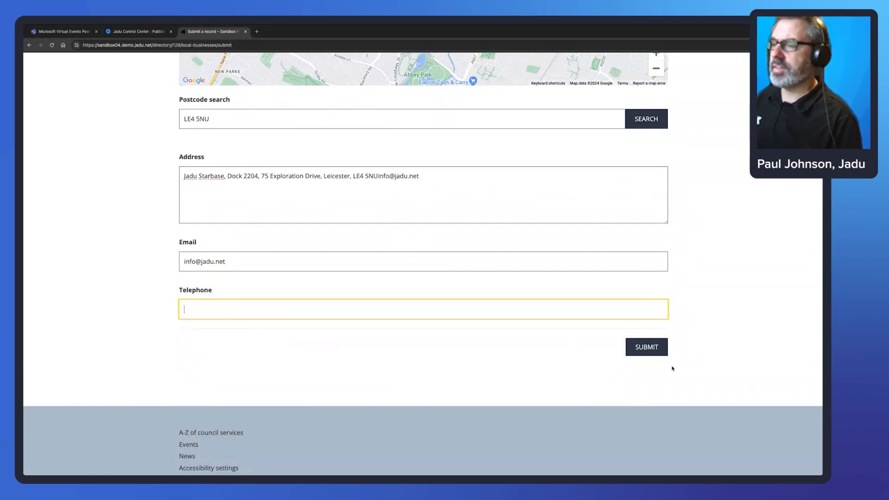
{"action": "left_click", "coordinate": [650, 347]}
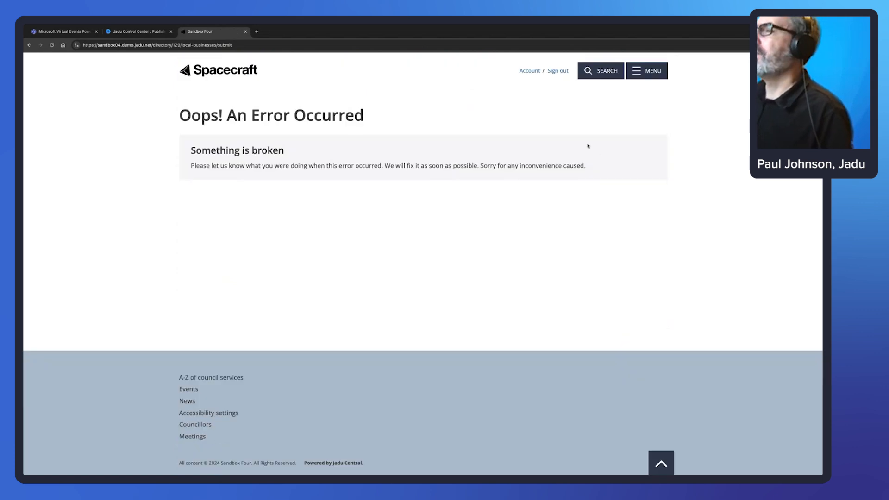
In My Account, confirm the Jadu 2 Local Businesses record is not yet approved, then return to admin.
{"action": "left_click", "coordinate": [531, 74]}
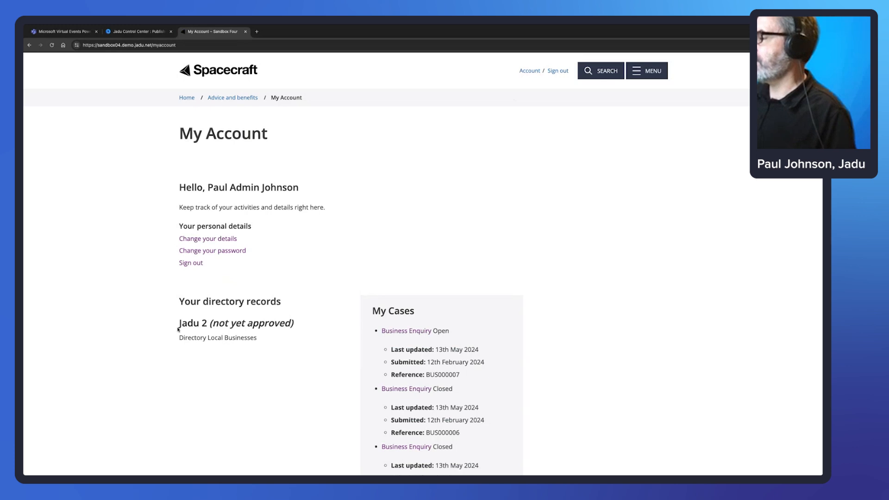
{"action": "left_click_drag", "start_coordinate": [179, 324], "coordinate": [207, 325]}
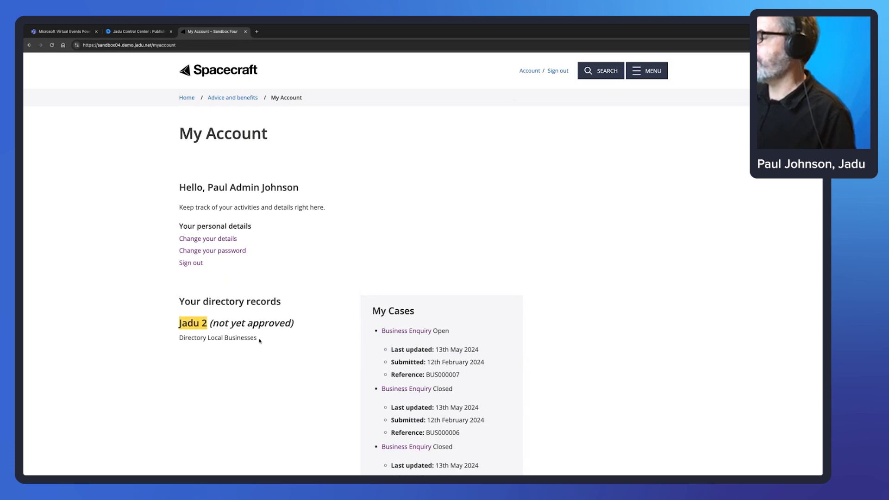
{"action": "left_click_drag", "start_coordinate": [294, 324], "coordinate": [208, 324]}
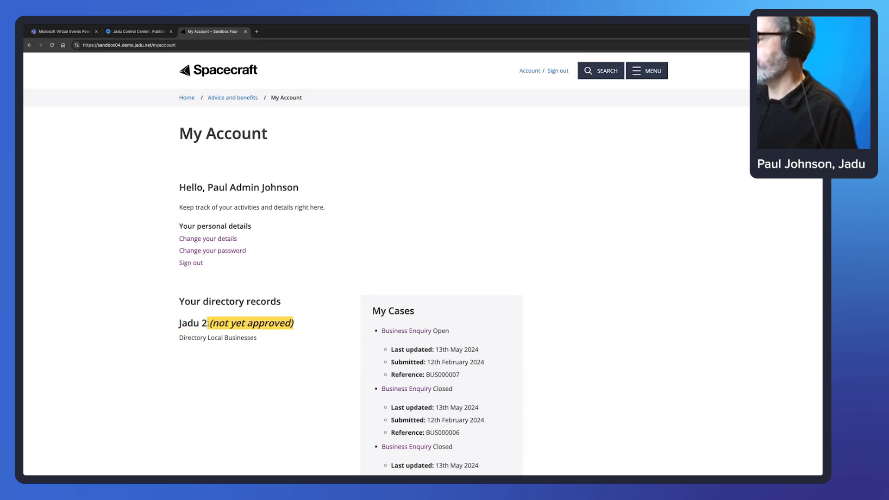
{"action": "mouse_move", "coordinate": [258, 340]}
{"action": "left_mouse_down"}
{"action": "mouse_move", "coordinate": [179, 339]}
{"action": "mouse_move", "coordinate": [176, 326]}
{"action": "mouse_move", "coordinate": [258, 338]}
{"action": "left_mouse_up"}
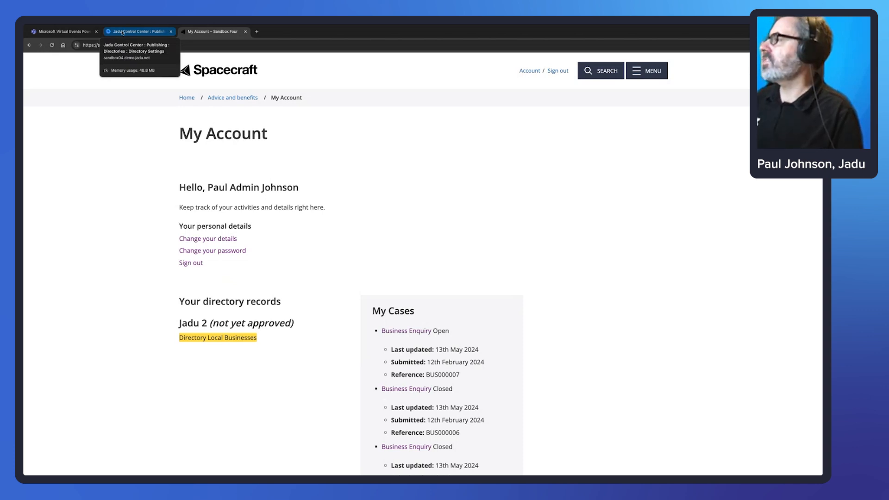
{"action": "left_click", "coordinate": [123, 32]}
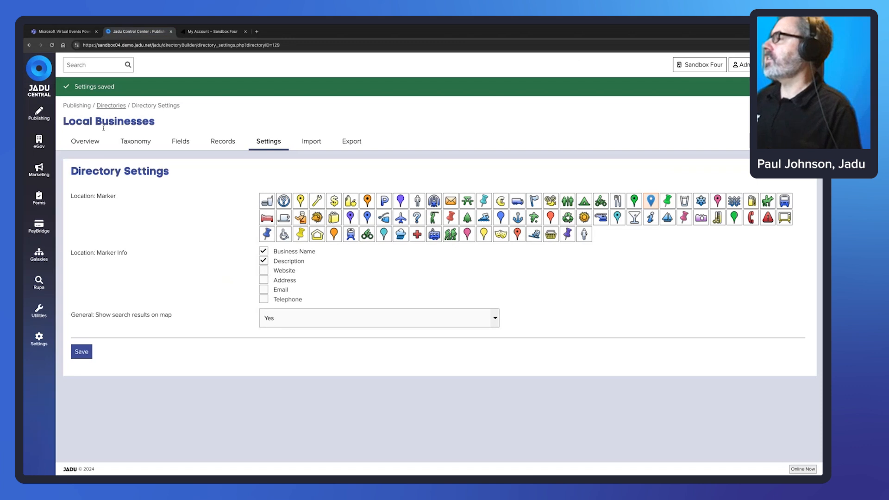
Open Jadu 2 from user records awaiting approval, set Live to Yes and save.
{"action": "left_click", "coordinate": [185, 145]}
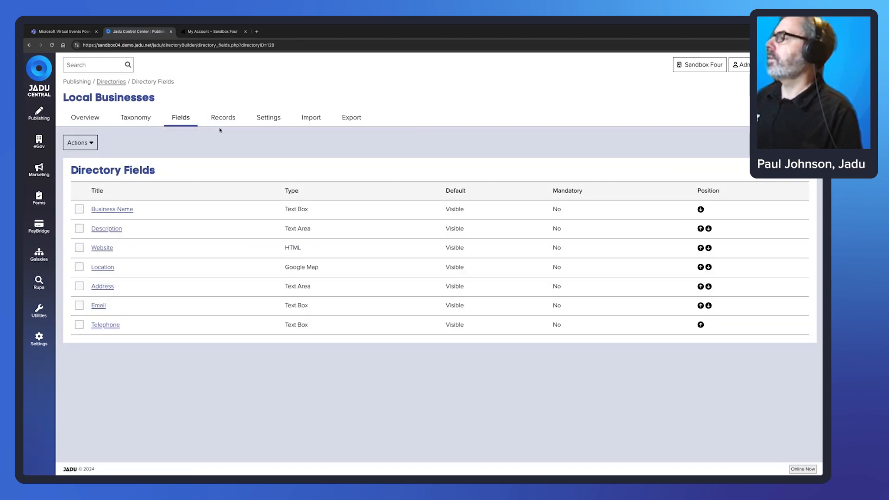
{"action": "left_click", "coordinate": [223, 118]}
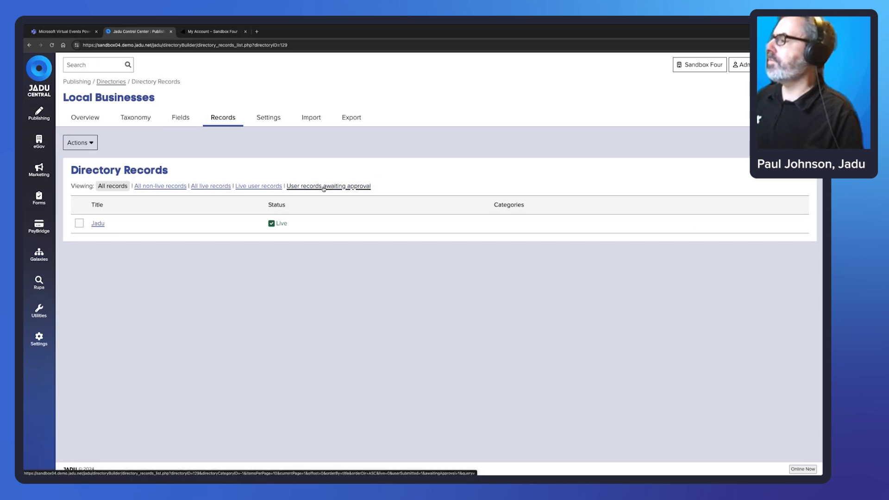
{"action": "left_click", "coordinate": [342, 187]}
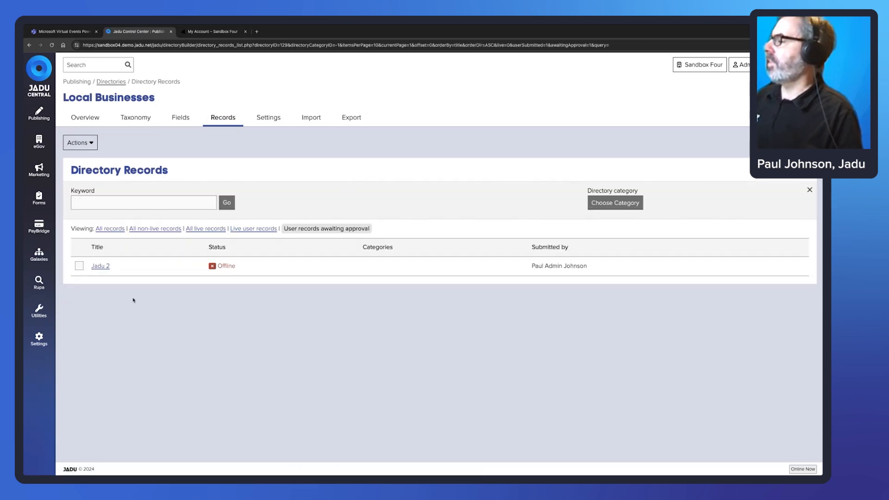
{"action": "left_click", "coordinate": [100, 267]}
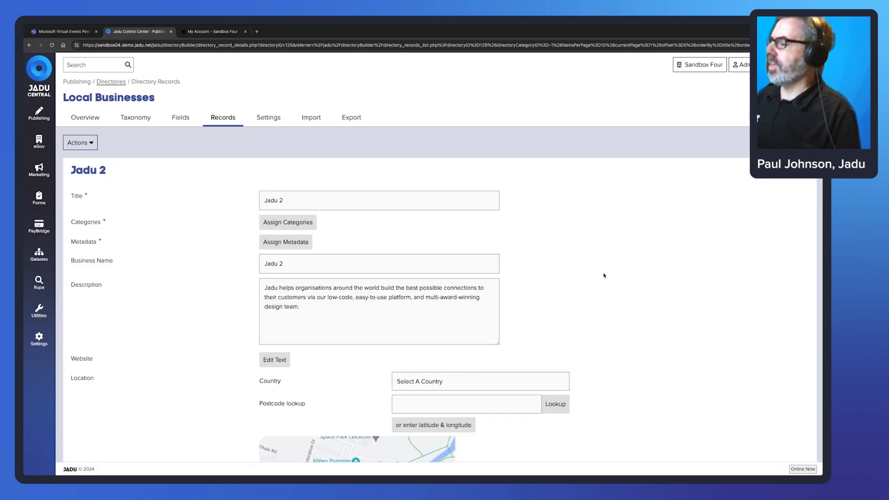
{"action": "scroll", "coordinate": [604, 276], "scroll_direction": "down", "scroll_amount": 3}
{"action": "scroll", "coordinate": [636, 279], "scroll_direction": "down", "scroll_amount": 3}
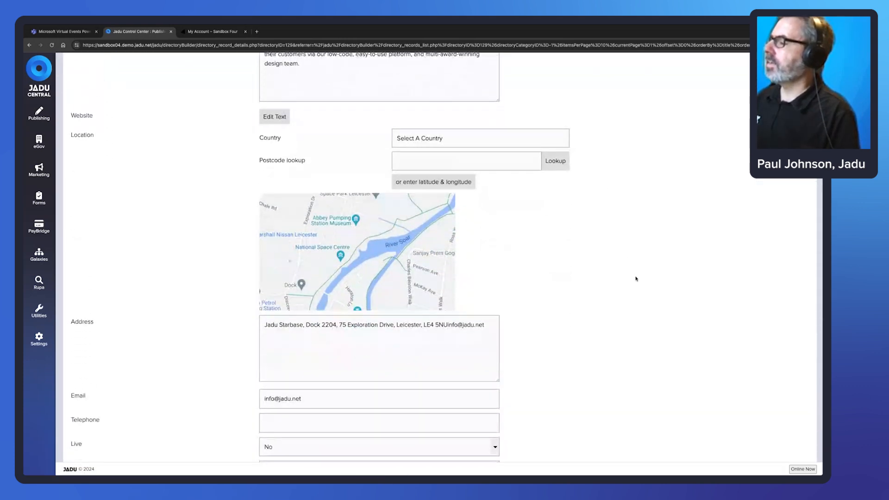
{"action": "left_click", "coordinate": [303, 373]}
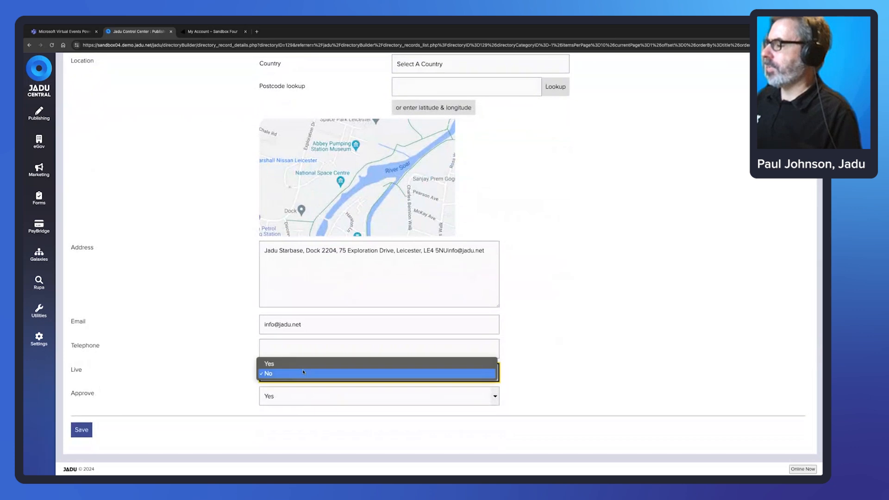
{"action": "left_click", "coordinate": [302, 373]}
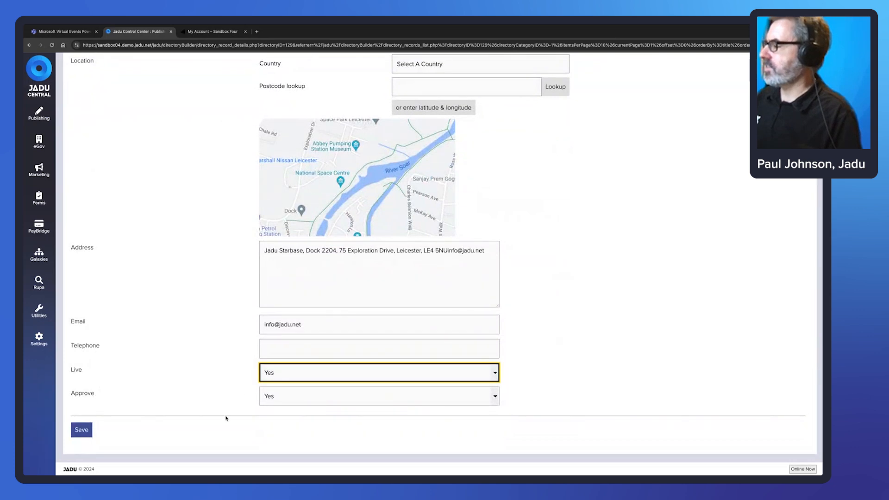
{"action": "left_click", "coordinate": [84, 430]}
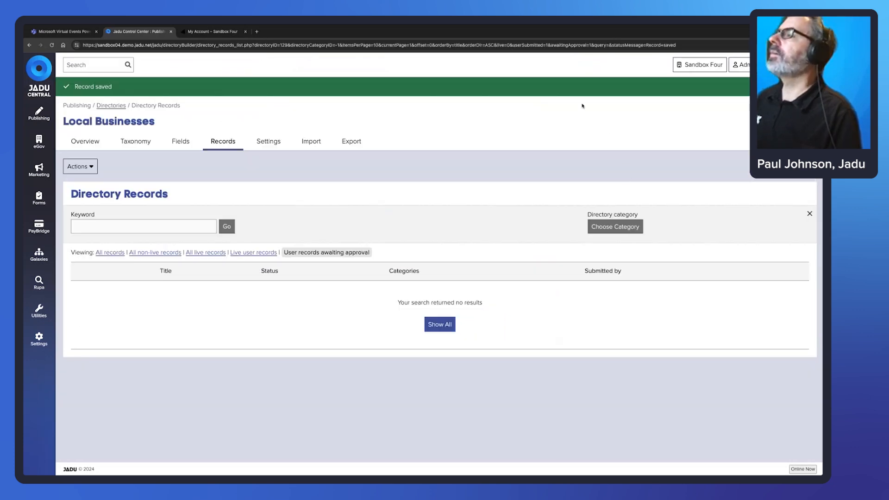
View the Local Businesses directory live on the public site via Overview Actions.
{"action": "left_click", "coordinate": [82, 143]}
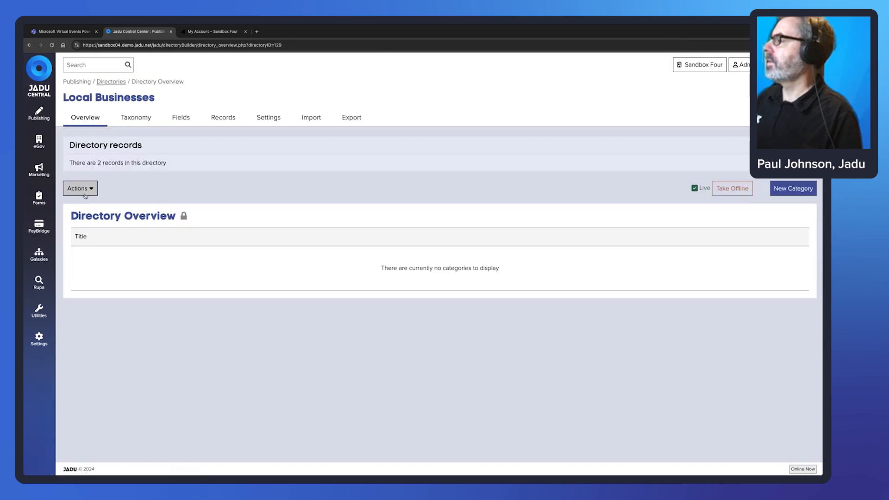
{"action": "left_click", "coordinate": [86, 191]}
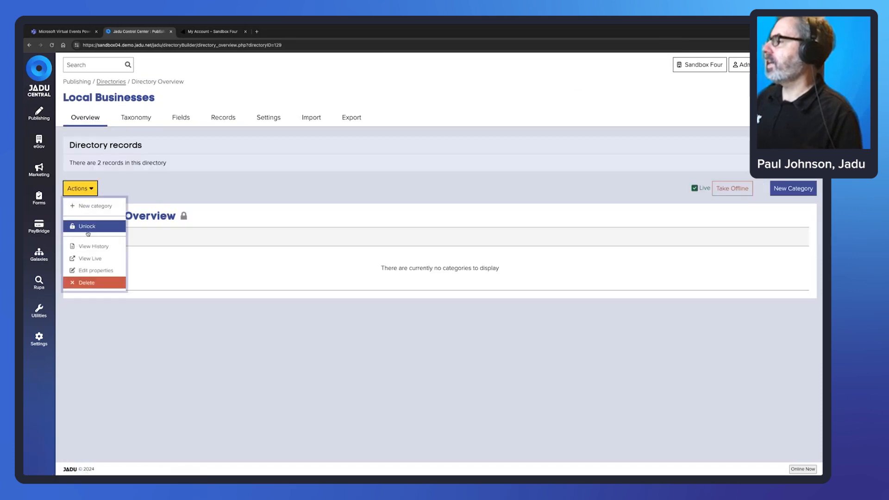
{"action": "left_click", "coordinate": [88, 257]}
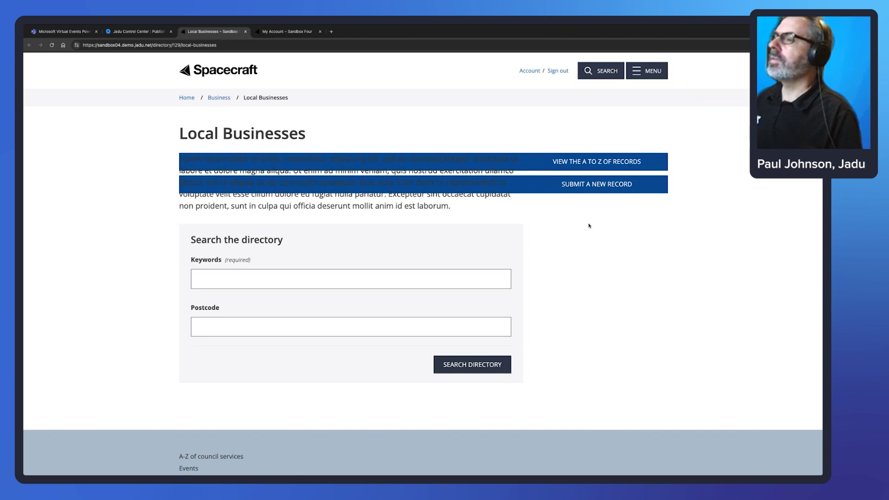
Open Jadu 2 from the A to Z under J, show its map marker details, and select postcode LE4 5NU.
{"action": "left_click", "coordinate": [582, 165]}
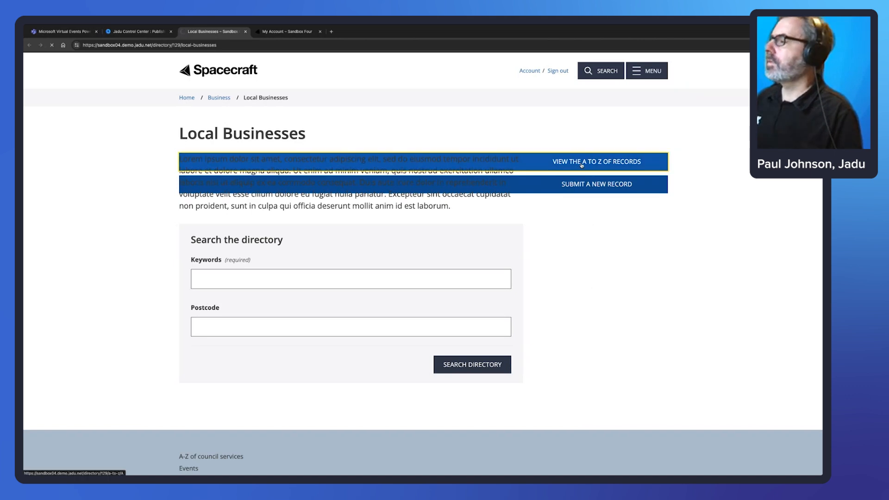
{"action": "left_click", "coordinate": [430, 218]}
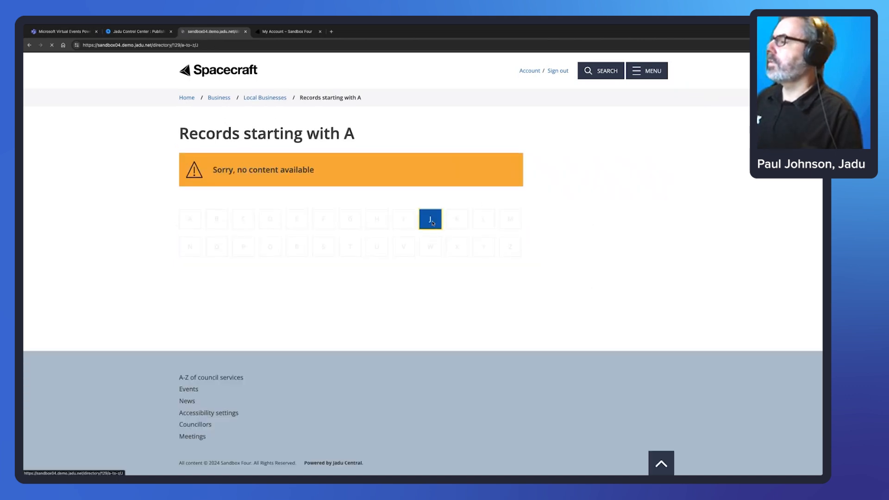
{"action": "left_click", "coordinate": [200, 236]}
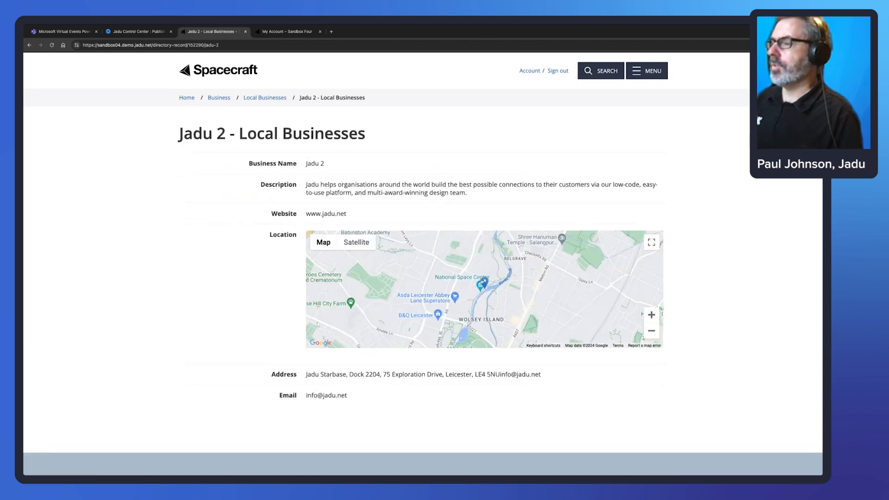
{"action": "left_click", "coordinate": [485, 282]}
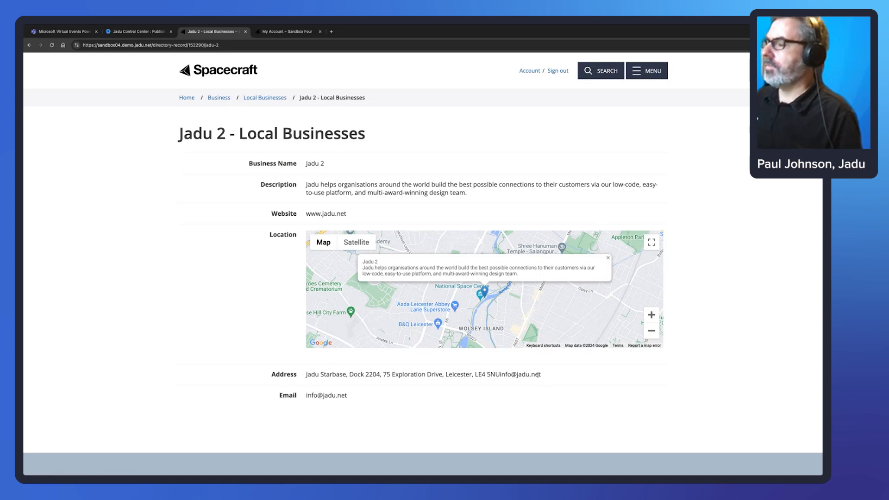
{"action": "left_click_drag", "start_coordinate": [495, 375], "coordinate": [476, 374]}
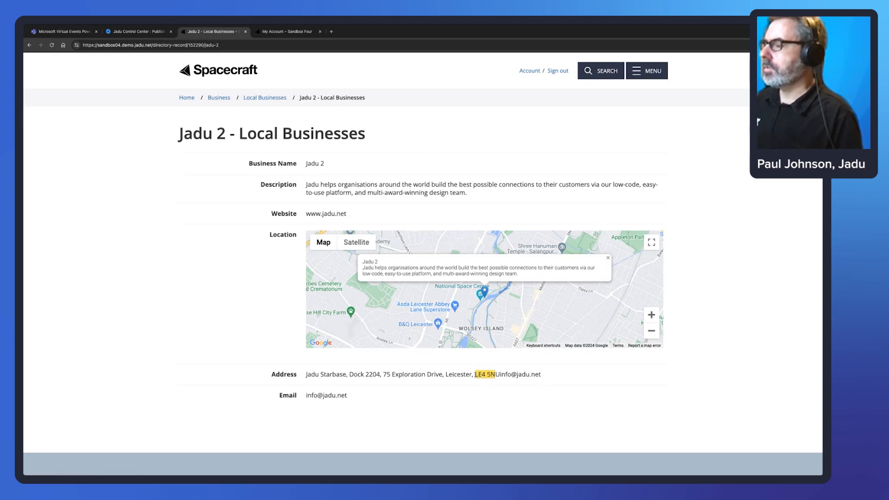
{"action": "left_click", "coordinate": [501, 374]}
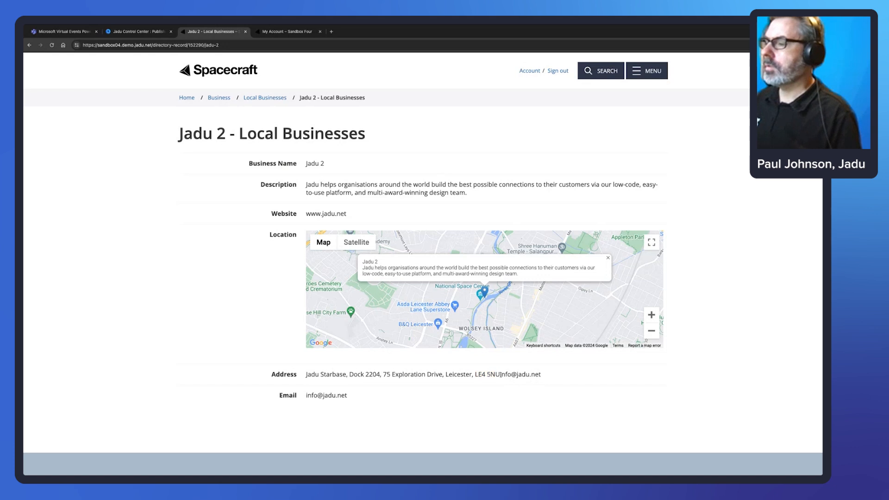
{"action": "left_click_drag", "start_coordinate": [500, 374], "coordinate": [475, 374]}
{"action": "key", "text": "ctrl+c"}
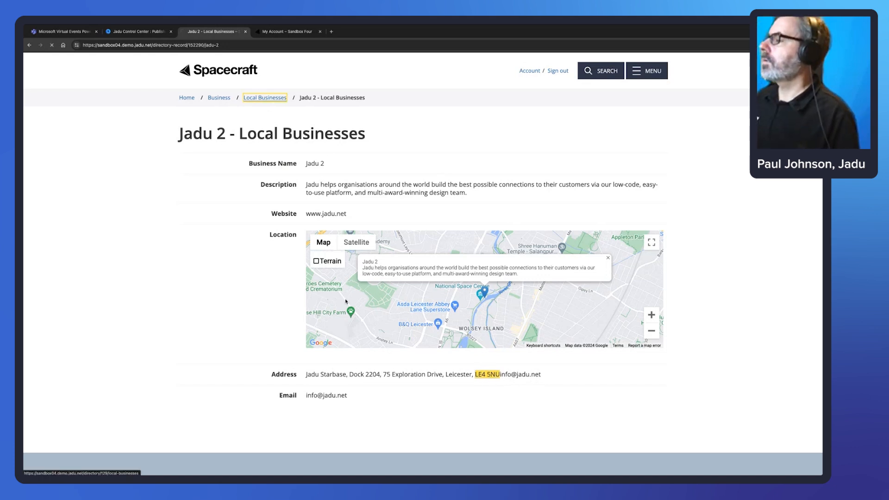
Search the Local Businesses directory by postcode LE4 5NU and view Jadu 2 on the results map.
{"action": "left_click", "coordinate": [265, 98]}
{"action": "left_click", "coordinate": [262, 321]}
{"action": "key", "text": "ctrl+v"}
{"action": "left_click", "coordinate": [472, 365]}
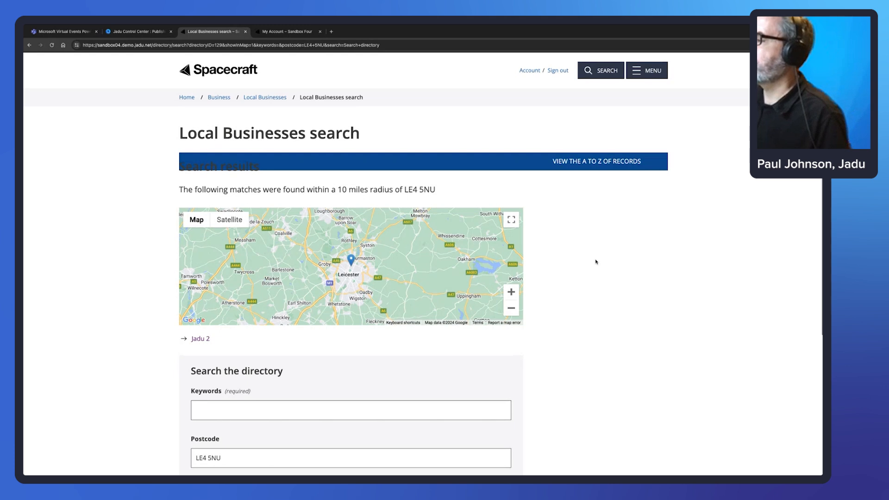
{"action": "left_click", "coordinate": [351, 261]}
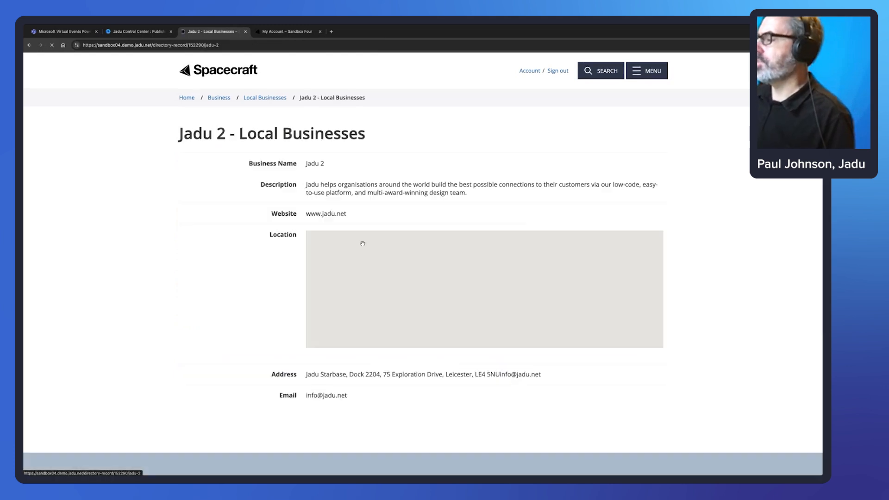
{"action": "left_click", "coordinate": [30, 45]}
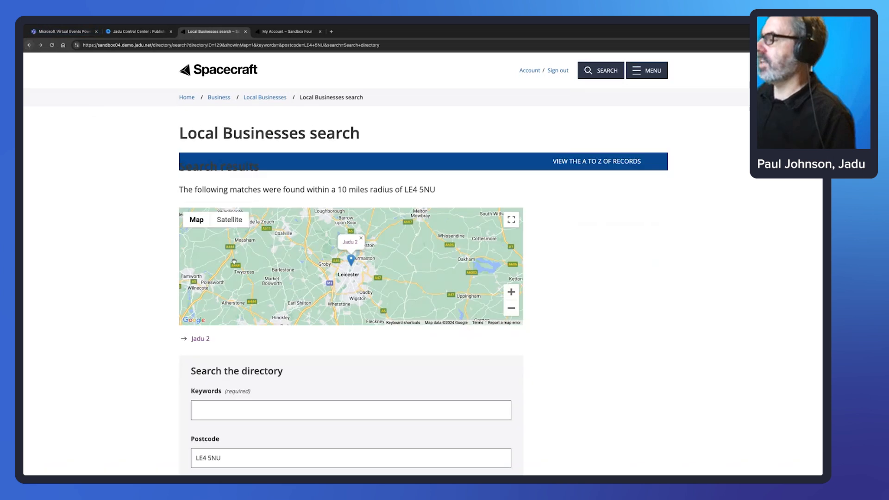
{"action": "left_click", "coordinate": [198, 340]}
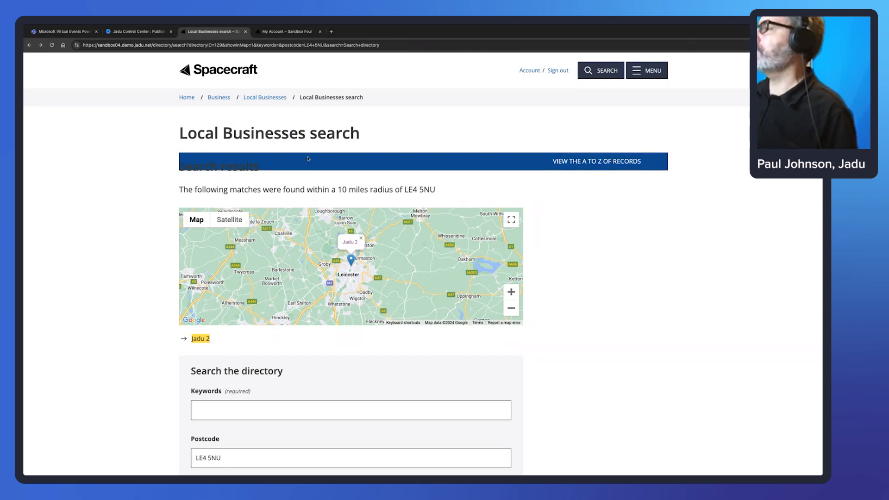
Browse the A to Z records under J, view the Jadu record, then close its tab.
{"action": "left_click", "coordinate": [264, 98]}
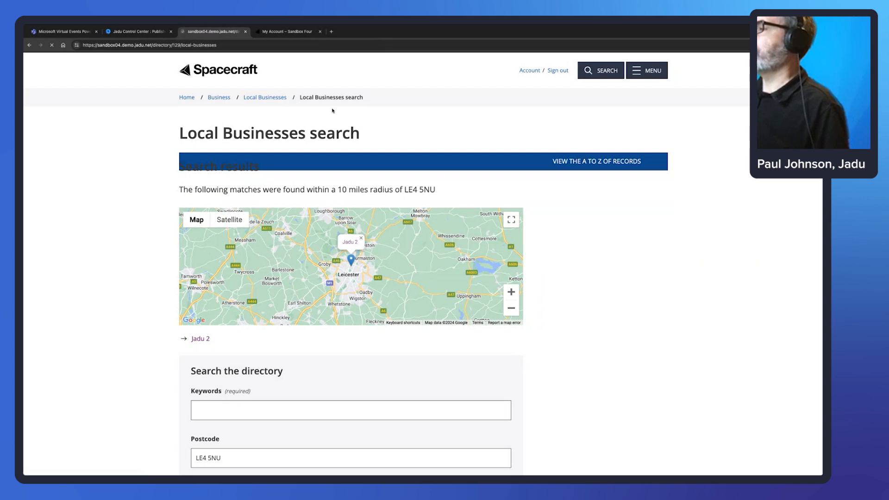
{"action": "left_click", "coordinate": [626, 160]}
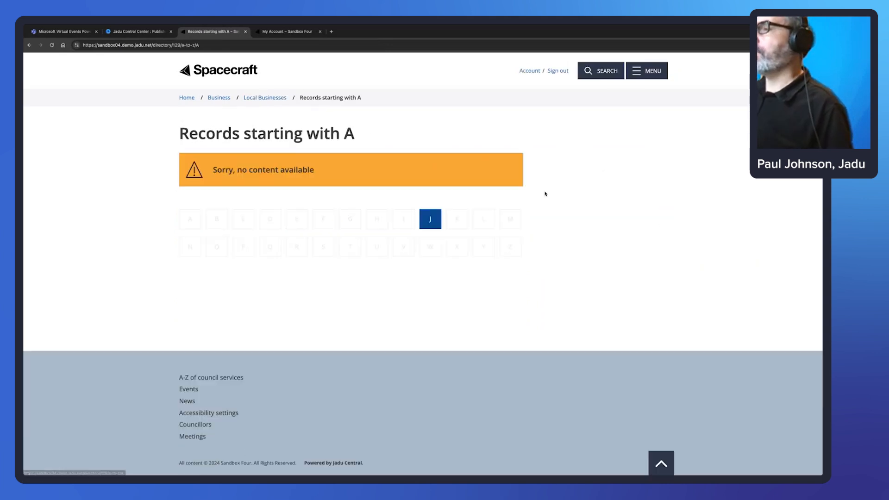
{"action": "left_click", "coordinate": [427, 219]}
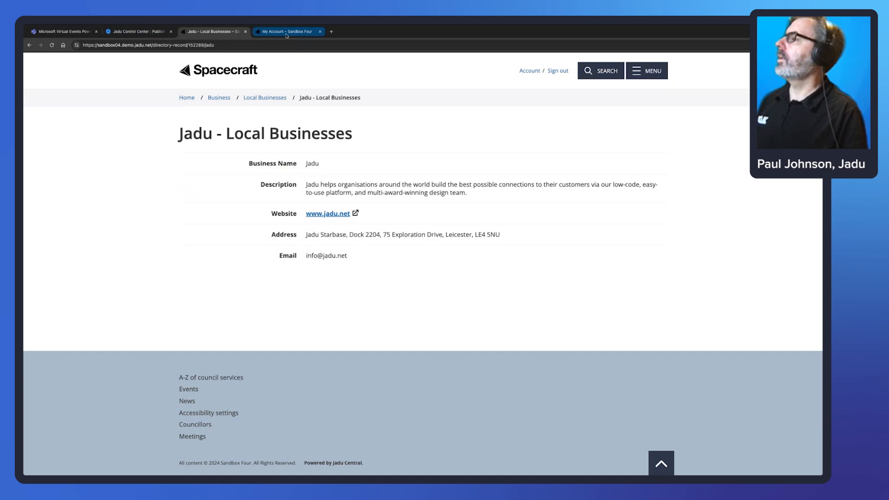
{"action": "left_click", "coordinate": [246, 32]}
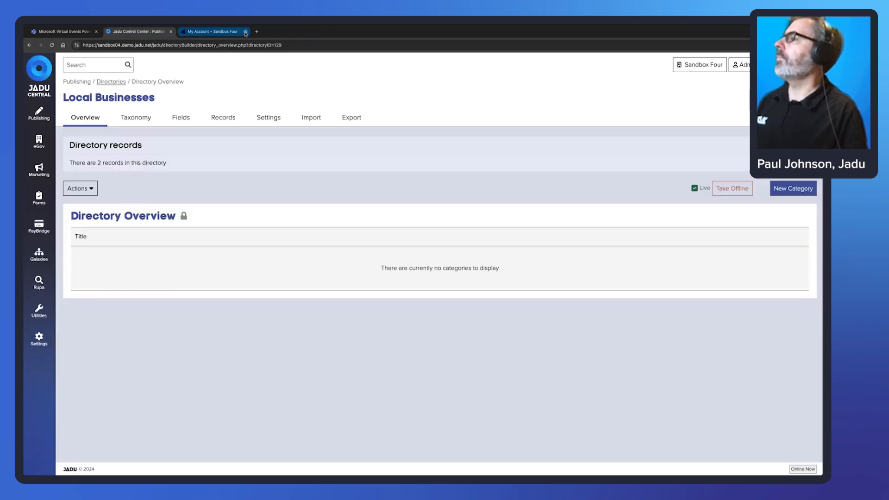
Close the My Account tab and go to the list of all Directories.
{"action": "left_click", "coordinate": [246, 32]}
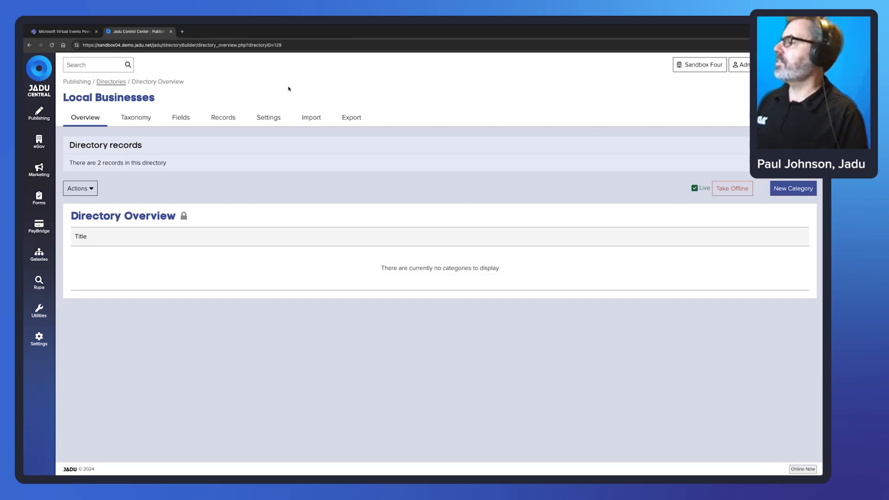
{"action": "left_click", "coordinate": [112, 82]}
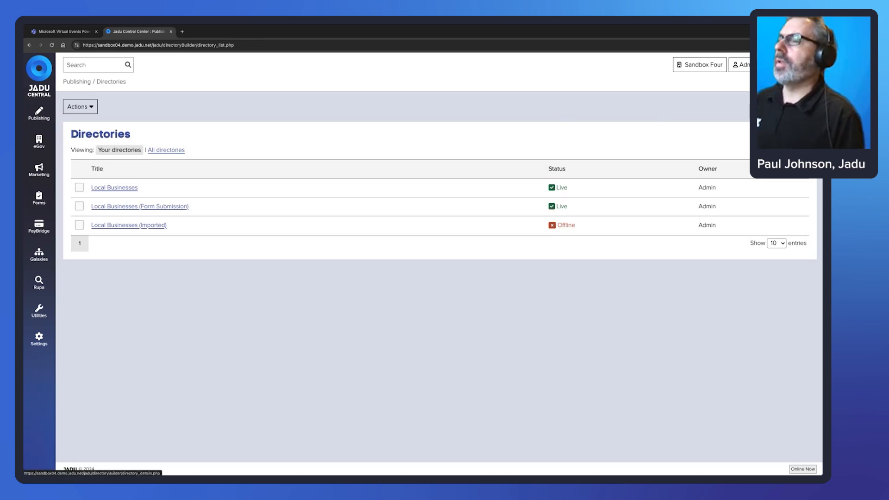
Start a new directory titled 'Local Businesses (Import)'.
{"action": "left_click", "coordinate": [306, 139]}
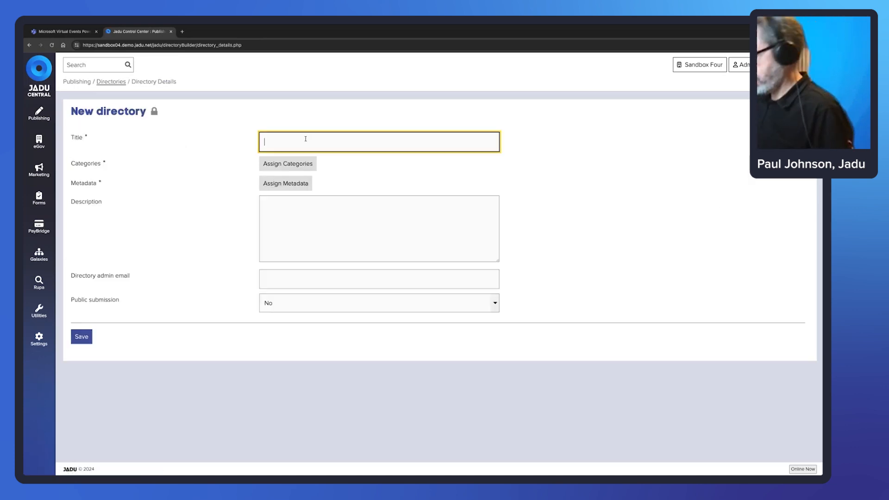
{"action": "type", "text": "Loca"}
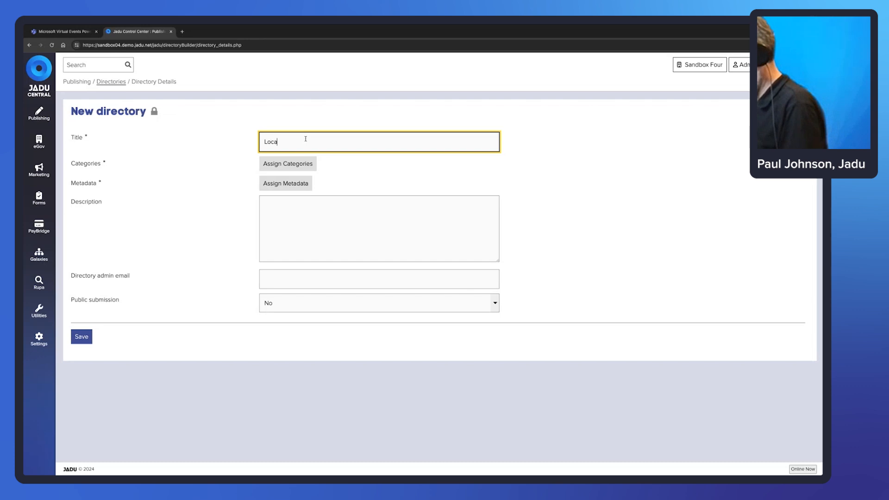
{"action": "type", "text": "l Busiensses"}
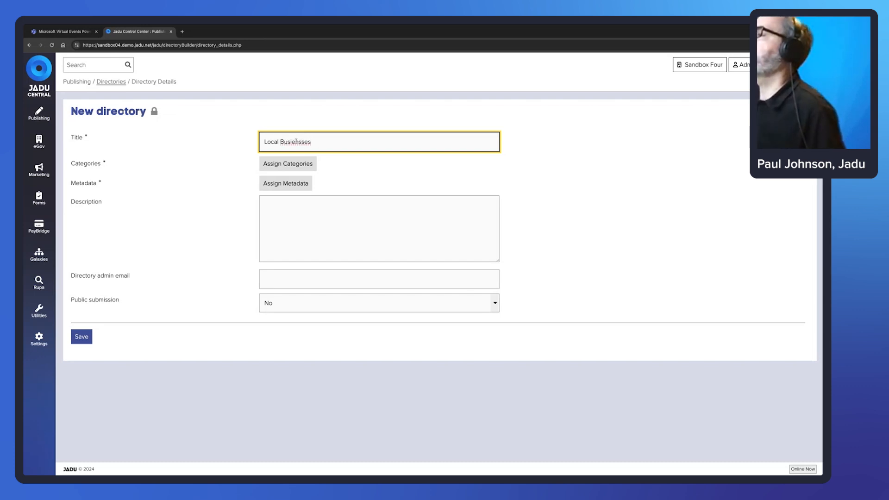
{"action": "key", "text": "Left"}
{"action": "key", "text": "Left"}
{"action": "key", "text": "Left"}
{"action": "key", "text": "Left"}
{"action": "key", "text": "Left"}
{"action": "key", "text": "BackSpace"}
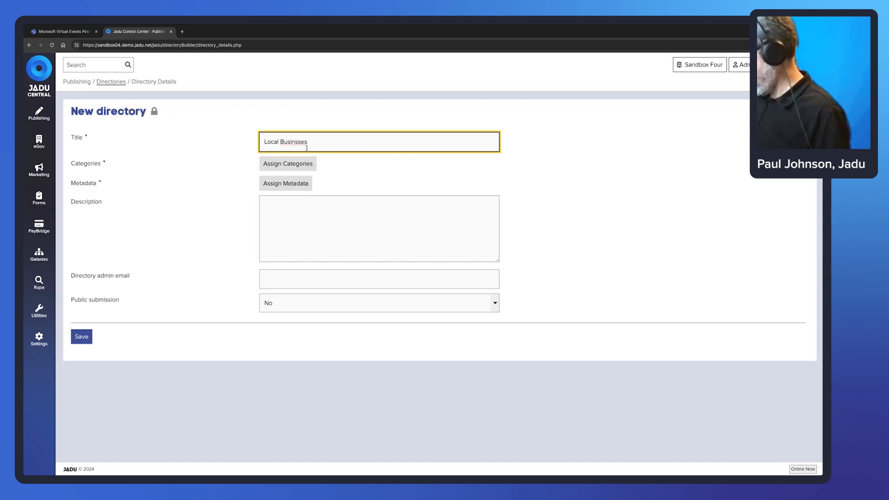
{"action": "type", "text": "e"}
{"action": "left_click", "coordinate": [323, 146]}
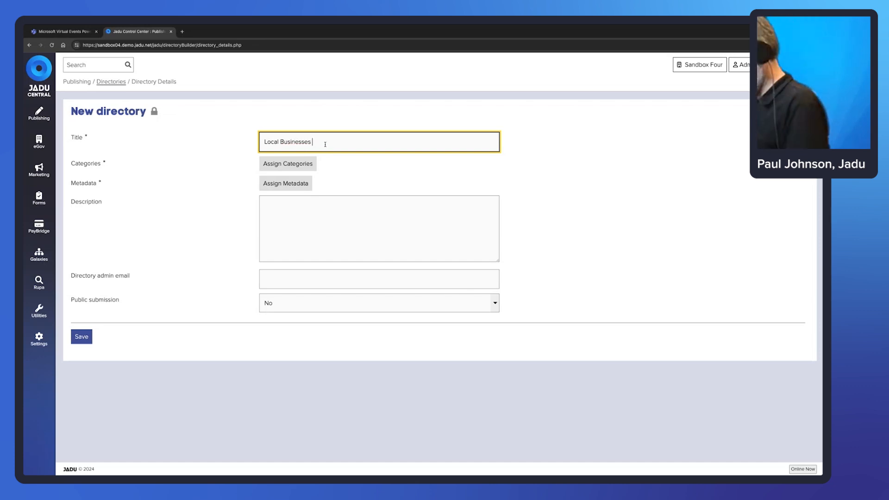
{"action": "type", "text": "(Import)"}
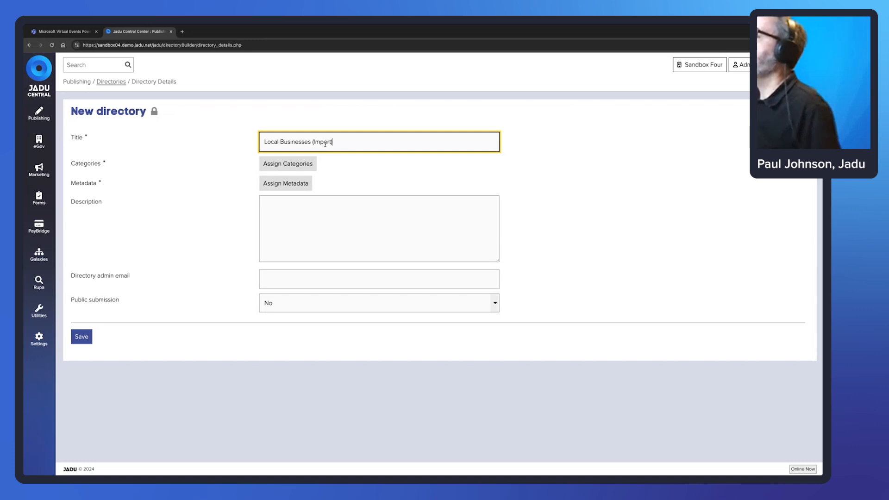
Assign the Business category and metadata description 'test', save, and go to the Import form.
{"action": "left_click", "coordinate": [313, 164]}
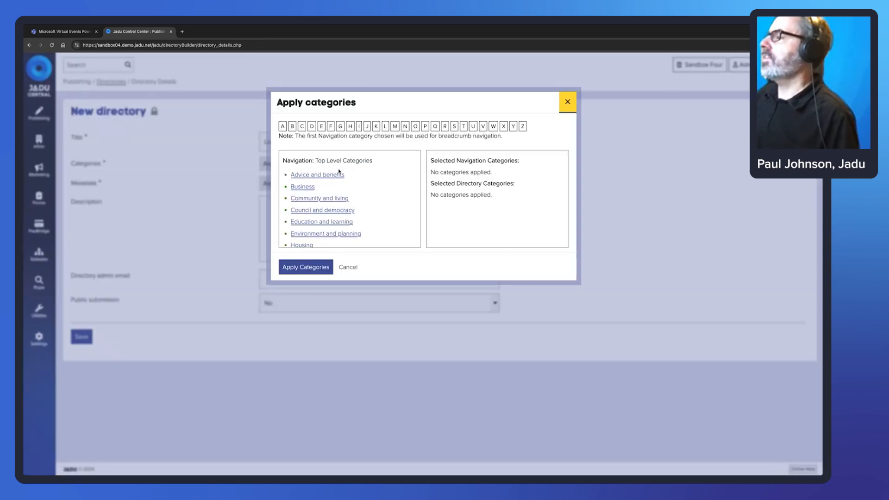
{"action": "left_click", "coordinate": [312, 187]}
{"action": "left_click", "coordinate": [453, 259]}
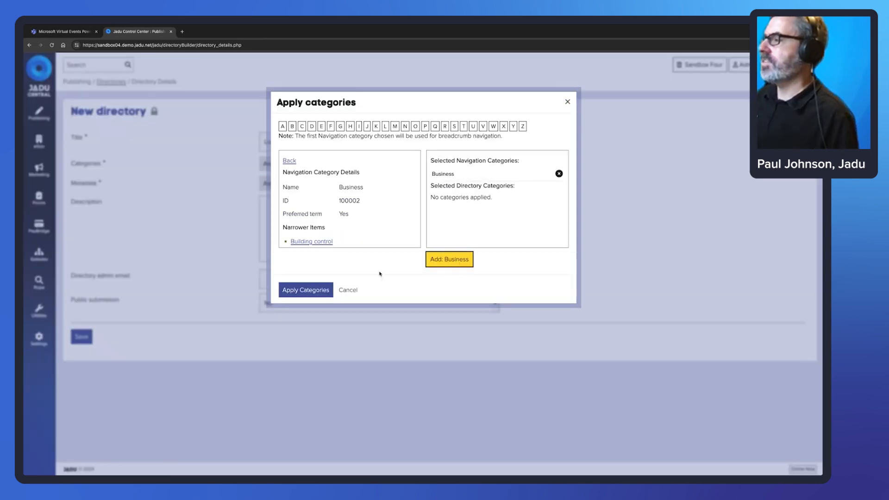
{"action": "left_click", "coordinate": [318, 291]}
{"action": "left_click", "coordinate": [288, 183]}
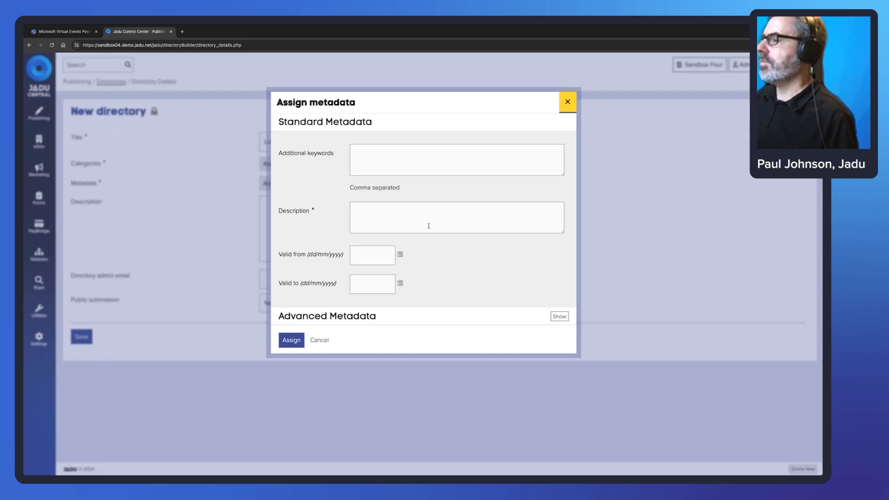
{"action": "left_click", "coordinate": [435, 219]}
{"action": "type", "text": "test"}
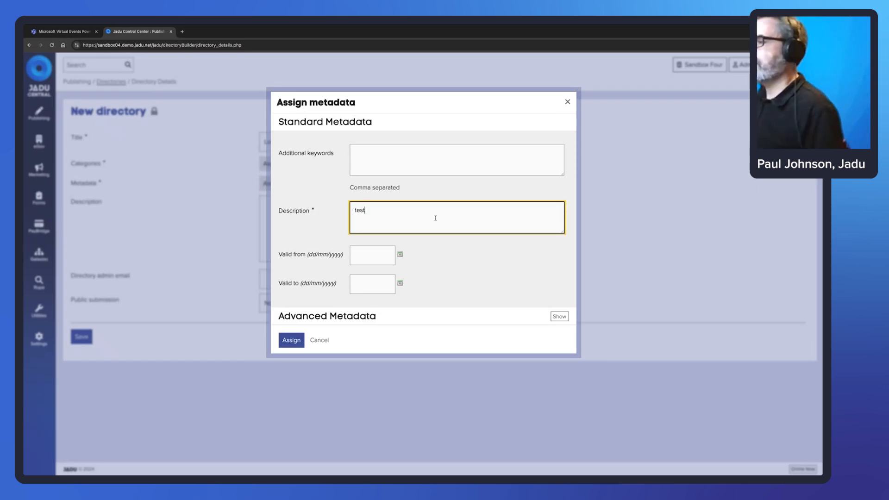
{"action": "left_click", "coordinate": [291, 340]}
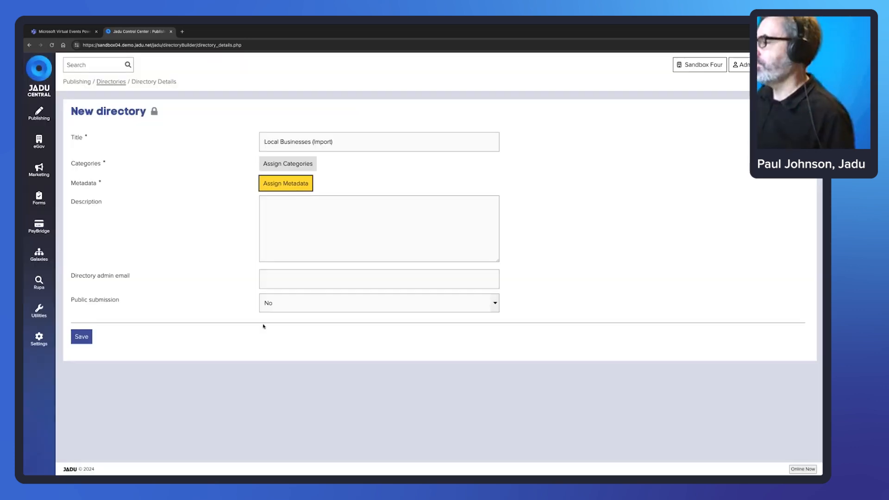
{"action": "left_click", "coordinate": [83, 338]}
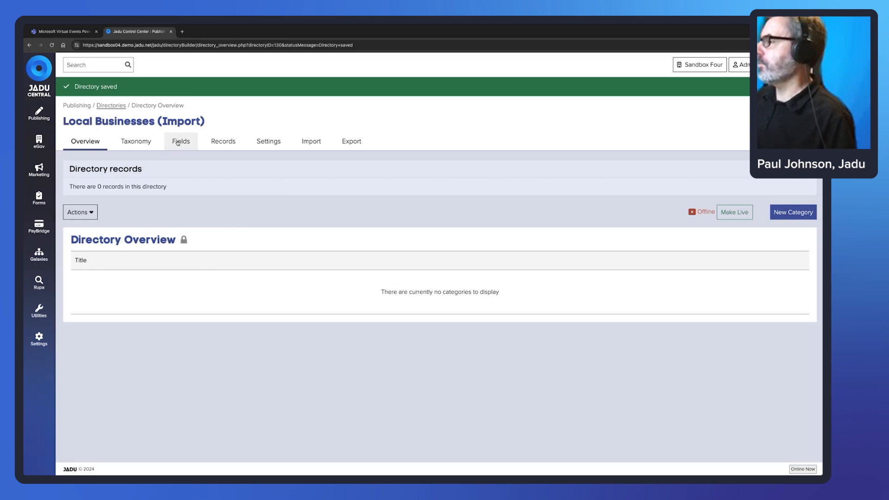
{"action": "left_click", "coordinate": [311, 141]}
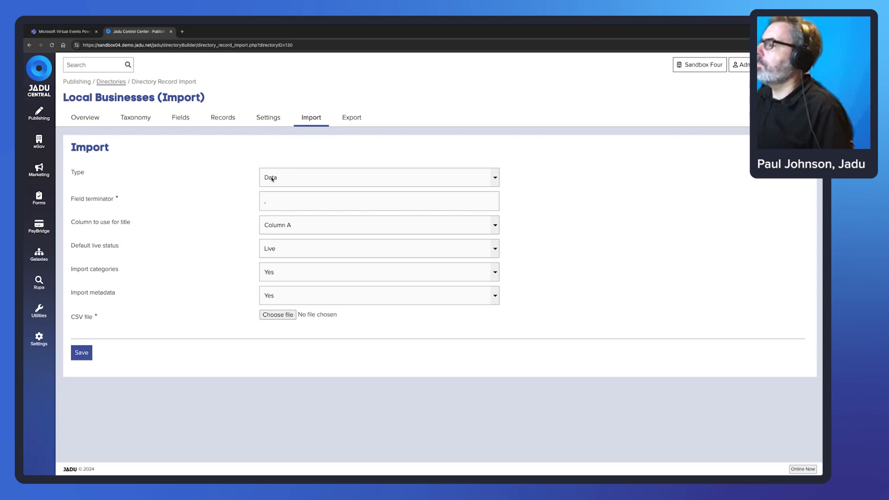
Keep Data type, Column A titles and Live default status; set Import categories and metadata to No.
{"action": "left_click", "coordinate": [307, 179]}
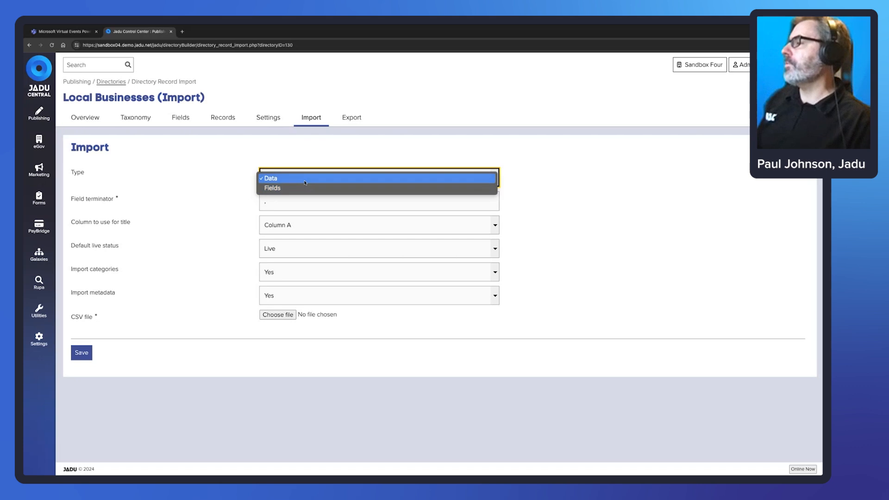
{"action": "left_click", "coordinate": [289, 178]}
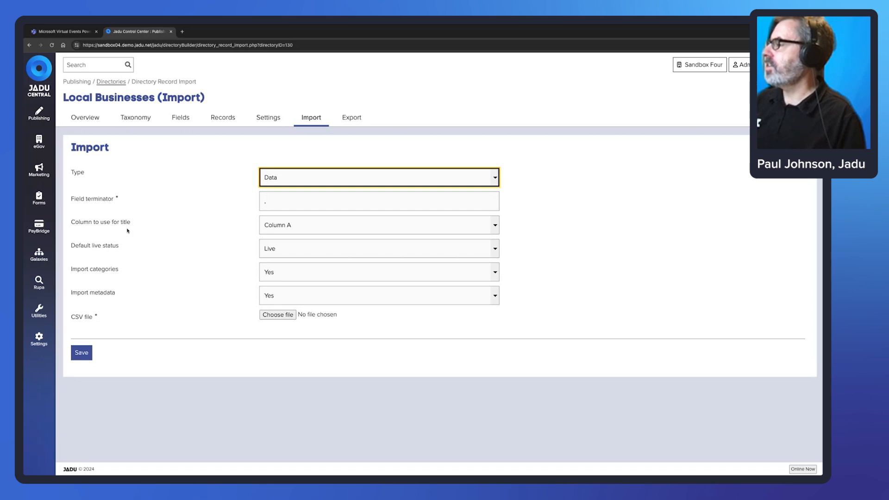
{"action": "left_click", "coordinate": [310, 225]}
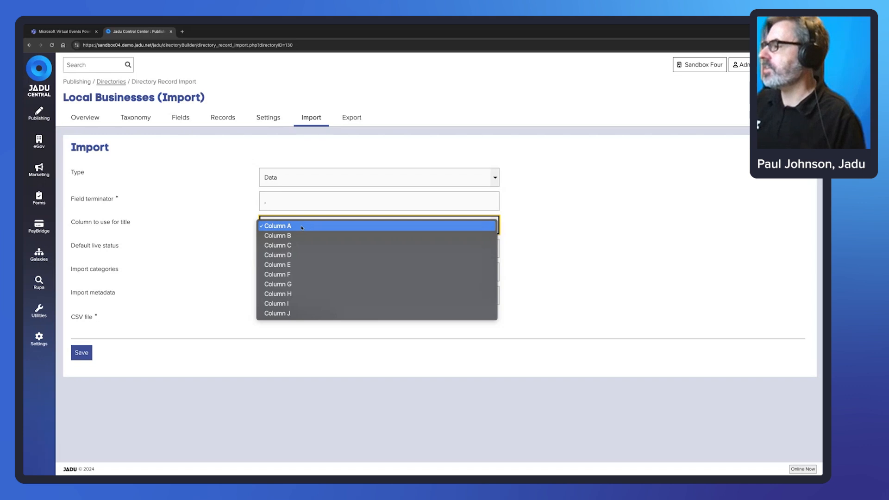
{"action": "left_click", "coordinate": [299, 227]}
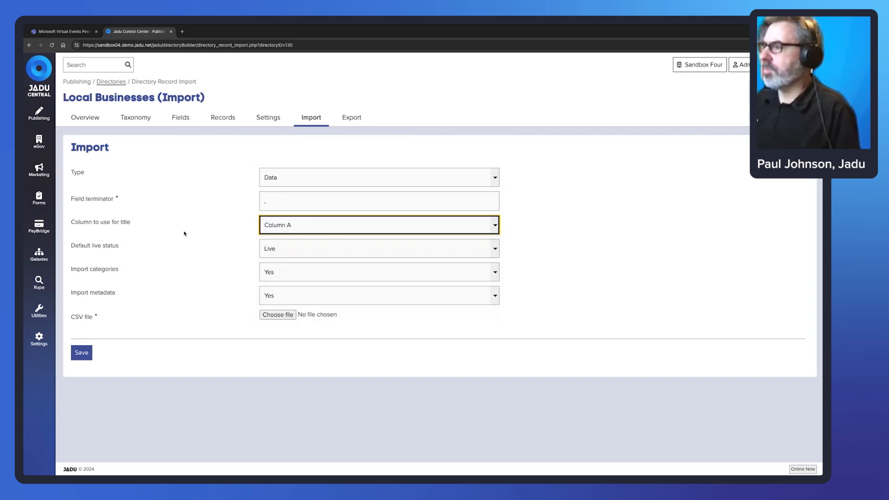
{"action": "left_click", "coordinate": [270, 249]}
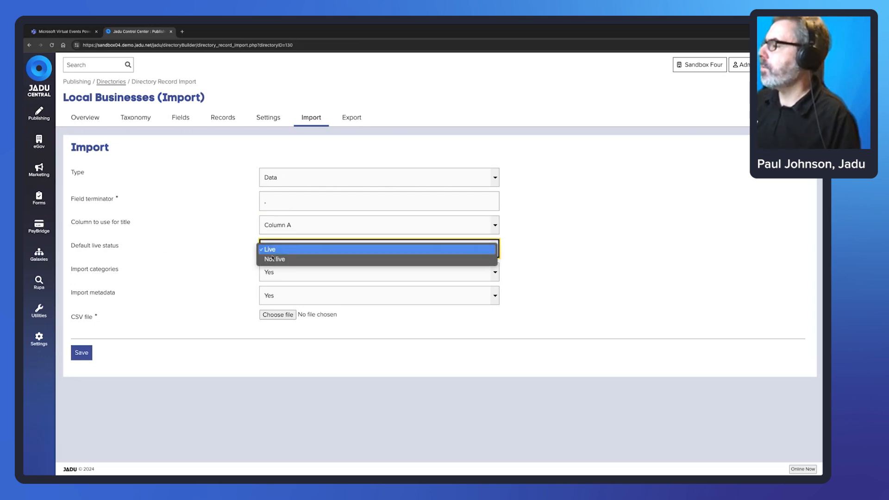
{"action": "left_click", "coordinate": [275, 249]}
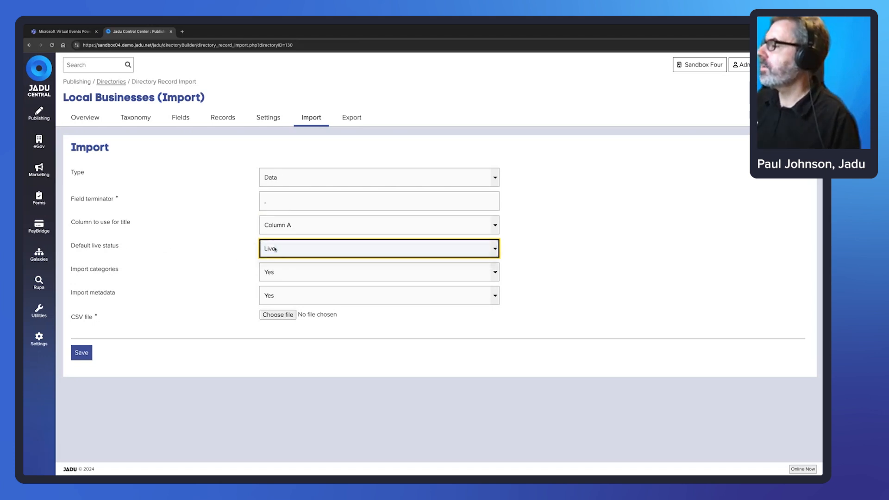
{"action": "left_click", "coordinate": [290, 270]}
{"action": "left_click", "coordinate": [278, 284]}
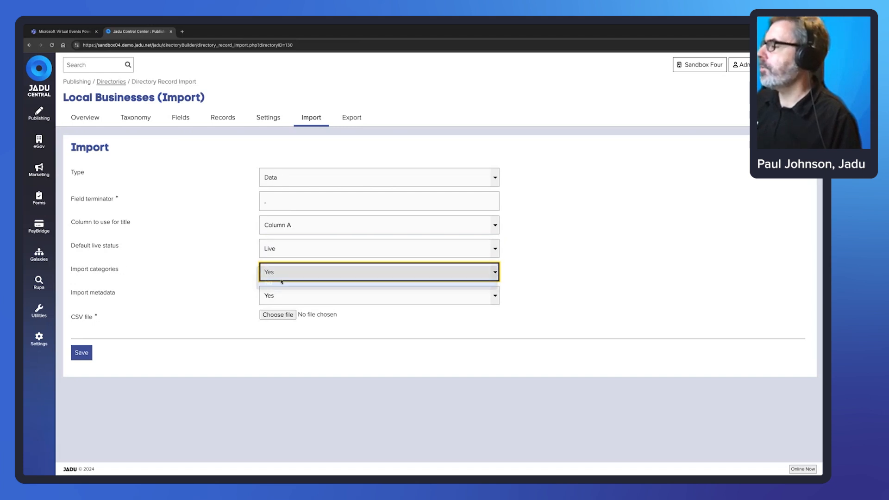
{"action": "left_click", "coordinate": [286, 304]}
{"action": "left_click", "coordinate": [286, 307]}
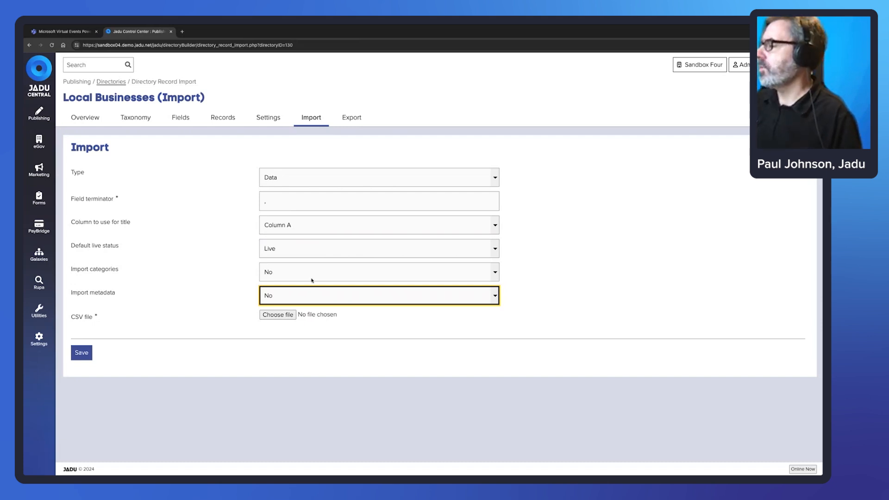
Choose 'Untitled spreadsheet - Sheet1 (1).csv' from Downloads and save it to the import queue.
{"action": "left_click", "coordinate": [415, 334]}
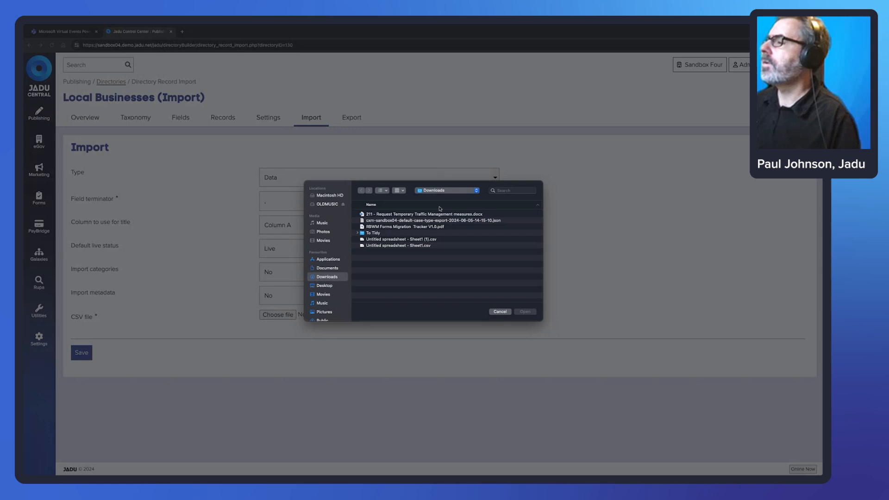
{"action": "left_click", "coordinate": [419, 220]}
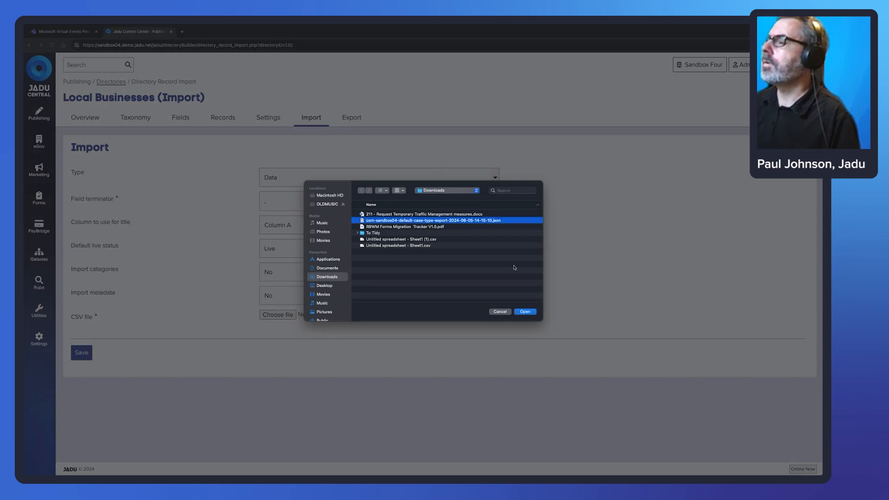
{"action": "left_click", "coordinate": [419, 239]}
{"action": "left_click", "coordinate": [525, 312]}
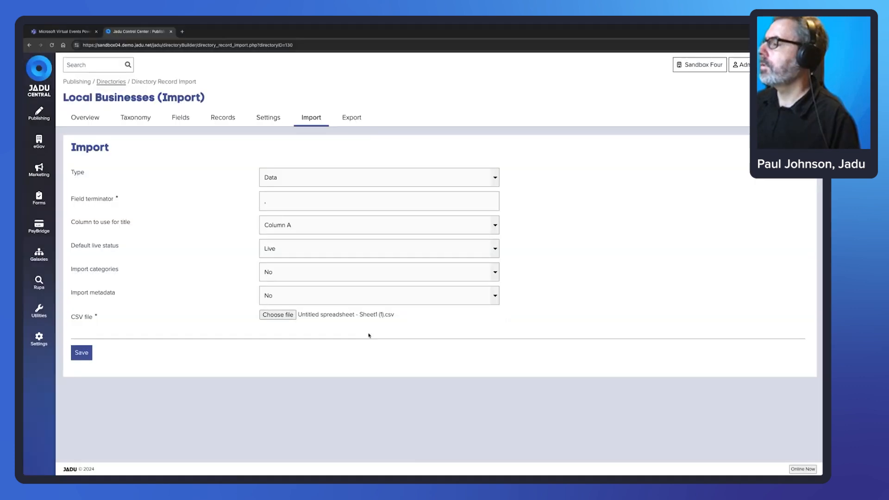
{"action": "left_click", "coordinate": [81, 352]}
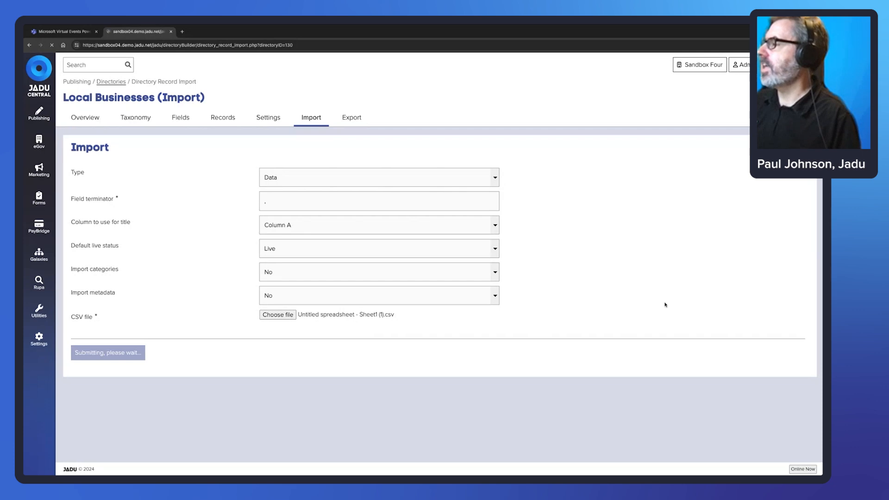
{"action": "left_click_drag", "start_coordinate": [168, 89], "coordinate": [75, 87]}
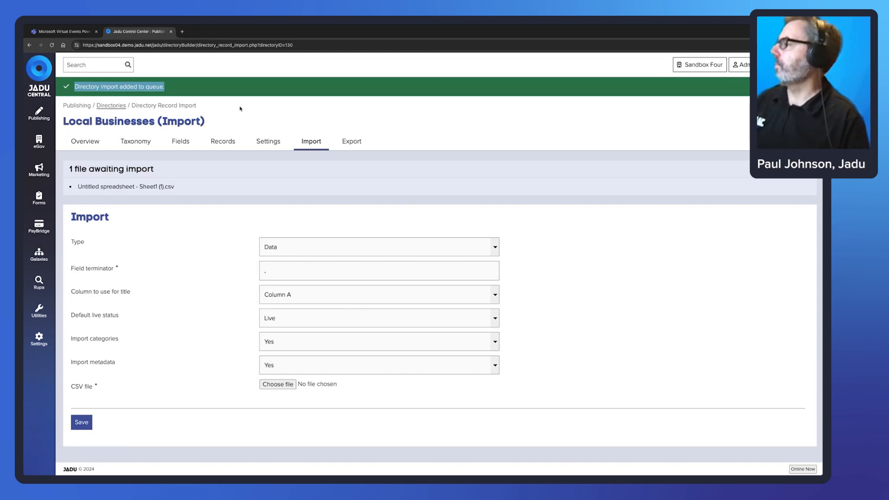
Open the Local Businesses (Imported) directory and inspect its imported Jadu record.
{"action": "left_click", "coordinate": [109, 106]}
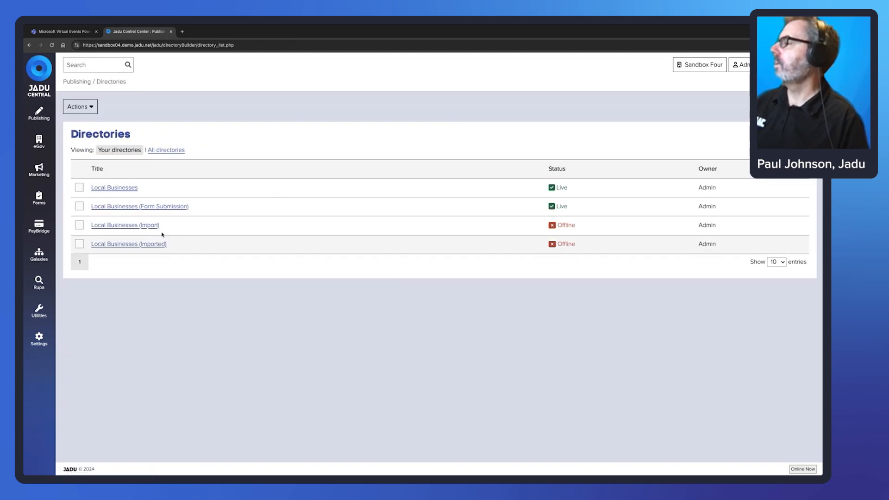
{"action": "left_click", "coordinate": [144, 244]}
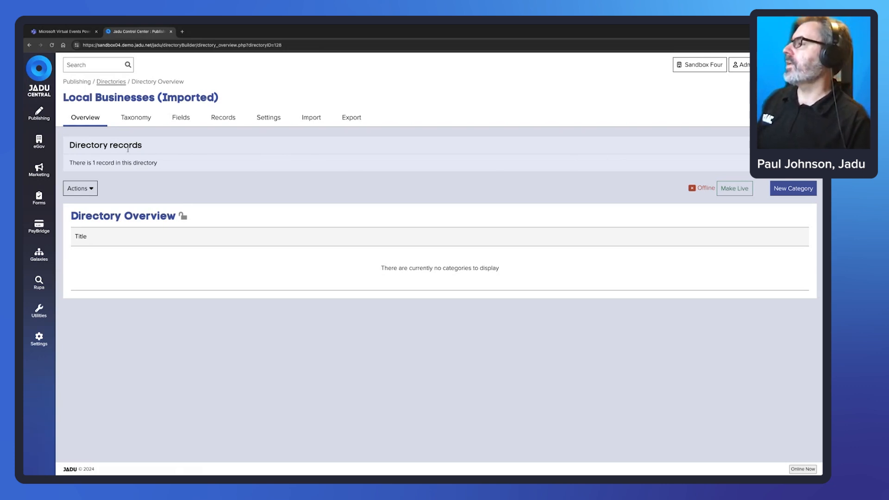
{"action": "left_click", "coordinate": [225, 120]}
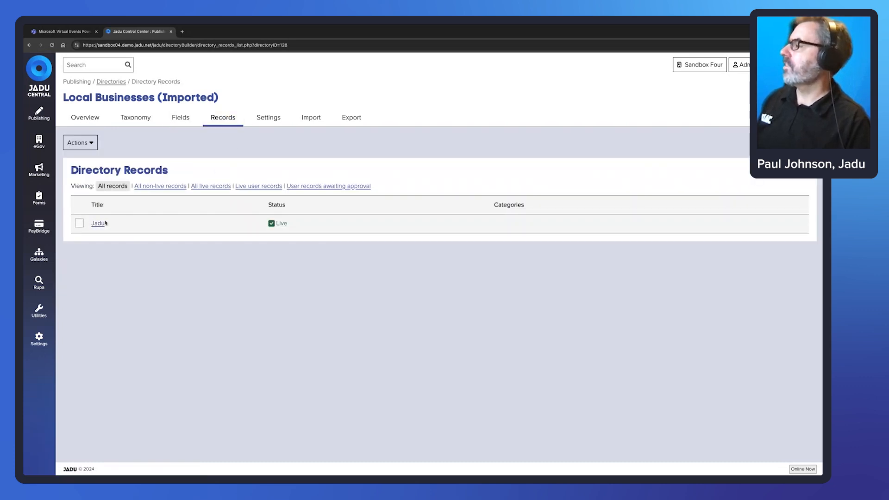
{"action": "left_click", "coordinate": [101, 224]}
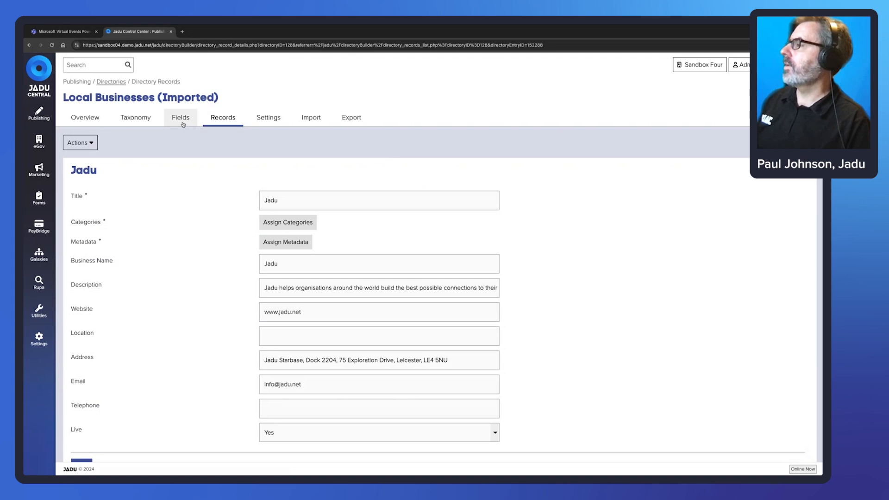
Review the directory's fields, trying Google Map as the Location type, then return to the overview.
{"action": "left_click", "coordinate": [183, 122]}
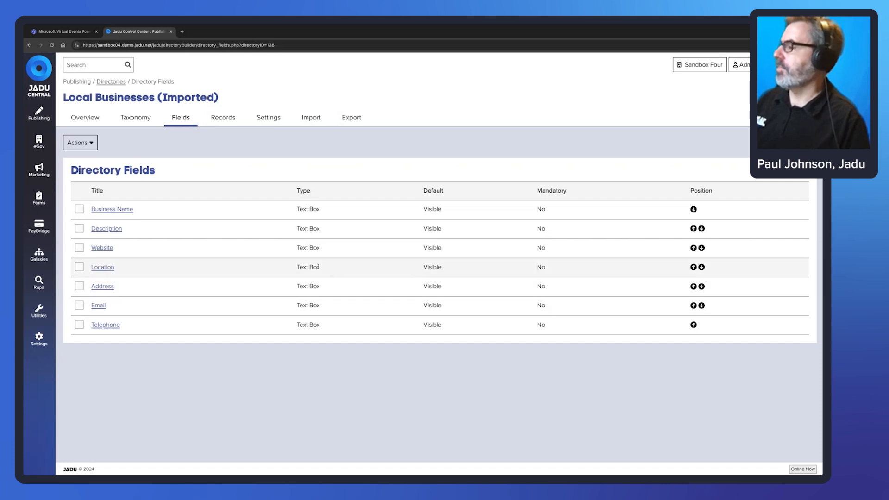
{"action": "left_click_drag", "start_coordinate": [318, 267], "coordinate": [296, 267]}
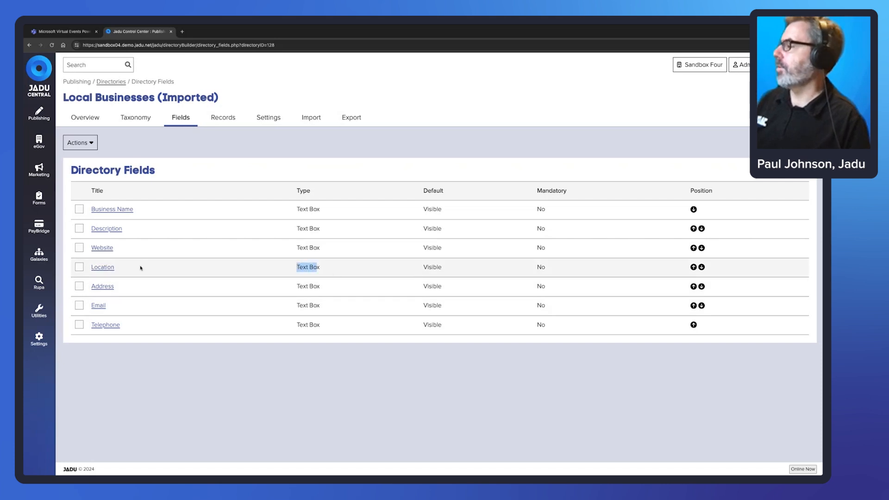
{"action": "left_click", "coordinate": [103, 267]}
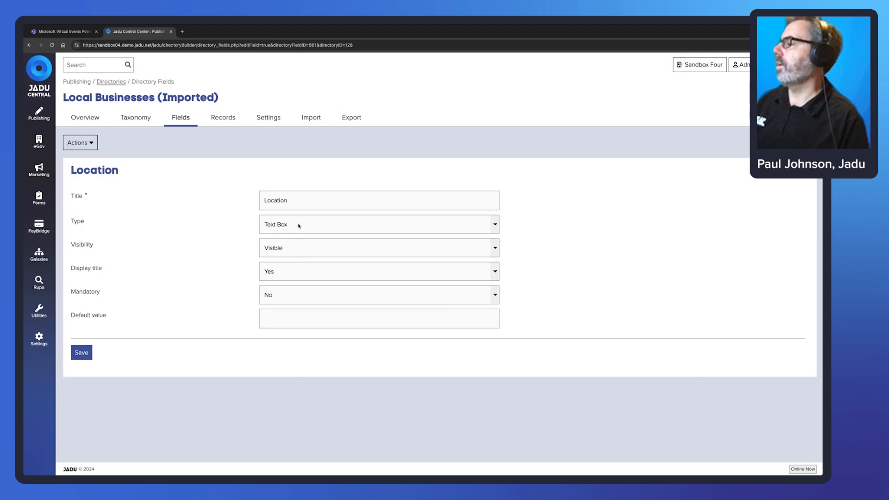
{"action": "left_click", "coordinate": [301, 225]}
{"action": "left_click", "coordinate": [305, 274]}
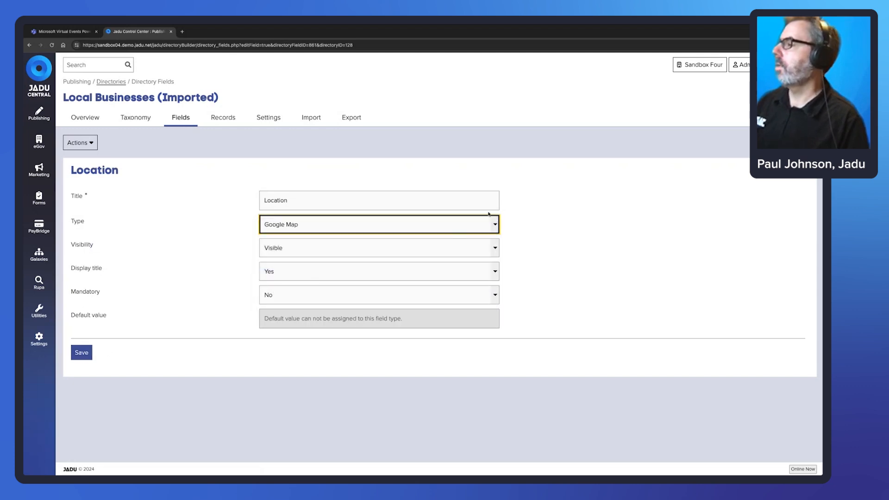
{"action": "left_click", "coordinate": [223, 117]}
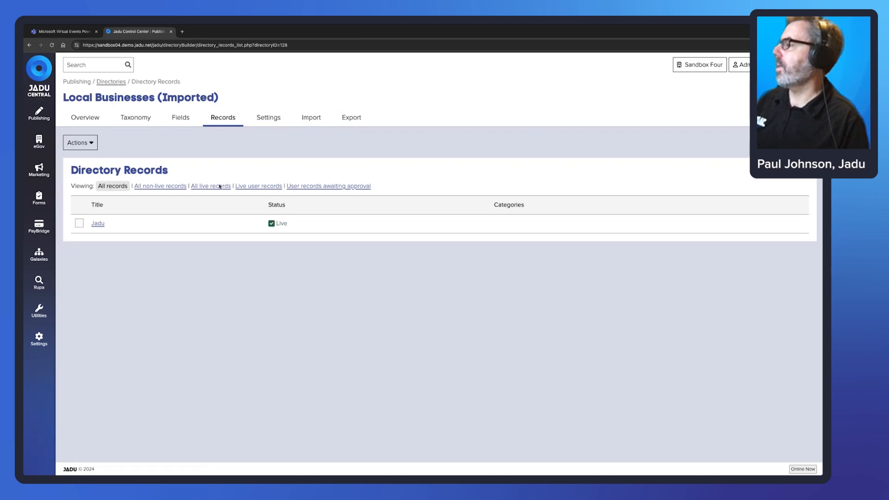
{"action": "left_click", "coordinate": [85, 117]}
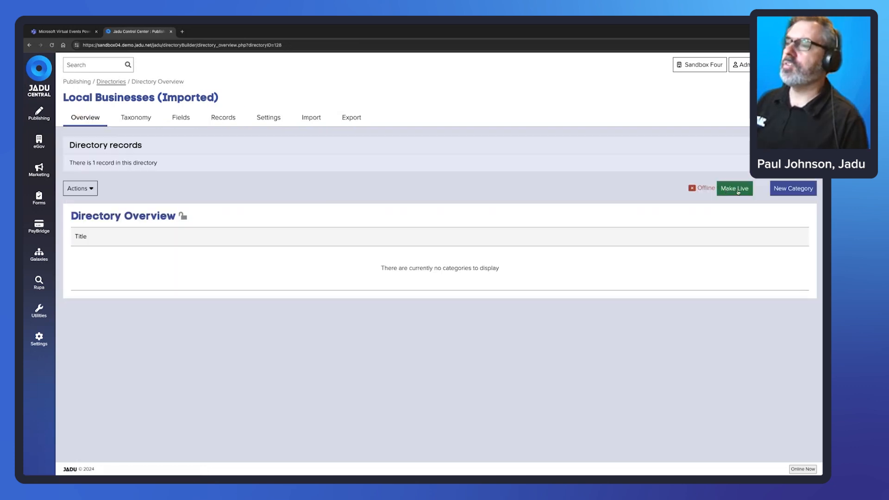
Make the Local Businesses (Imported) directory live and view it on the public site.
{"action": "left_click", "coordinate": [738, 191]}
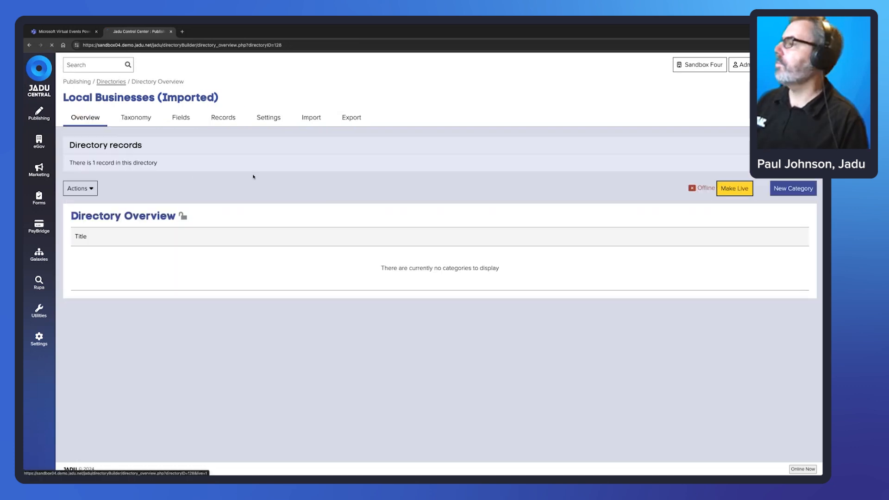
{"action": "left_click", "coordinate": [91, 189]}
{"action": "left_click", "coordinate": [110, 258]}
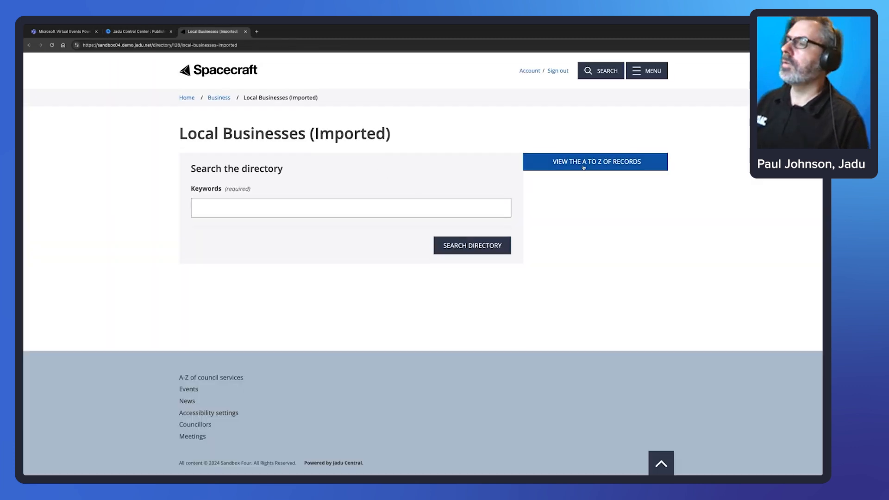
Browse the A to Z under J to open the Jadu record page, then return to admin.
{"action": "left_click", "coordinate": [582, 168]}
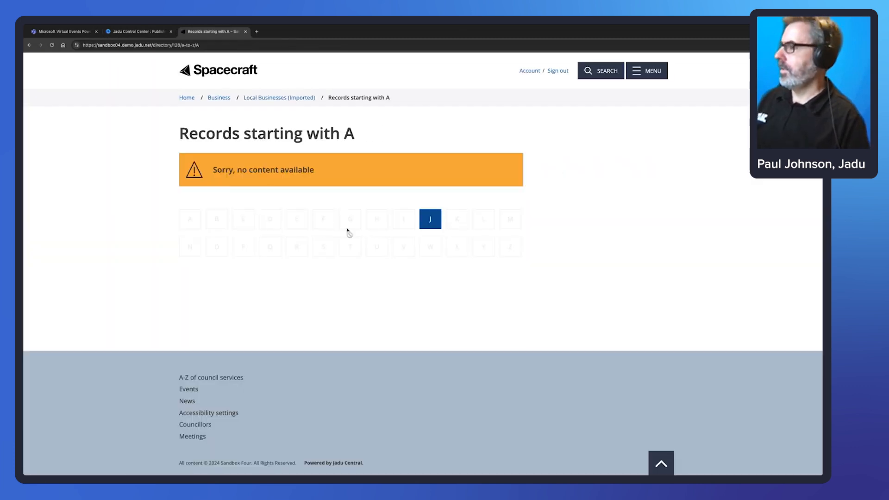
{"action": "left_click", "coordinate": [429, 219]}
{"action": "left_click", "coordinate": [197, 221]}
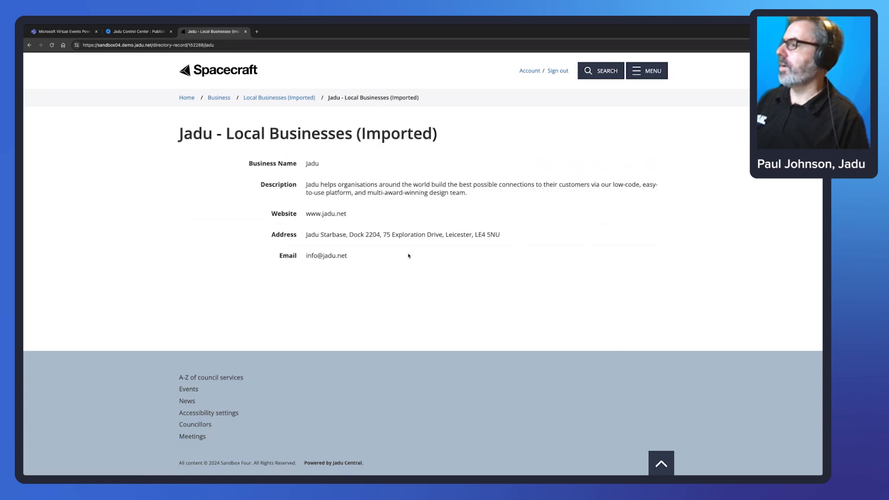
{"action": "left_click", "coordinate": [139, 31]}
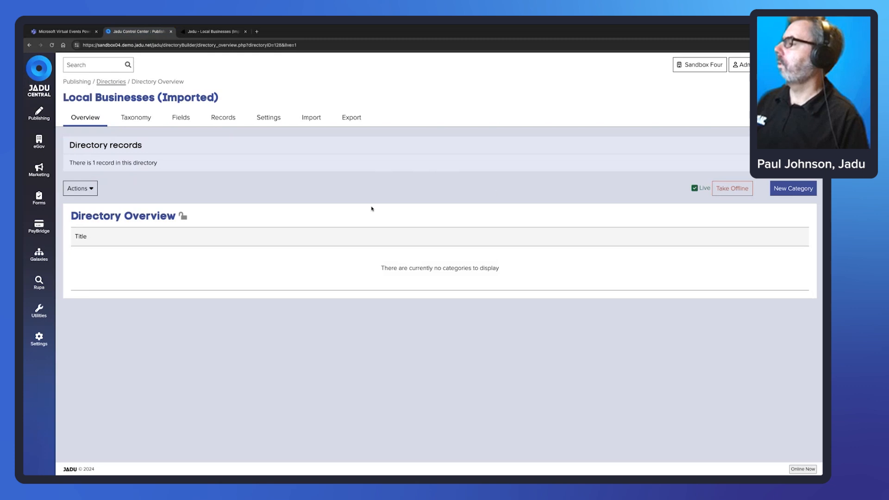
Change the Location field type to Google Map, save it, and check the public Jadu record.
{"action": "left_click", "coordinate": [221, 117]}
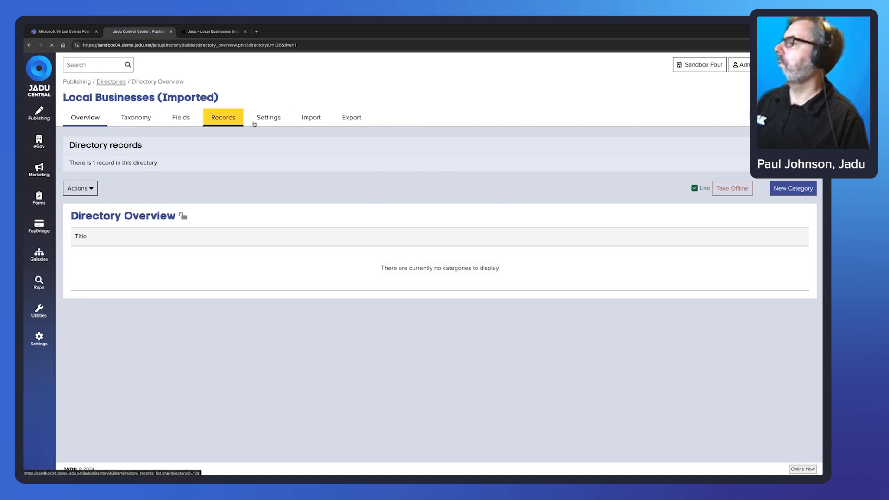
{"action": "left_click", "coordinate": [97, 224]}
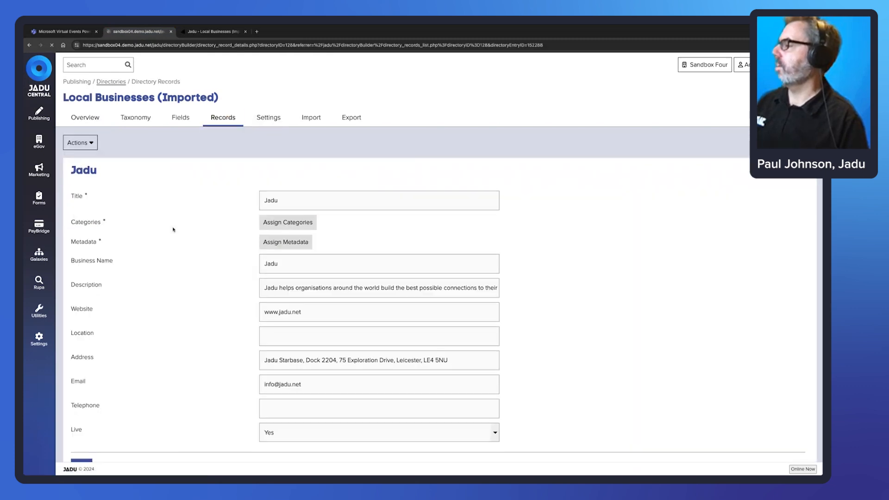
{"action": "left_click", "coordinate": [181, 118]}
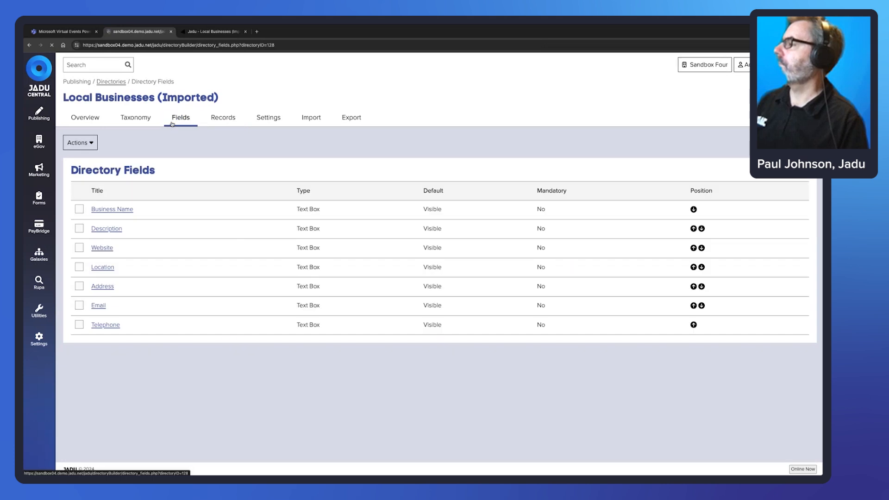
{"action": "left_click", "coordinate": [103, 268]}
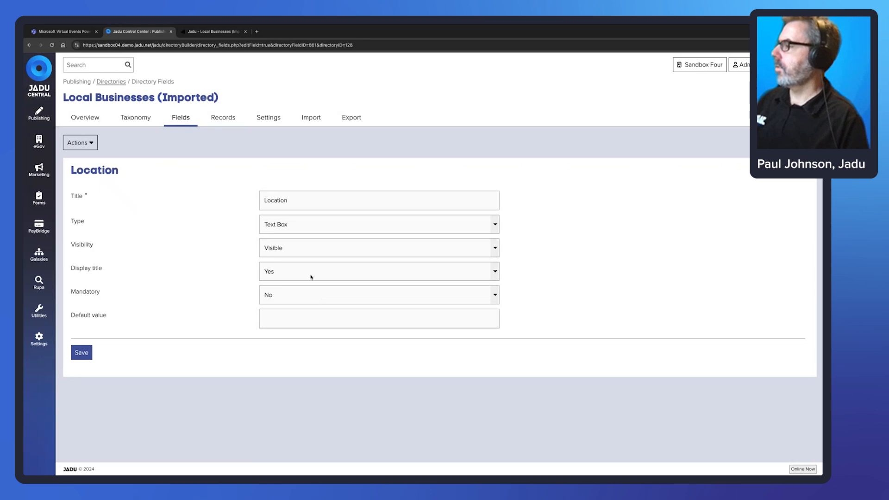
{"action": "left_click", "coordinate": [303, 227]}
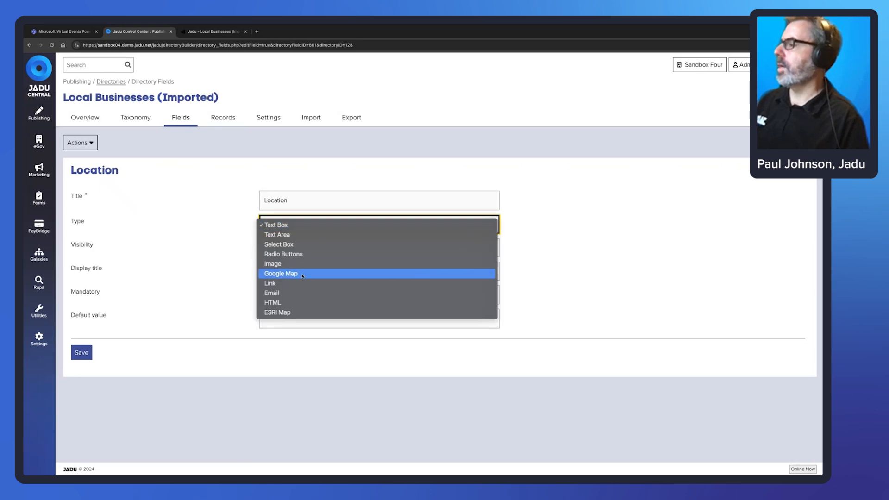
{"action": "left_click", "coordinate": [303, 275]}
{"action": "left_click", "coordinate": [81, 353]}
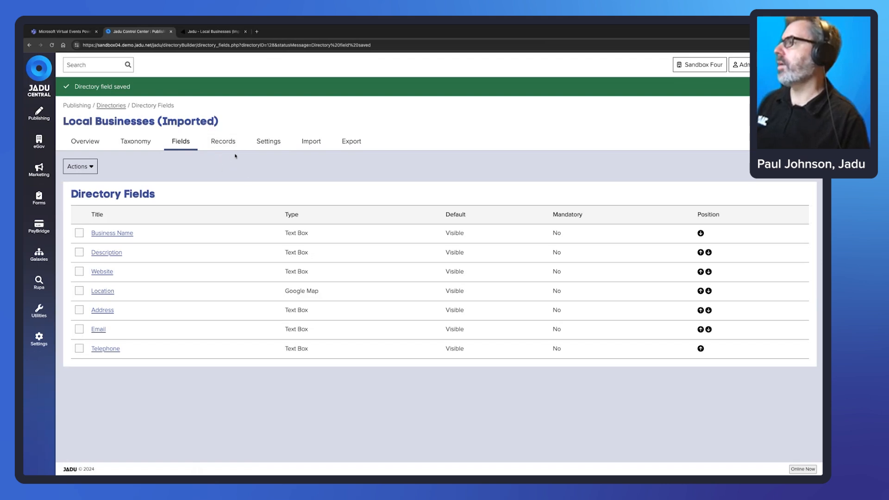
{"action": "left_click", "coordinate": [213, 32]}
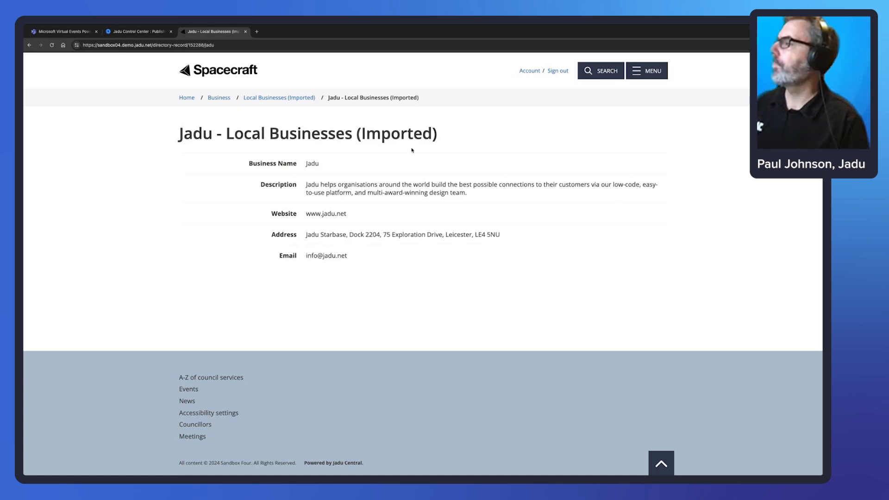
{"action": "key", "text": "ctrl+shift+Tab"}
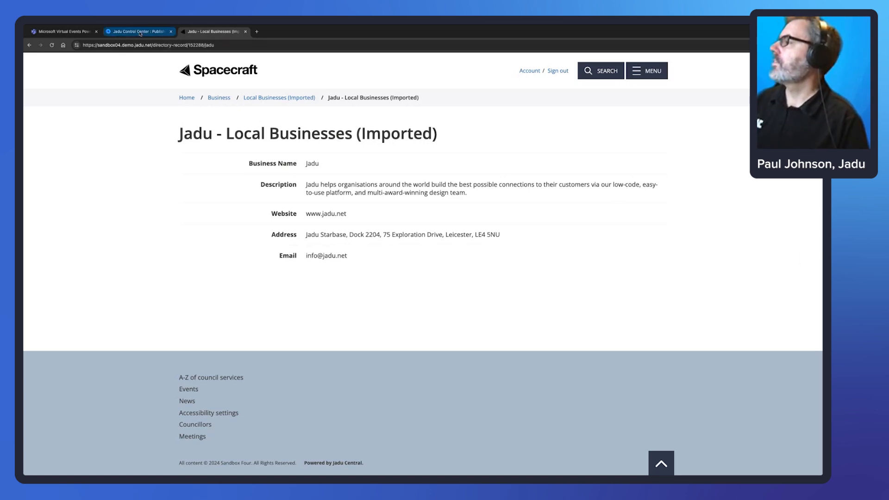
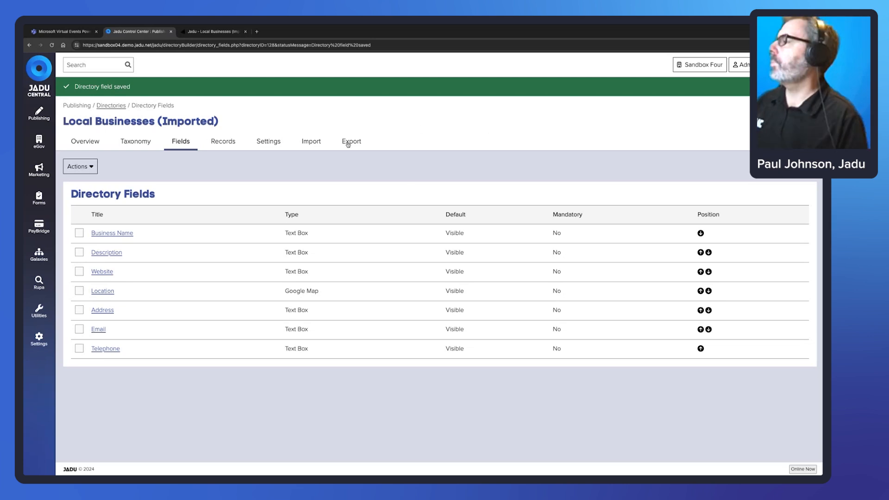
Copy the Jadu record's postcode LE4 5NU and search the Imported directory with it.
{"action": "left_click", "coordinate": [213, 31]}
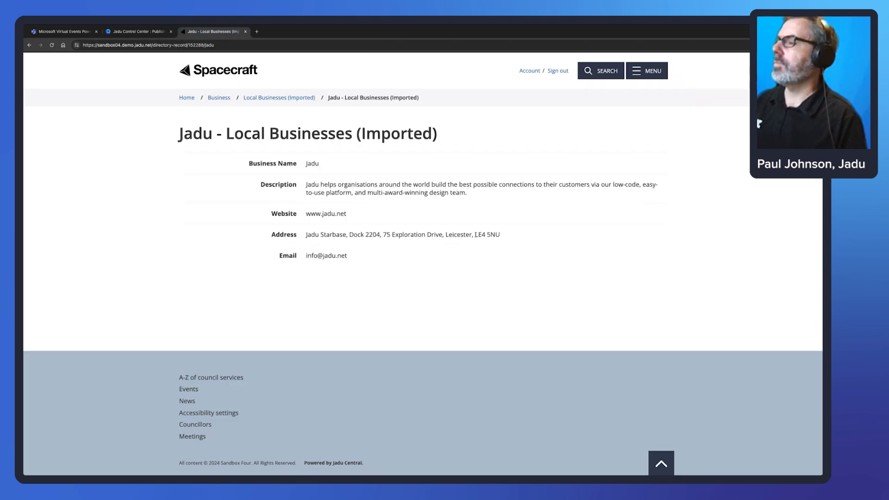
{"action": "left_click_drag", "start_coordinate": [476, 234], "coordinate": [500, 235]}
{"action": "key", "text": "ctrl+c"}
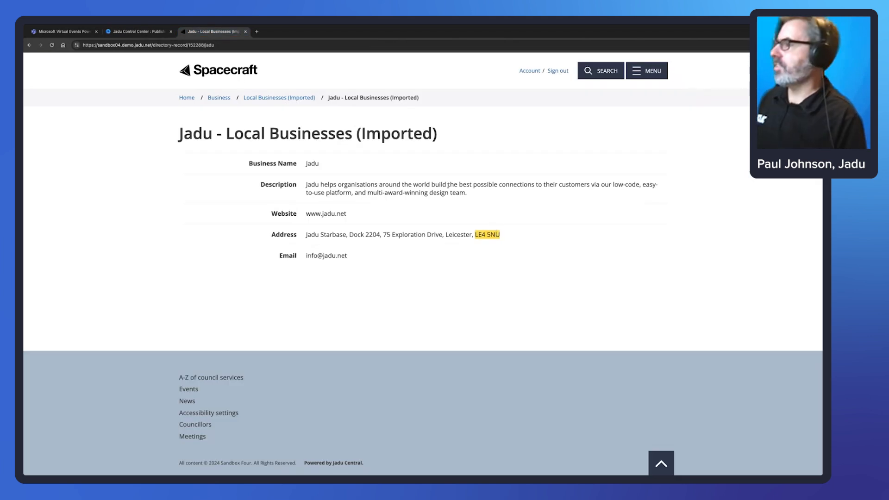
{"action": "left_click", "coordinate": [281, 98]}
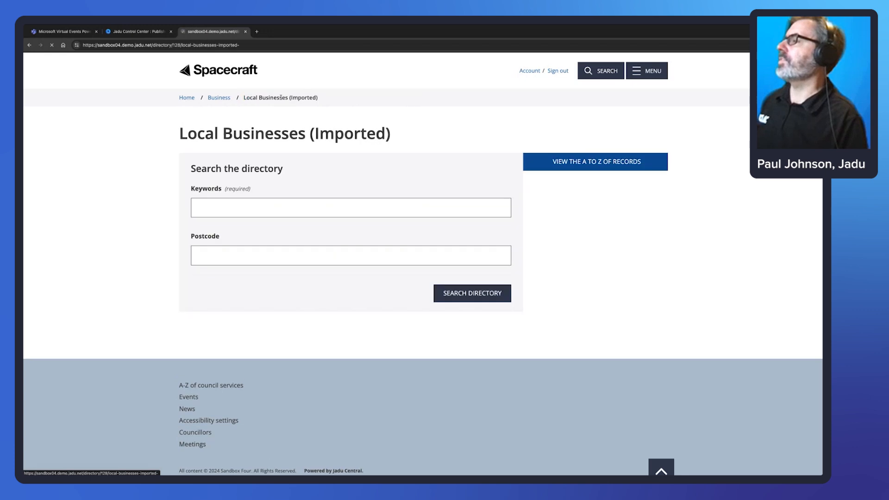
{"action": "left_click", "coordinate": [247, 207]}
{"action": "key", "text": "ctrl+v"}
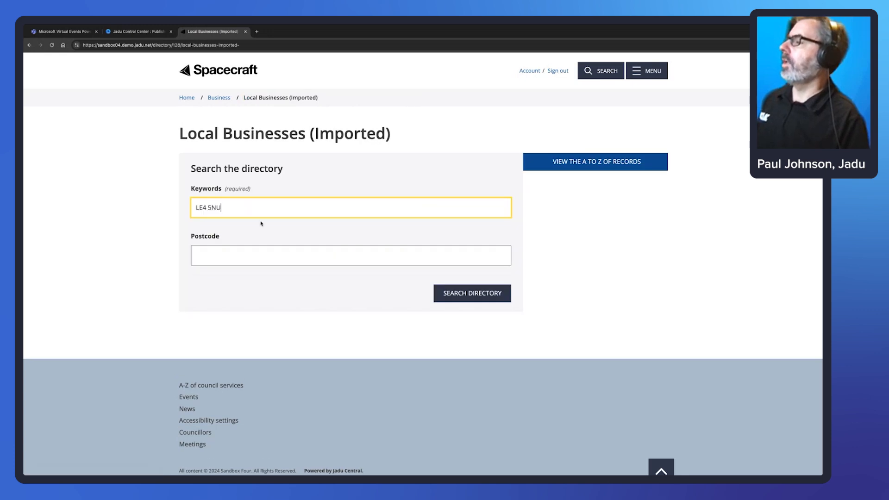
{"action": "left_click", "coordinate": [488, 297]}
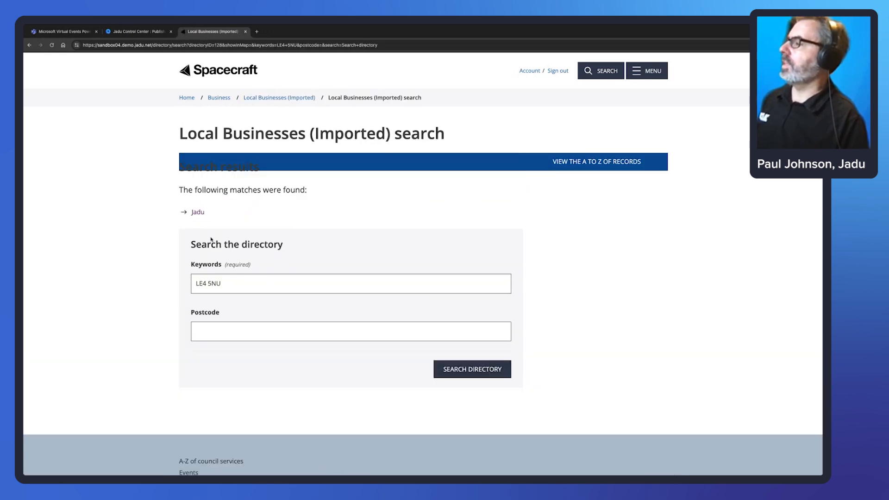
{"action": "left_click", "coordinate": [198, 208]}
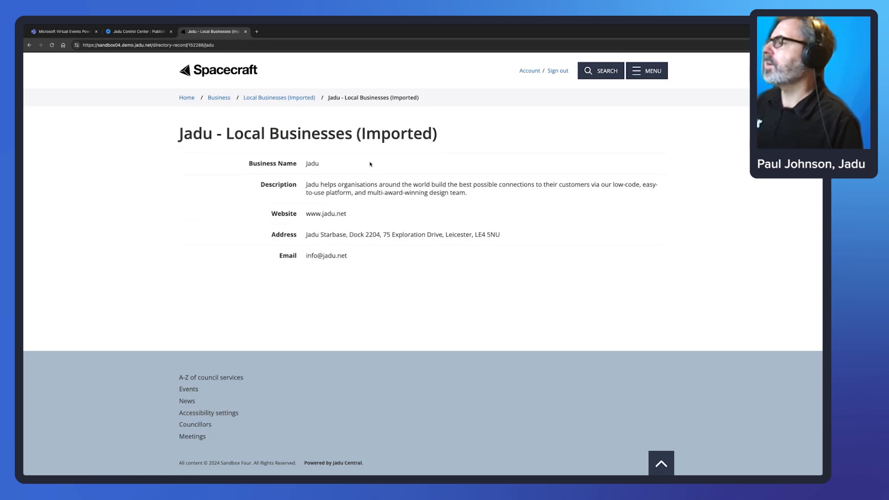
{"action": "left_click", "coordinate": [297, 98]}
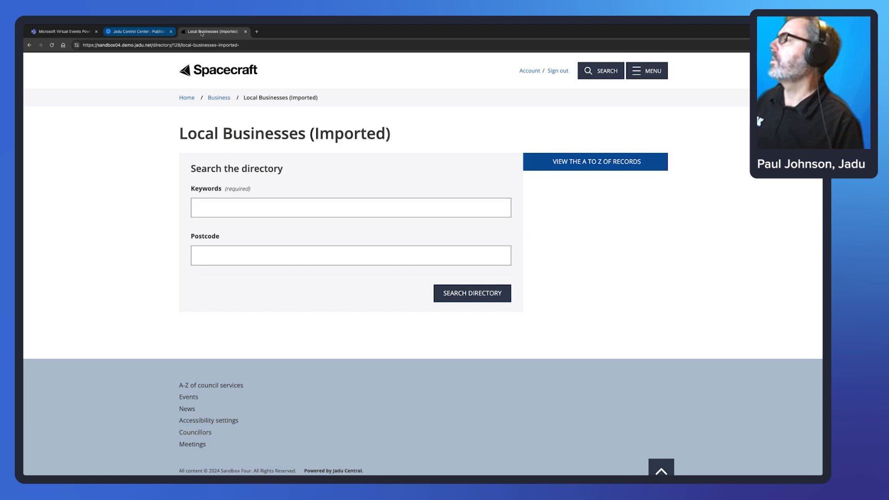
{"action": "left_click", "coordinate": [137, 31]}
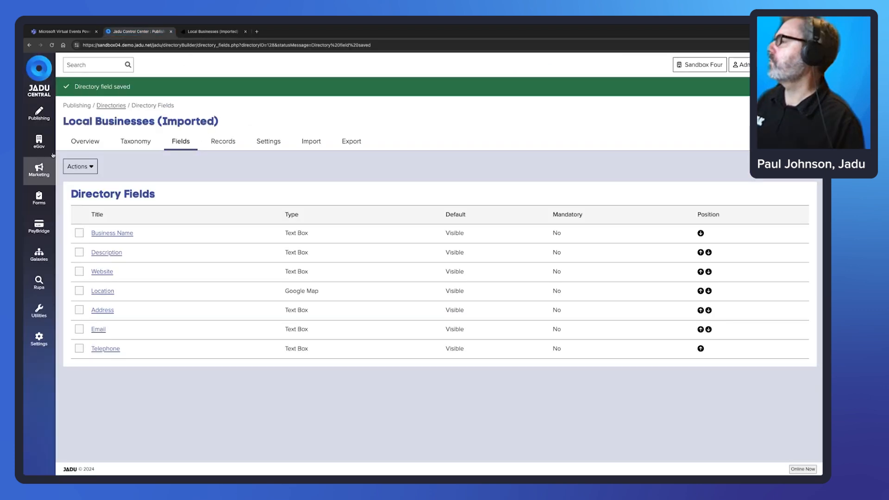
View the Local Businesses directory live and enter LE4 5NU as the keyword.
{"action": "left_click", "coordinate": [111, 106]}
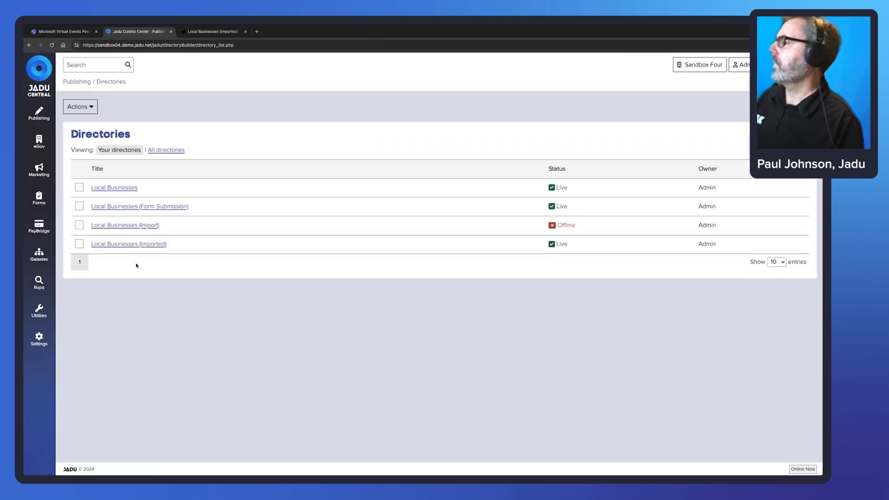
{"action": "left_click", "coordinate": [108, 188]}
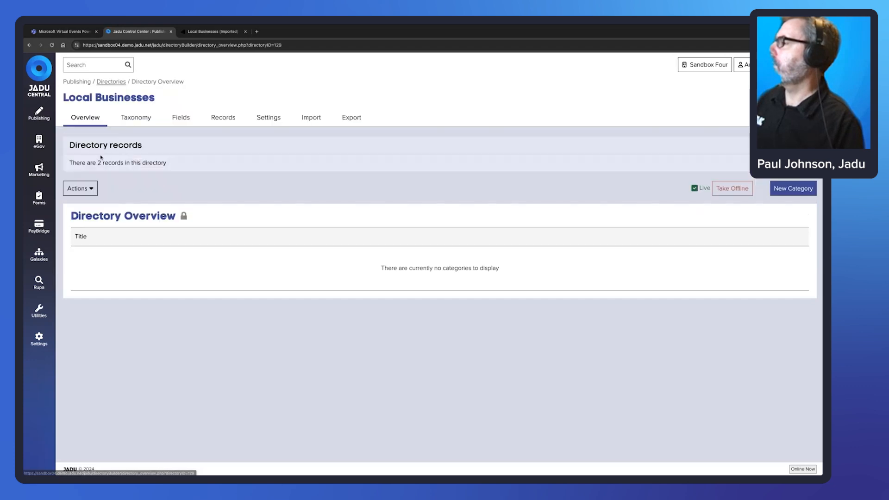
{"action": "left_click", "coordinate": [80, 188]}
{"action": "left_click", "coordinate": [90, 258]}
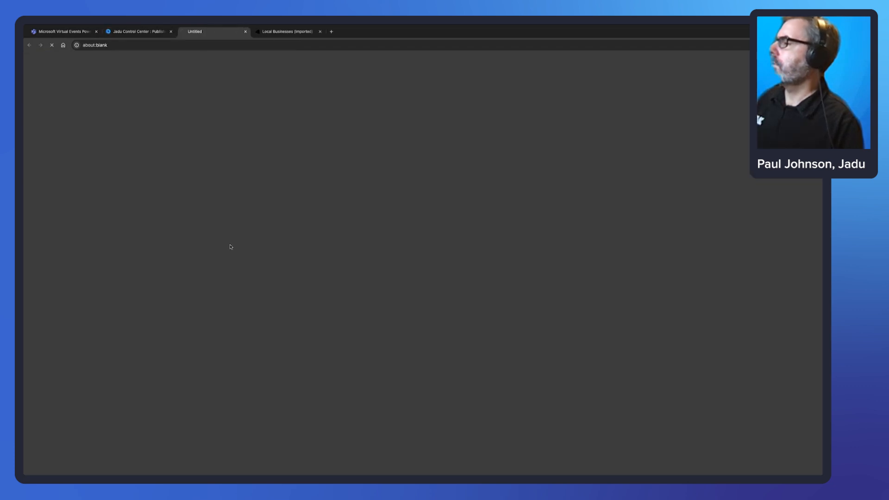
{"action": "left_click", "coordinate": [304, 286]}
{"action": "type", "text": "LE4 5NU"}
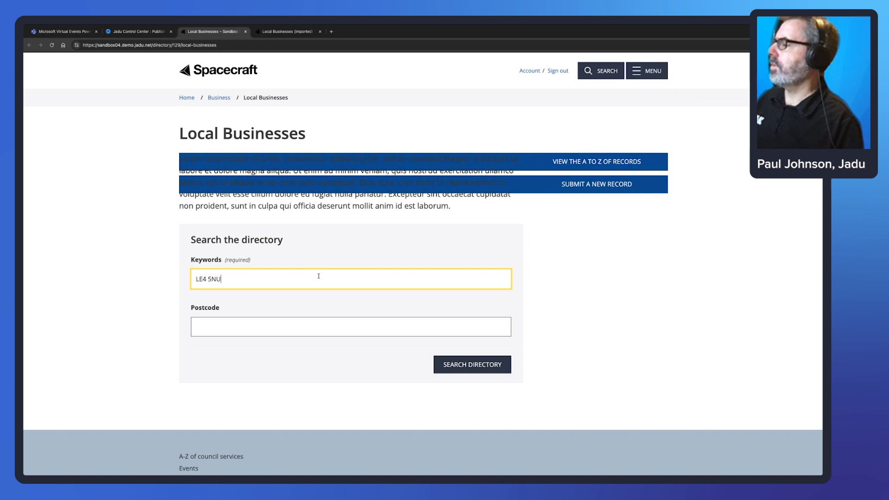
{"action": "left_click", "coordinate": [477, 366]}
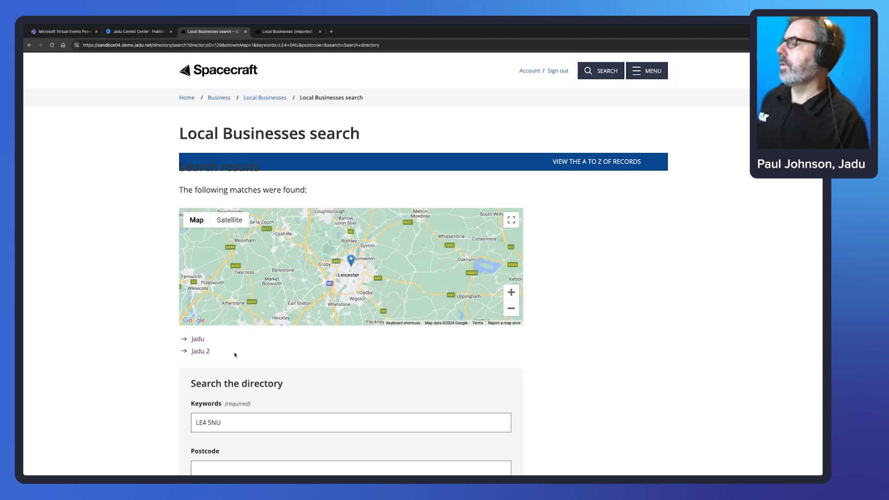
{"action": "scroll", "coordinate": [256, 367], "scroll_direction": "down", "scroll_amount": 2}
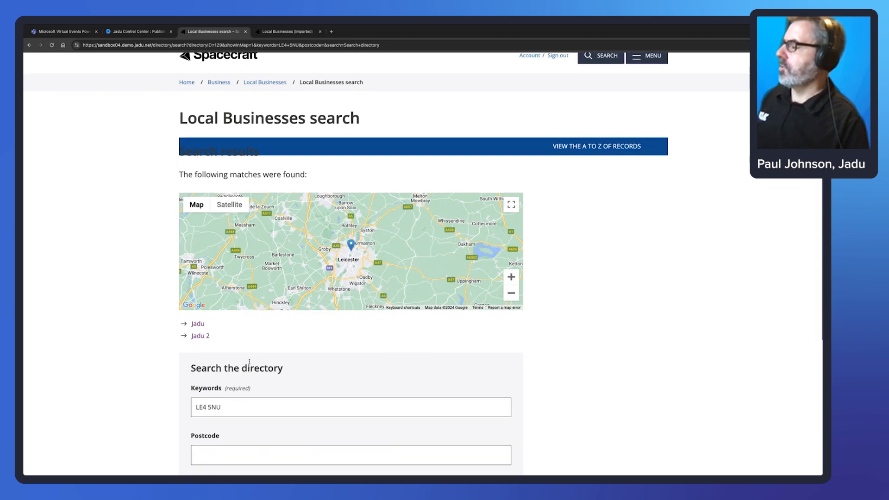
{"action": "left_click", "coordinate": [227, 374]}
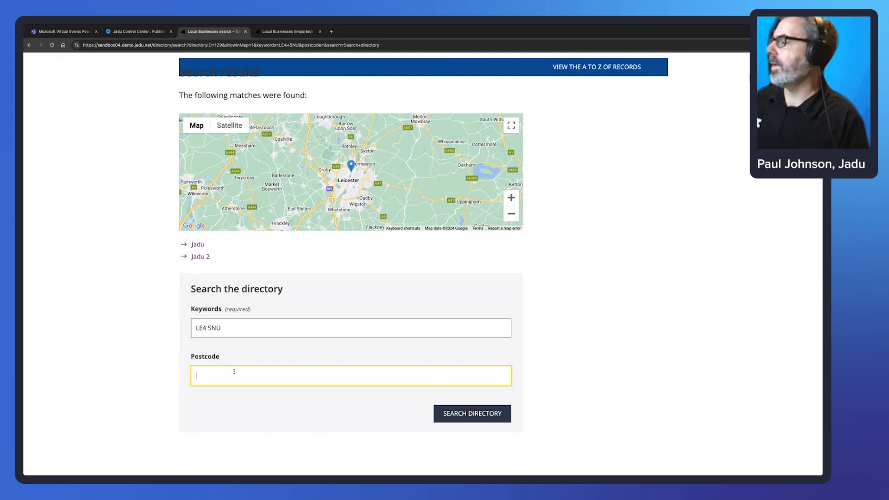
{"action": "left_click_drag", "start_coordinate": [224, 329], "coordinate": [196, 328]}
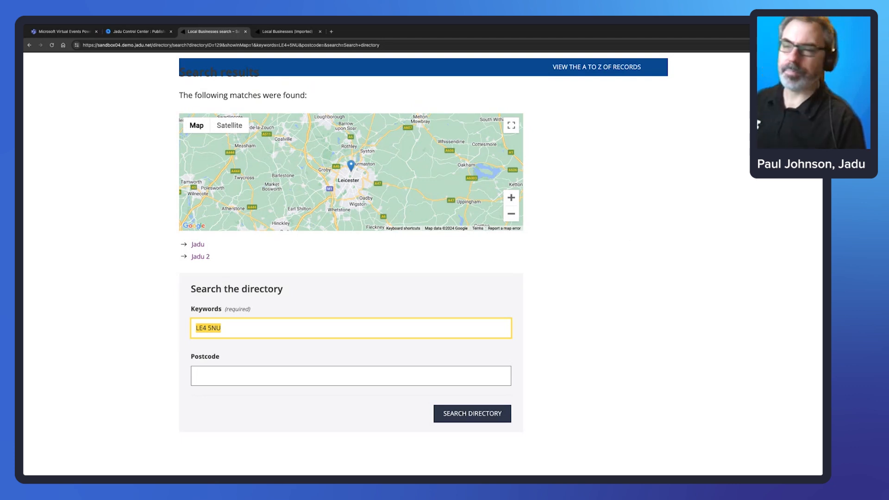
{"action": "scroll", "coordinate": [675, 199], "scroll_direction": "up", "scroll_amount": 3}
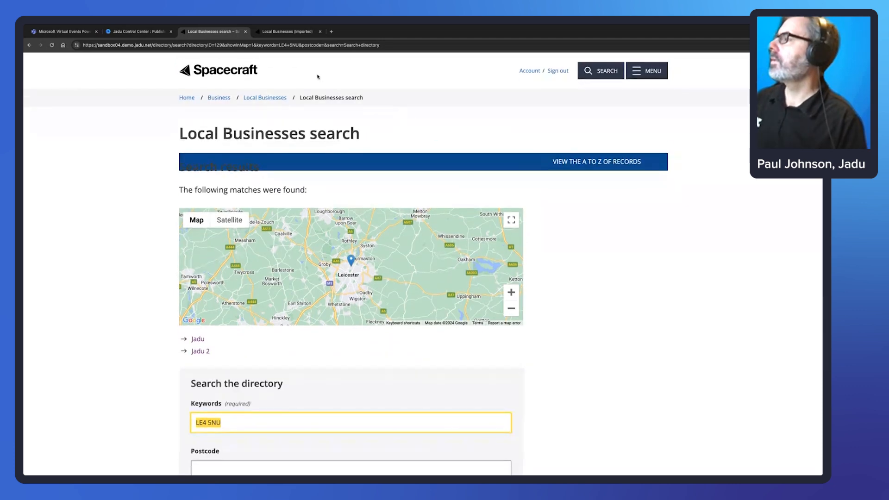
{"action": "left_click", "coordinate": [317, 78]}
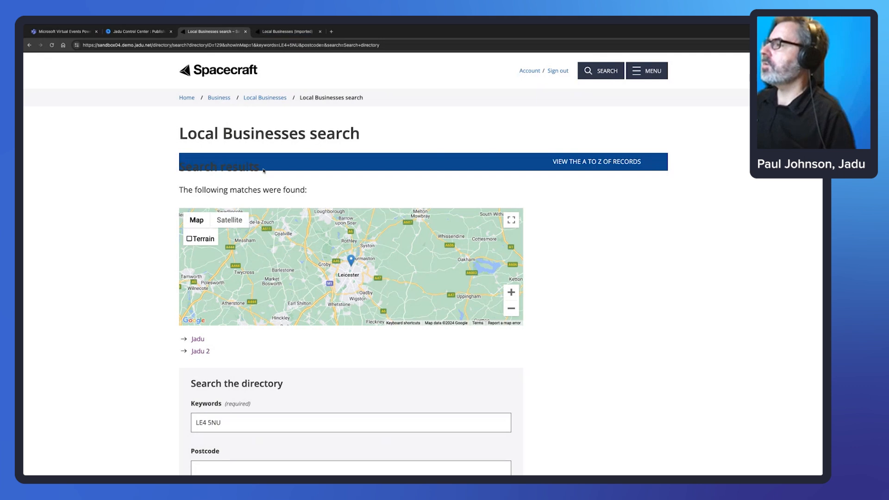
{"action": "left_click", "coordinate": [262, 98]}
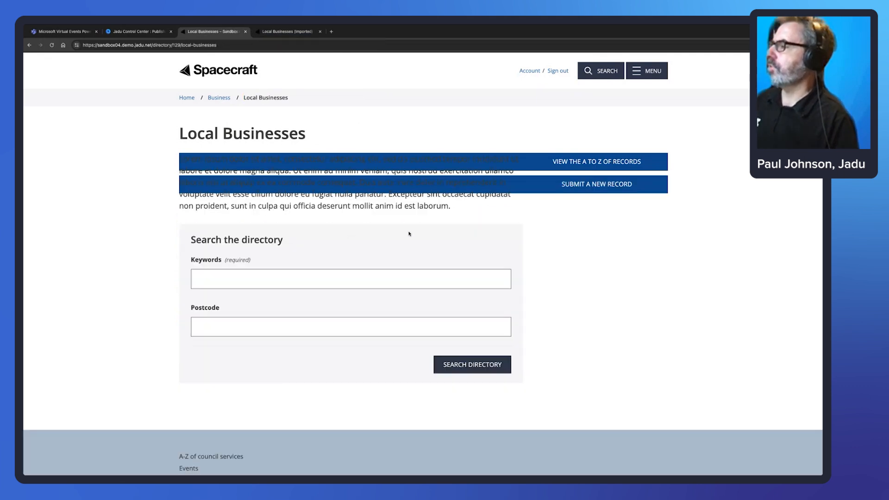
Close the live tab and open Local Businesses (Imported) Taxonomy from the Directories list.
{"action": "left_click", "coordinate": [245, 32]}
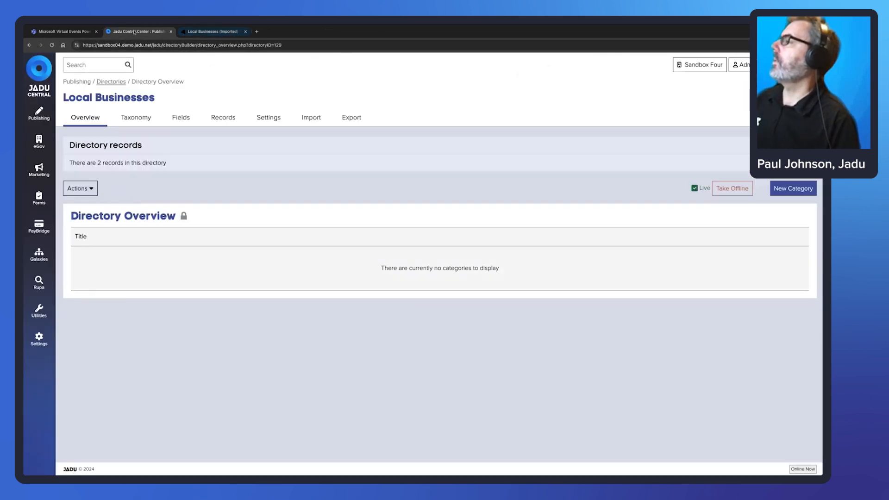
{"action": "left_click", "coordinate": [112, 82]}
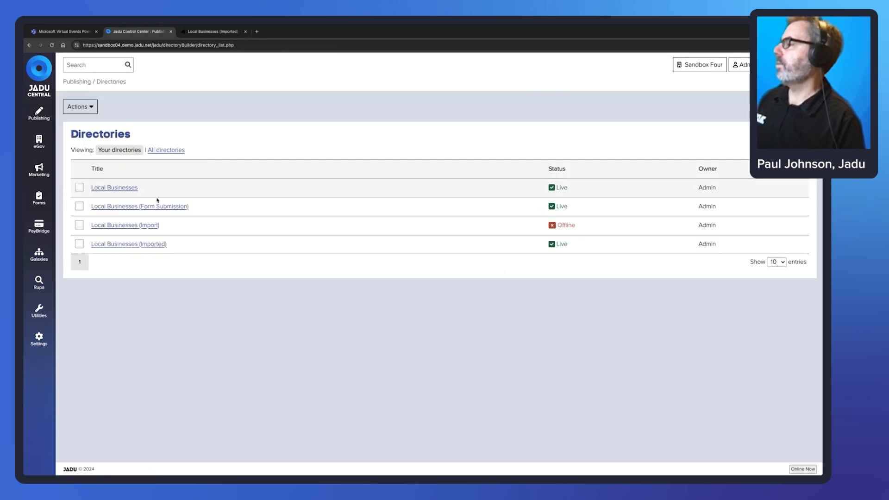
{"action": "left_click", "coordinate": [148, 244]}
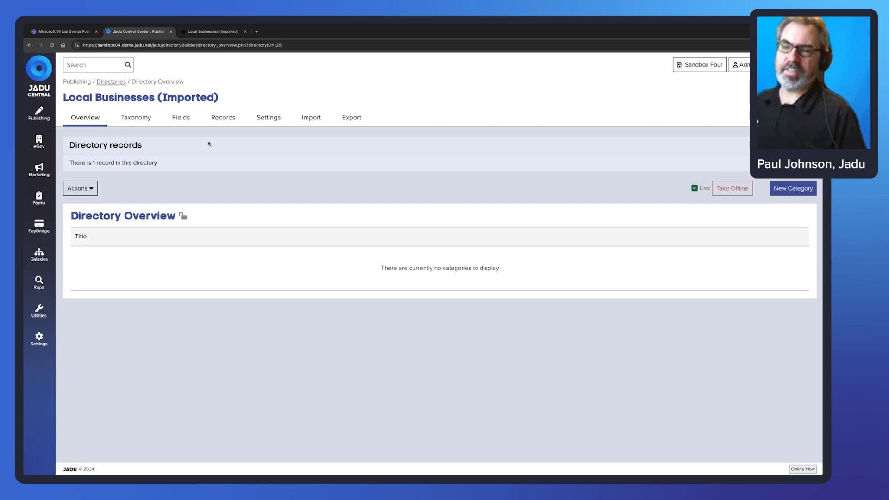
{"action": "left_click", "coordinate": [139, 122]}
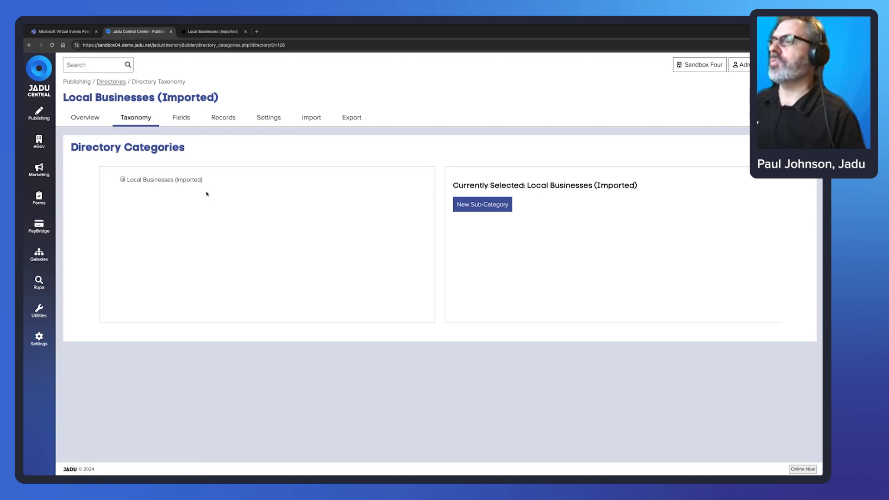
Add Software and Retail categories under Local Businesses (Imported).
{"action": "left_click", "coordinate": [485, 204]}
{"action": "left_click", "coordinate": [608, 242]}
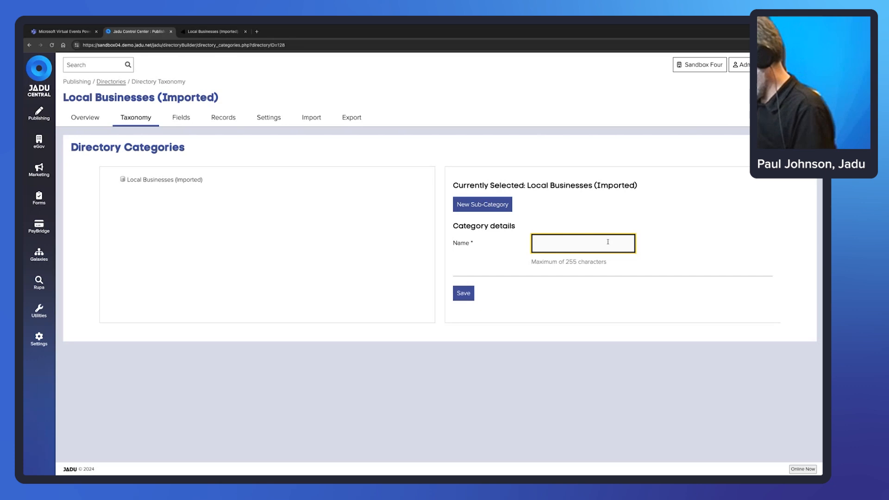
{"action": "type", "text": "Software"}
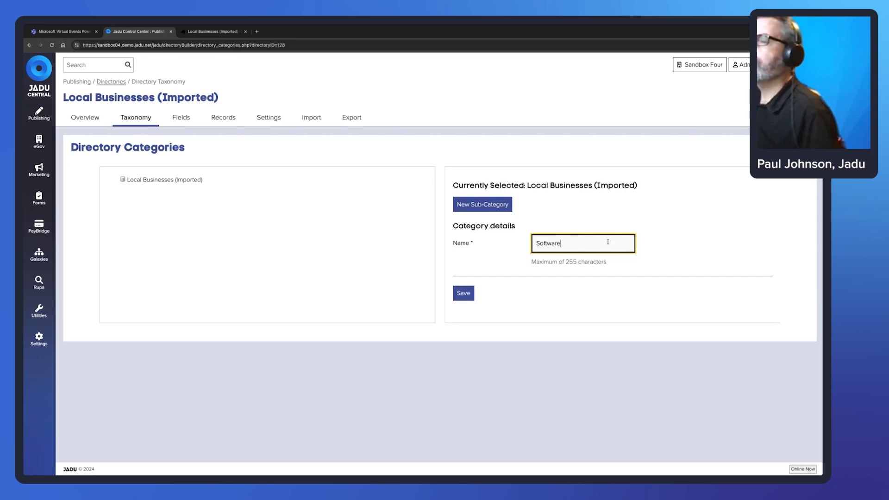
{"action": "left_click", "coordinate": [464, 293]}
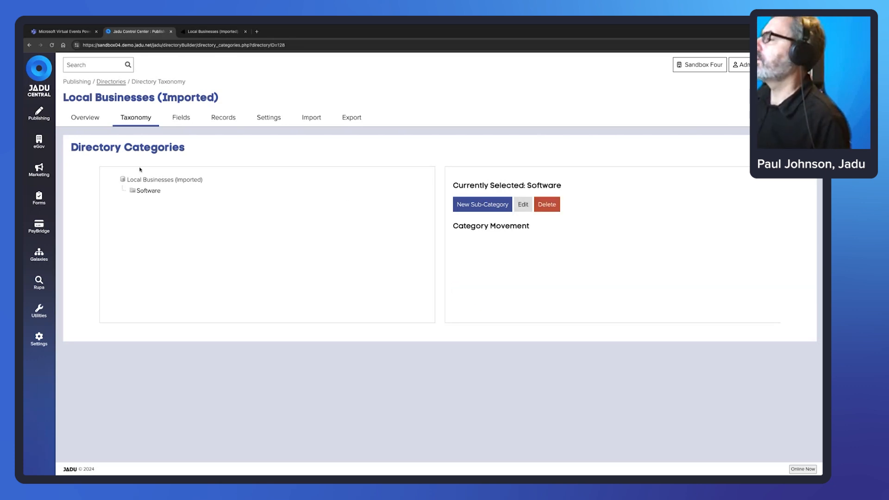
{"action": "left_click", "coordinate": [162, 179]}
{"action": "left_click", "coordinate": [483, 204]}
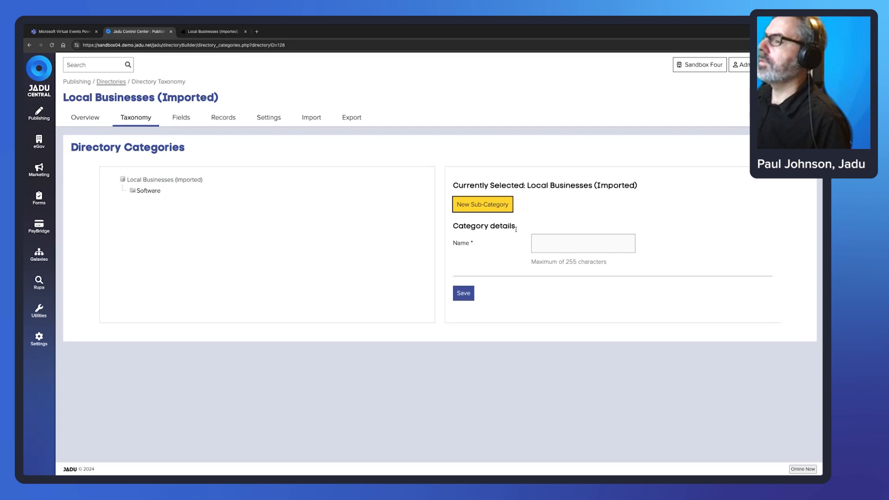
{"action": "left_click", "coordinate": [556, 244]}
{"action": "type", "text": "Retail"}
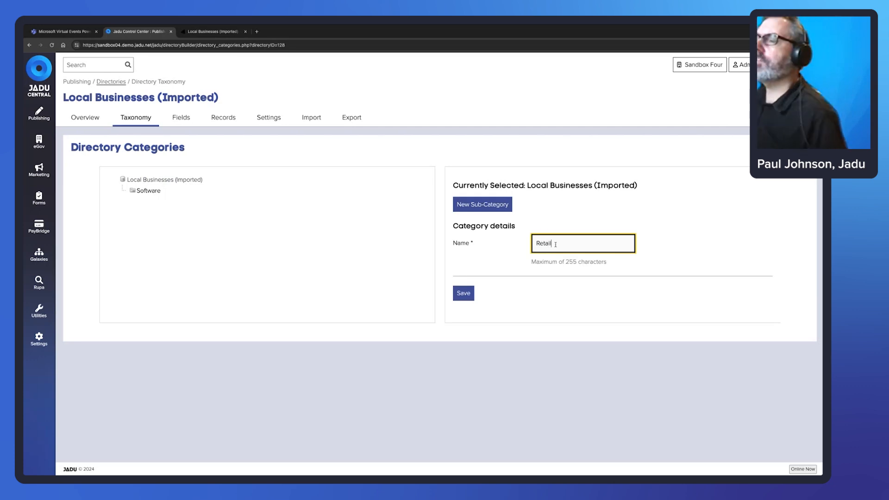
{"action": "left_click", "coordinate": [464, 294]}
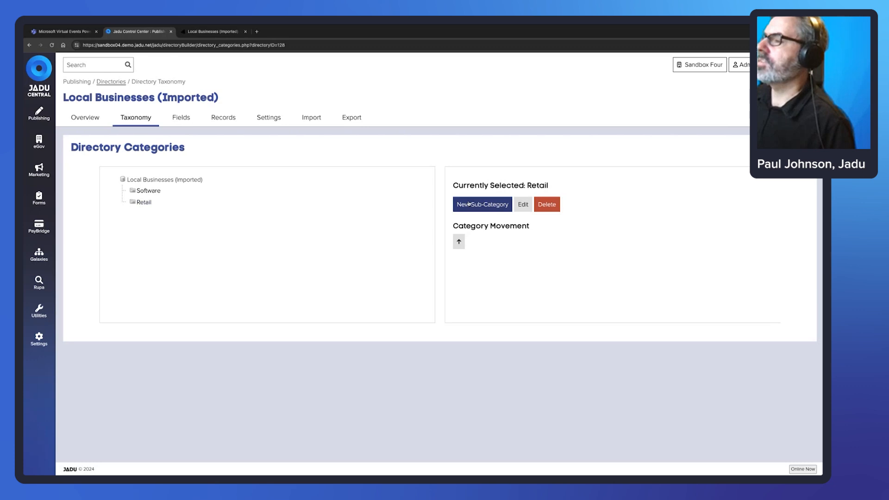
Add a Toys sub-category under Retail and return to the public directory page.
{"action": "left_click", "coordinate": [483, 204]}
{"action": "left_click", "coordinate": [553, 243]}
{"action": "type", "text": "T"}
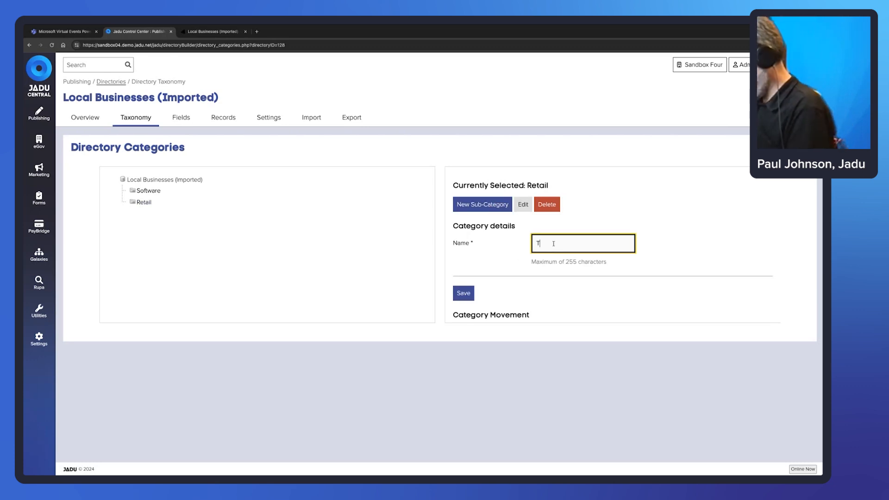
{"action": "type", "text": "oys"}
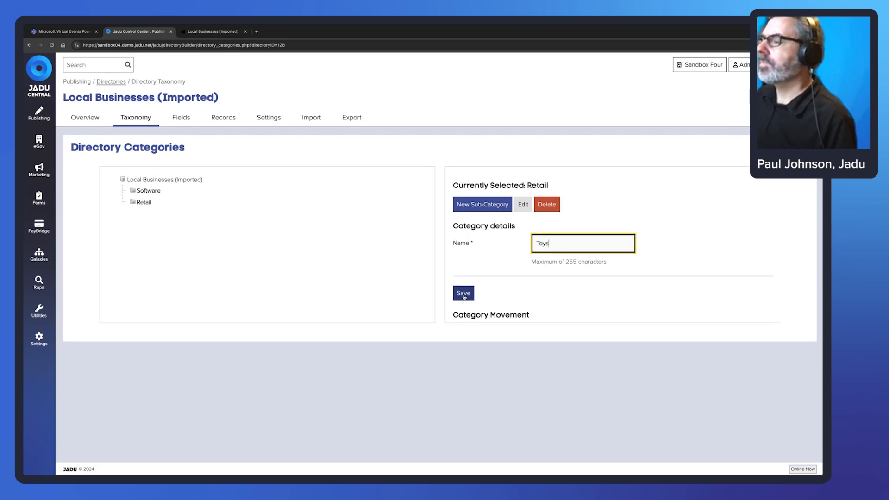
{"action": "left_click", "coordinate": [464, 294]}
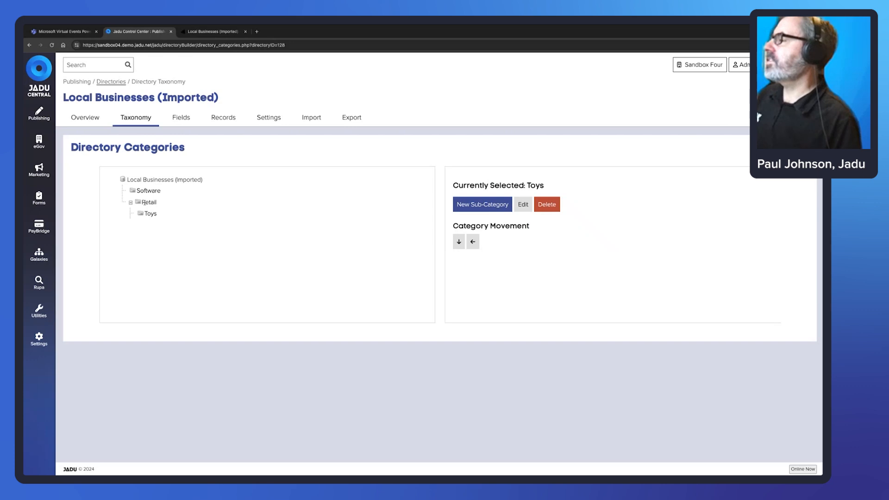
{"action": "left_click", "coordinate": [213, 31]}
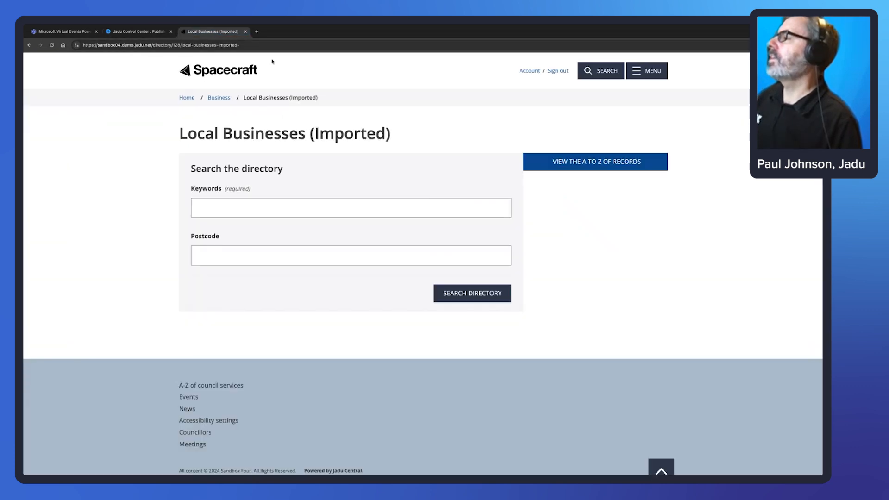
Reload the public directory and check the Retail and Software category pages.
{"action": "left_click", "coordinate": [270, 46]}
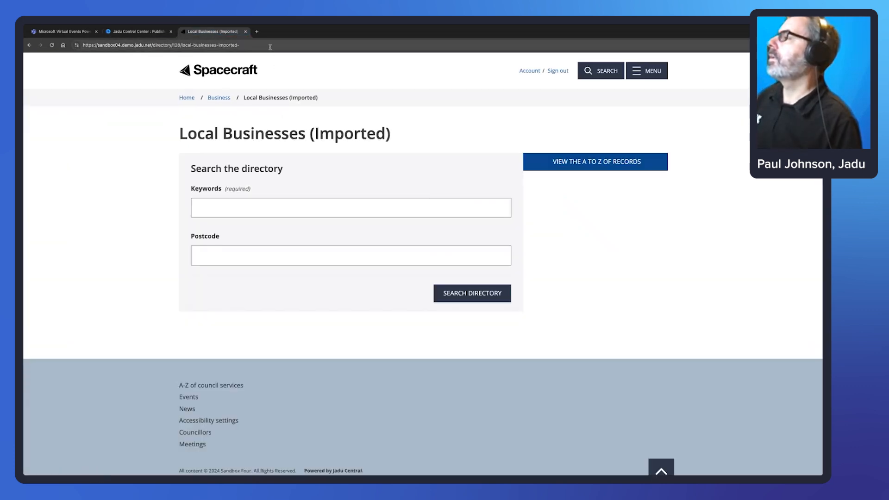
{"action": "key", "text": "Return"}
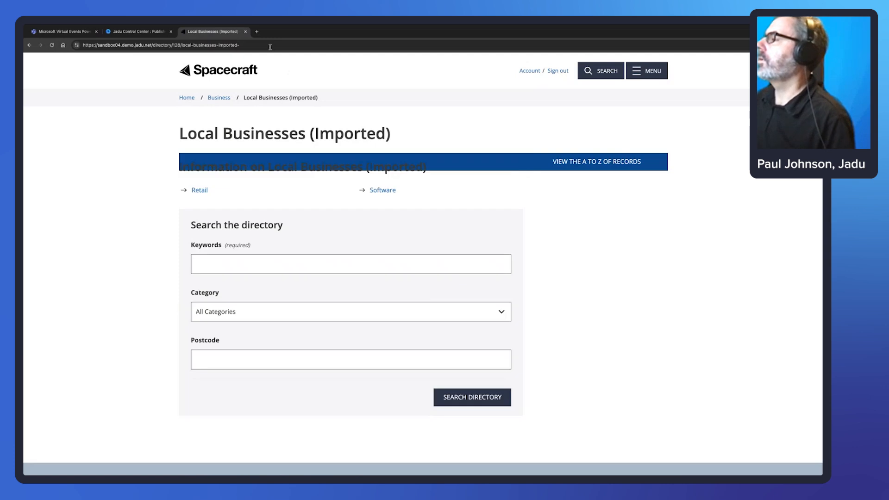
{"action": "left_click", "coordinate": [199, 190]}
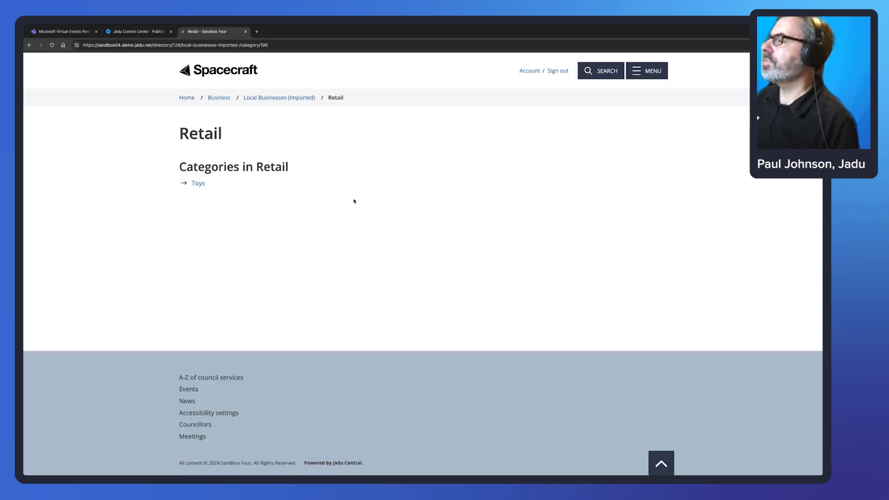
{"action": "left_click", "coordinate": [29, 45]}
{"action": "left_click", "coordinate": [382, 190]}
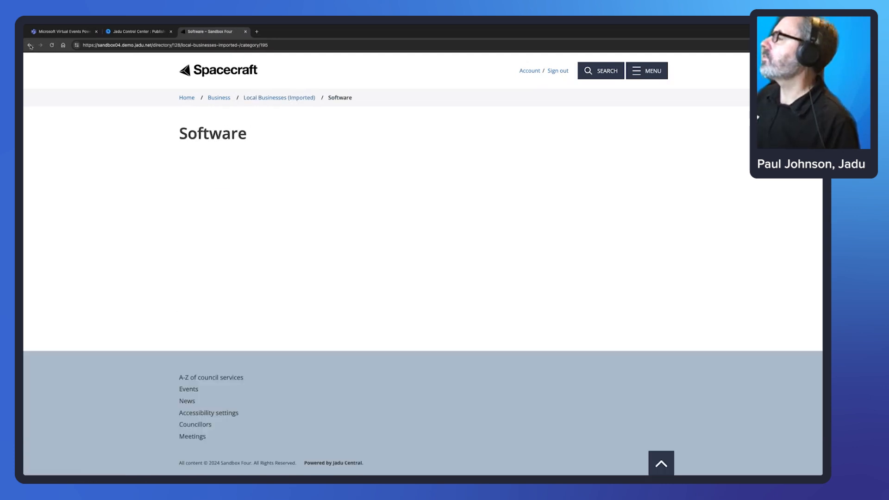
{"action": "left_click", "coordinate": [29, 45]}
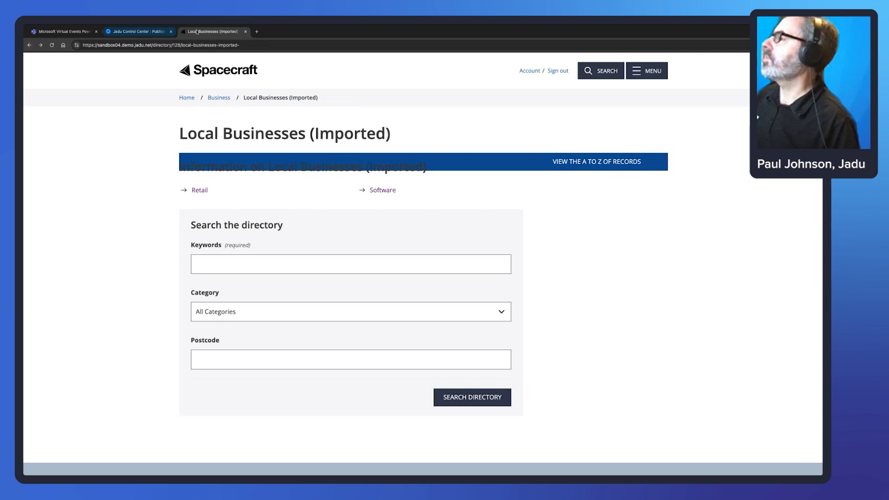
Add Software from Local Businesses (Imported) to the Jadu record's categories and apply it.
{"action": "left_click", "coordinate": [137, 32]}
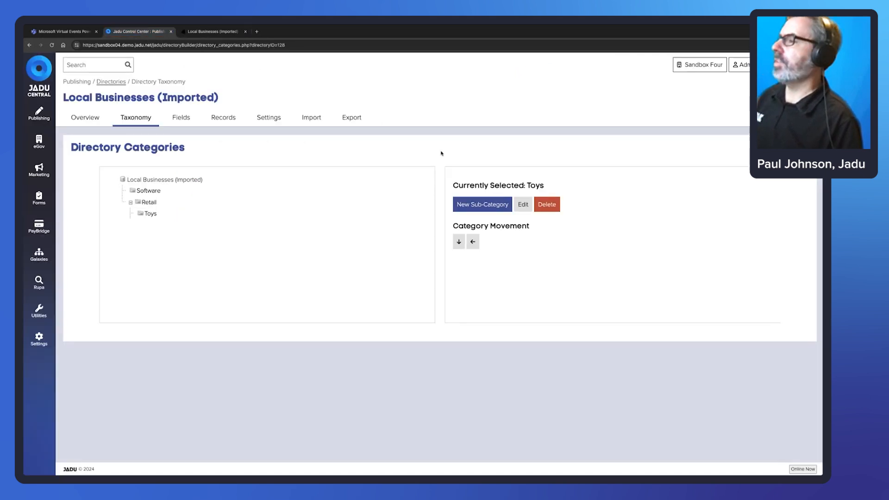
{"action": "left_click", "coordinate": [224, 119]}
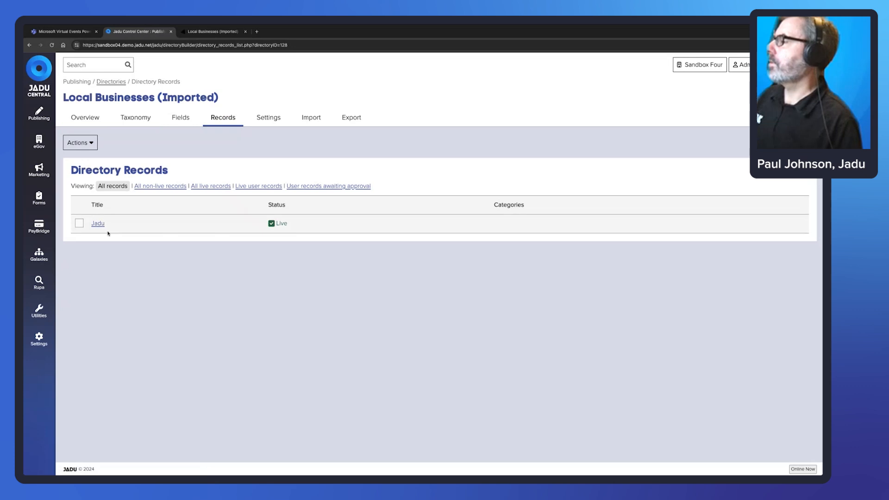
{"action": "left_click", "coordinate": [98, 223]}
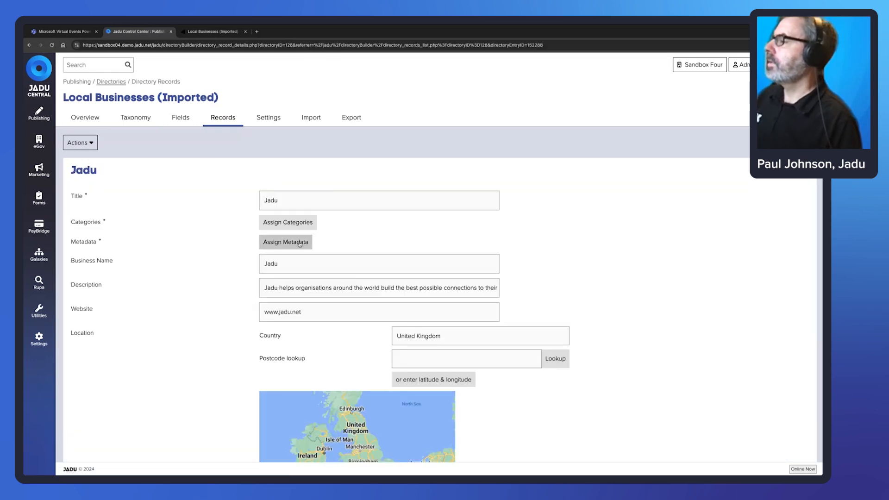
{"action": "left_click", "coordinate": [288, 222]}
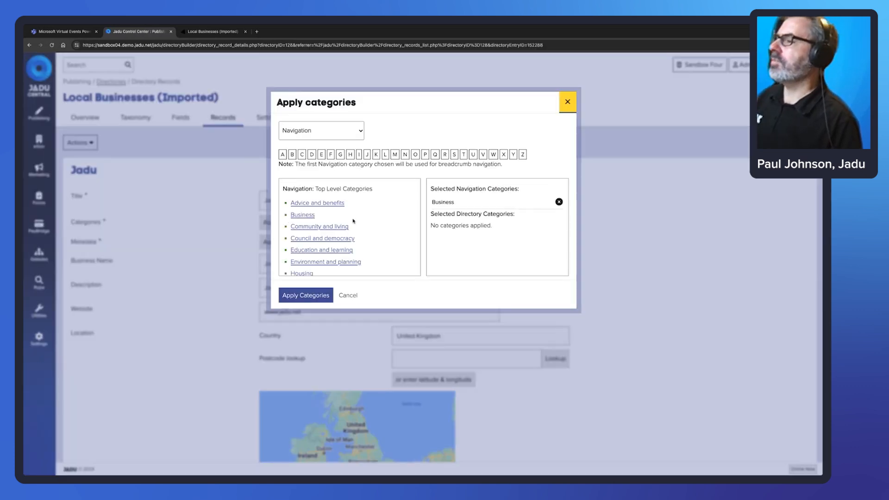
{"action": "left_click_drag", "start_coordinate": [430, 189], "coordinate": [514, 207]}
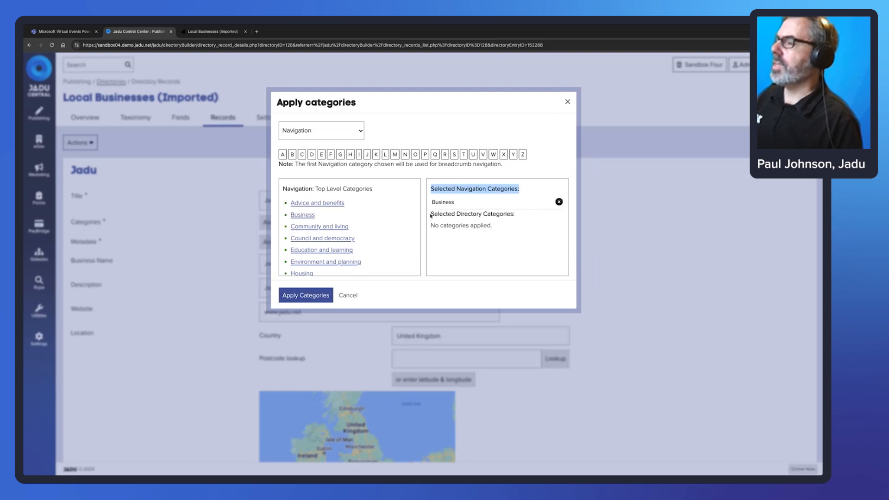
{"action": "left_click_drag", "start_coordinate": [432, 214], "coordinate": [514, 214]}
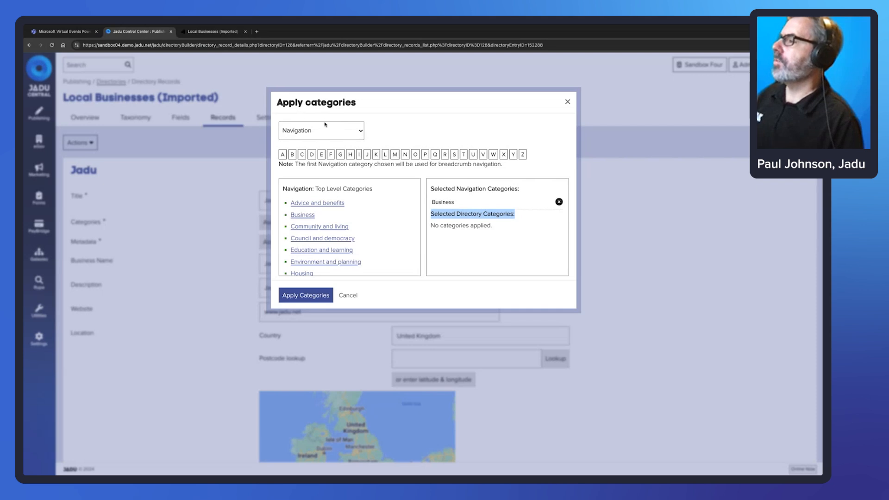
{"action": "left_click", "coordinate": [361, 134]}
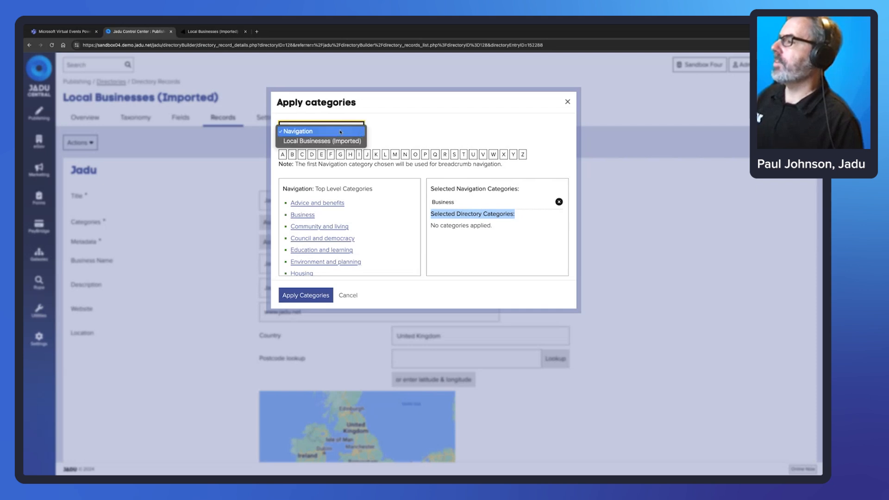
{"action": "left_click", "coordinate": [310, 141]}
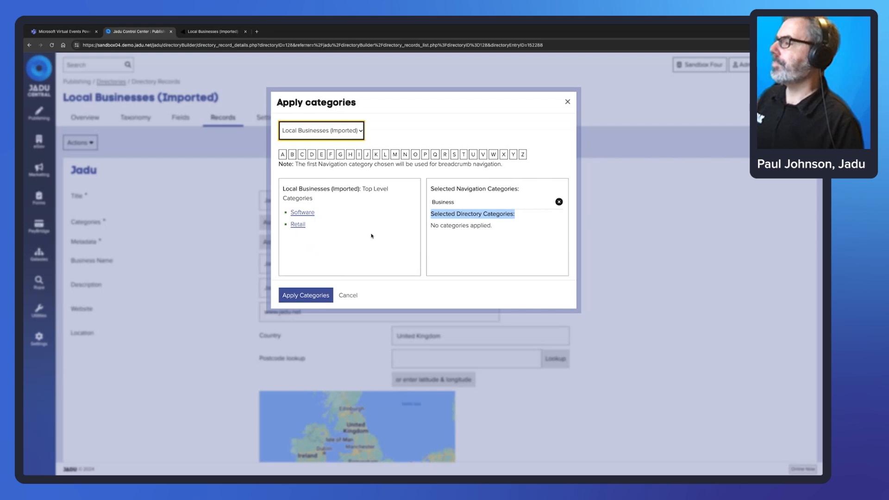
{"action": "left_click", "coordinate": [303, 214]}
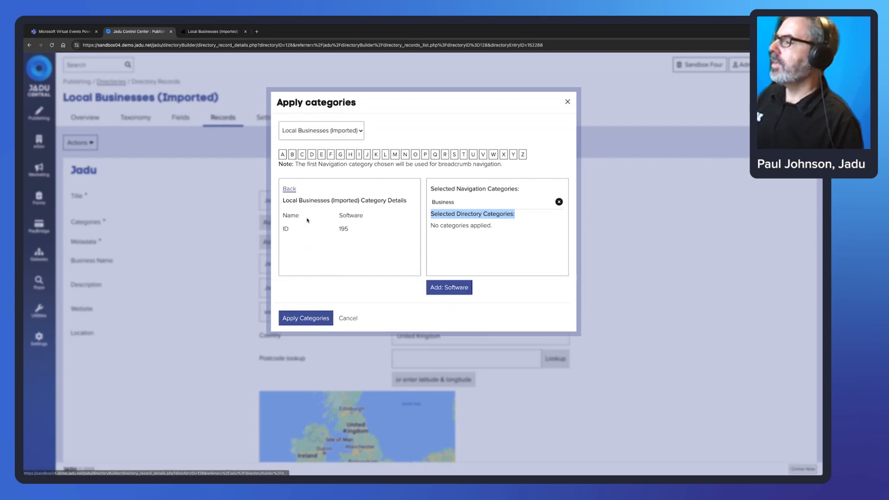
{"action": "left_click", "coordinate": [449, 287]}
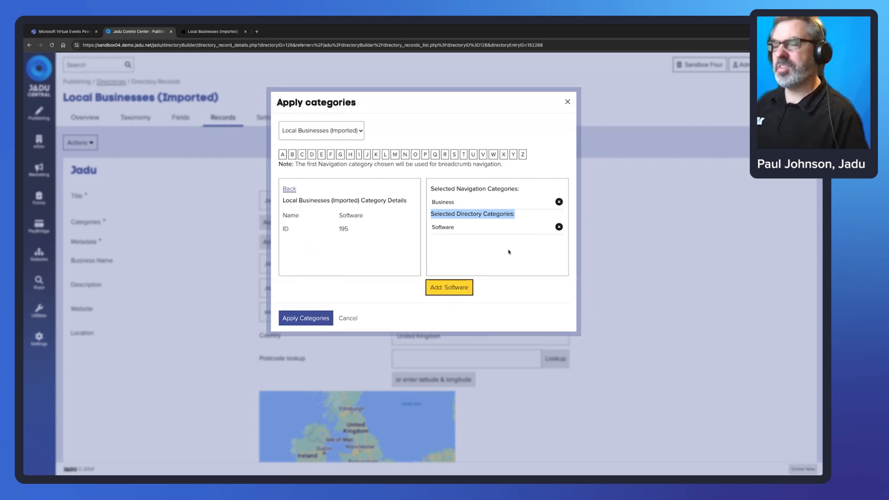
{"action": "left_click", "coordinate": [307, 322]}
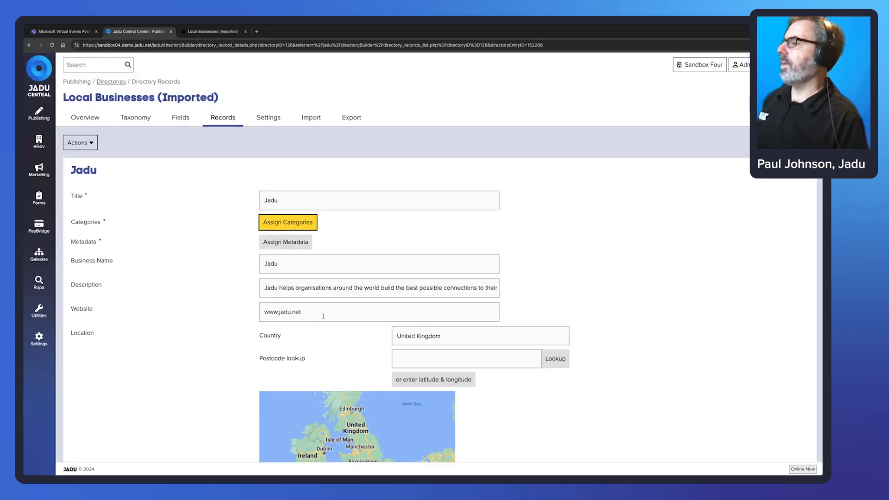
Save the Jadu record and check the public Software category page.
{"action": "scroll", "coordinate": [278, 394], "scroll_direction": "down", "scroll_amount": 5}
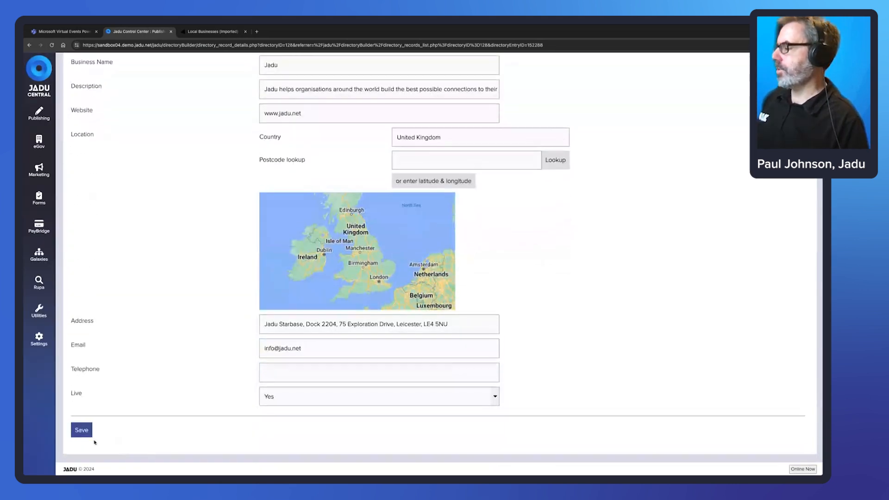
{"action": "left_click", "coordinate": [85, 432]}
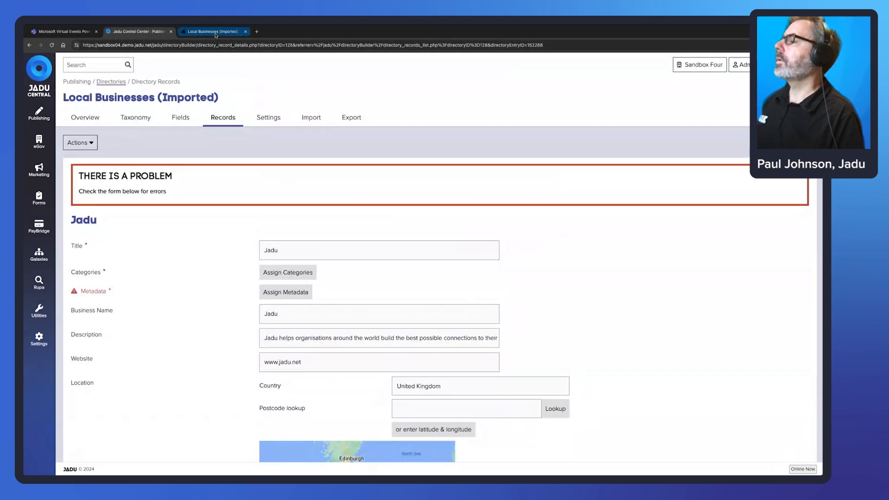
{"action": "left_click", "coordinate": [212, 32]}
{"action": "left_click", "coordinate": [382, 191]}
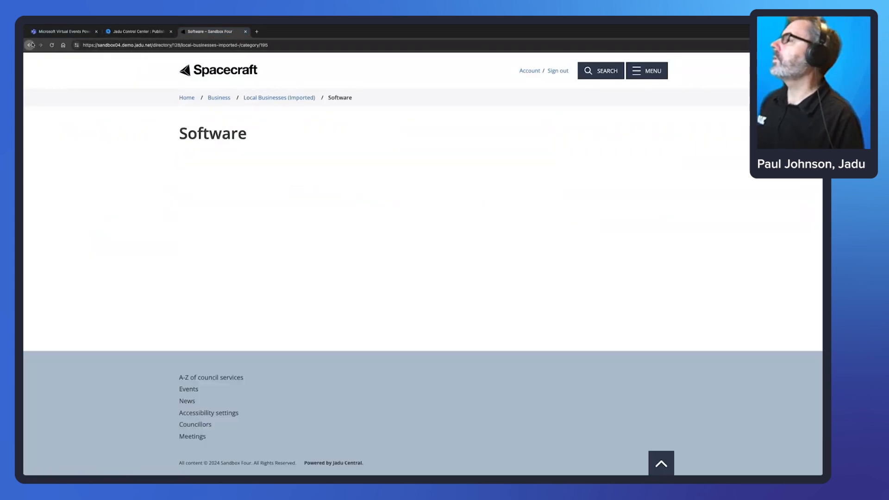
{"action": "left_click", "coordinate": [29, 45]}
{"action": "left_click", "coordinate": [393, 191]}
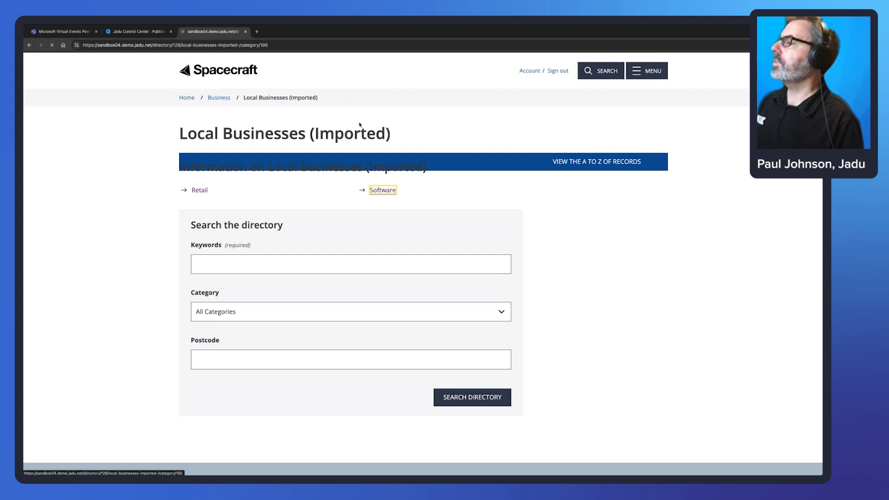
{"action": "left_click", "coordinate": [130, 32]}
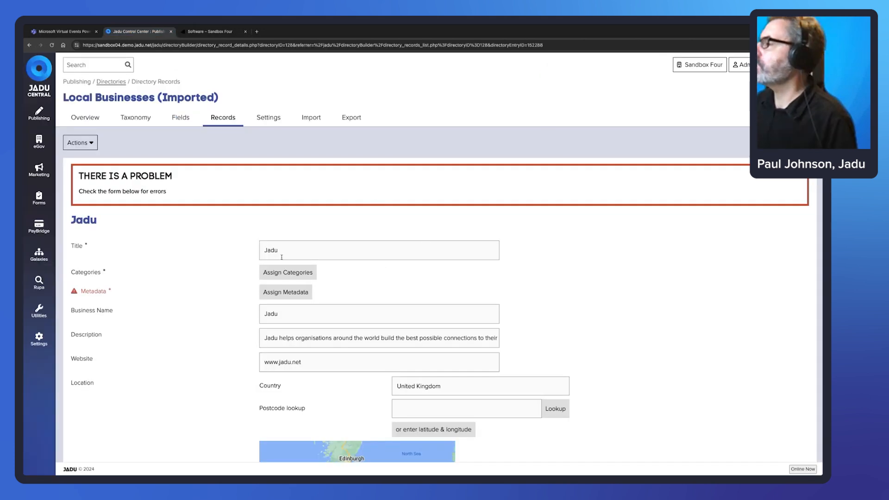
Enter 'ddddd' as the metadata description and dismiss the mandatory-fields warning.
{"action": "scroll", "coordinate": [282, 239], "scroll_direction": "down", "scroll_amount": 1}
{"action": "left_click", "coordinate": [288, 279]}
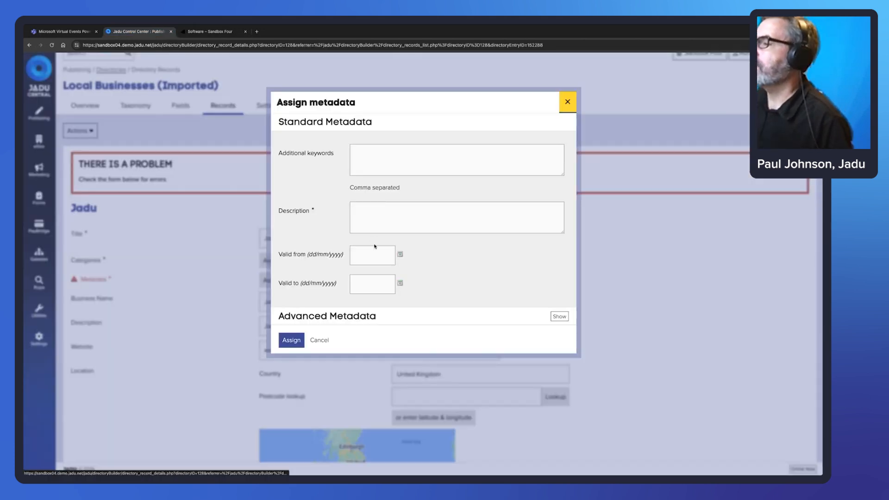
{"action": "left_click", "coordinate": [371, 223]}
{"action": "type", "text": "ddddd"}
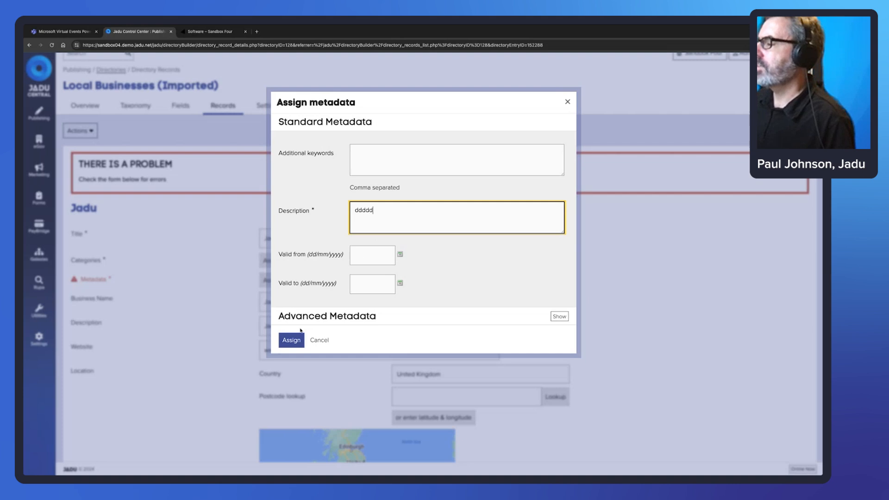
{"action": "left_click", "coordinate": [292, 340]}
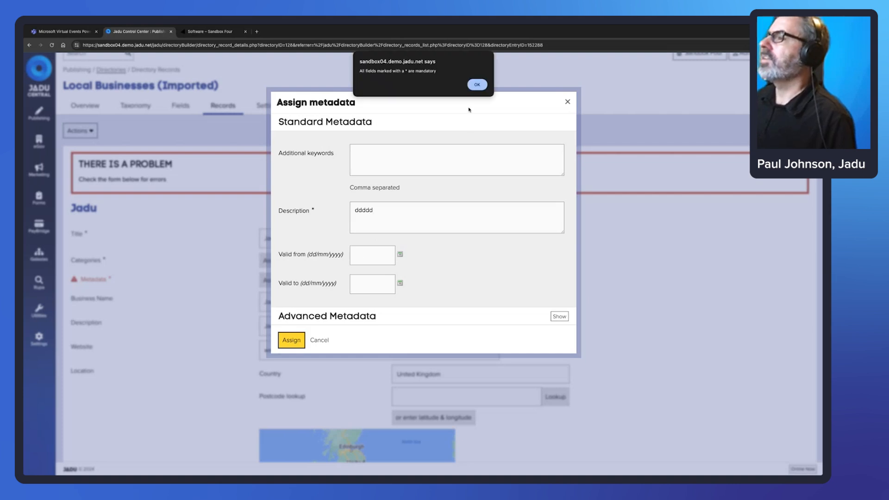
{"action": "left_click", "coordinate": [478, 85]}
Enter Test into the Creator, Publisher, Rights, Status and Coverage metadata fields.
{"action": "left_click", "coordinate": [559, 317]}
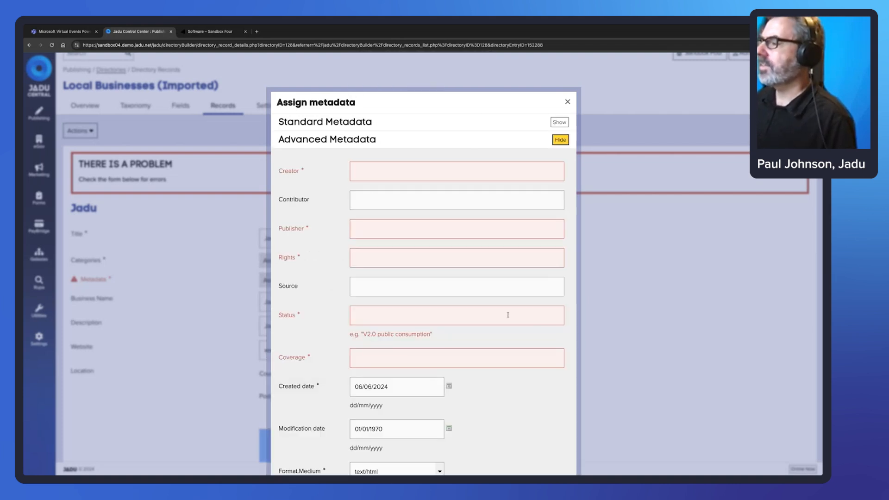
{"action": "left_click", "coordinate": [376, 229]}
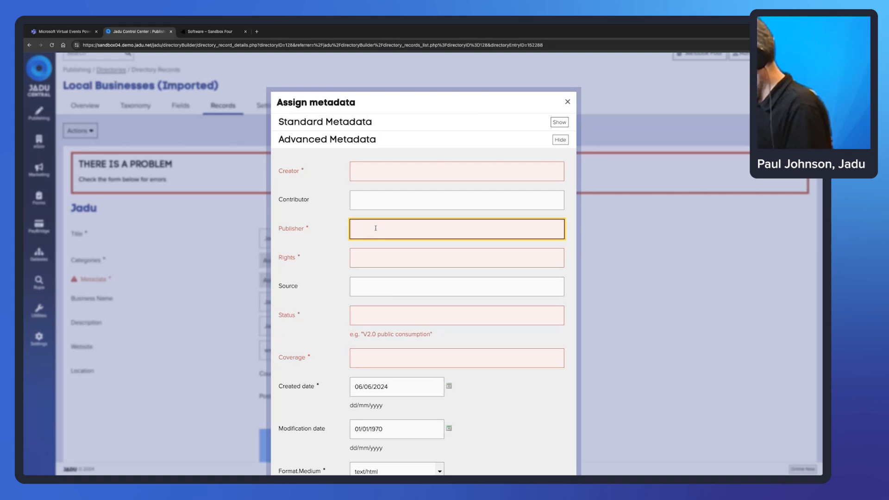
{"action": "left_click", "coordinate": [401, 172]}
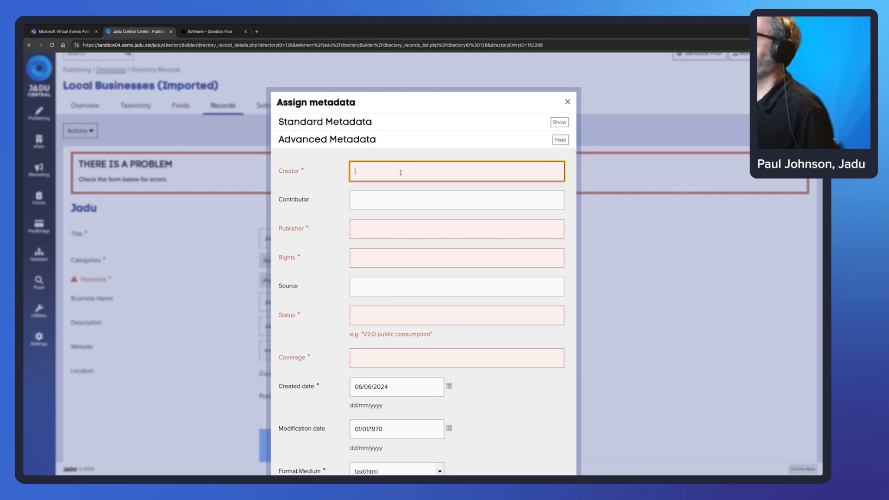
{"action": "type", "text": "Test"}
{"action": "key", "text": "Tab"}
{"action": "key", "text": "Tab"}
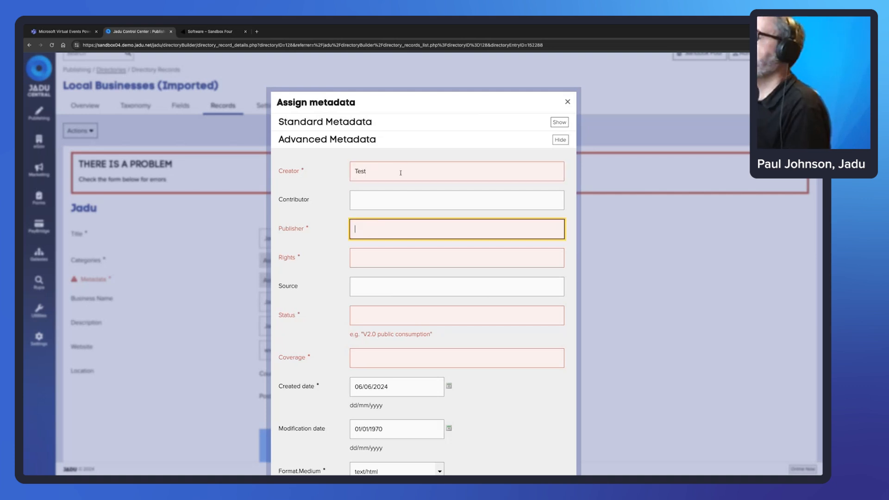
{"action": "type", "text": "Test"}
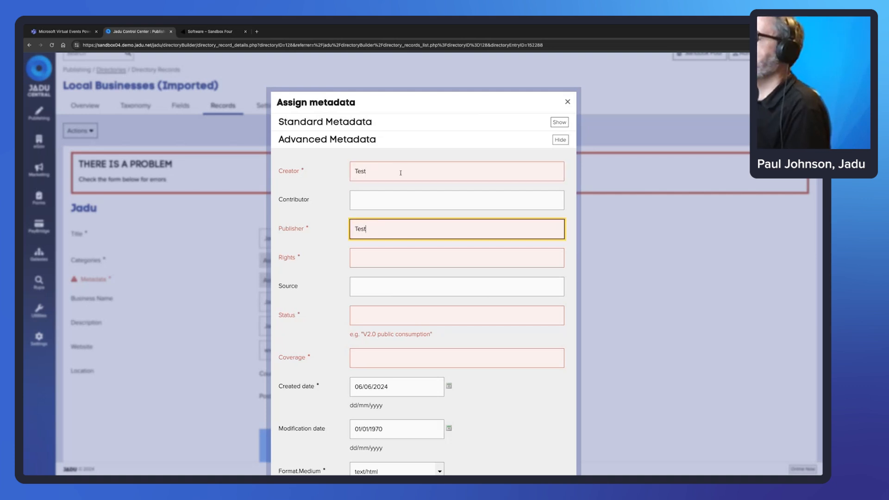
{"action": "left_click", "coordinate": [404, 259]}
{"action": "type", "text": "Test"}
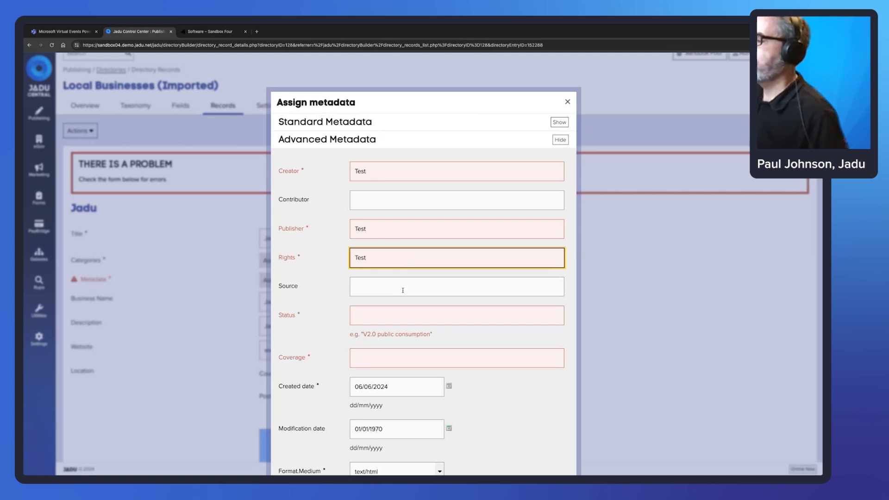
{"action": "left_click", "coordinate": [407, 318]}
{"action": "type", "text": "Test"}
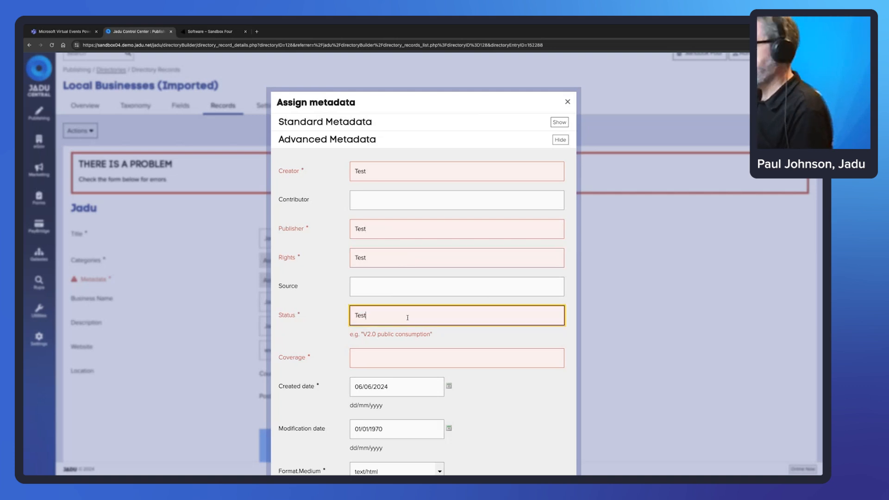
{"action": "left_click", "coordinate": [415, 360]}
{"action": "type", "text": "Test"}
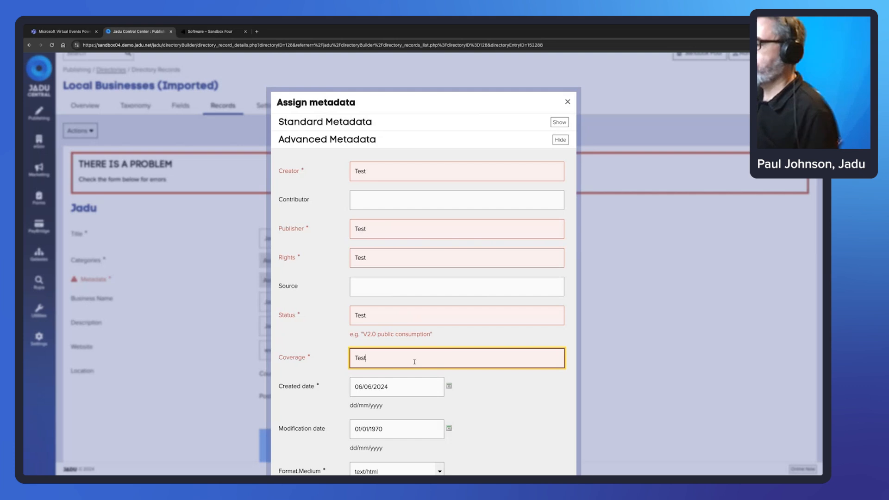
Assign the metadata and save the Jadu record.
{"action": "scroll", "coordinate": [415, 362], "scroll_direction": "down", "scroll_amount": 3}
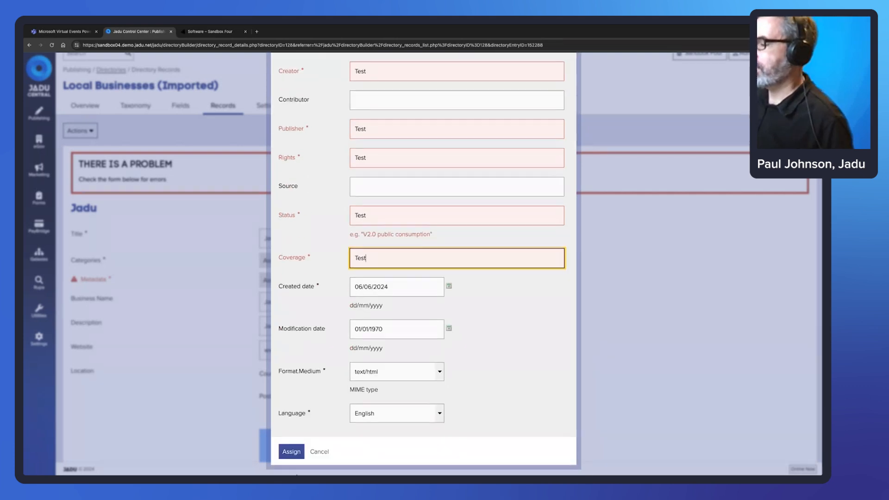
{"action": "left_click", "coordinate": [292, 452]}
{"action": "scroll", "coordinate": [290, 398], "scroll_direction": "down", "scroll_amount": 3}
{"action": "scroll", "coordinate": [290, 398], "scroll_direction": "down", "scroll_amount": 5}
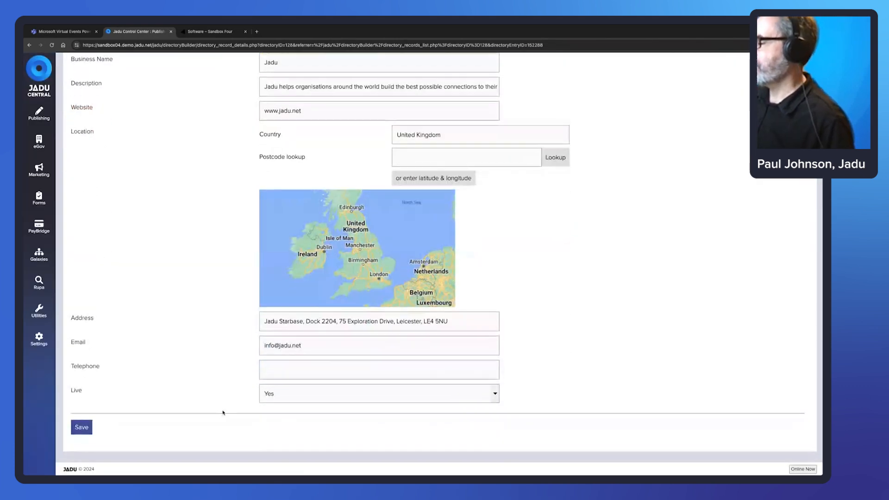
{"action": "left_click", "coordinate": [81, 426]}
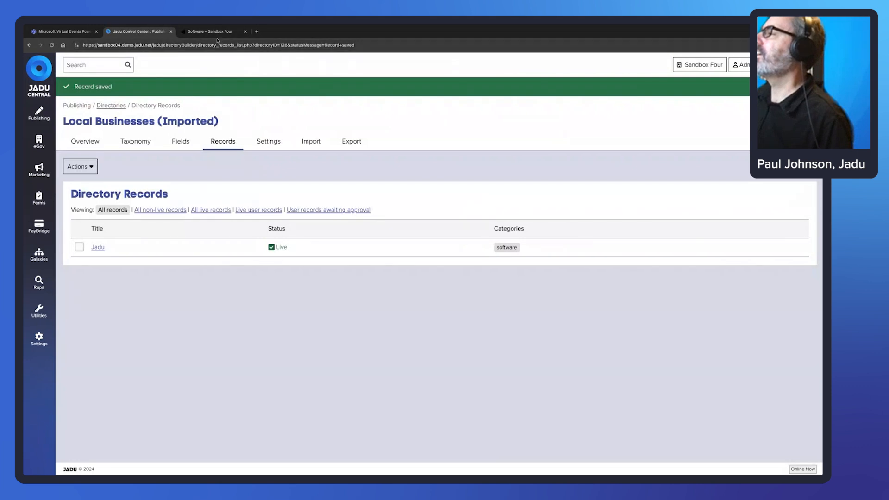
{"action": "key", "text": "ctrl+Tab"}
{"action": "left_click", "coordinate": [305, 96]}
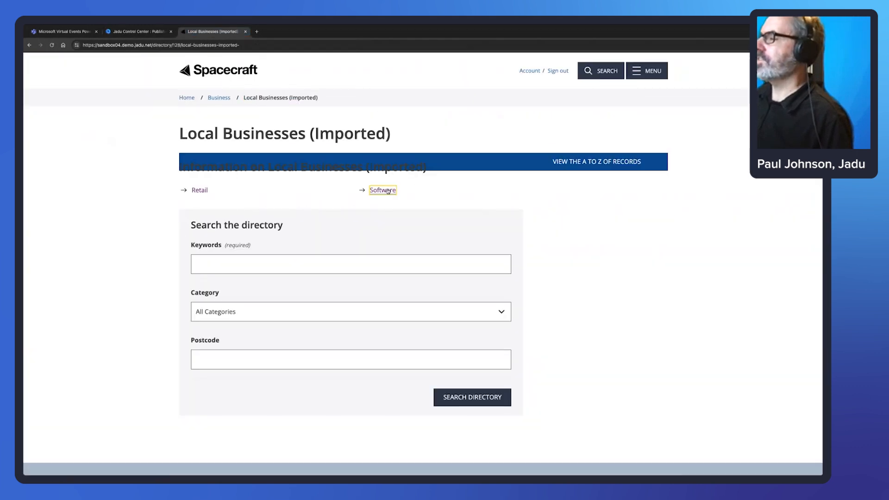
{"action": "left_click", "coordinate": [388, 190]}
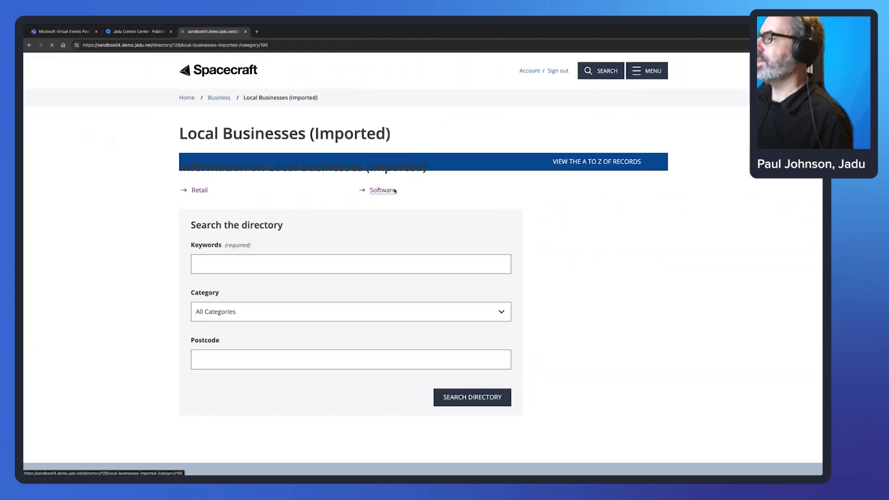
{"action": "left_click", "coordinate": [199, 162]}
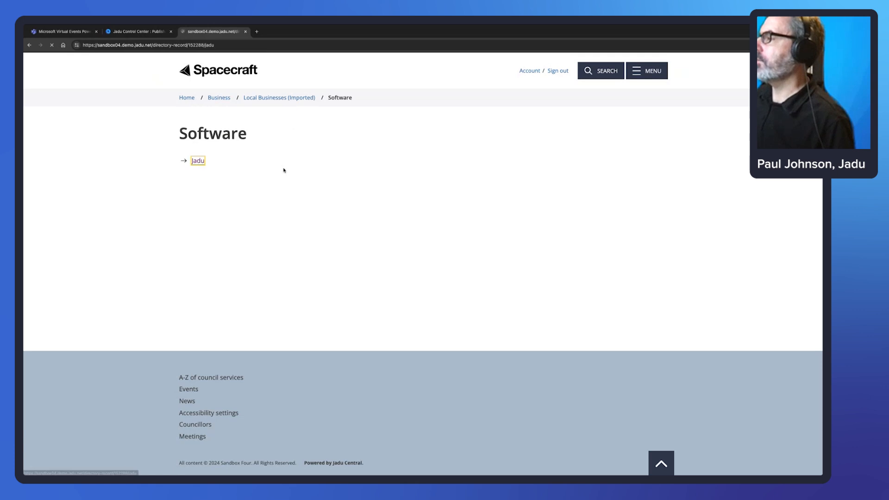
{"action": "left_click", "coordinate": [29, 45]}
{"action": "left_click_drag", "start_coordinate": [249, 137], "coordinate": [177, 133]}
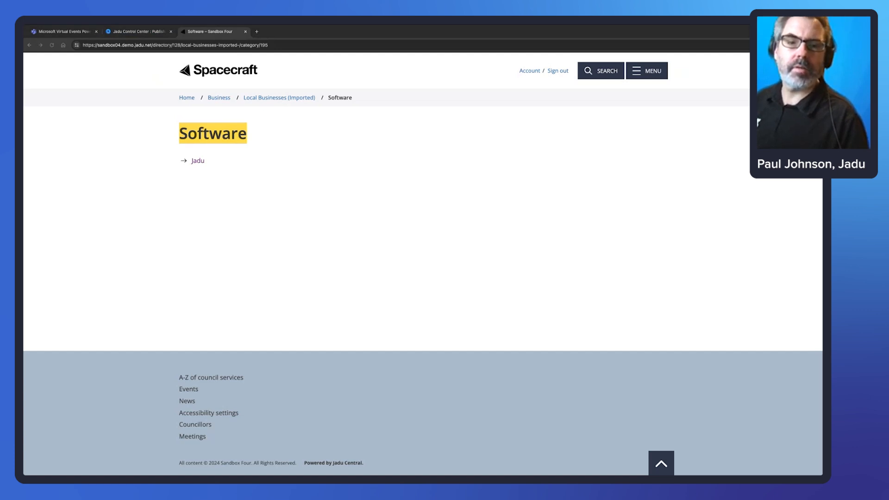
{"action": "left_click", "coordinate": [135, 32]}
Open the Software category from the directory overview and its new advert form.
{"action": "left_click", "coordinate": [86, 141]}
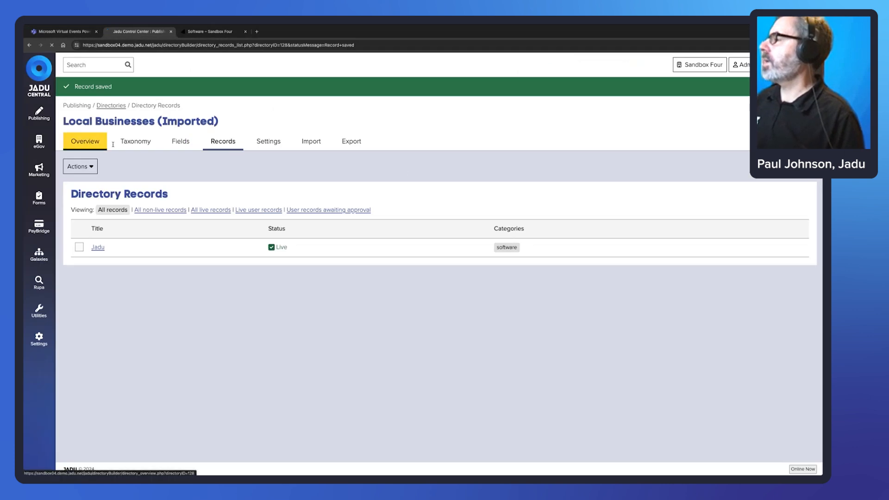
{"action": "left_click", "coordinate": [86, 255]}
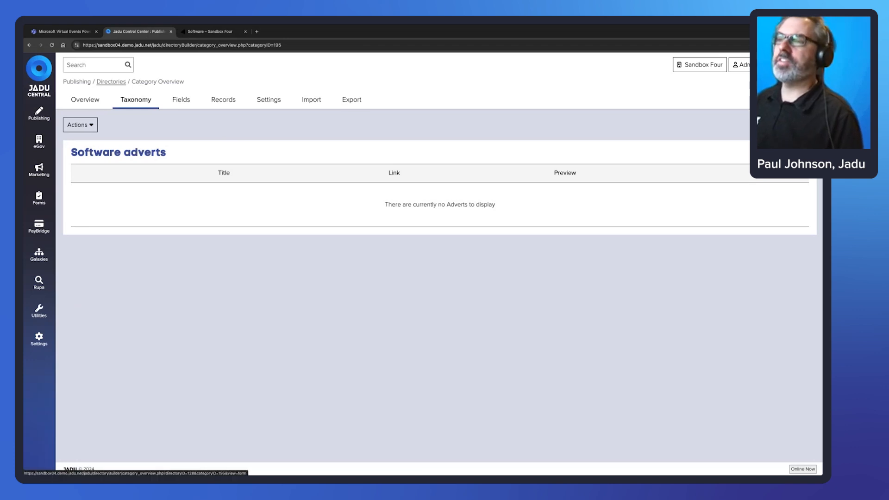
{"action": "left_click", "coordinate": [790, 125]}
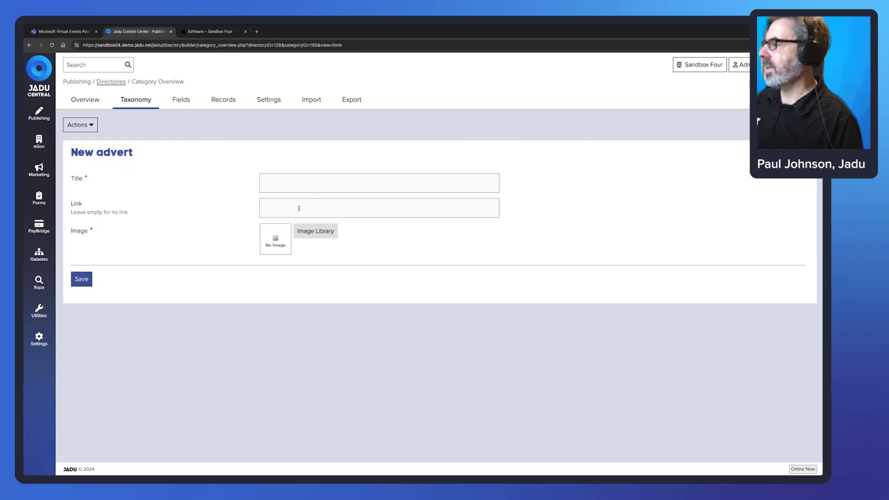
Edit the Software category, paste two Lorem ipsum paragraphs as content and save.
{"action": "left_click", "coordinate": [89, 125]}
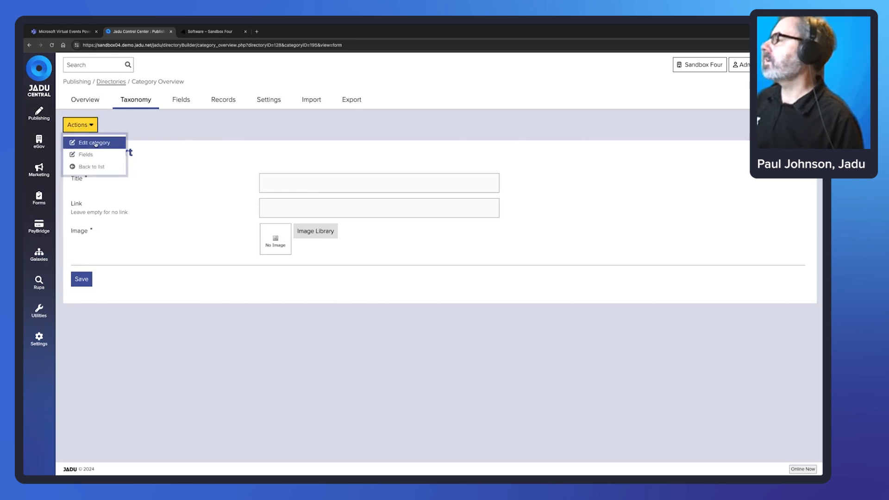
{"action": "left_click", "coordinate": [123, 144]}
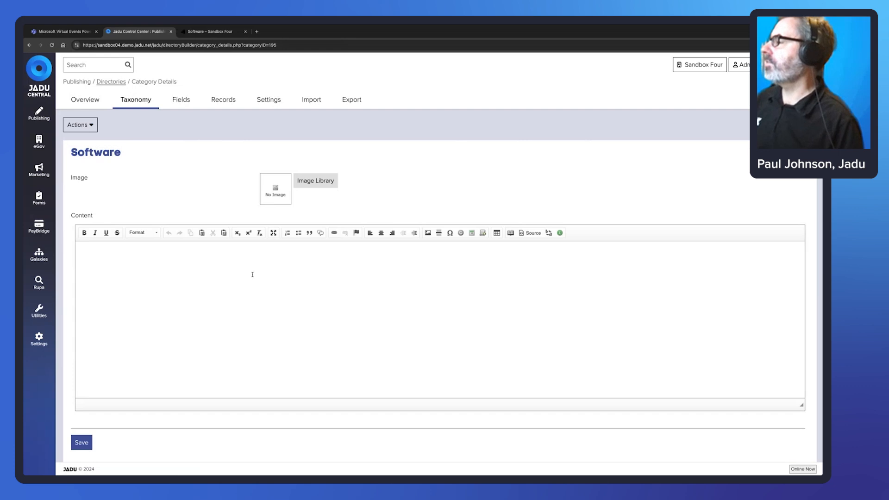
{"action": "left_click", "coordinate": [262, 274]}
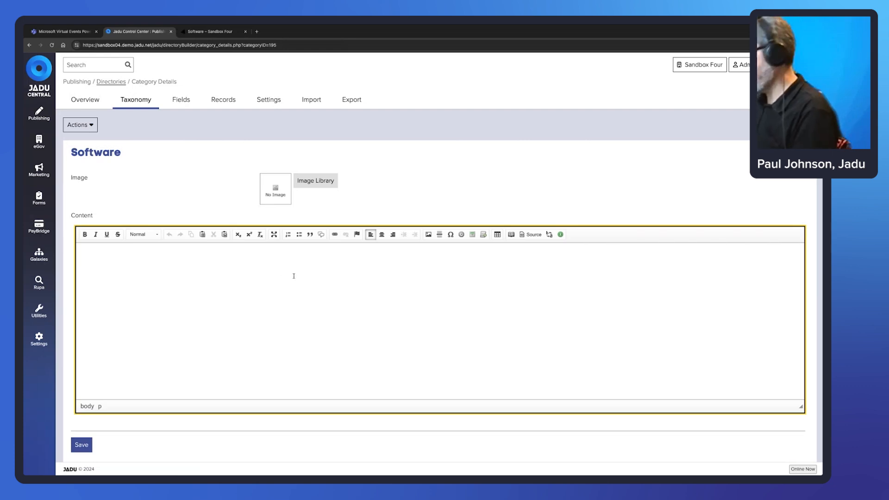
{"action": "type", "text": "Lorem ipsum dolor sit amet, consectetur adipiscing elit, sed do eiusmod tempor incididunt ut labore et dolore magna aliqua. Ut enim ad minim veniam, quis nostrud exercitation ullamco laboris nisi ut aliquip ex ea commodo consequat. Duis aute irure dolor in reprehenderit in voluptate velit esse cillum dolore eu fugiat nulla pariatur. Excepteur sint occaecat cupidatat non proident, sunt in culpa qui officia deserunt mollit anim id est laborum."}
{"action": "key", "text": "Return"}
{"action": "type", "text": "Lorem ipsum dolor sit amet, consectetur adipiscing elit, sed do eiusmod tempor incididunt ut labore et dolore magna aliqua. Ut enim ad minim veniam, quis nostrud exercitation ullamco laboris nisi ut aliquip ex ea commodo consequat. Duis aute irure dolor in reprehenderit in voluptate velit esse cillum dolore eu fugiat nulla pariatur. Excepteur sint occaecat cupidatat non proident, sunt in culpa qui officia deserunt mollit anim id est laborum."}
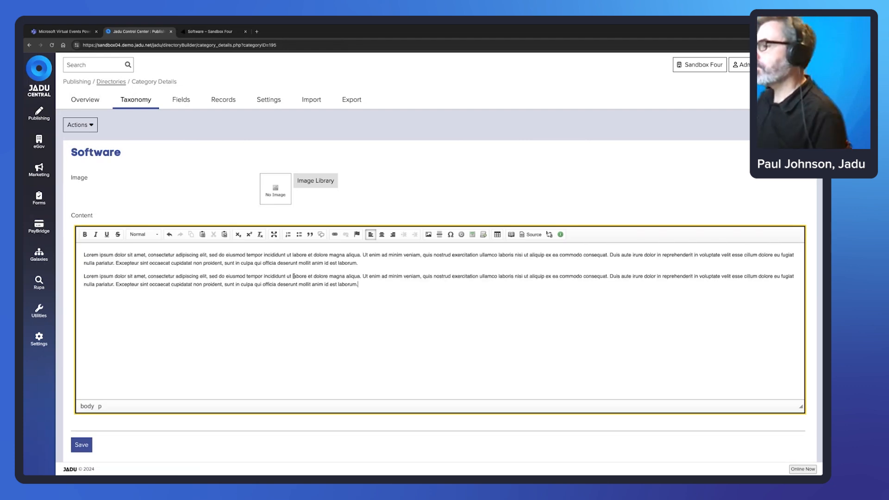
{"action": "scroll", "coordinate": [296, 273], "scroll_direction": "down", "scroll_amount": 1}
{"action": "left_click", "coordinate": [82, 429]}
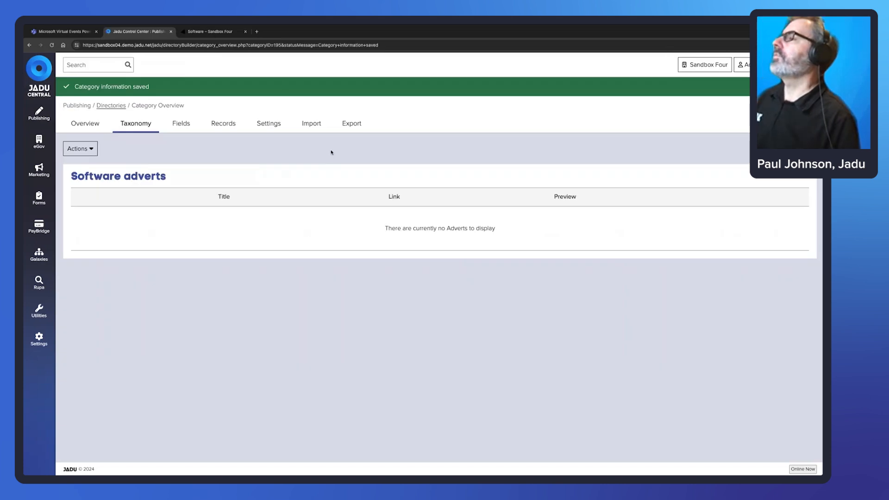
Reload the public Software page to check its description, then open the directory's Export settings.
{"action": "left_click", "coordinate": [205, 33]}
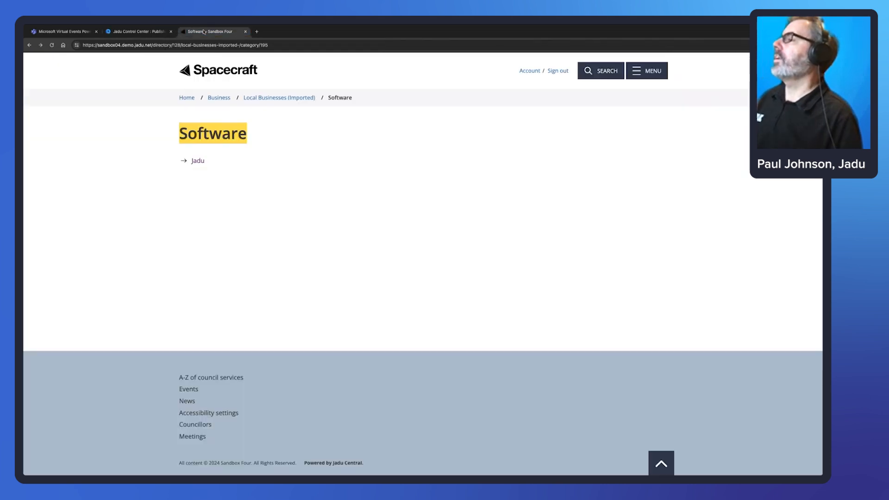
{"action": "left_click", "coordinate": [284, 46]}
{"action": "key", "text": "Return"}
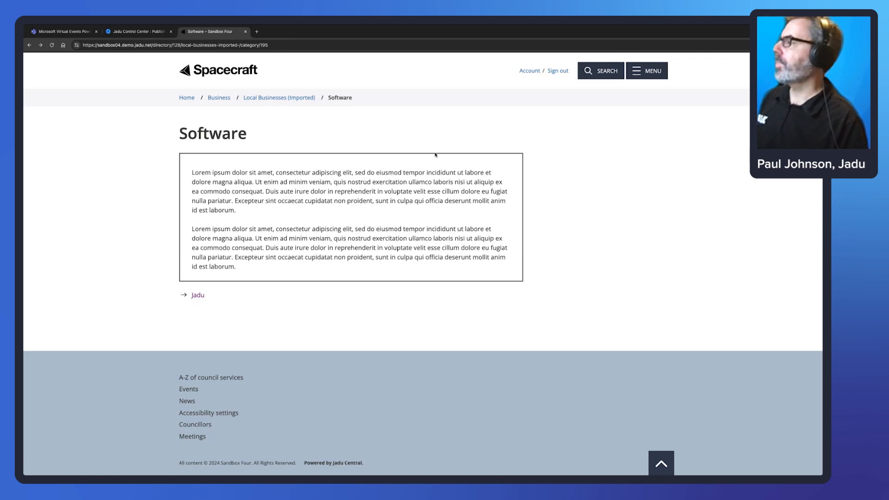
{"action": "left_click", "coordinate": [130, 33]}
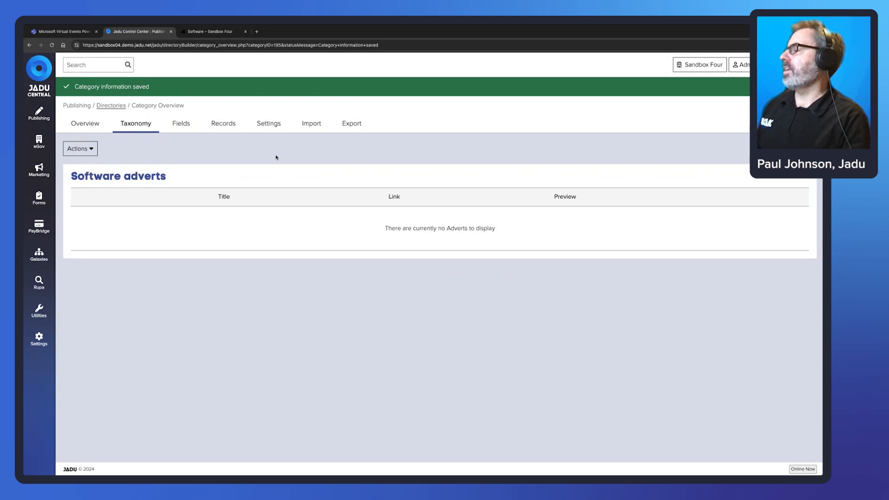
{"action": "left_click", "coordinate": [352, 123]}
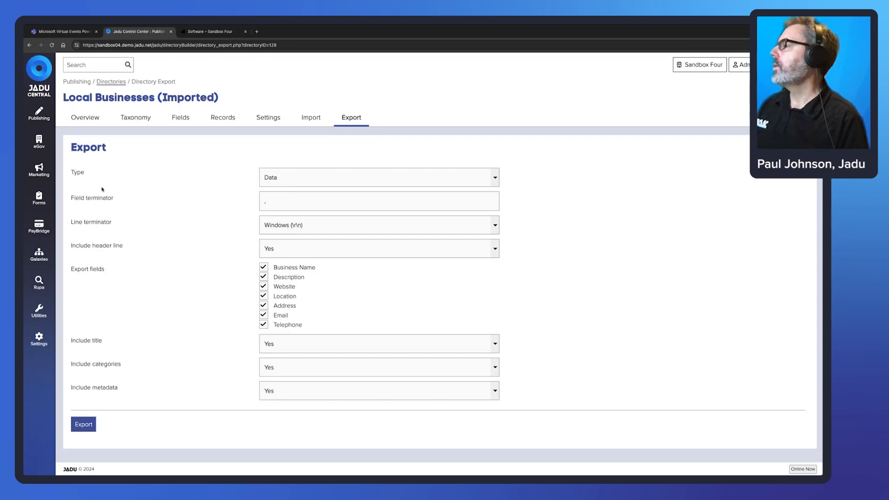
Open All Forms from the Forms menu.
{"action": "left_click", "coordinate": [39, 199]}
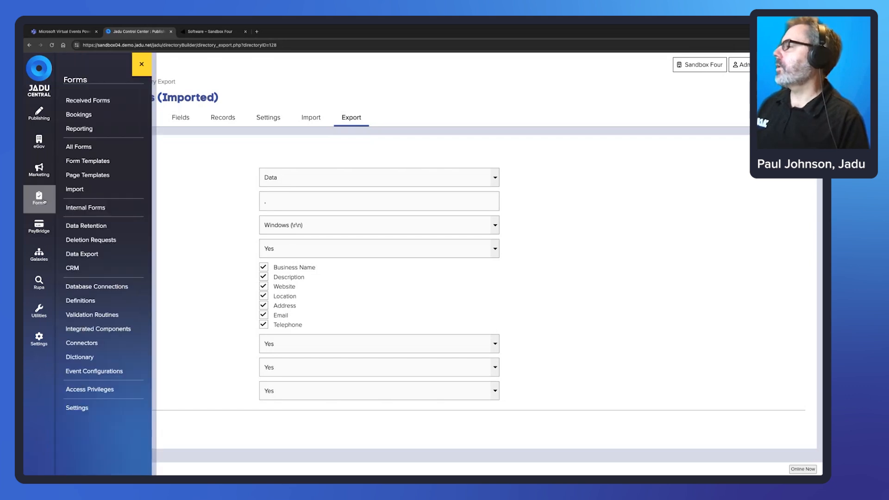
{"action": "left_click", "coordinate": [82, 148]}
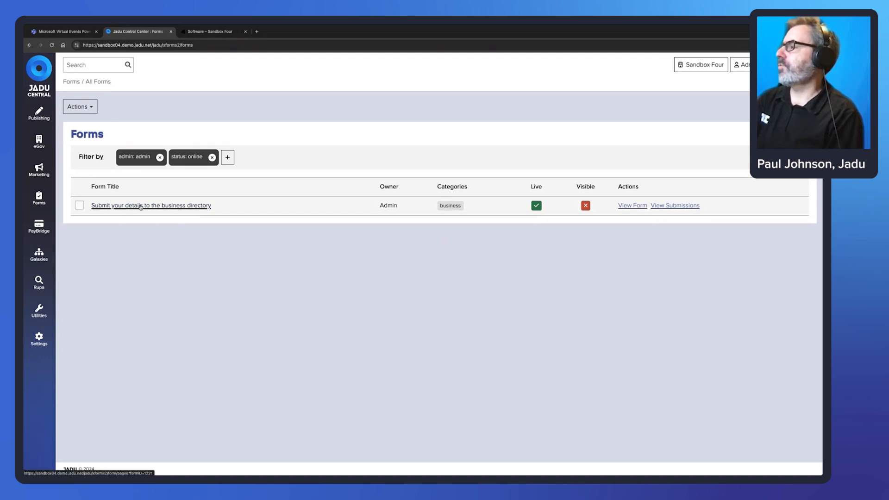
Review the submission form's Business details template, then return to the form and its Rules.
{"action": "left_click", "coordinate": [169, 208]}
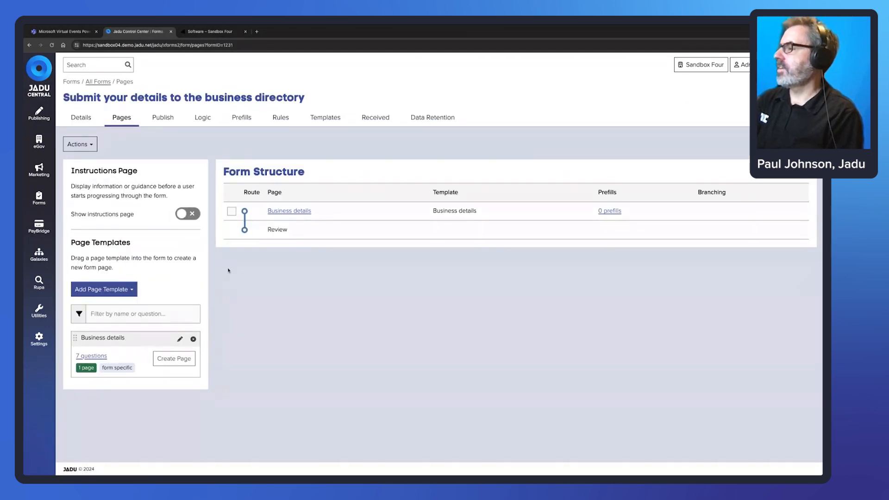
{"action": "left_click", "coordinate": [179, 339]}
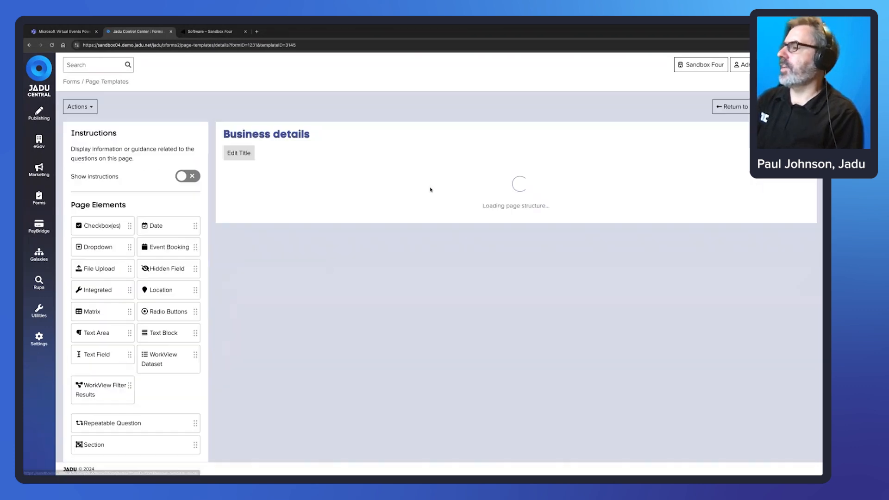
{"action": "scroll", "coordinate": [397, 192], "scroll_direction": "down", "scroll_amount": 5}
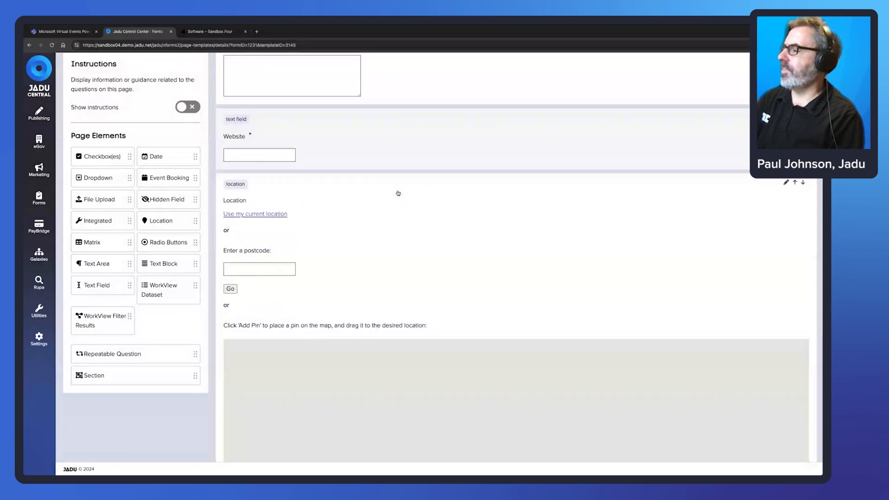
{"action": "scroll", "coordinate": [398, 193], "scroll_direction": "down", "scroll_amount": 5}
{"action": "scroll", "coordinate": [398, 193], "scroll_direction": "up", "scroll_amount": 4}
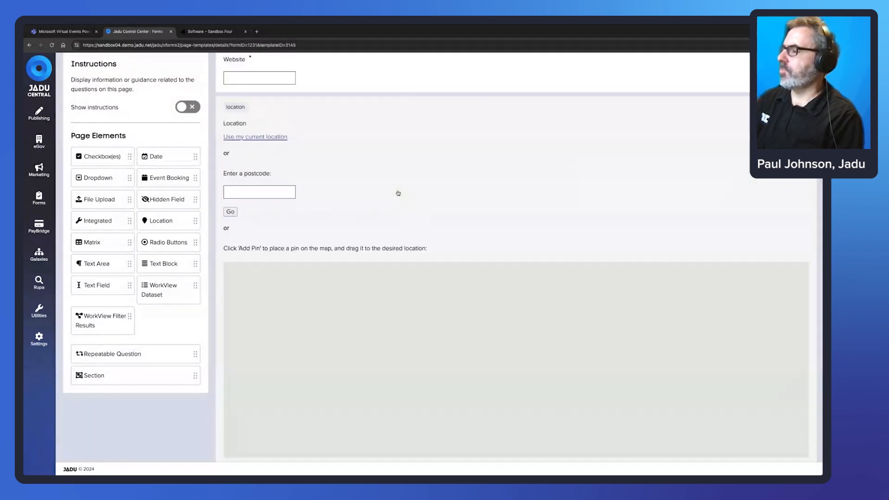
{"action": "scroll", "coordinate": [398, 193], "scroll_direction": "up", "scroll_amount": 6}
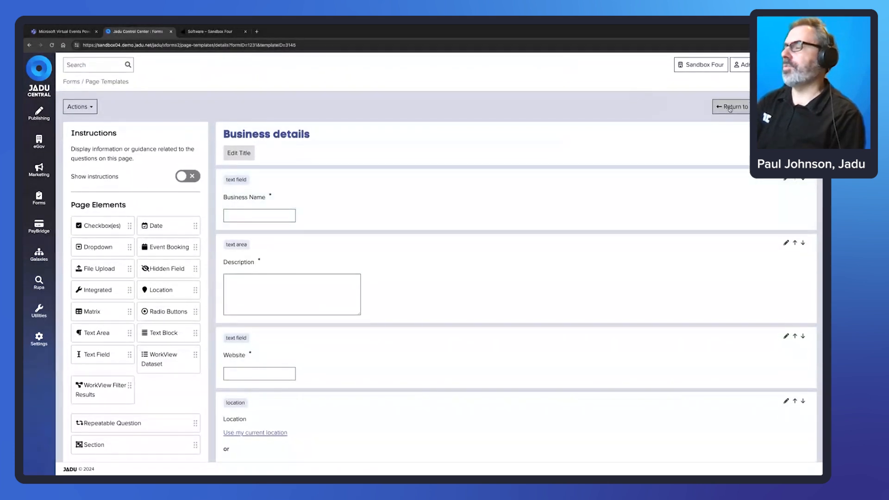
{"action": "left_click", "coordinate": [730, 107]}
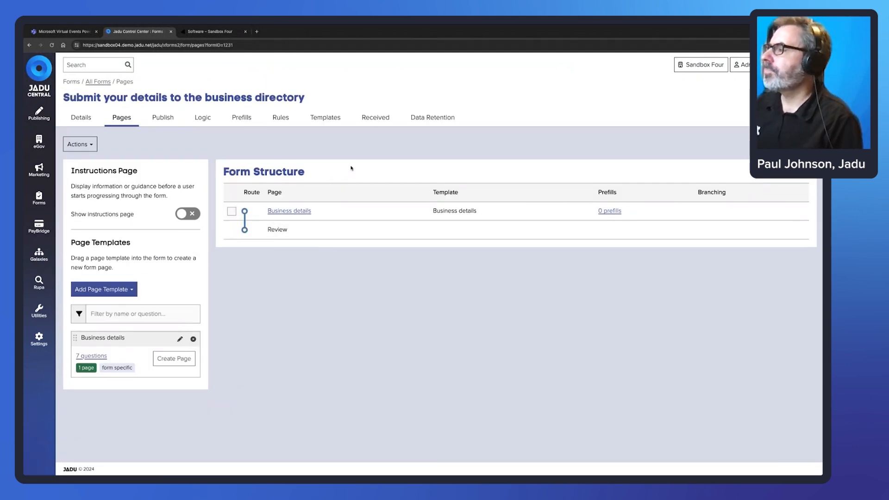
{"action": "left_click", "coordinate": [282, 118]}
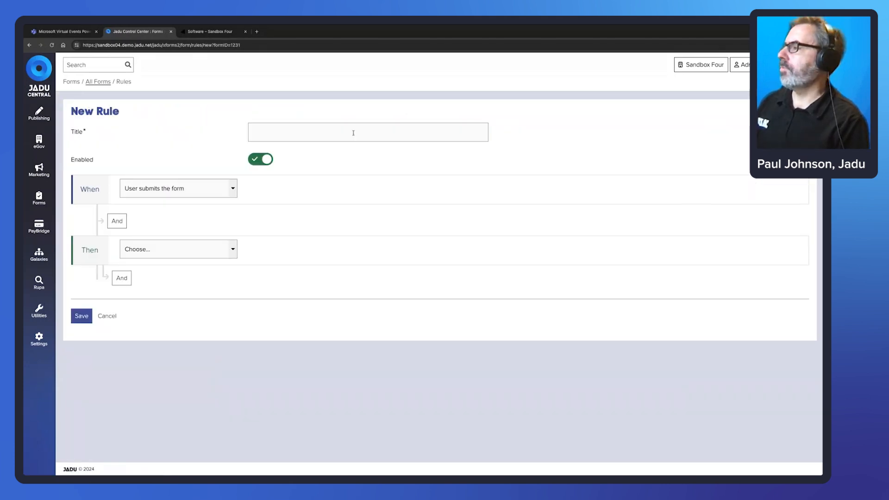
Title the new rule 'Form Submission Actions' and set its action to Submit a Directory Entry.
{"action": "left_click", "coordinate": [353, 133]}
{"action": "type", "text": "rm "}
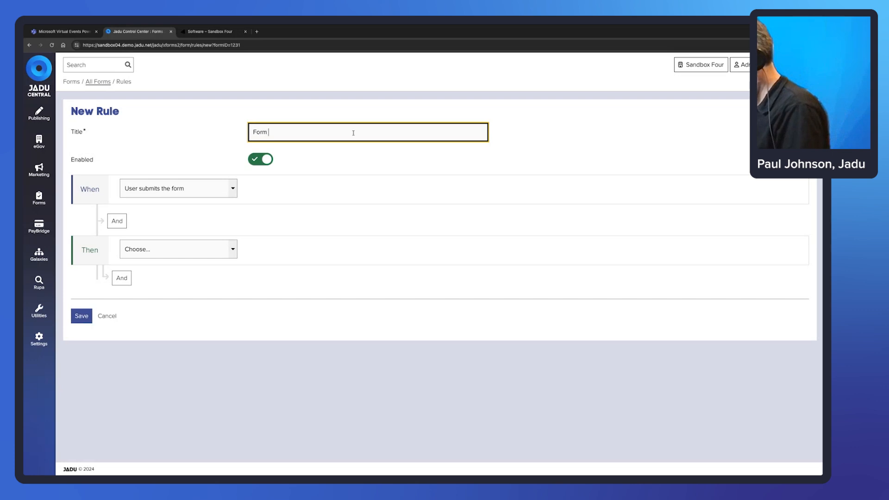
{"action": "type", "text": "Submission Actions"}
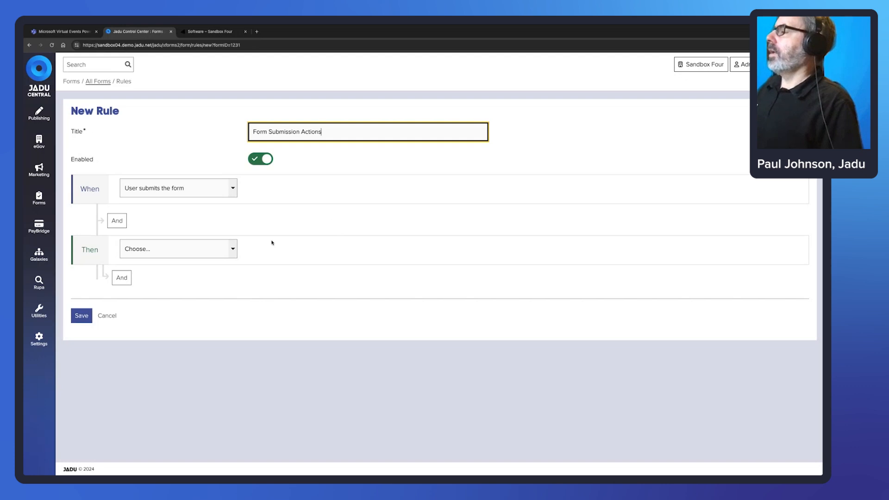
{"action": "left_click", "coordinate": [231, 248]}
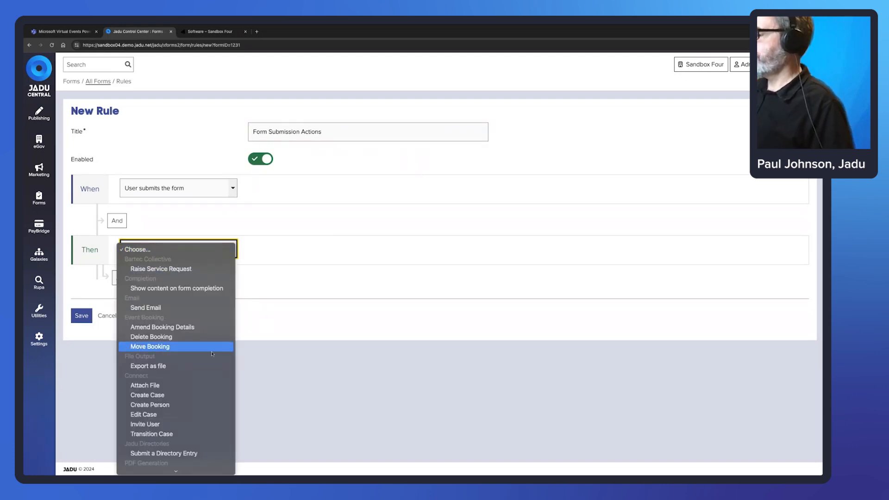
{"action": "scroll", "coordinate": [206, 384], "scroll_direction": "down", "scroll_amount": 2}
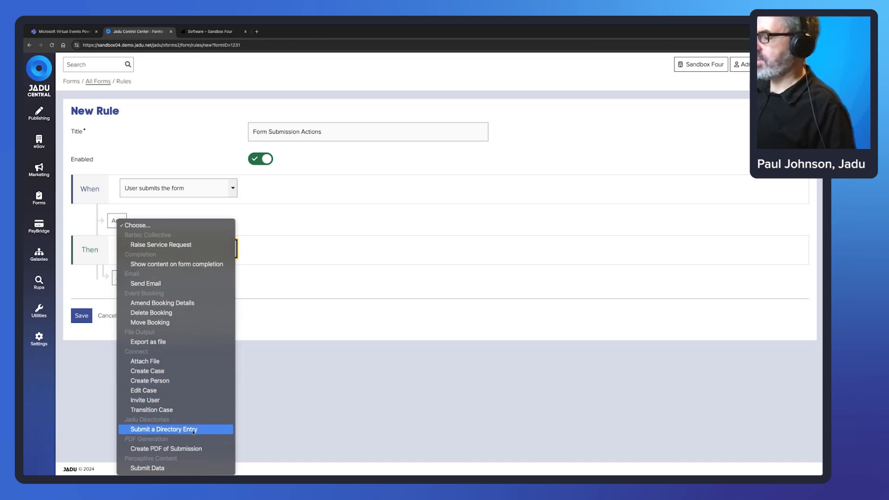
{"action": "left_click", "coordinate": [194, 430]}
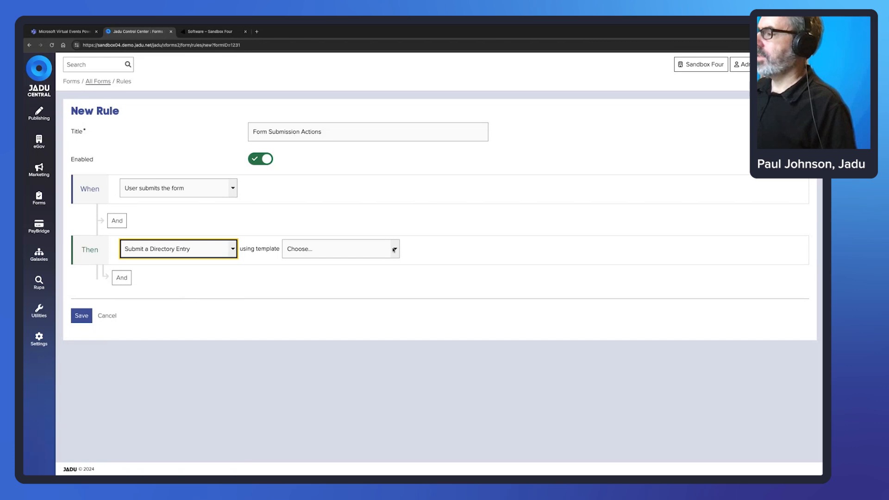
{"action": "left_click", "coordinate": [394, 249]}
Create a new action template named 'Create Directory Record'.
{"action": "left_click", "coordinate": [351, 262]}
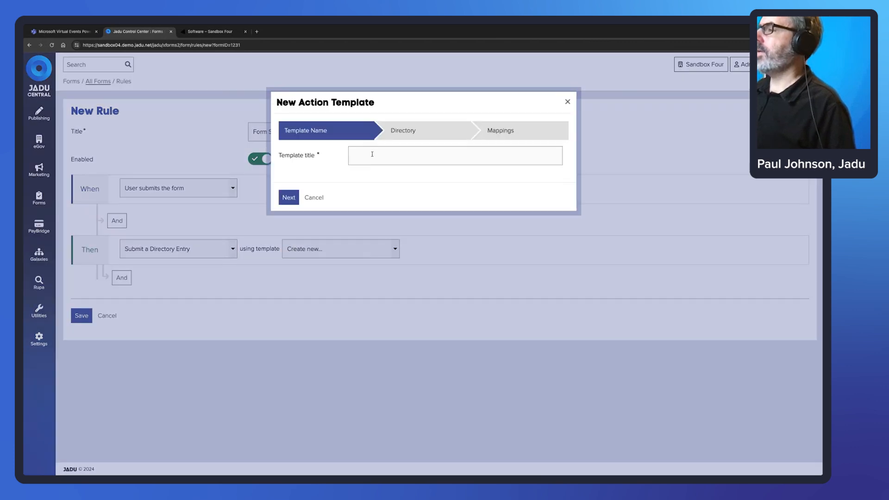
{"action": "type", "text": "C"}
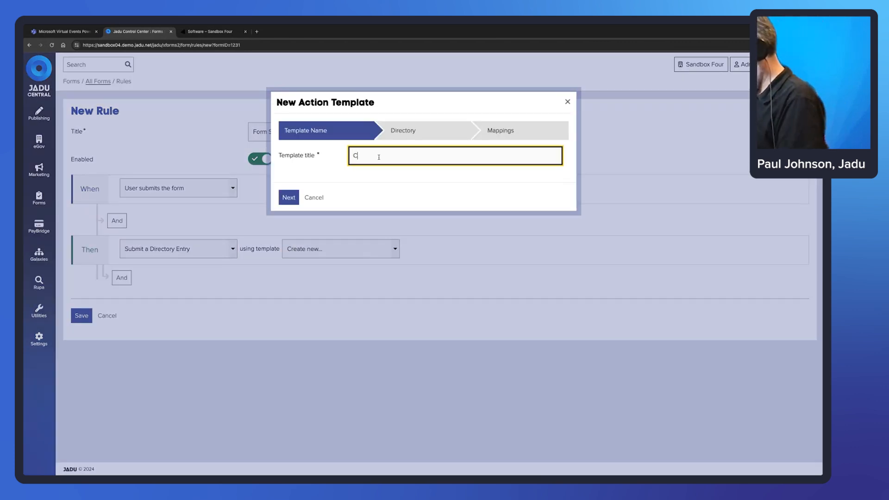
{"action": "type", "text": "reate Director"}
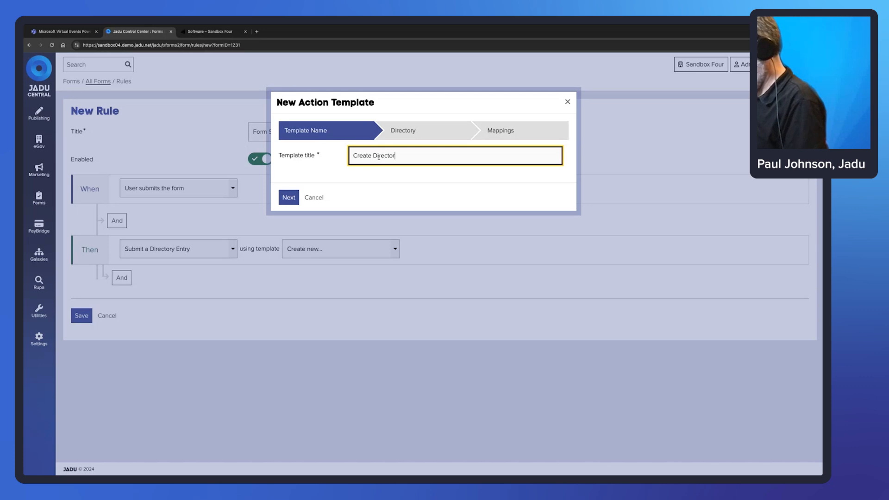
{"action": "type", "text": "y Record"}
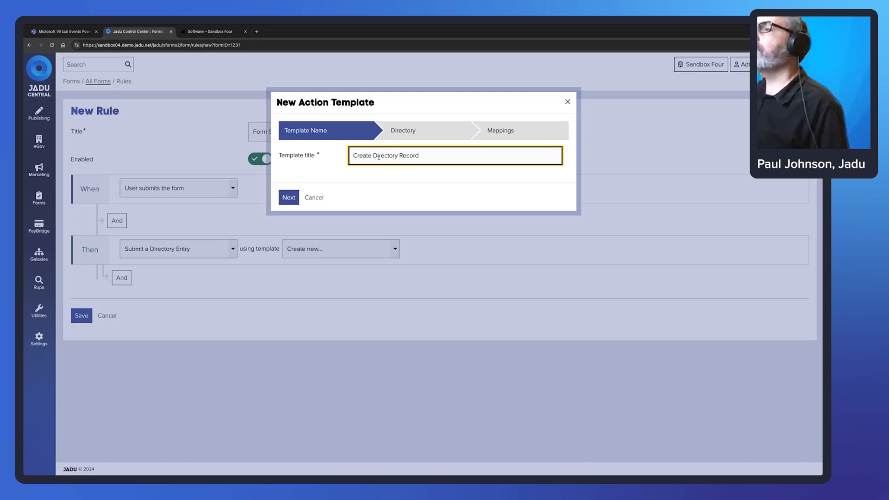
{"action": "left_click", "coordinate": [288, 199]}
Target the Local Businesses (Imported) directory and continue to the field mappings.
{"action": "left_click", "coordinate": [410, 157]}
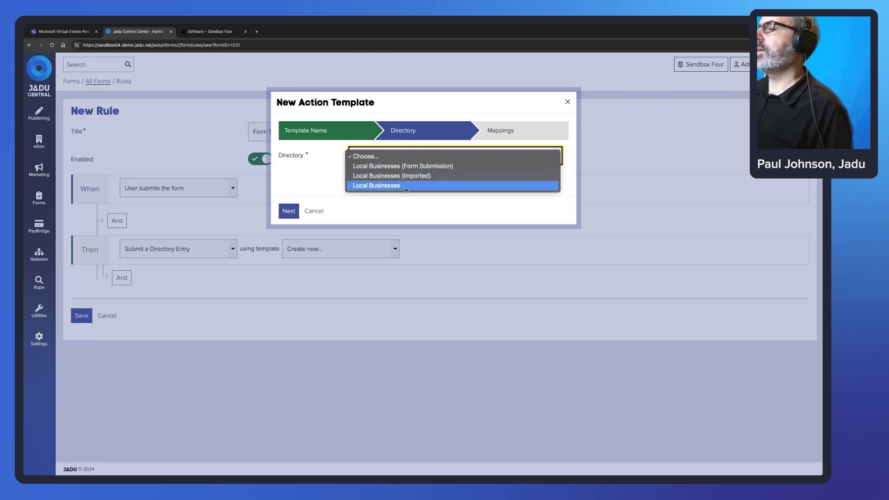
{"action": "left_click", "coordinate": [384, 188]}
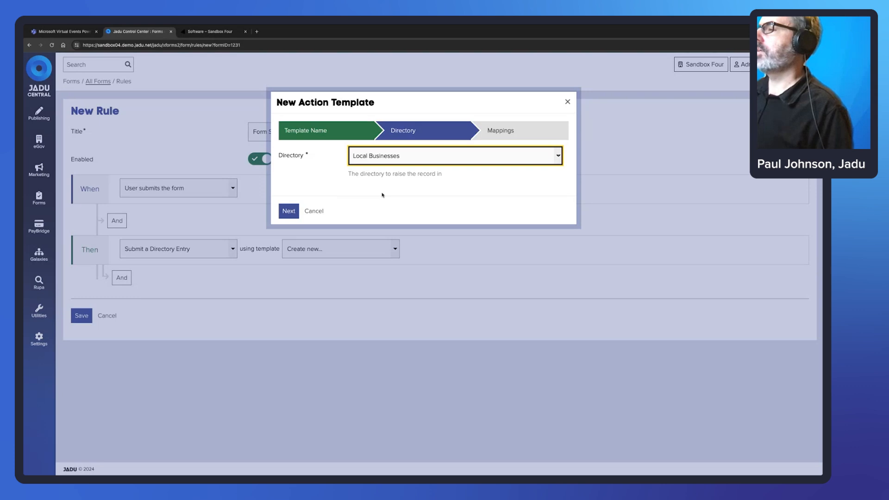
{"action": "left_click", "coordinate": [520, 155]}
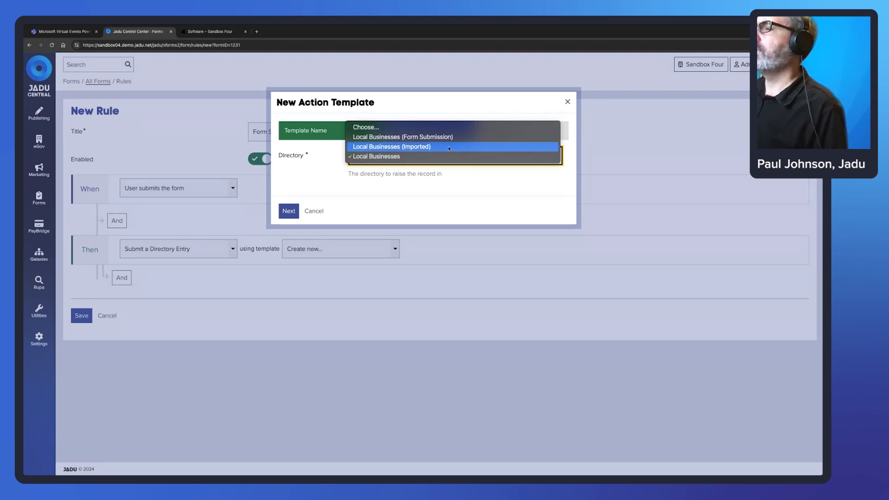
{"action": "left_click", "coordinate": [449, 147]}
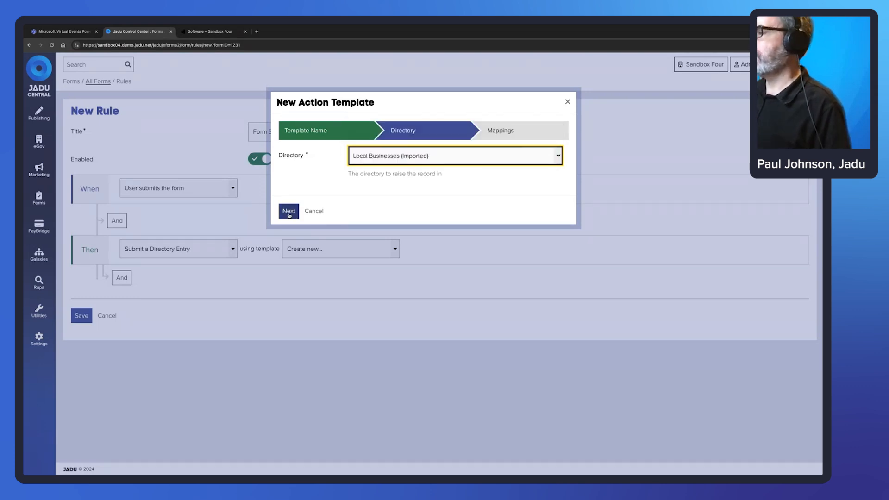
{"action": "left_click", "coordinate": [289, 211]}
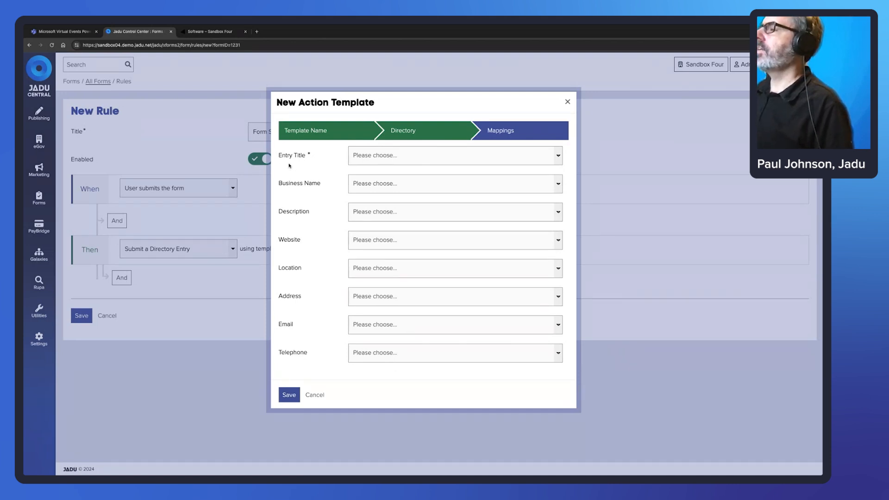
Map both Entry Title and Business Name to the form's Business Name question.
{"action": "left_click_drag", "start_coordinate": [306, 156], "coordinate": [281, 158]}
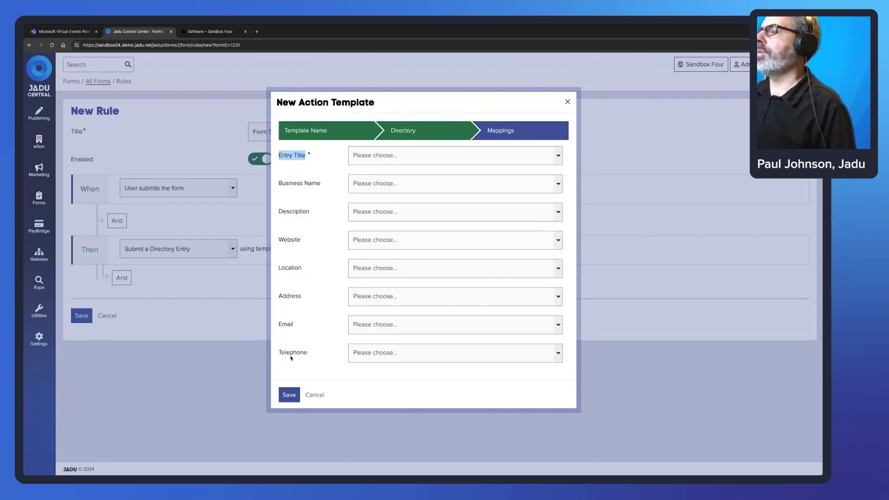
{"action": "left_click", "coordinate": [387, 156]}
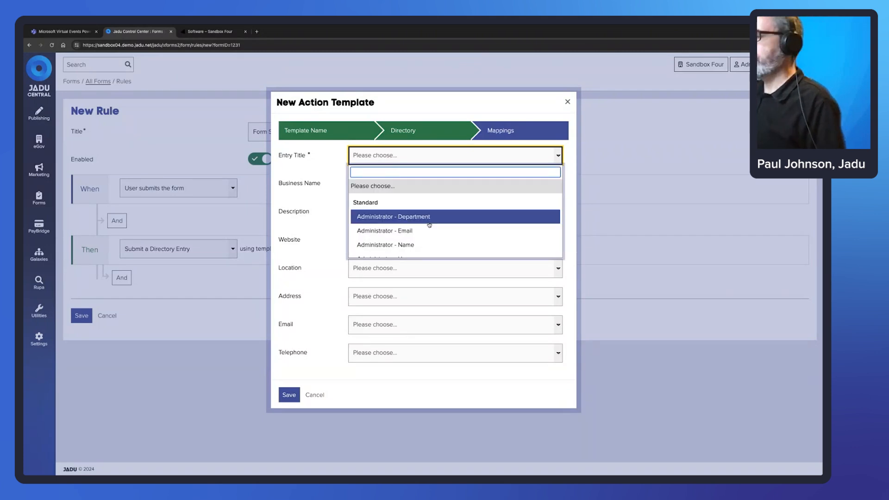
{"action": "scroll", "coordinate": [427, 224], "scroll_direction": "down", "scroll_amount": 5}
{"action": "scroll", "coordinate": [429, 224], "scroll_direction": "down", "scroll_amount": 10}
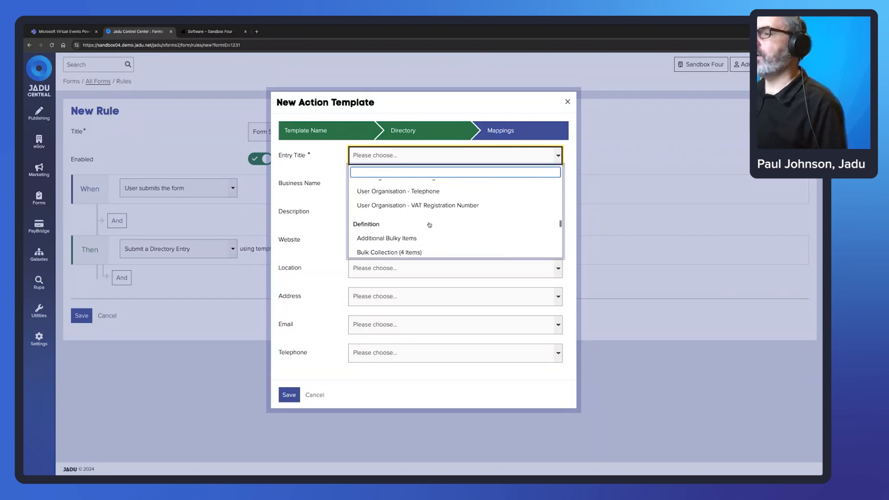
{"action": "scroll", "coordinate": [430, 224], "scroll_direction": "up", "scroll_amount": 8}
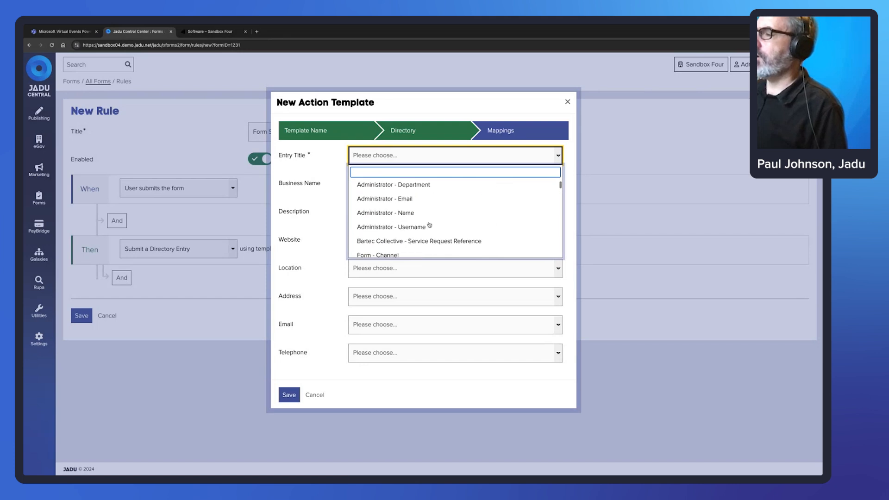
{"action": "scroll", "coordinate": [429, 224], "scroll_direction": "up", "scroll_amount": 10}
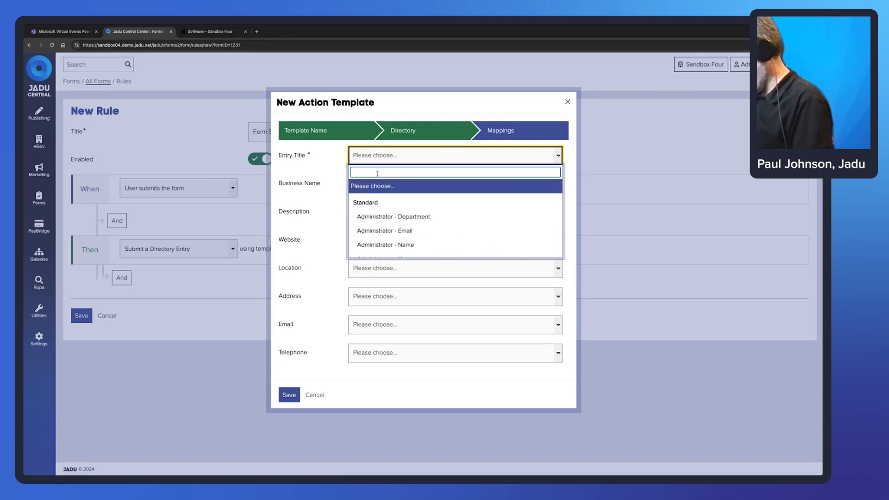
{"action": "type", "text": "Business"}
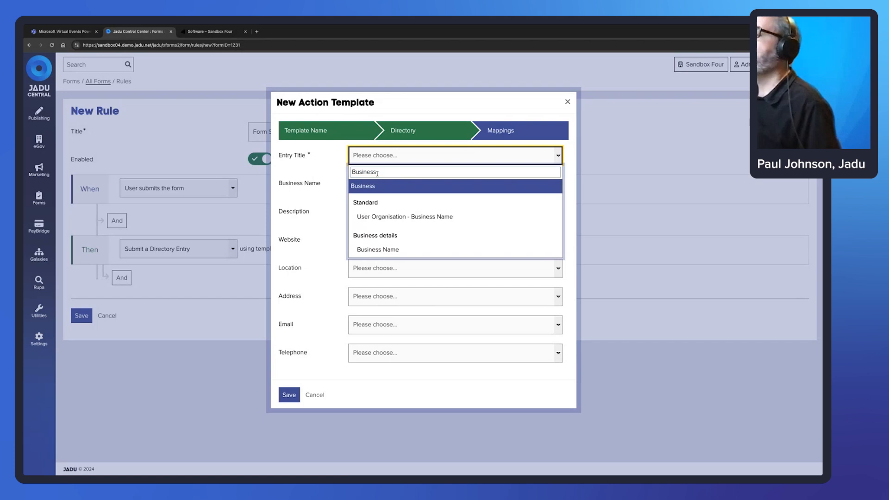
{"action": "left_click", "coordinate": [384, 250]}
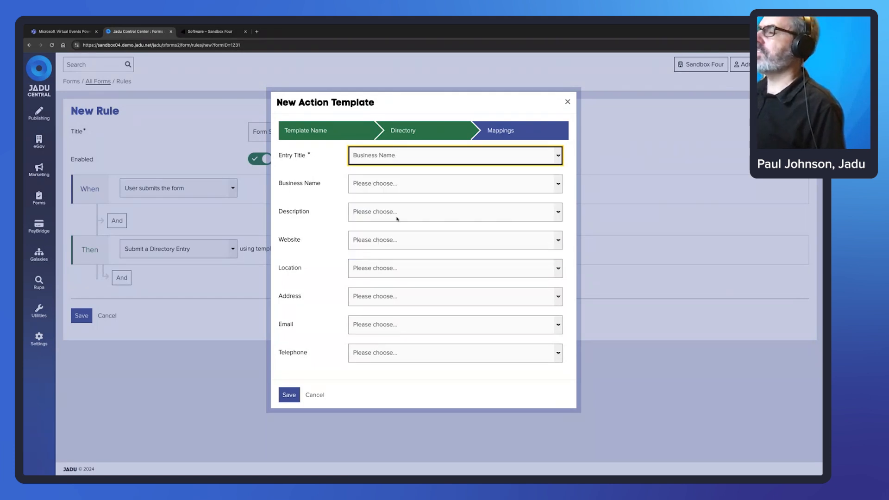
{"action": "left_click", "coordinate": [379, 186]}
{"action": "type", "text": "Bui"}
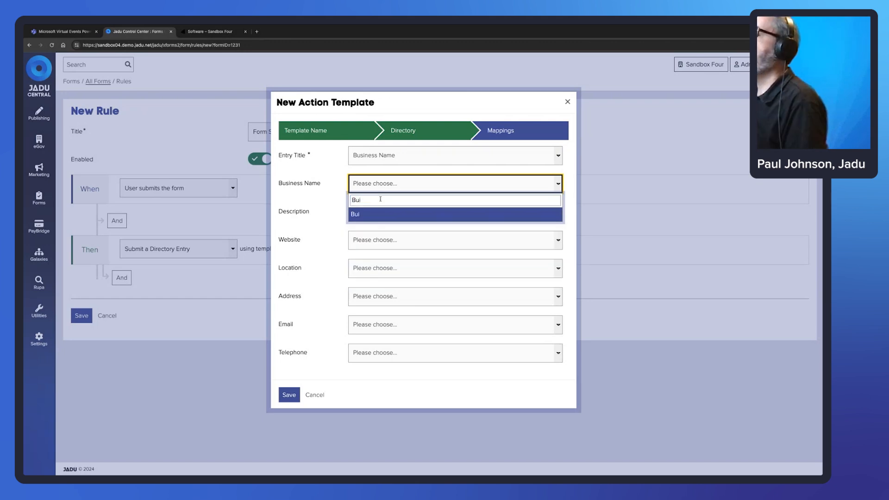
{"action": "key", "text": "BackSpace"}
{"action": "type", "text": "s"}
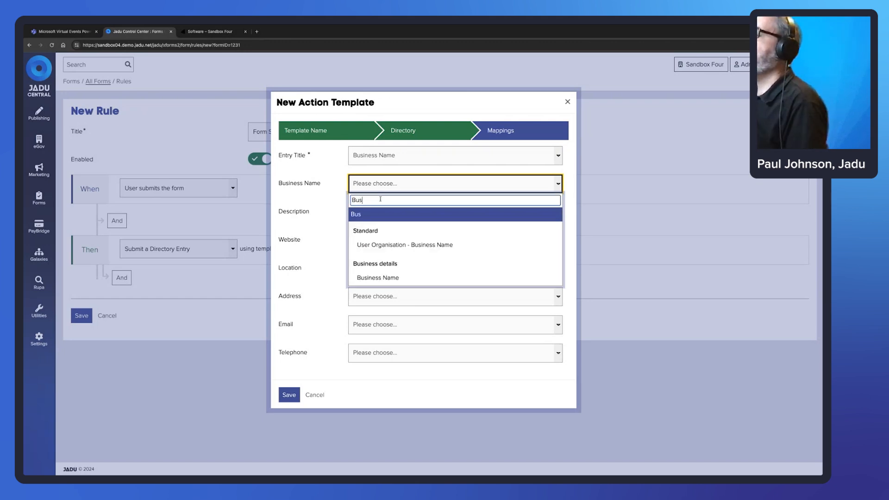
{"action": "key", "text": "Down"}
{"action": "key", "text": "Down"}
{"action": "key", "text": "Return"}
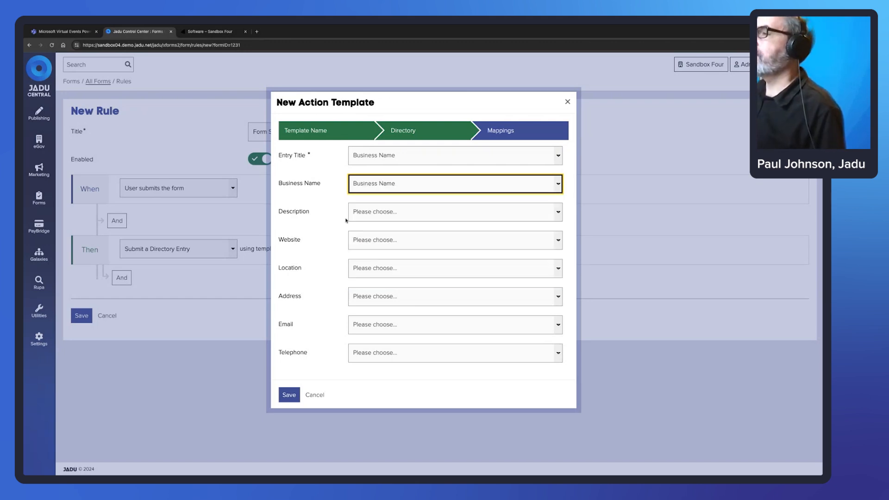
Map Description, Website and Location to their matching Business details fields.
{"action": "left_click", "coordinate": [389, 218]}
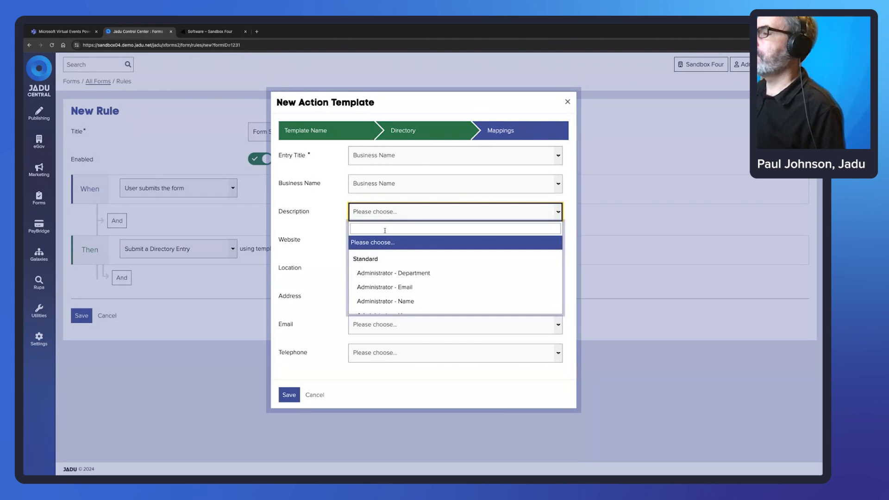
{"action": "type", "text": "Descr"}
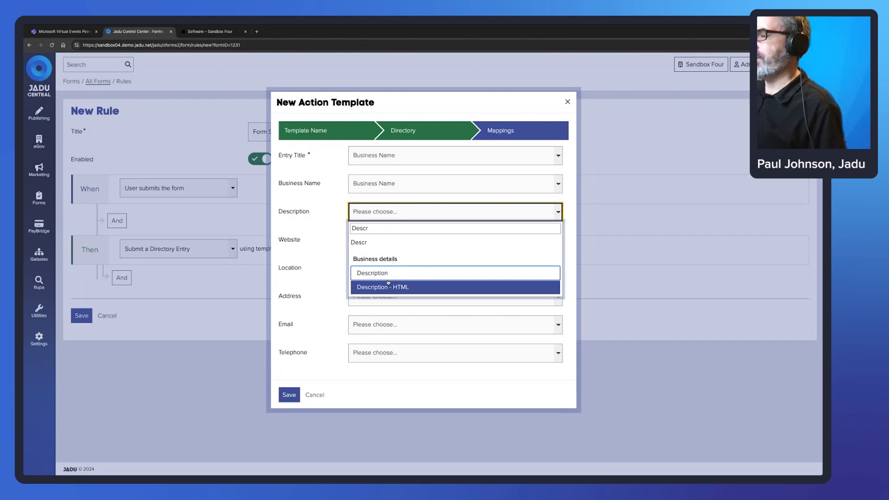
{"action": "left_click", "coordinate": [391, 273]}
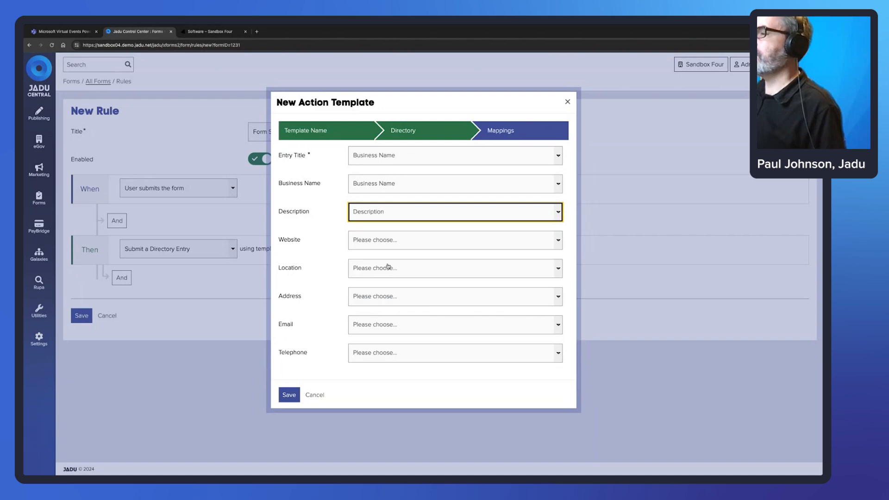
{"action": "left_click", "coordinate": [375, 243]}
{"action": "type", "text": "website"}
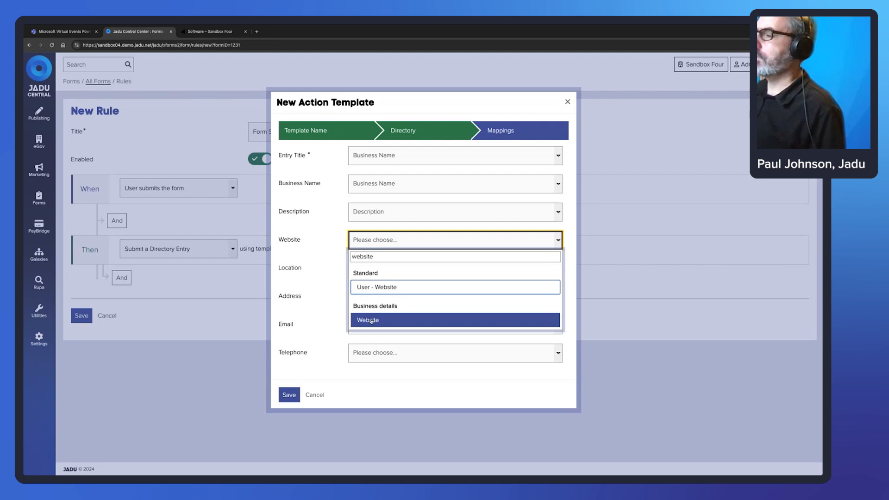
{"action": "left_click", "coordinate": [369, 320]}
{"action": "left_click", "coordinate": [384, 269]}
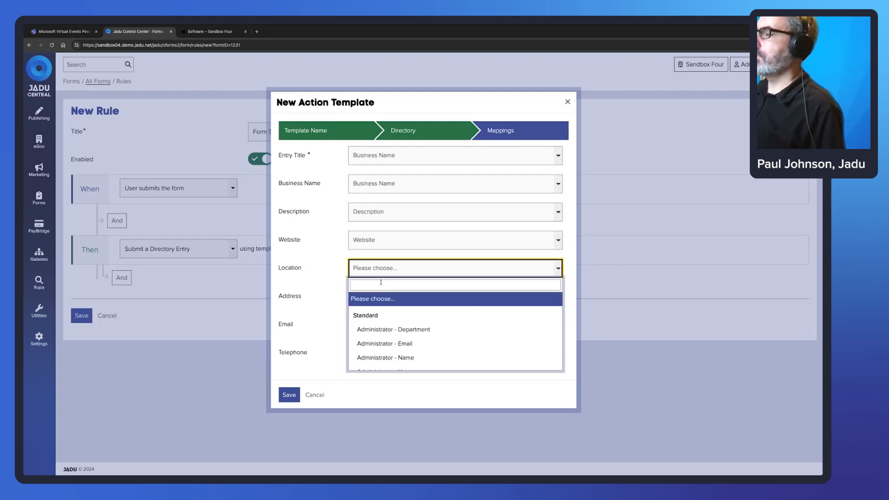
{"action": "left_click", "coordinate": [380, 284]}
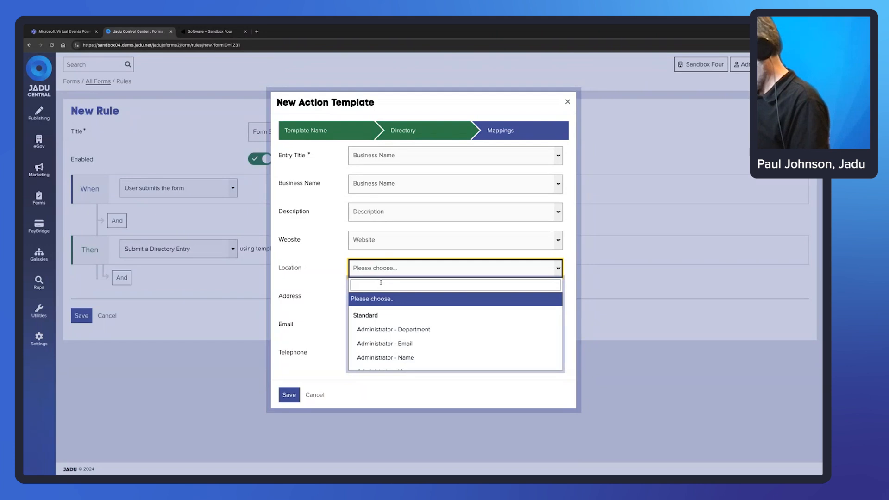
{"action": "type", "text": "LO"}
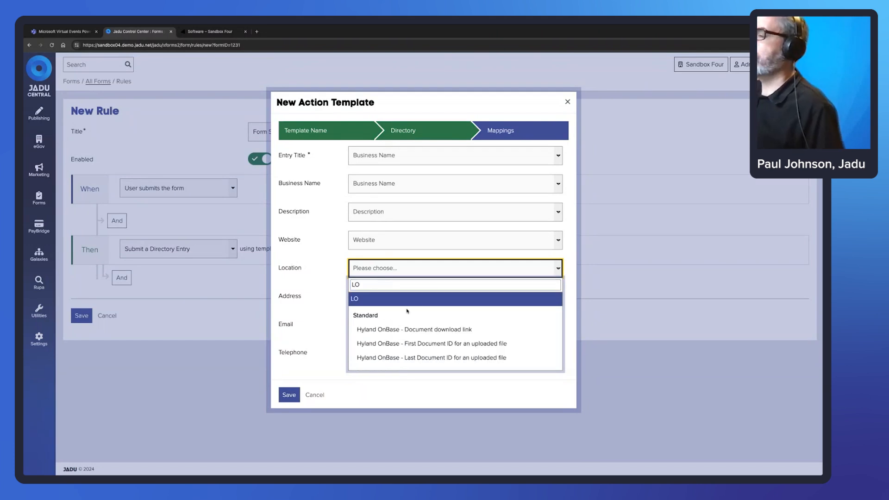
{"action": "type", "text": "CA"}
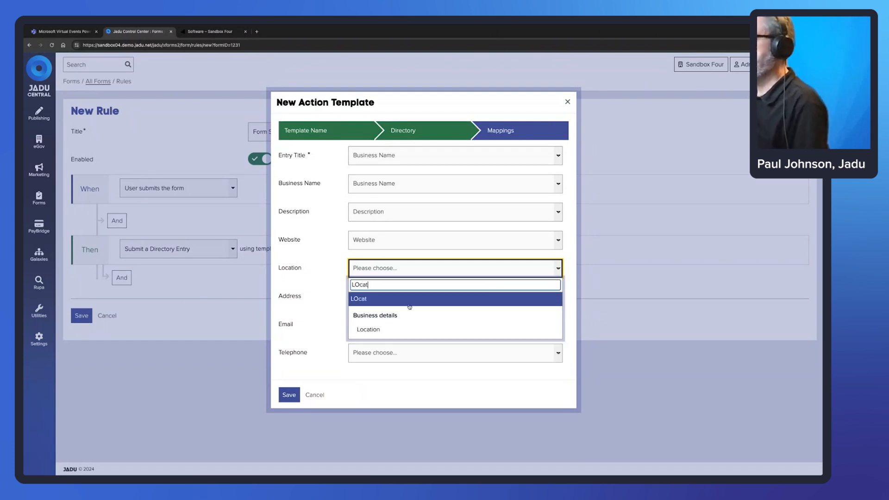
{"action": "left_click", "coordinate": [399, 331]}
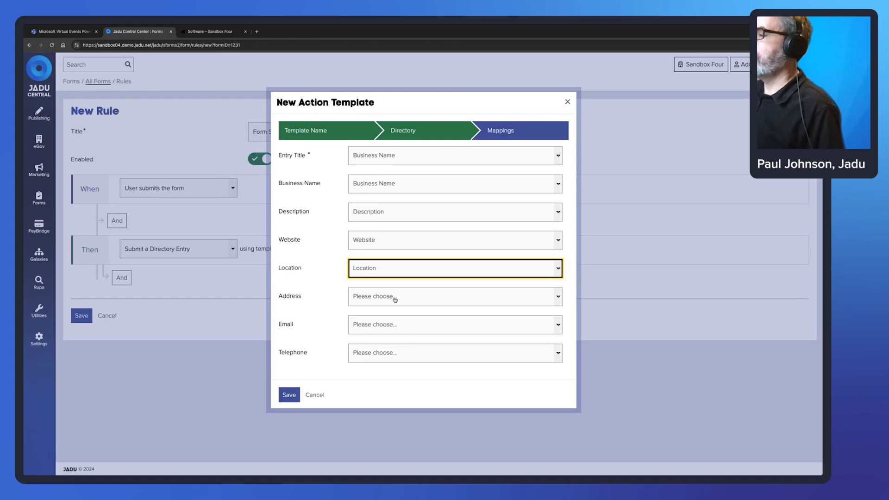
Map Address, Email and Telephone to their Business details fields and save the template.
{"action": "left_click", "coordinate": [395, 301]}
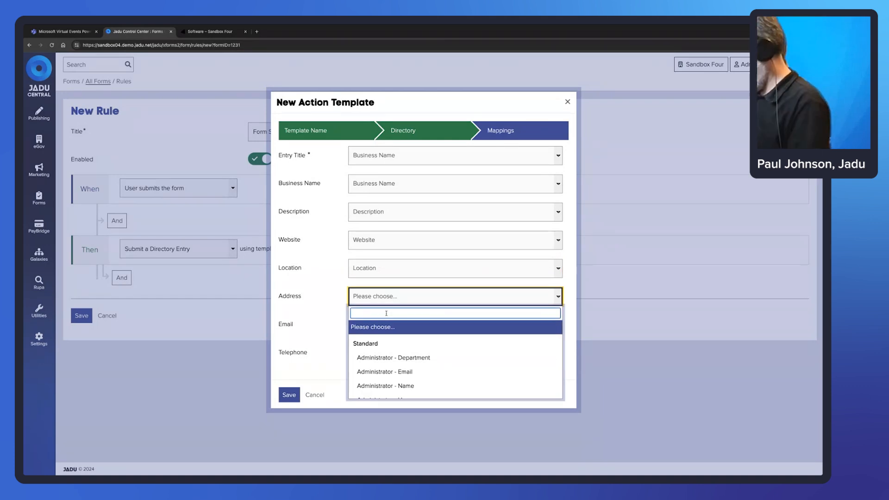
{"action": "type", "text": "address"}
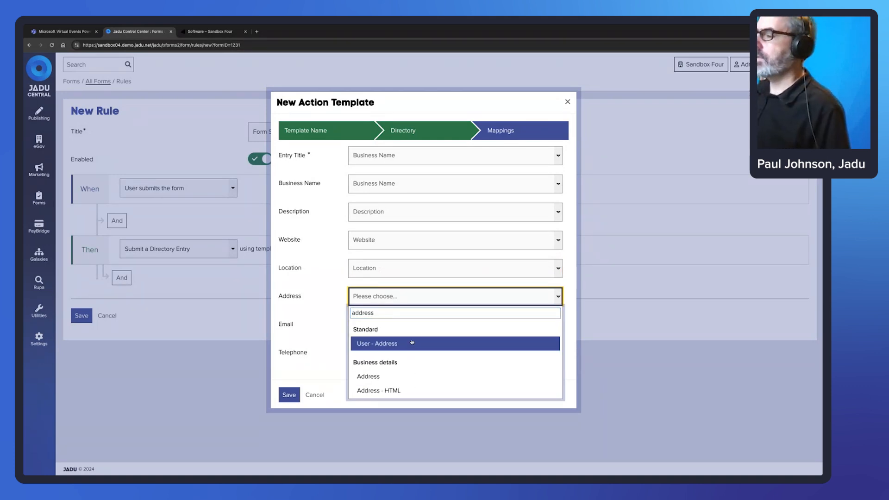
{"action": "scroll", "coordinate": [403, 365], "scroll_direction": "down", "scroll_amount": 1}
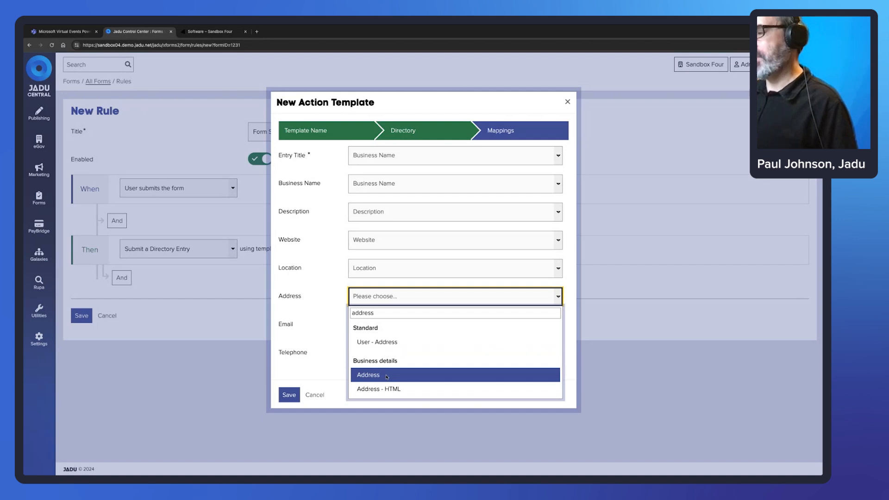
{"action": "left_click", "coordinate": [387, 375]}
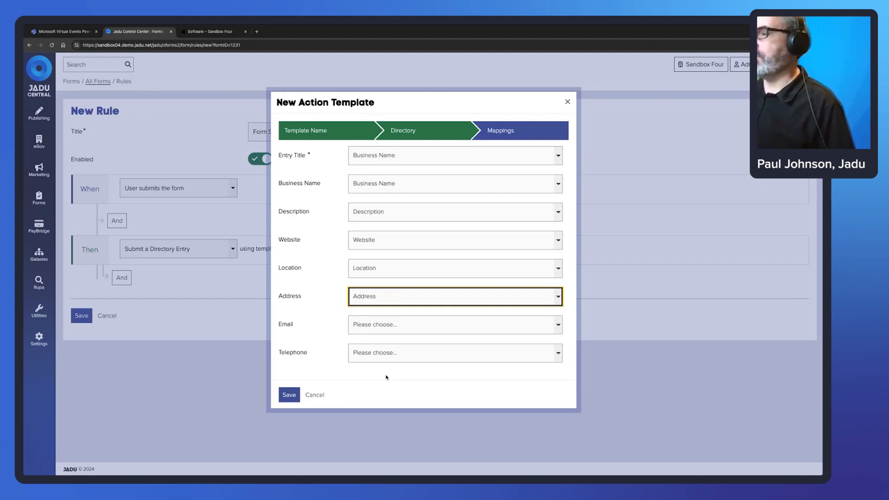
{"action": "left_click", "coordinate": [392, 329]}
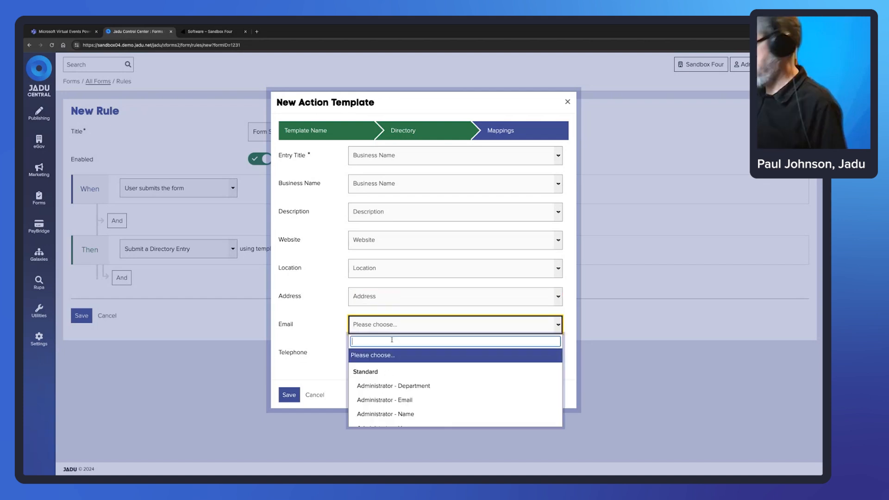
{"action": "type", "text": "email"}
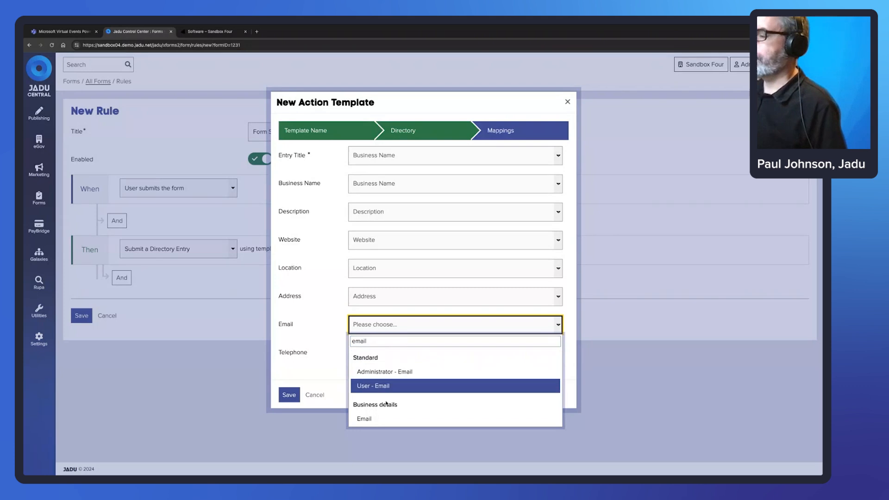
{"action": "left_click", "coordinate": [384, 420]}
{"action": "left_click", "coordinate": [381, 355]}
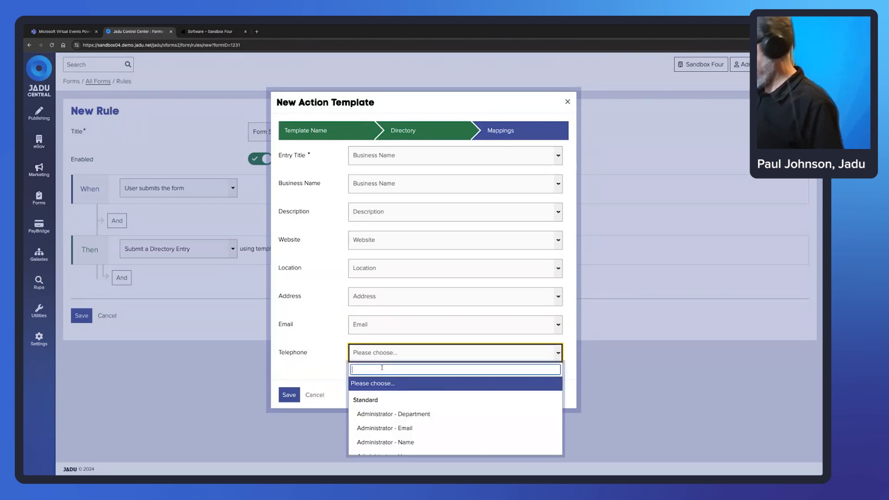
{"action": "type", "text": "Telep"}
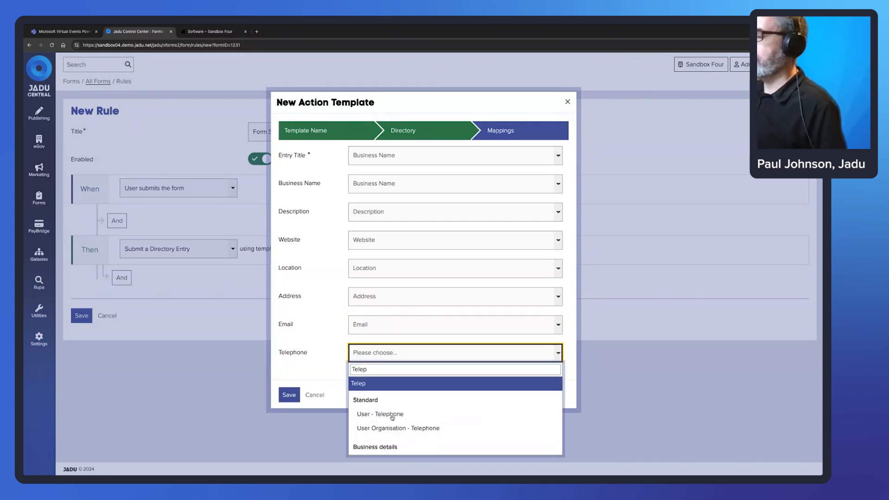
{"action": "left_click", "coordinate": [389, 445]}
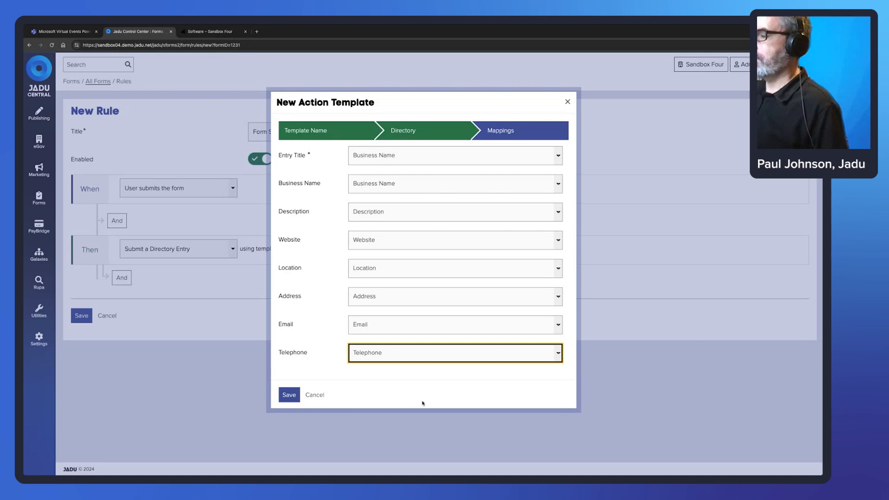
{"action": "left_click", "coordinate": [287, 396]}
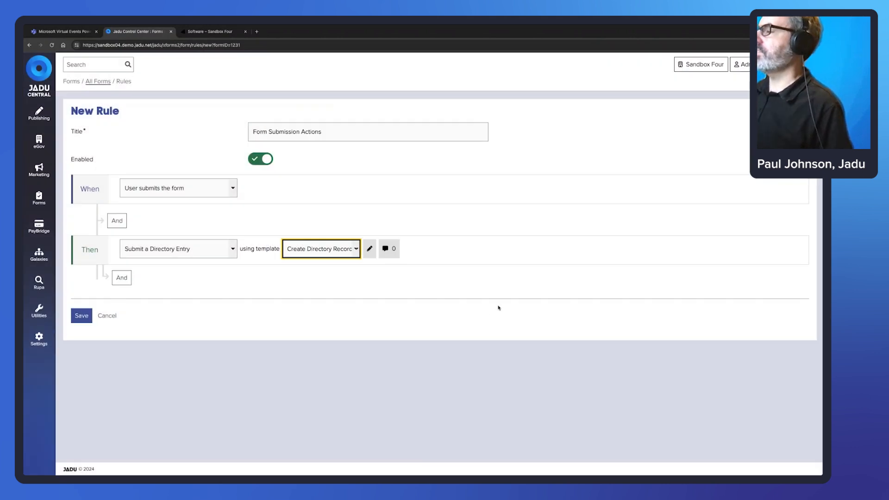
{"action": "left_click", "coordinate": [122, 277]}
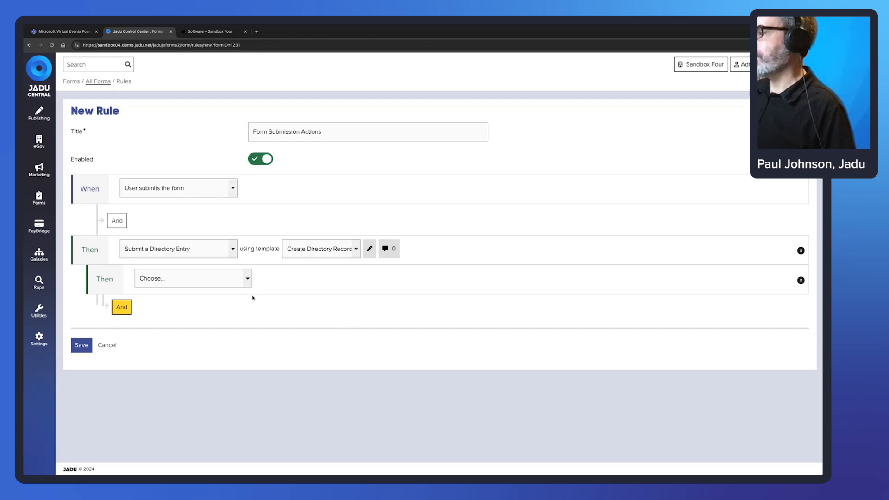
{"action": "left_click", "coordinate": [247, 280]}
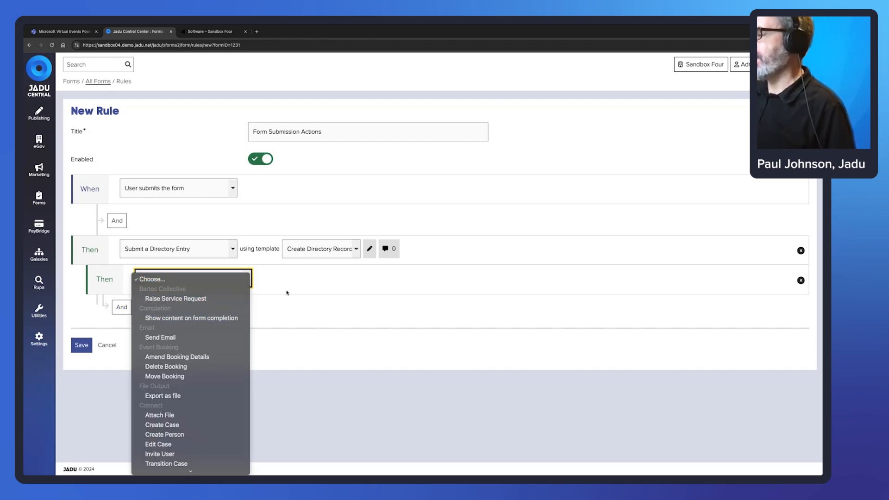
{"action": "left_click", "coordinate": [315, 292]}
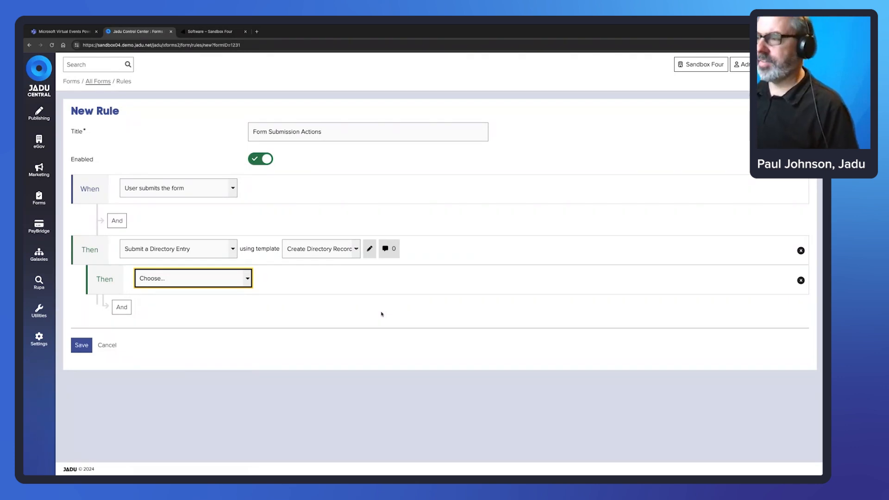
{"action": "left_click", "coordinate": [801, 280]}
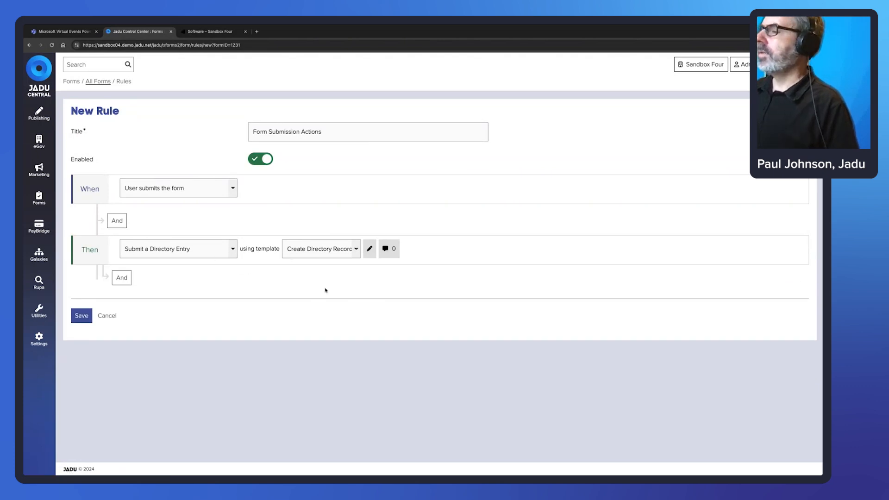
Set the action to send instant failure notifications to a chosen administrator.
{"action": "left_click", "coordinate": [387, 249]}
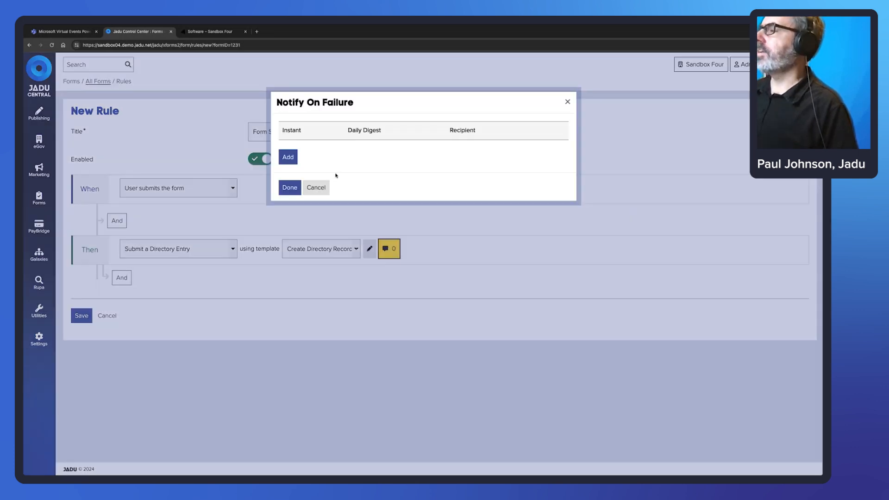
{"action": "left_click", "coordinate": [288, 158]}
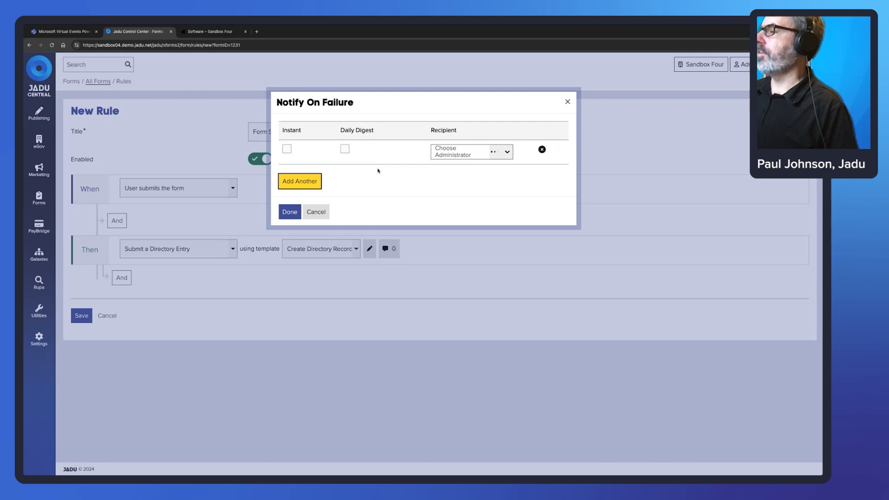
{"action": "left_click", "coordinate": [288, 149]}
{"action": "left_click", "coordinate": [348, 149]}
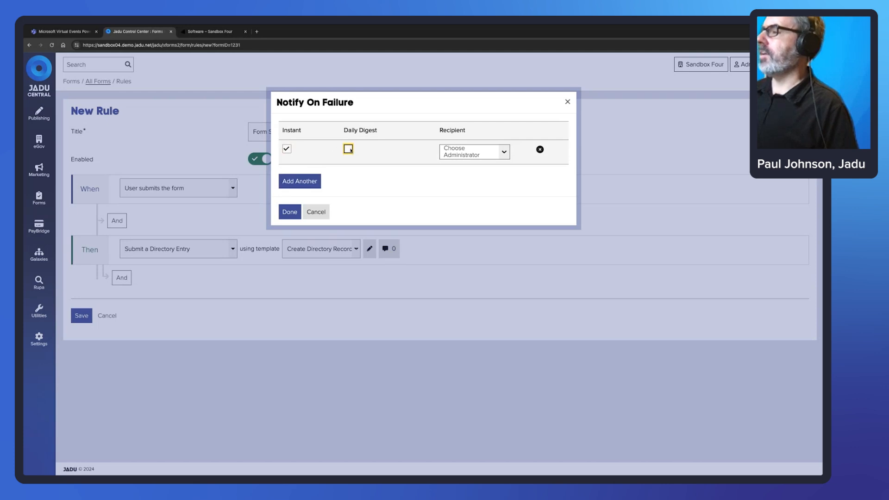
{"action": "left_click", "coordinate": [286, 148]}
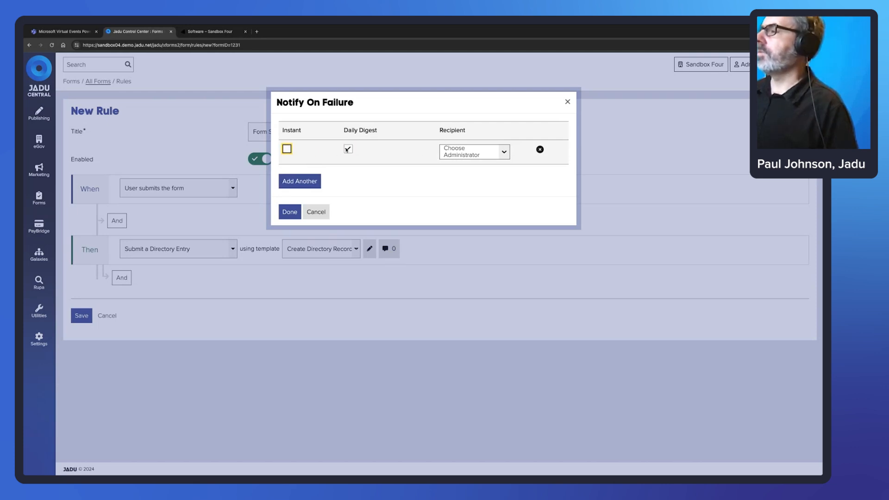
{"action": "left_click", "coordinate": [348, 148]}
{"action": "left_click", "coordinate": [287, 149]}
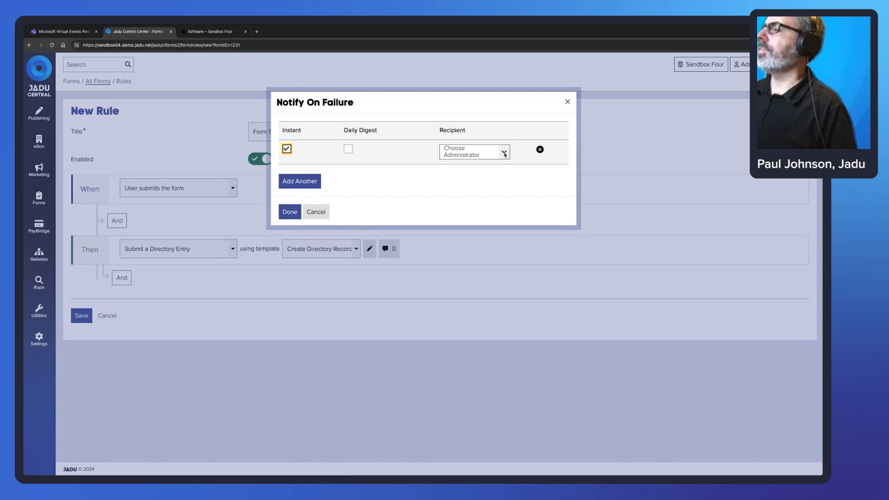
{"action": "left_click", "coordinate": [505, 153]}
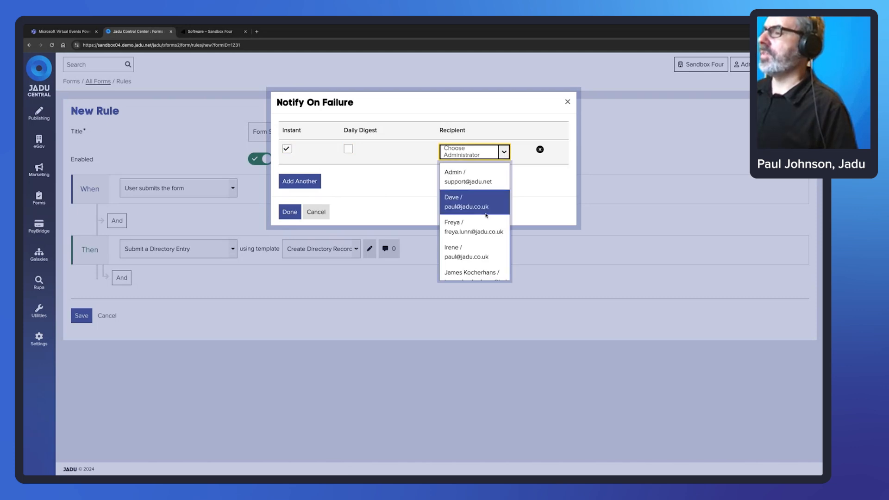
{"action": "scroll", "coordinate": [485, 239], "scroll_direction": "down", "scroll_amount": 1}
{"action": "scroll", "coordinate": [485, 240], "scroll_direction": "down", "scroll_amount": 5}
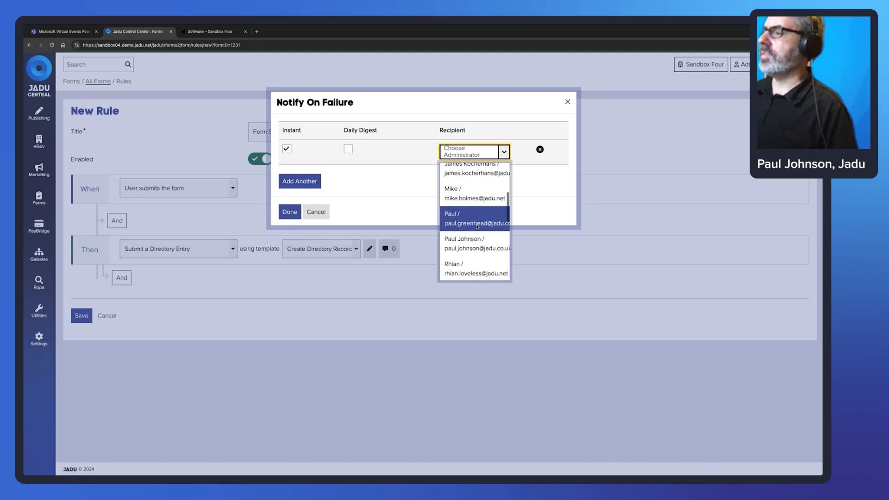
{"action": "left_click", "coordinate": [484, 239]}
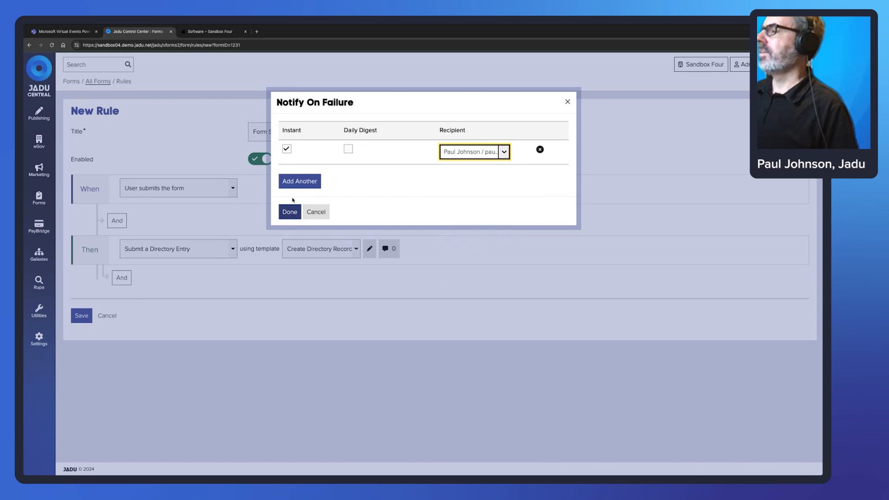
{"action": "left_click", "coordinate": [290, 213]}
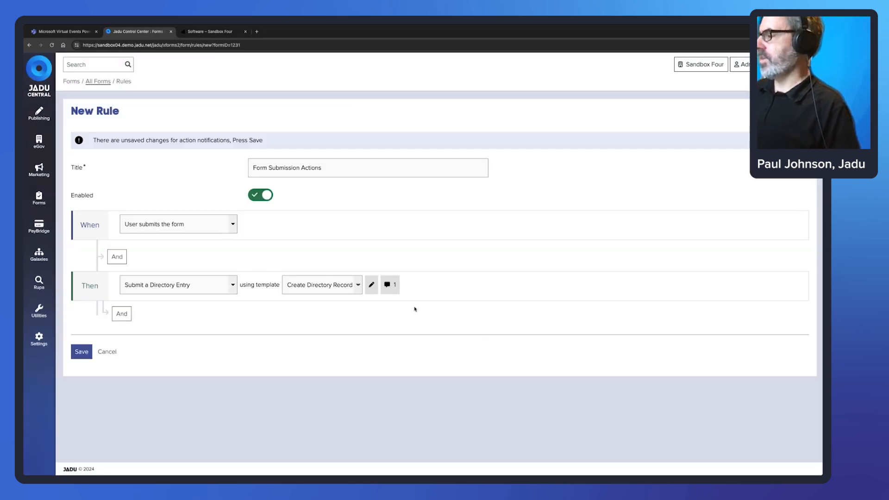
Save the Form Submission Actions rule and view the form live from Publish.
{"action": "left_click", "coordinate": [82, 352]}
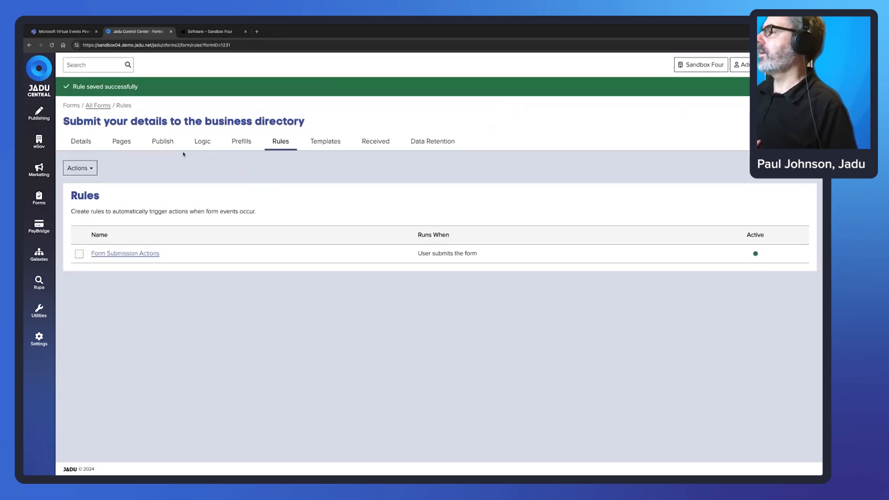
{"action": "left_click", "coordinate": [163, 142]}
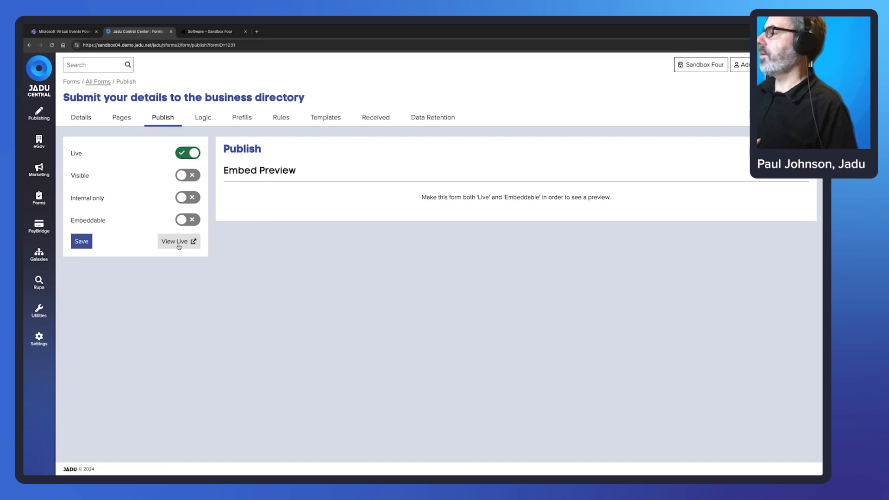
{"action": "left_click", "coordinate": [179, 242]}
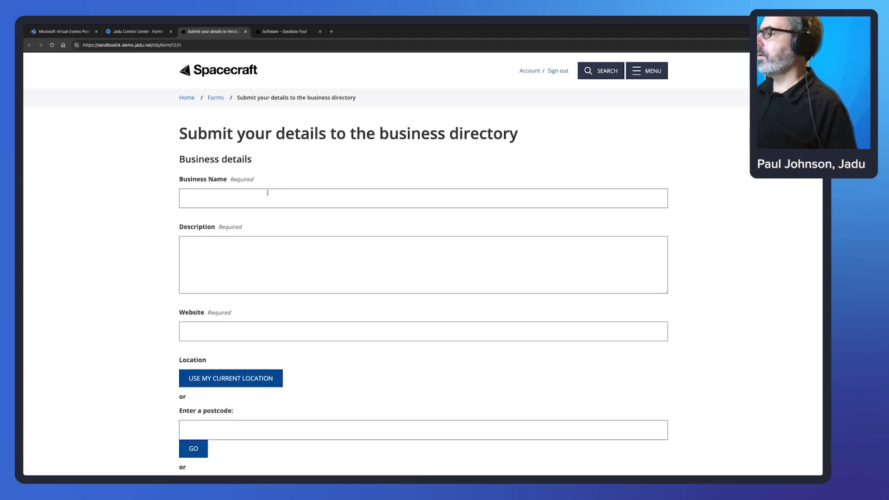
Enter 'Another Business' as the business name and paste Lorem ipsum text as the description.
{"action": "left_click", "coordinate": [268, 192]}
{"action": "type", "text": "Anoth"}
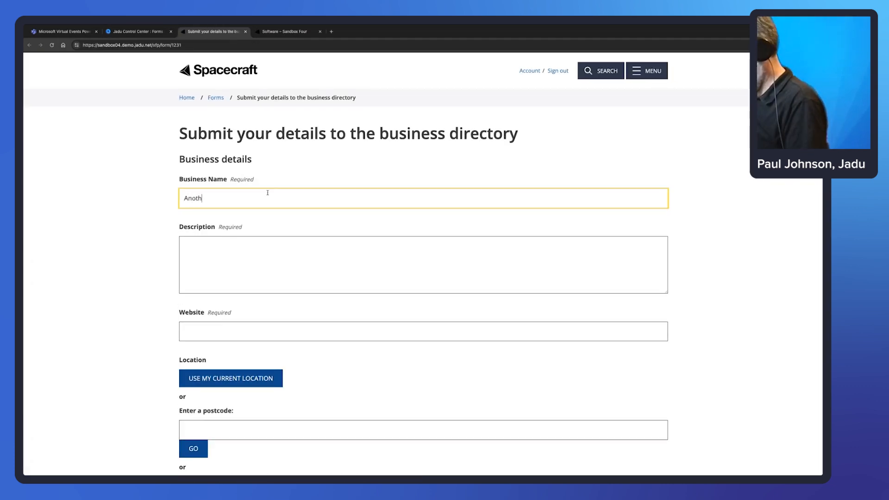
{"action": "type", "text": "er Busienss"}
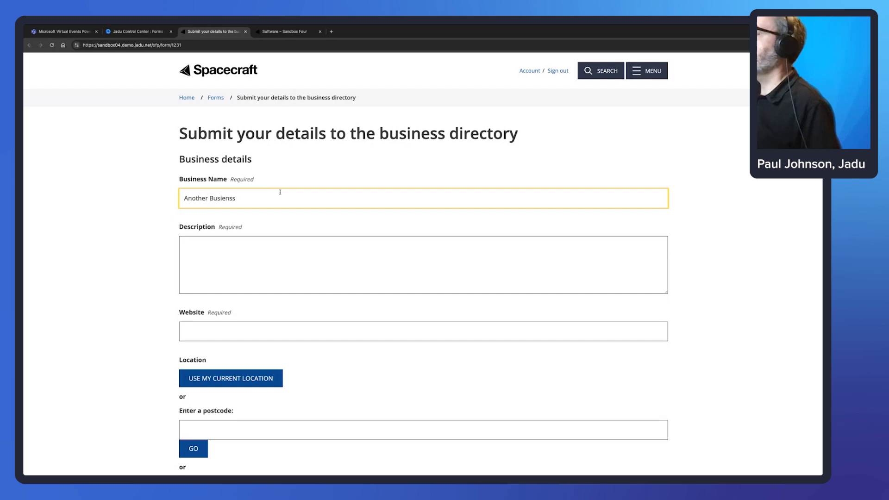
{"action": "right_click", "coordinate": [224, 199]}
{"action": "left_click", "coordinate": [243, 200]}
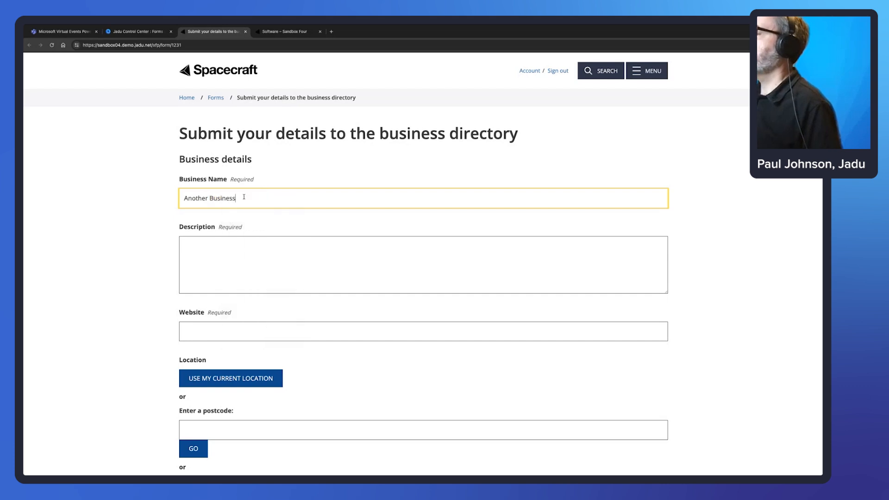
{"action": "left_click_drag", "start_coordinate": [244, 197], "coordinate": [173, 200]}
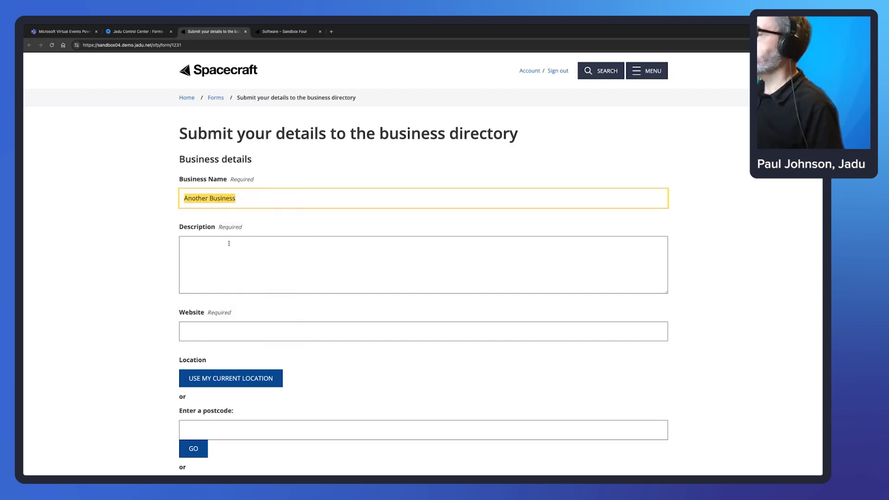
{"action": "left_click", "coordinate": [244, 250]}
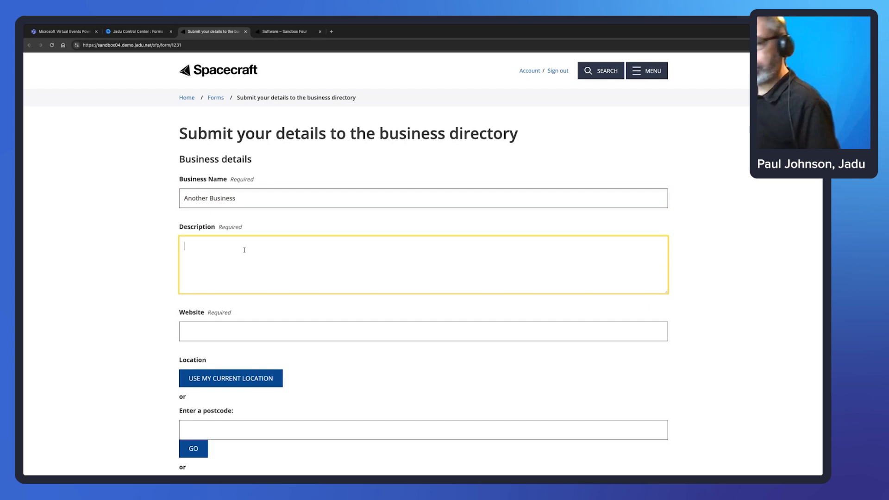
{"action": "key", "text": "super+Tab"}
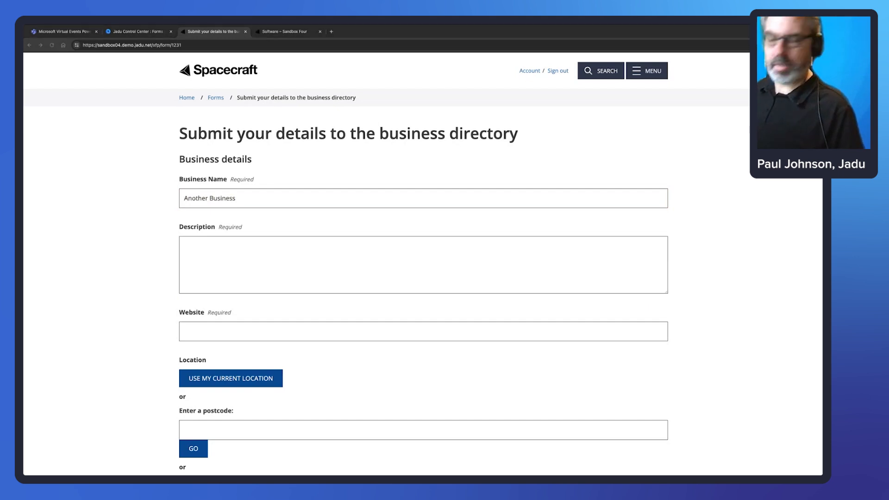
{"action": "key", "text": "super+Tab"}
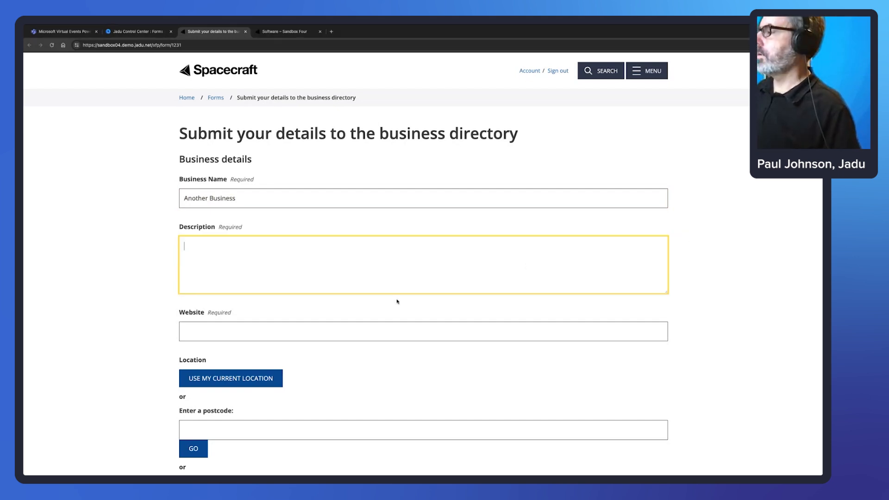
{"action": "type", "text": "Lorem ipsum dolor sit amet, consectetur adipiscing elit, sed do eiusmod tempor incididunt ut labore et dolore magna aliqua. Ut enim ad minim veniam, quis nostrud exercitation ullamco laboris nisi ut aliquip ex ea commodo consequat. Duis aute irure dolor in reprehenderit in voluptate velit esse cillum dolore eu fugiat nulla pariatur. Excepteur sint occaecat cupidatat non proident, sunt in culpa qui officia deserunt mollit anim id est laborum."}
{"action": "left_click", "coordinate": [323, 332]}
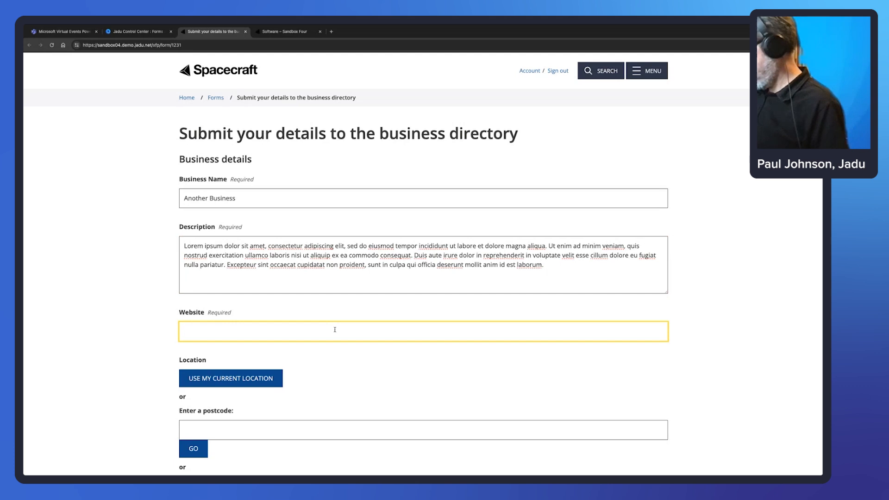
{"action": "type", "text": "www.j"}
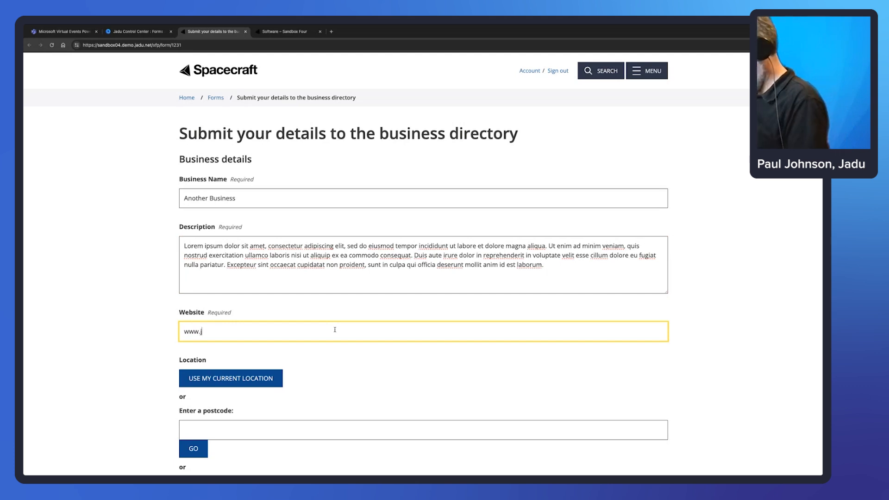
{"action": "type", "text": "adu.net"}
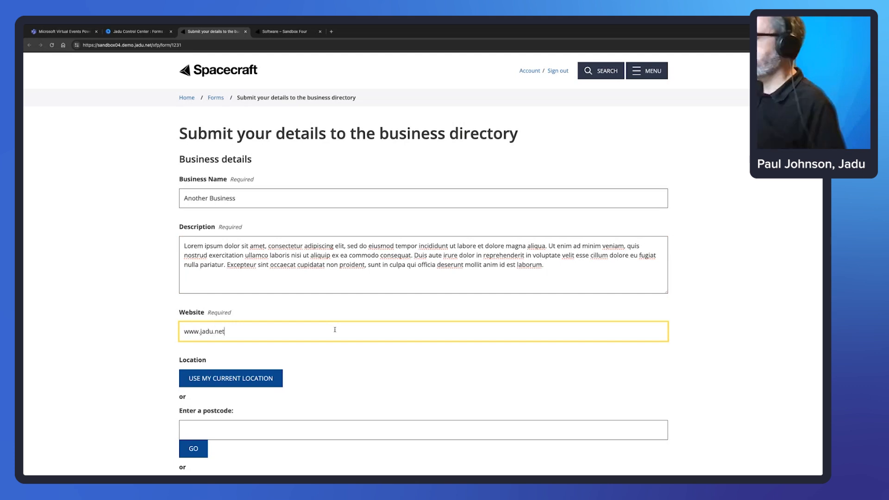
{"action": "scroll", "coordinate": [416, 346], "scroll_direction": "down", "scroll_amount": 2}
{"action": "scroll", "coordinate": [415, 346], "scroll_direction": "down", "scroll_amount": 5}
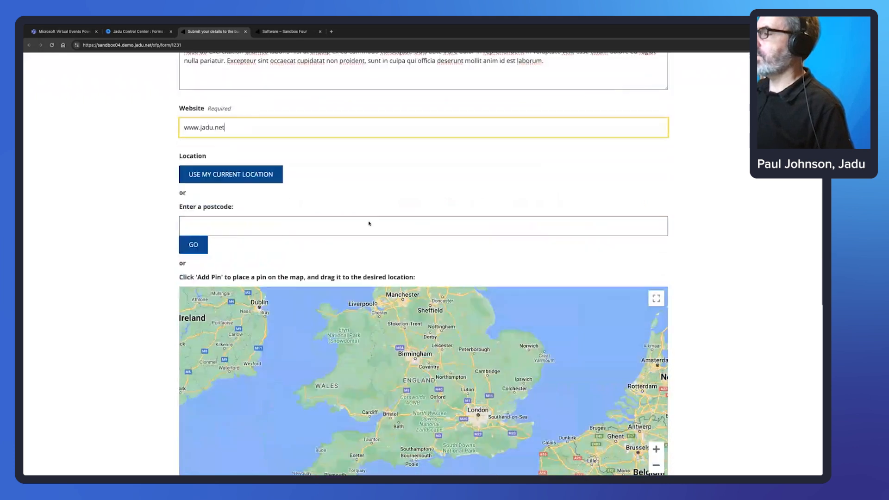
{"action": "left_click", "coordinate": [221, 169]}
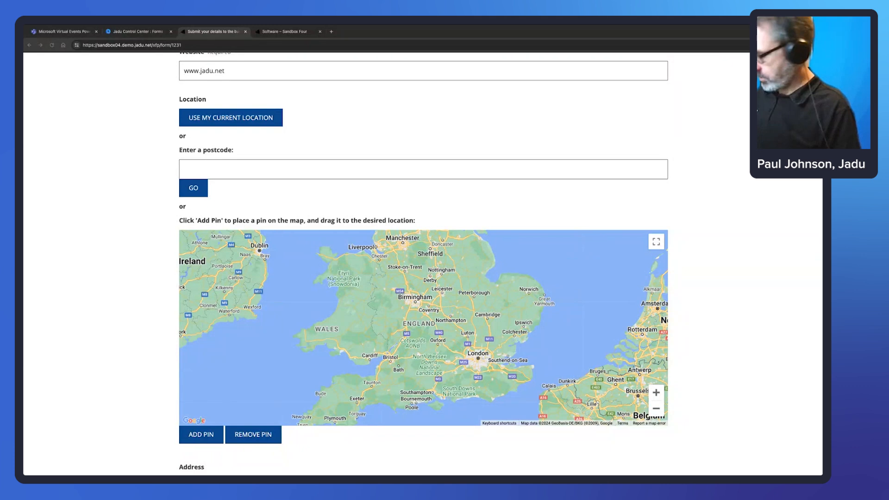
{"action": "left_click", "coordinate": [254, 166]}
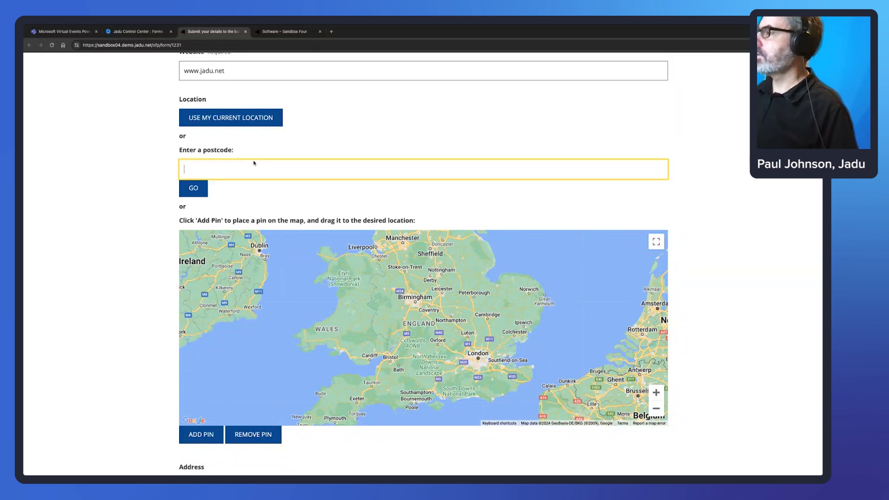
{"action": "type", "text": "LE4 5NU"}
{"action": "left_click", "coordinate": [194, 188]}
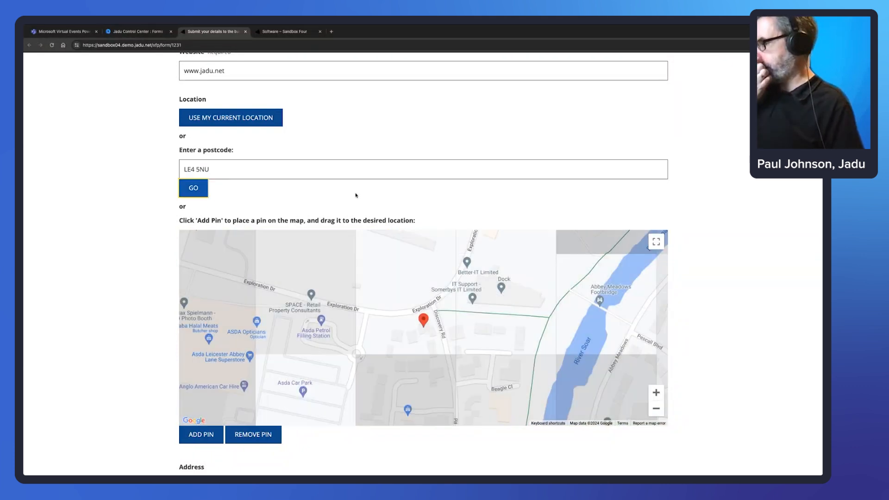
{"action": "mouse_move", "coordinate": [423, 321]}
{"action": "left_mouse_down"}
{"action": "mouse_move", "coordinate": [411, 290]}
{"action": "mouse_move", "coordinate": [420, 330]}
{"action": "mouse_move", "coordinate": [353, 302]}
{"action": "mouse_move", "coordinate": [347, 268]}
{"action": "left_mouse_up"}
{"action": "mouse_move", "coordinate": [444, 270]}
{"action": "left_mouse_down"}
{"action": "mouse_move", "coordinate": [580, 322]}
{"action": "mouse_move", "coordinate": [510, 269]}
{"action": "mouse_move", "coordinate": [501, 291]}
{"action": "left_mouse_up"}
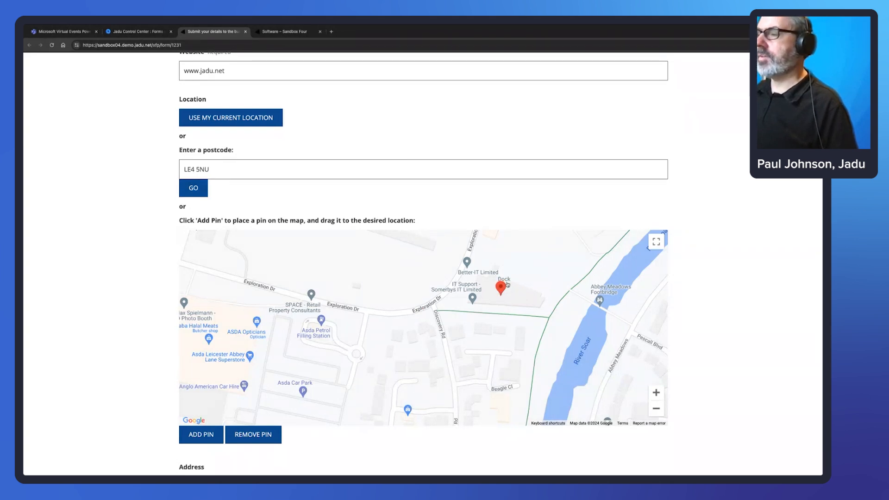
Review the supplied details and submit the business directory form.
{"action": "scroll", "coordinate": [298, 458], "scroll_direction": "down", "scroll_amount": 1}
{"action": "scroll", "coordinate": [299, 458], "scroll_direction": "down", "scroll_amount": 6}
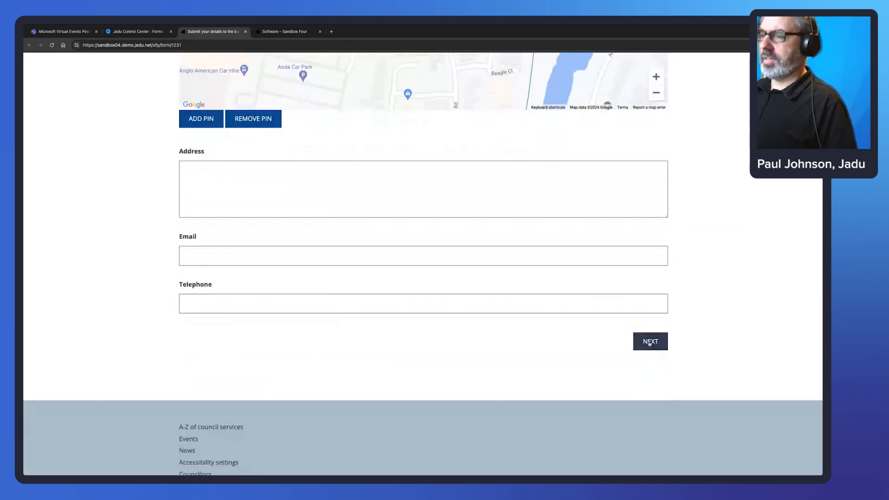
{"action": "left_click", "coordinate": [654, 343]}
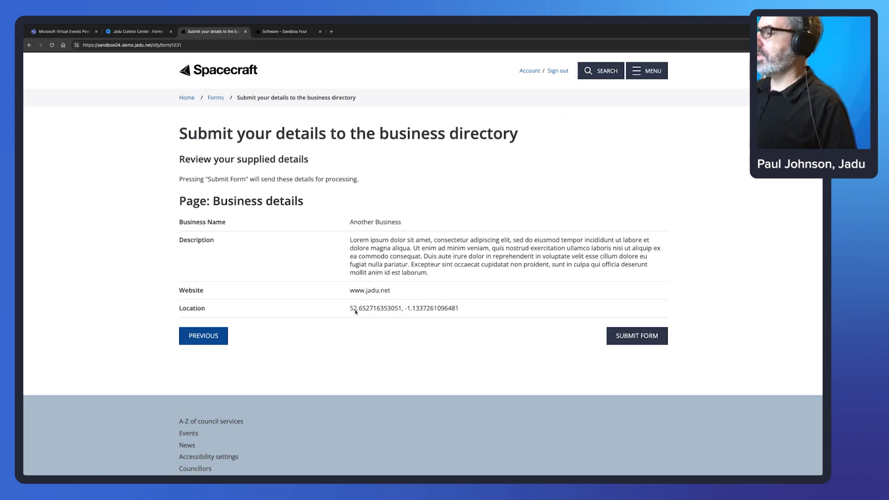
{"action": "left_click_drag", "start_coordinate": [351, 308], "coordinate": [461, 309]}
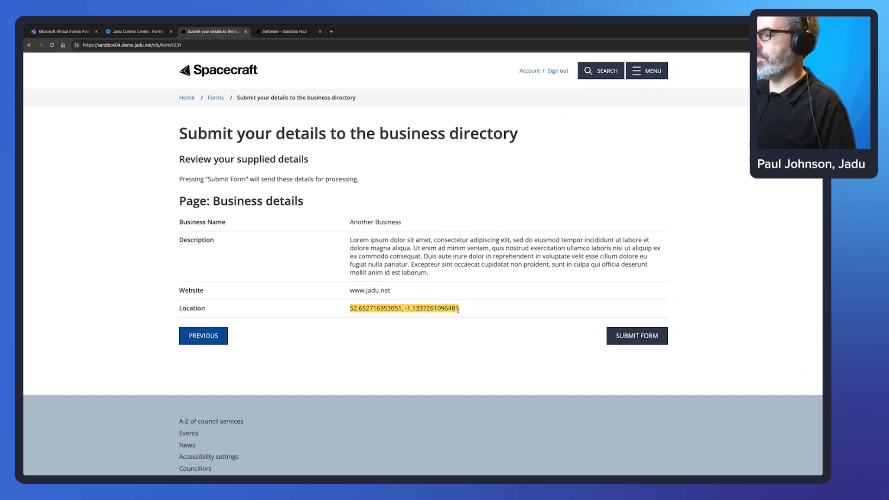
{"action": "left_click", "coordinate": [651, 338]}
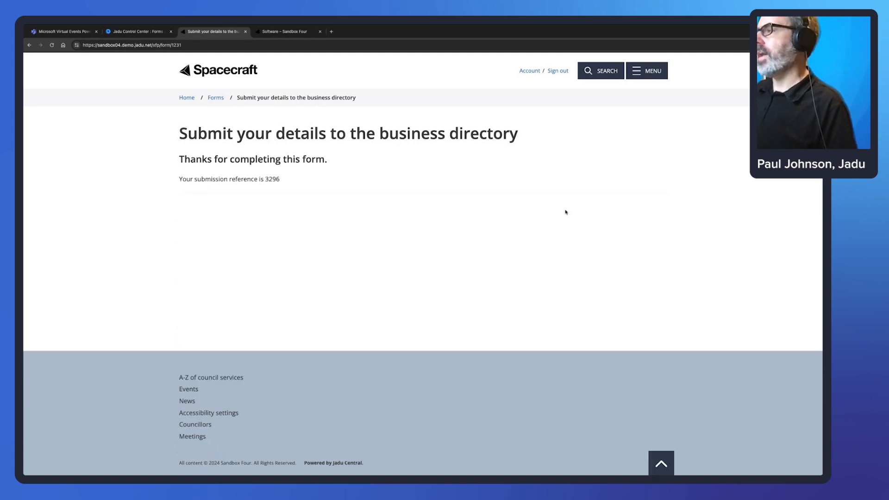
List the Local Businesses (Imported) user records awaiting approval.
{"action": "left_click", "coordinate": [150, 34]}
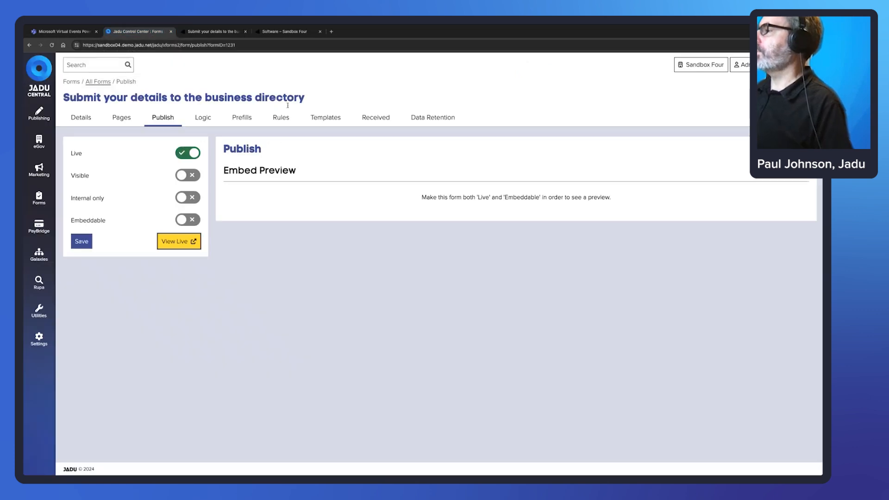
{"action": "left_click", "coordinate": [39, 113]}
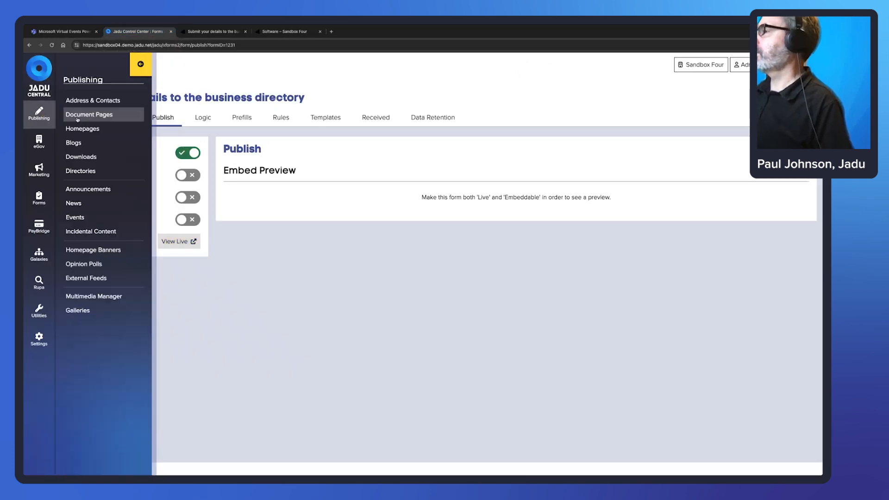
{"action": "left_click", "coordinate": [89, 174]}
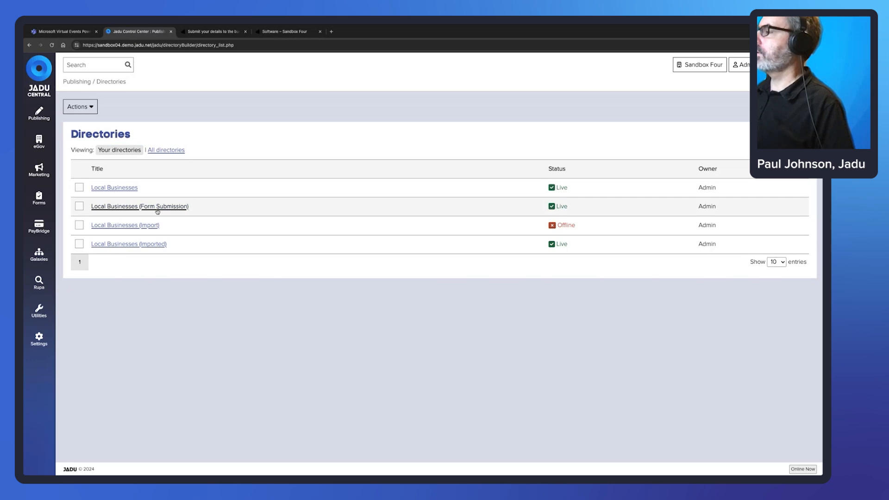
{"action": "left_click", "coordinate": [159, 247]}
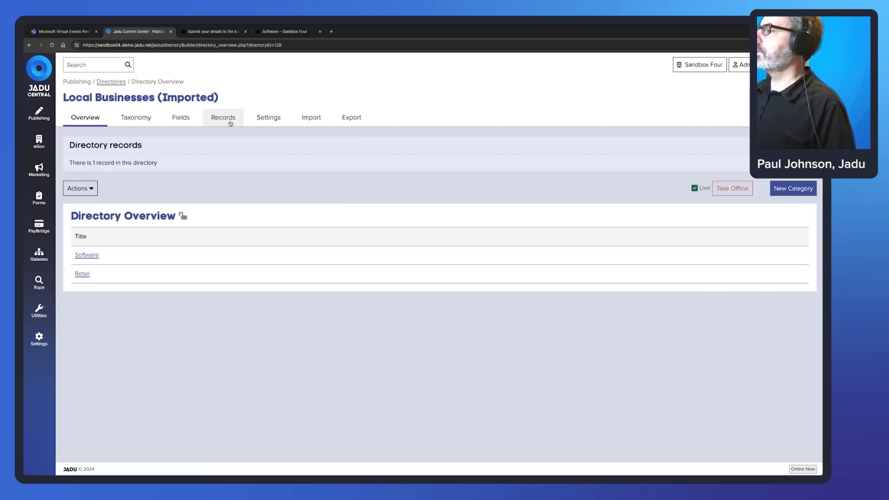
{"action": "left_click", "coordinate": [216, 122]}
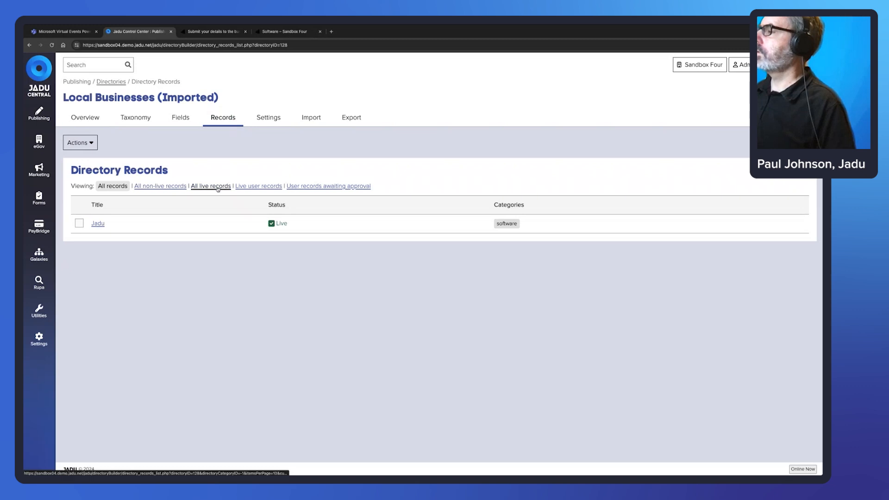
{"action": "left_click", "coordinate": [167, 186]}
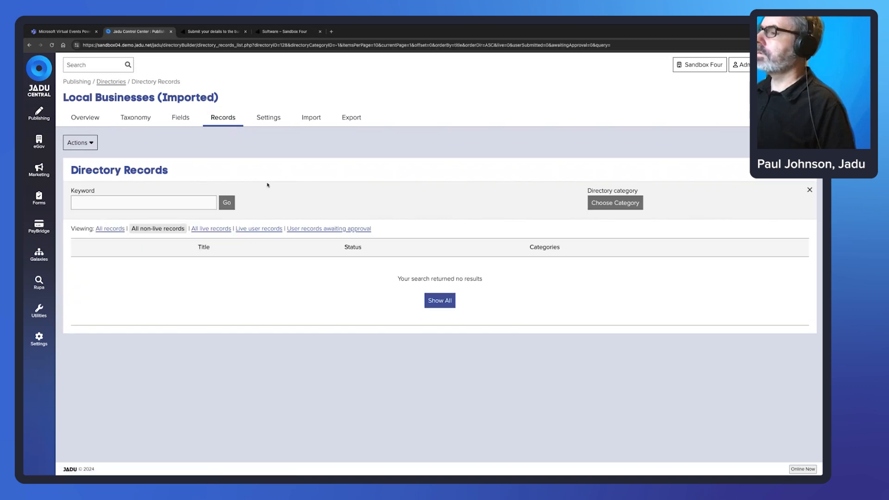
{"action": "left_click", "coordinate": [330, 228]}
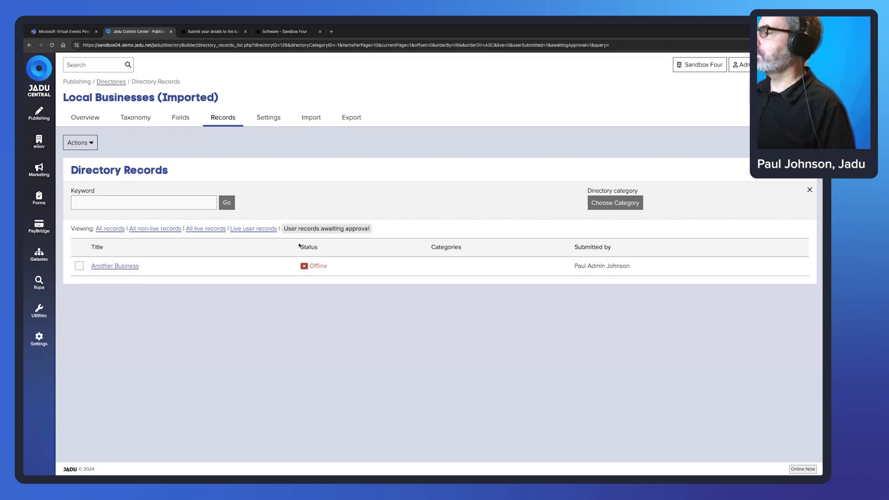
Set the Another Business record's Live status to Yes and save it.
{"action": "left_click", "coordinate": [132, 271]}
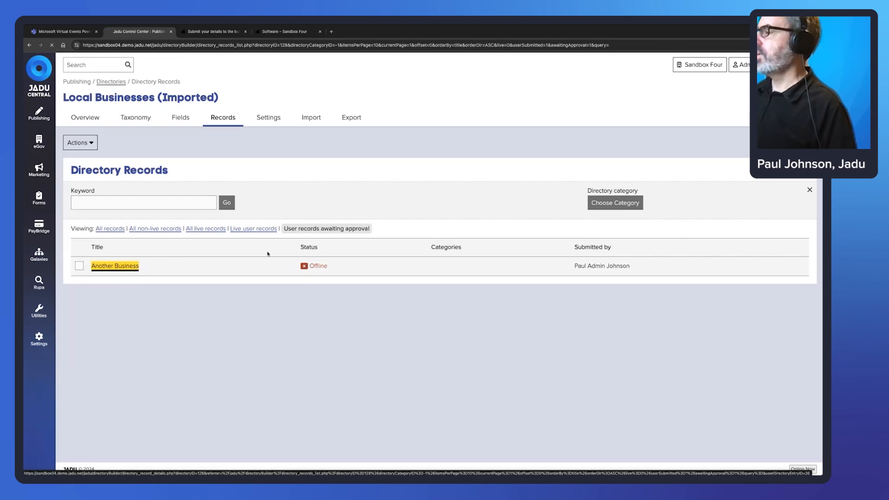
{"action": "scroll", "coordinate": [441, 203], "scroll_direction": "down", "scroll_amount": 1}
{"action": "scroll", "coordinate": [655, 219], "scroll_direction": "down", "scroll_amount": 4}
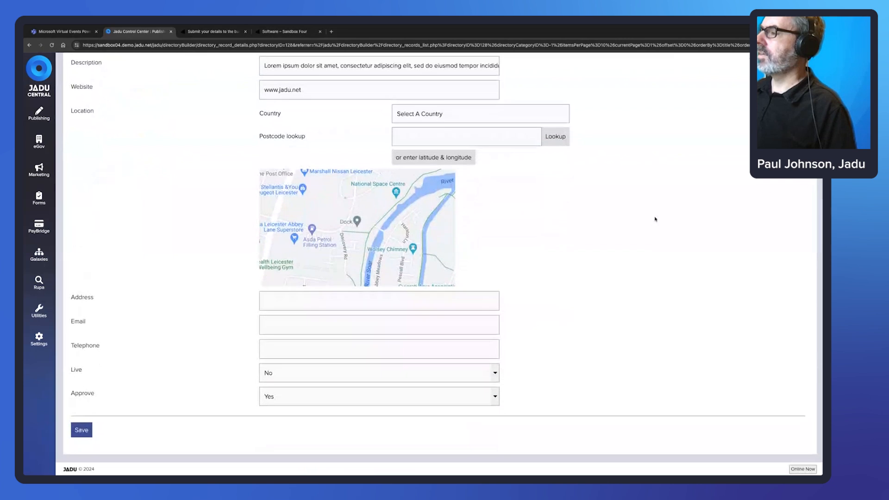
{"action": "left_click", "coordinate": [367, 372]}
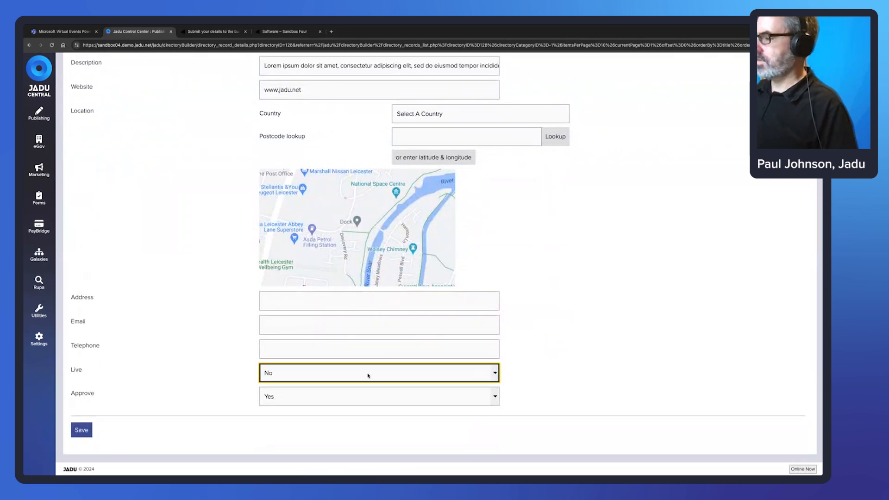
{"action": "left_click", "coordinate": [368, 364]}
{"action": "left_click", "coordinate": [81, 430]}
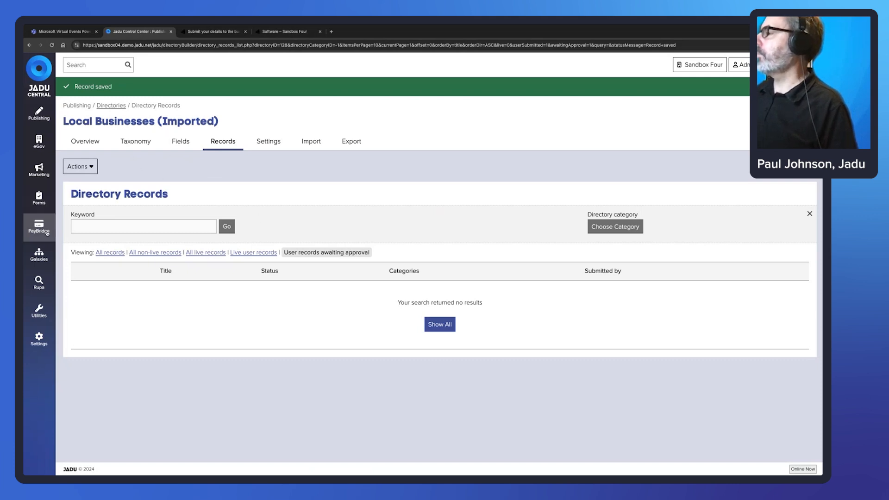
Open the business directory submission form's Logic tab from All Forms.
{"action": "left_click", "coordinate": [38, 203]}
{"action": "left_click", "coordinate": [78, 147]}
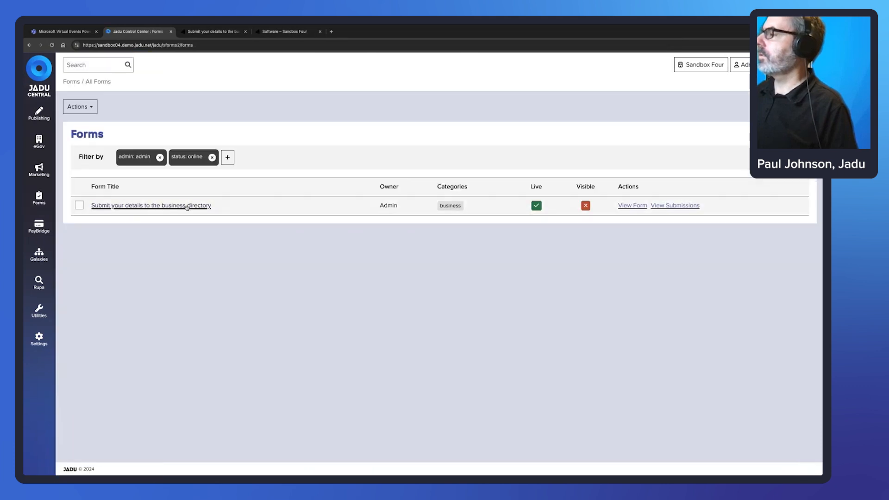
{"action": "left_click", "coordinate": [188, 205]}
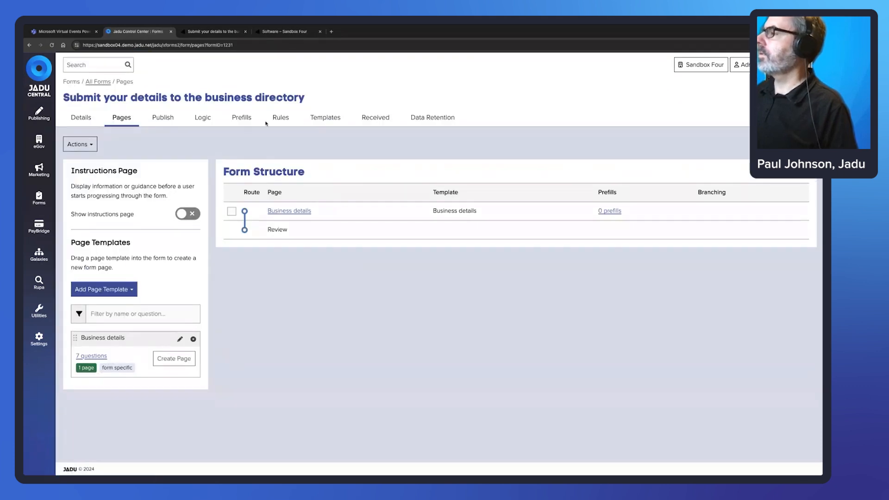
{"action": "left_click", "coordinate": [202, 117]}
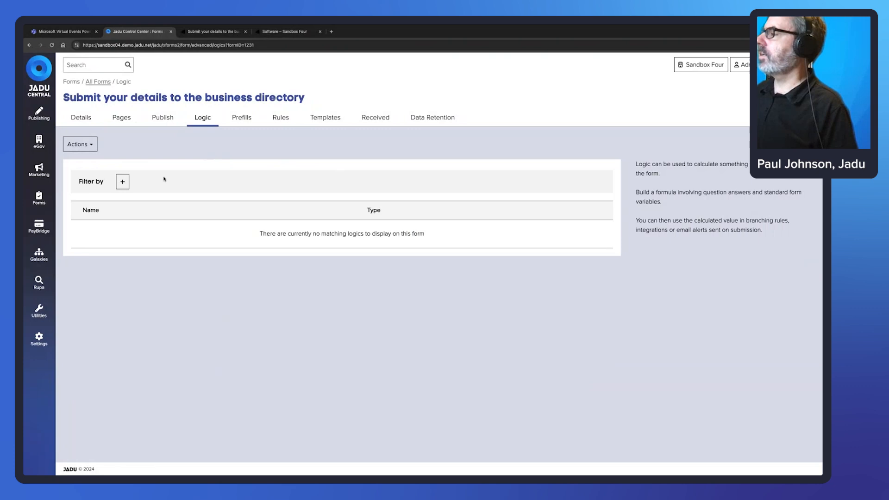
Add a predefined logic using the 'Directories - Value of a field' formula.
{"action": "left_click", "coordinate": [122, 182]}
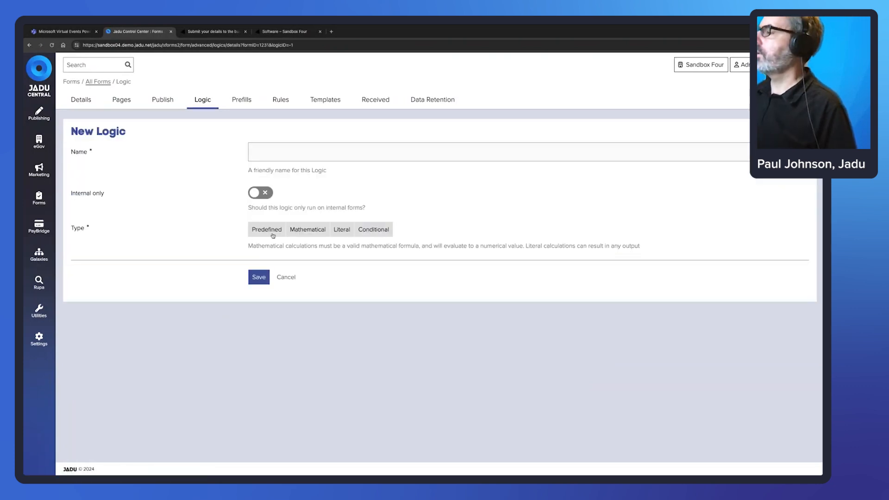
{"action": "left_click", "coordinate": [270, 234]}
{"action": "left_click", "coordinate": [396, 272]}
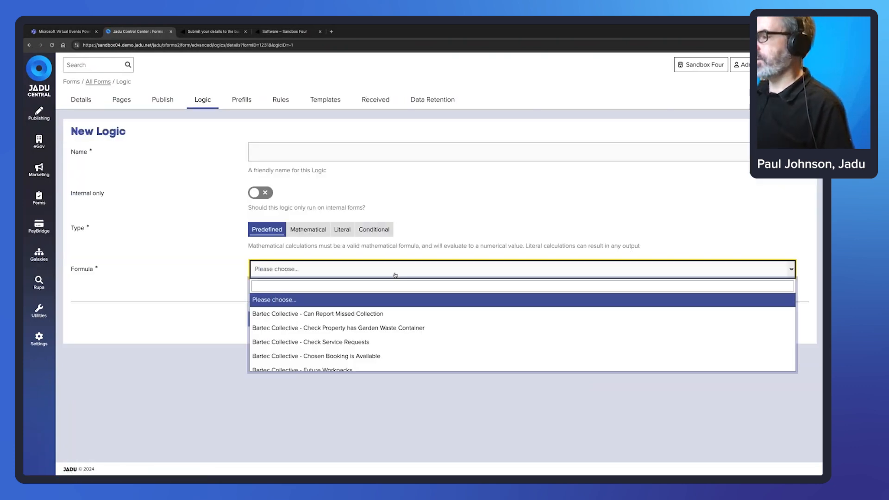
{"action": "type", "text": "cirect"}
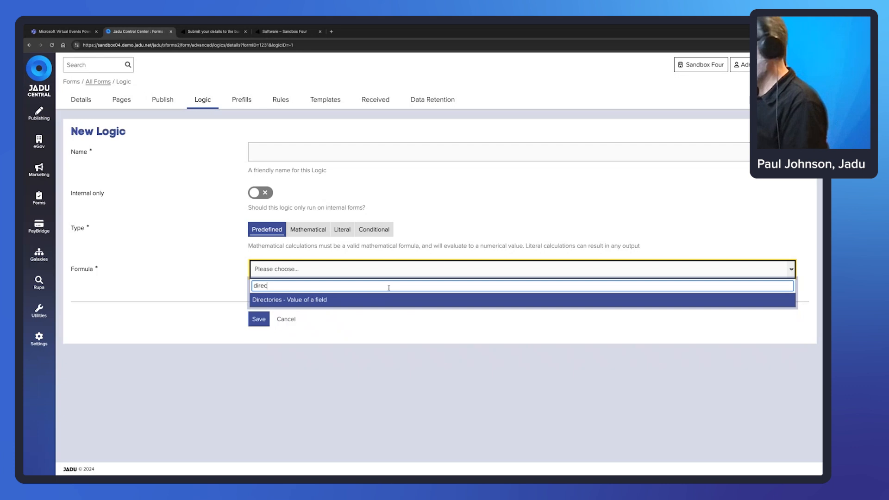
{"action": "left_click", "coordinate": [293, 300]}
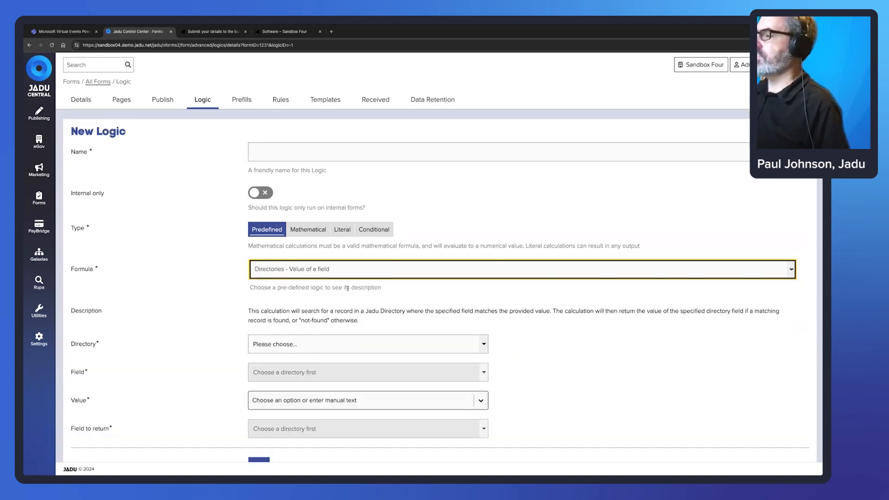
Set the directory to Local Businesses (Imported) and the matching field to Business Name.
{"action": "scroll", "coordinate": [382, 296], "scroll_direction": "down", "scroll_amount": 1}
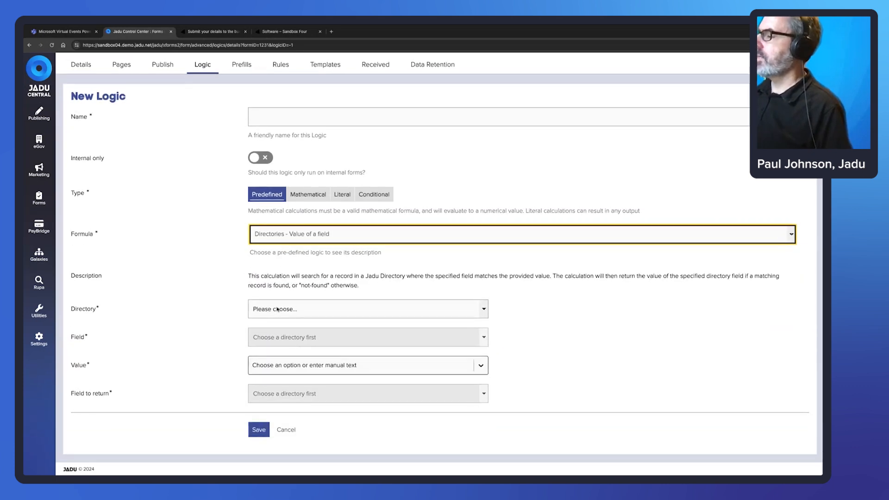
{"action": "left_click", "coordinate": [325, 309]}
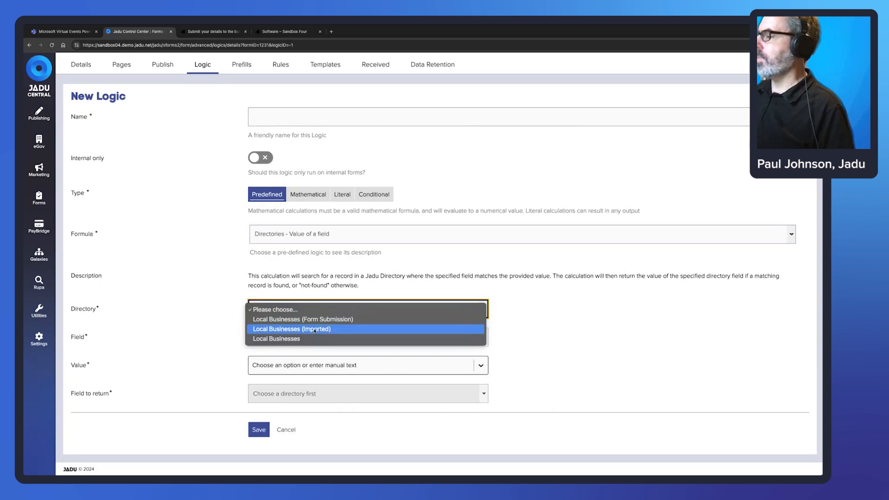
{"action": "left_click", "coordinate": [315, 329]}
{"action": "left_click", "coordinate": [327, 341]}
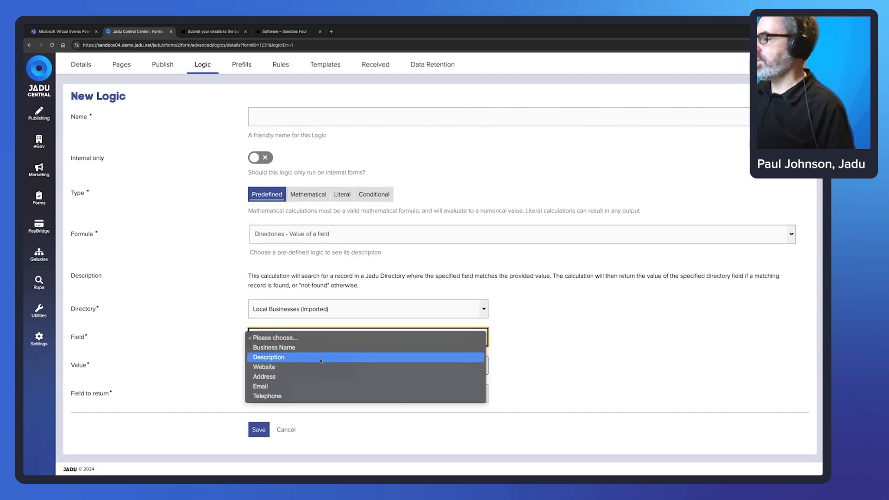
{"action": "left_click", "coordinate": [308, 348]}
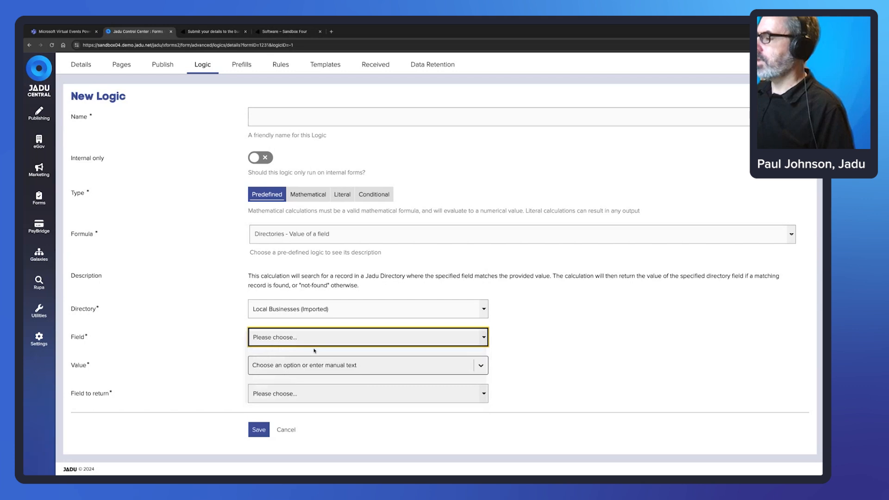
{"action": "left_click", "coordinate": [289, 341]}
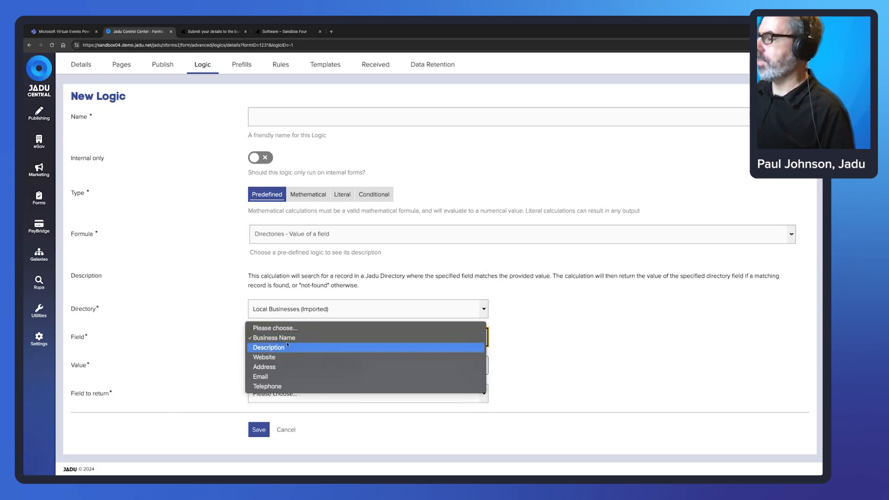
{"action": "left_click", "coordinate": [296, 338]}
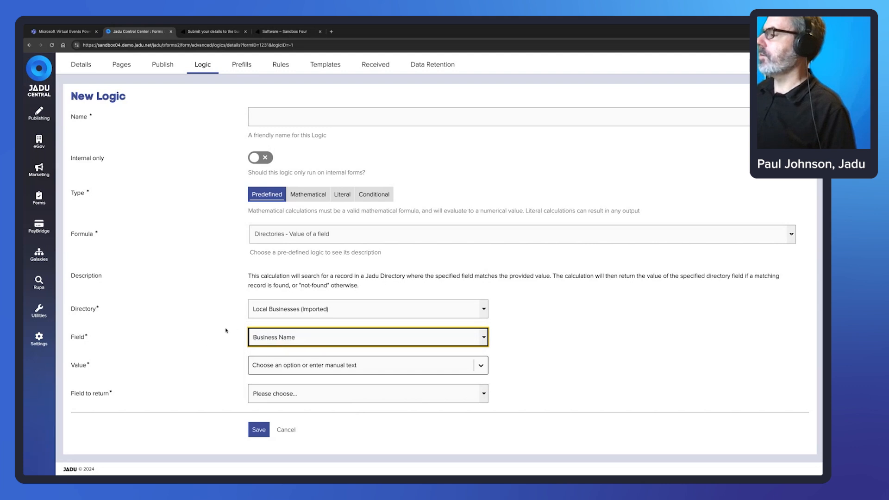
Use the form's Business Name answer as the value to match.
{"action": "left_click", "coordinate": [296, 367]}
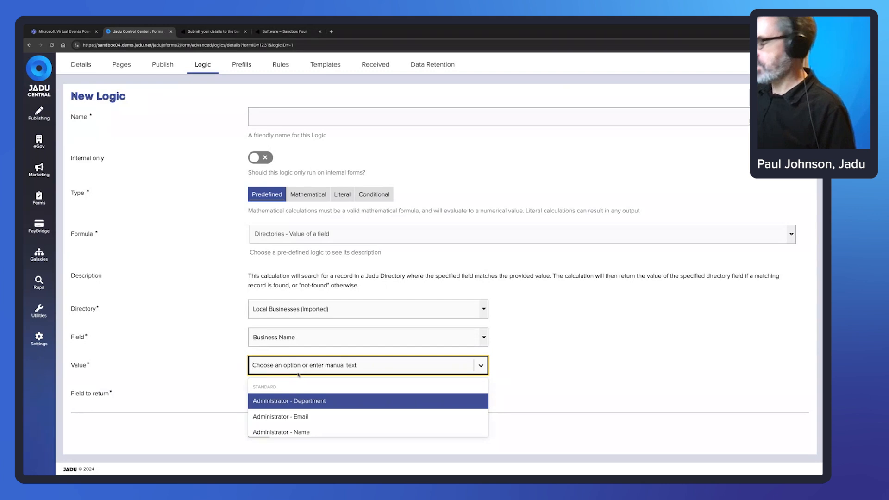
{"action": "type", "text": "Busi"}
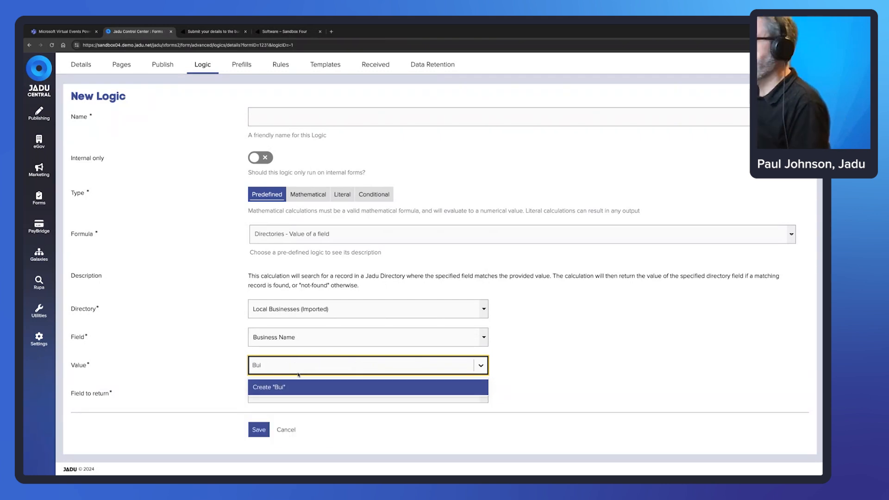
{"action": "type", "text": "ness"}
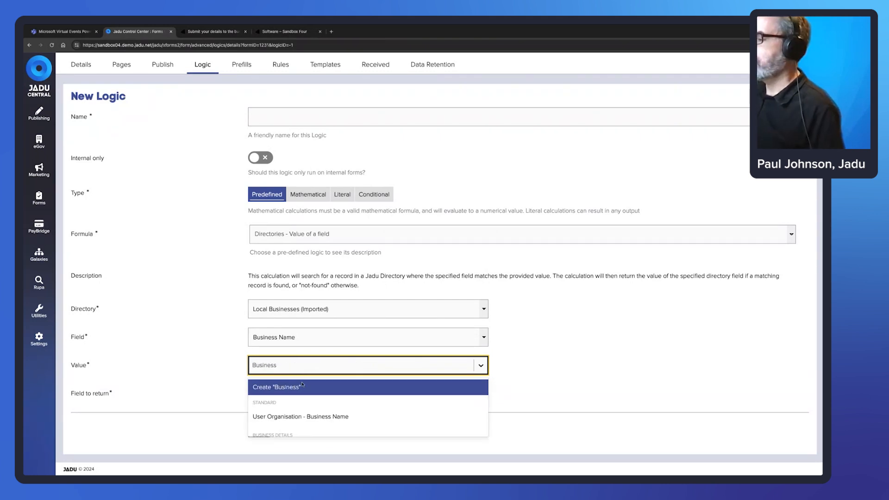
{"action": "scroll", "coordinate": [297, 408], "scroll_direction": "down", "scroll_amount": 1}
{"action": "left_click", "coordinate": [287, 423]}
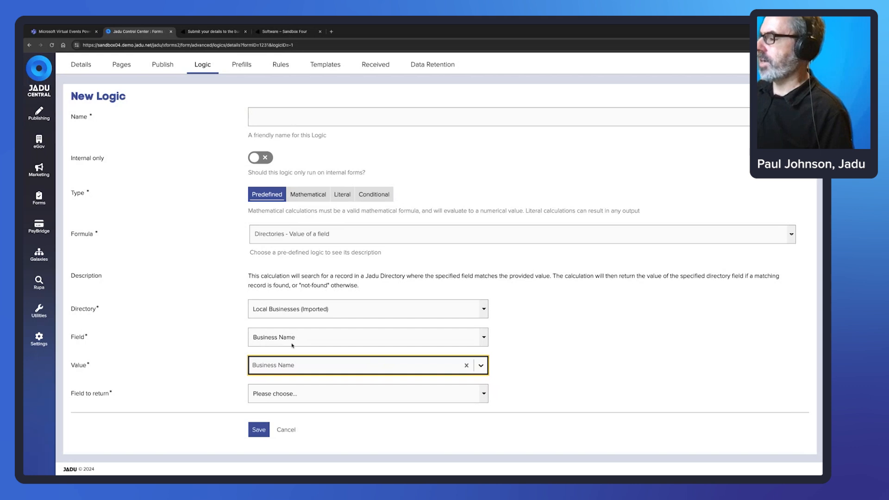
{"action": "left_click", "coordinate": [313, 399]}
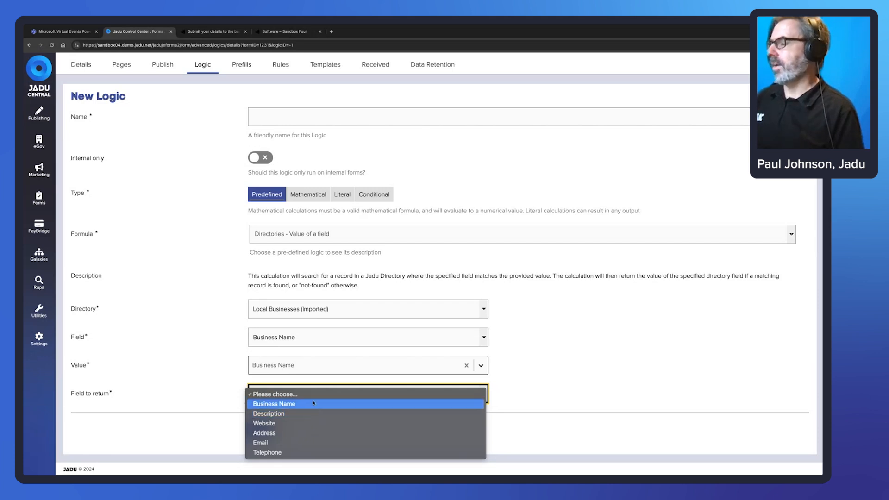
Set Telephone as the field returned from the matched directory record.
{"action": "left_click", "coordinate": [302, 453]}
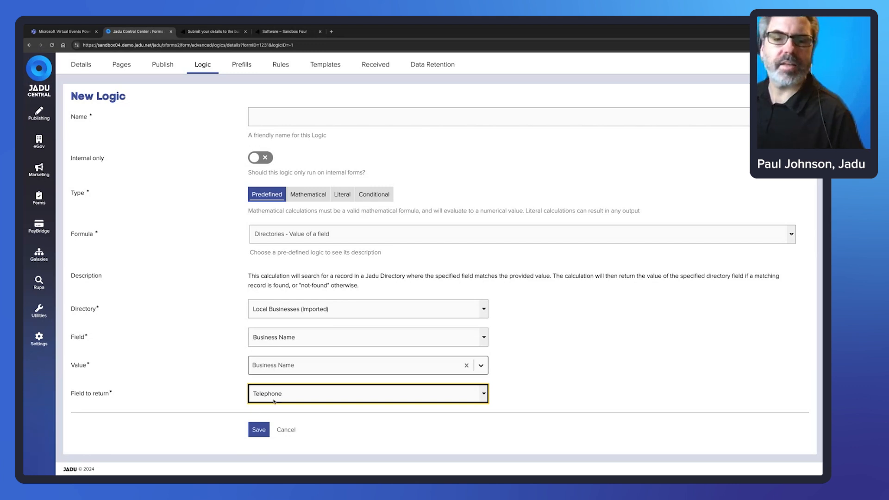
{"action": "left_click", "coordinate": [478, 174]}
{"action": "scroll", "coordinate": [238, 157], "scroll_direction": "up", "scroll_amount": 1}
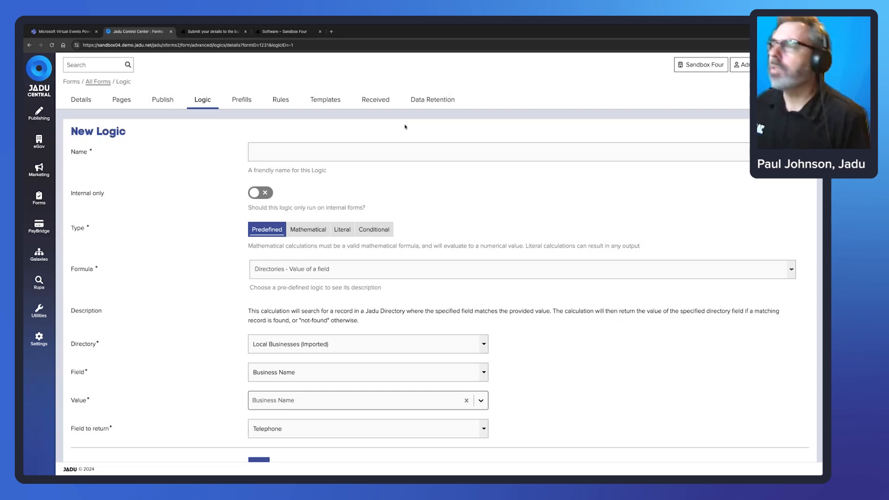
Open the Jadu record from the directory's Software listing and check its web address.
{"action": "left_click", "coordinate": [245, 32]}
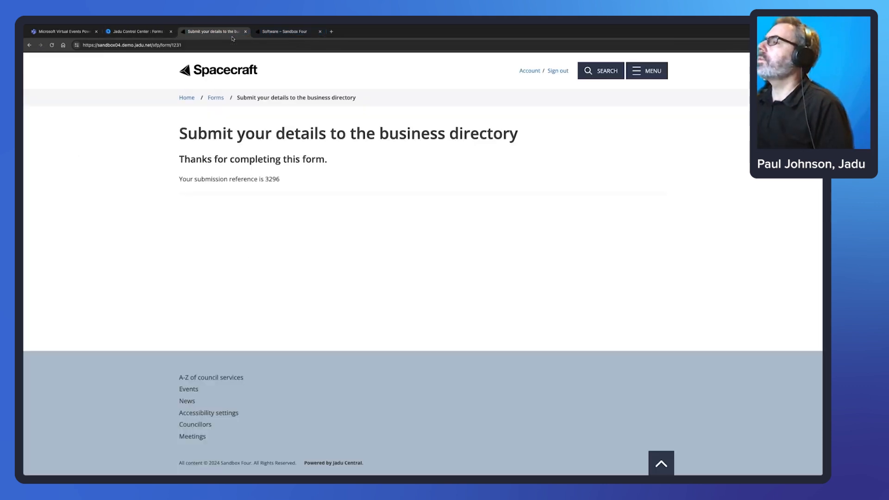
{"action": "left_click", "coordinate": [274, 33]}
{"action": "left_click", "coordinate": [198, 296]}
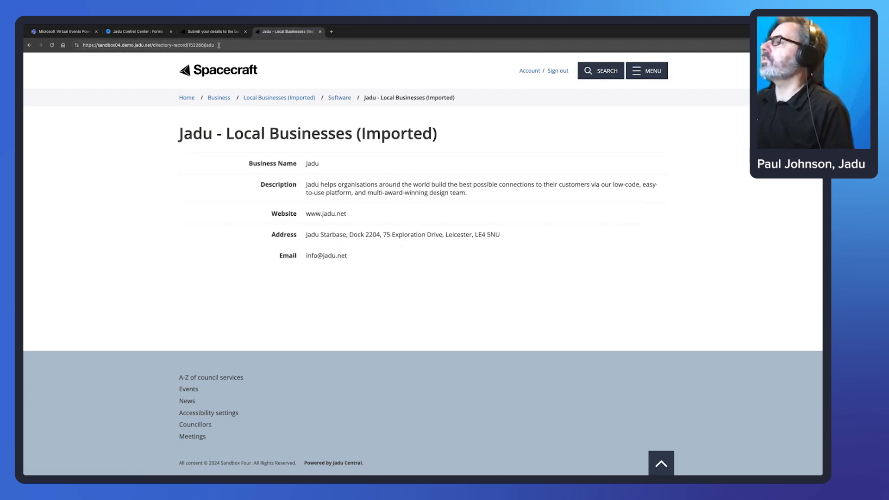
{"action": "left_click_drag", "start_coordinate": [212, 45], "coordinate": [100, 47]}
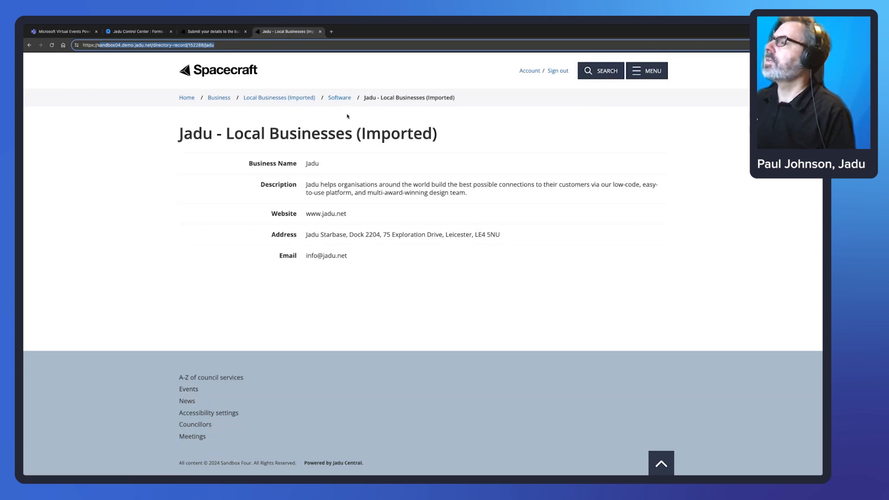
{"action": "left_click", "coordinate": [363, 117]}
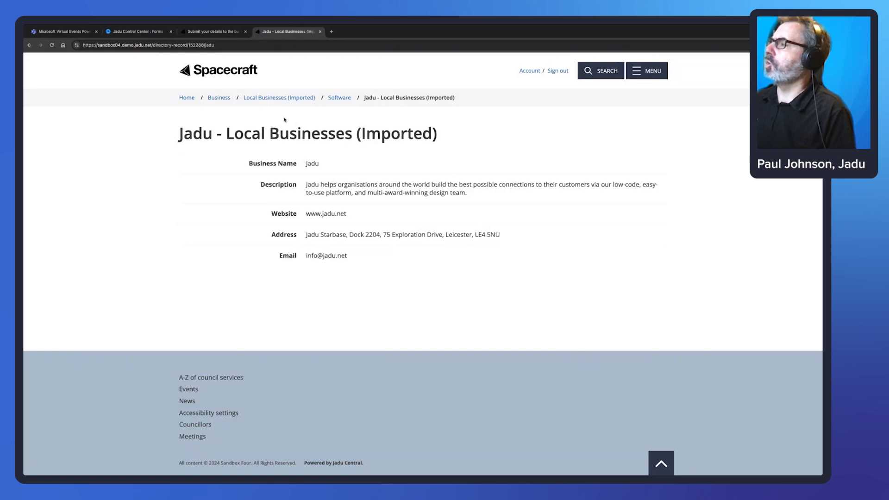